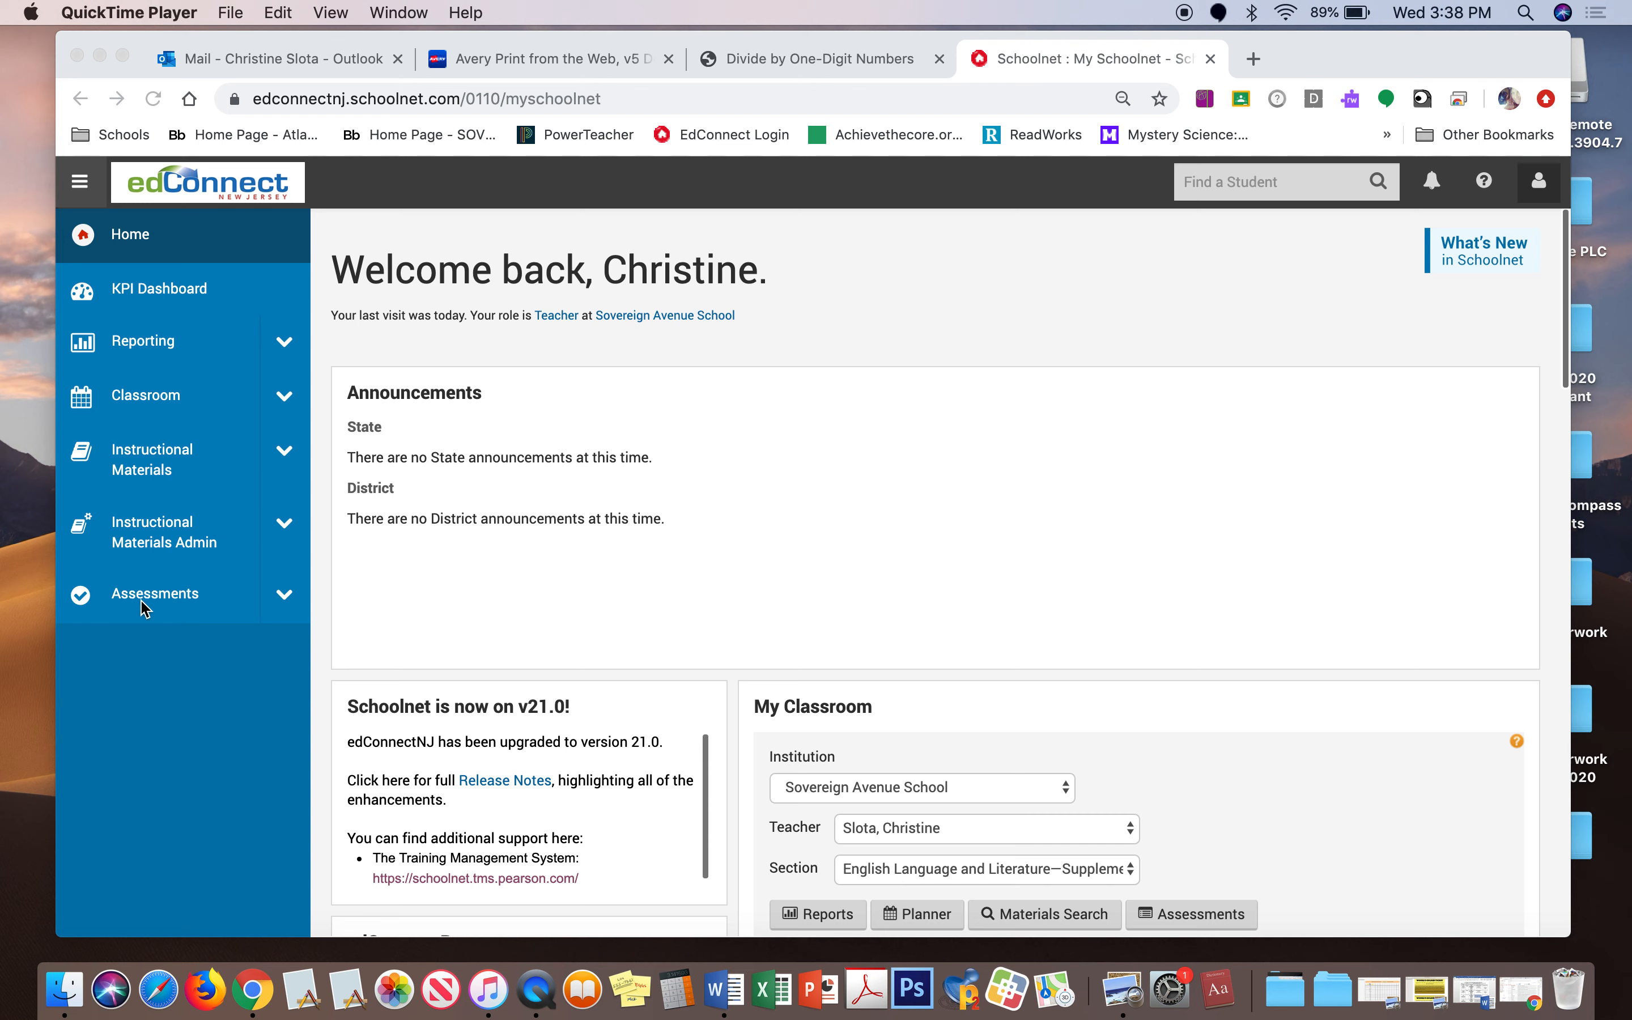
Start creating a new manual test from the Assessments section
left_click(286, 606)
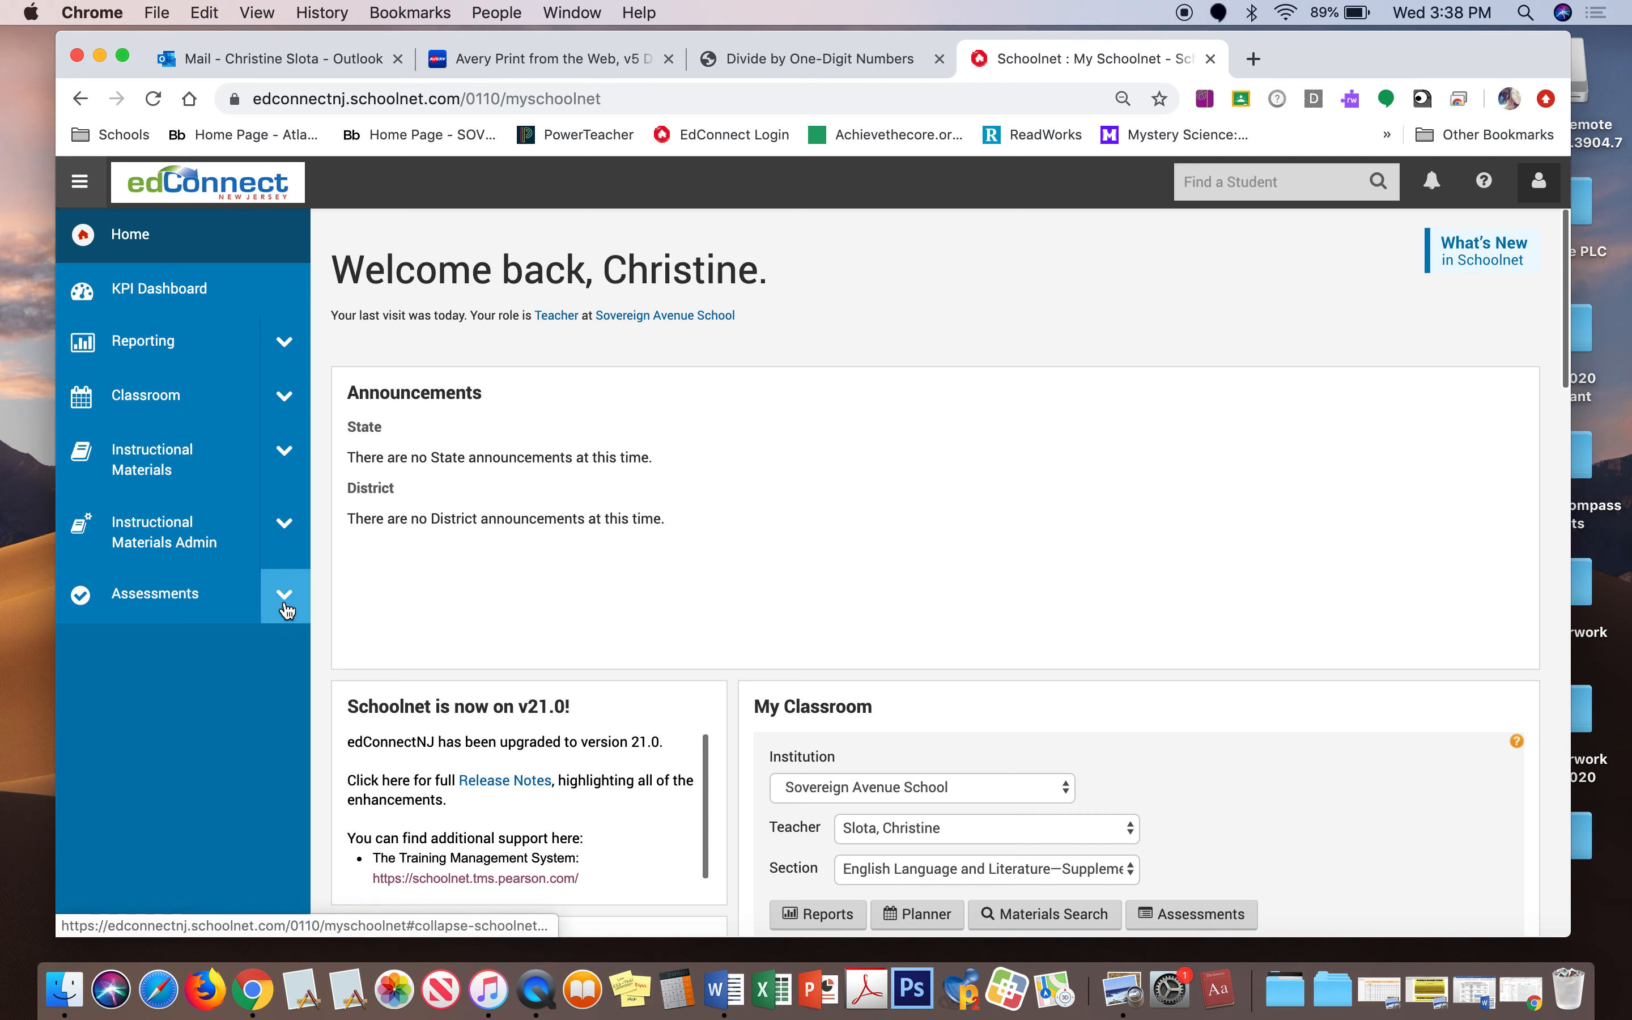
left_click(287, 606)
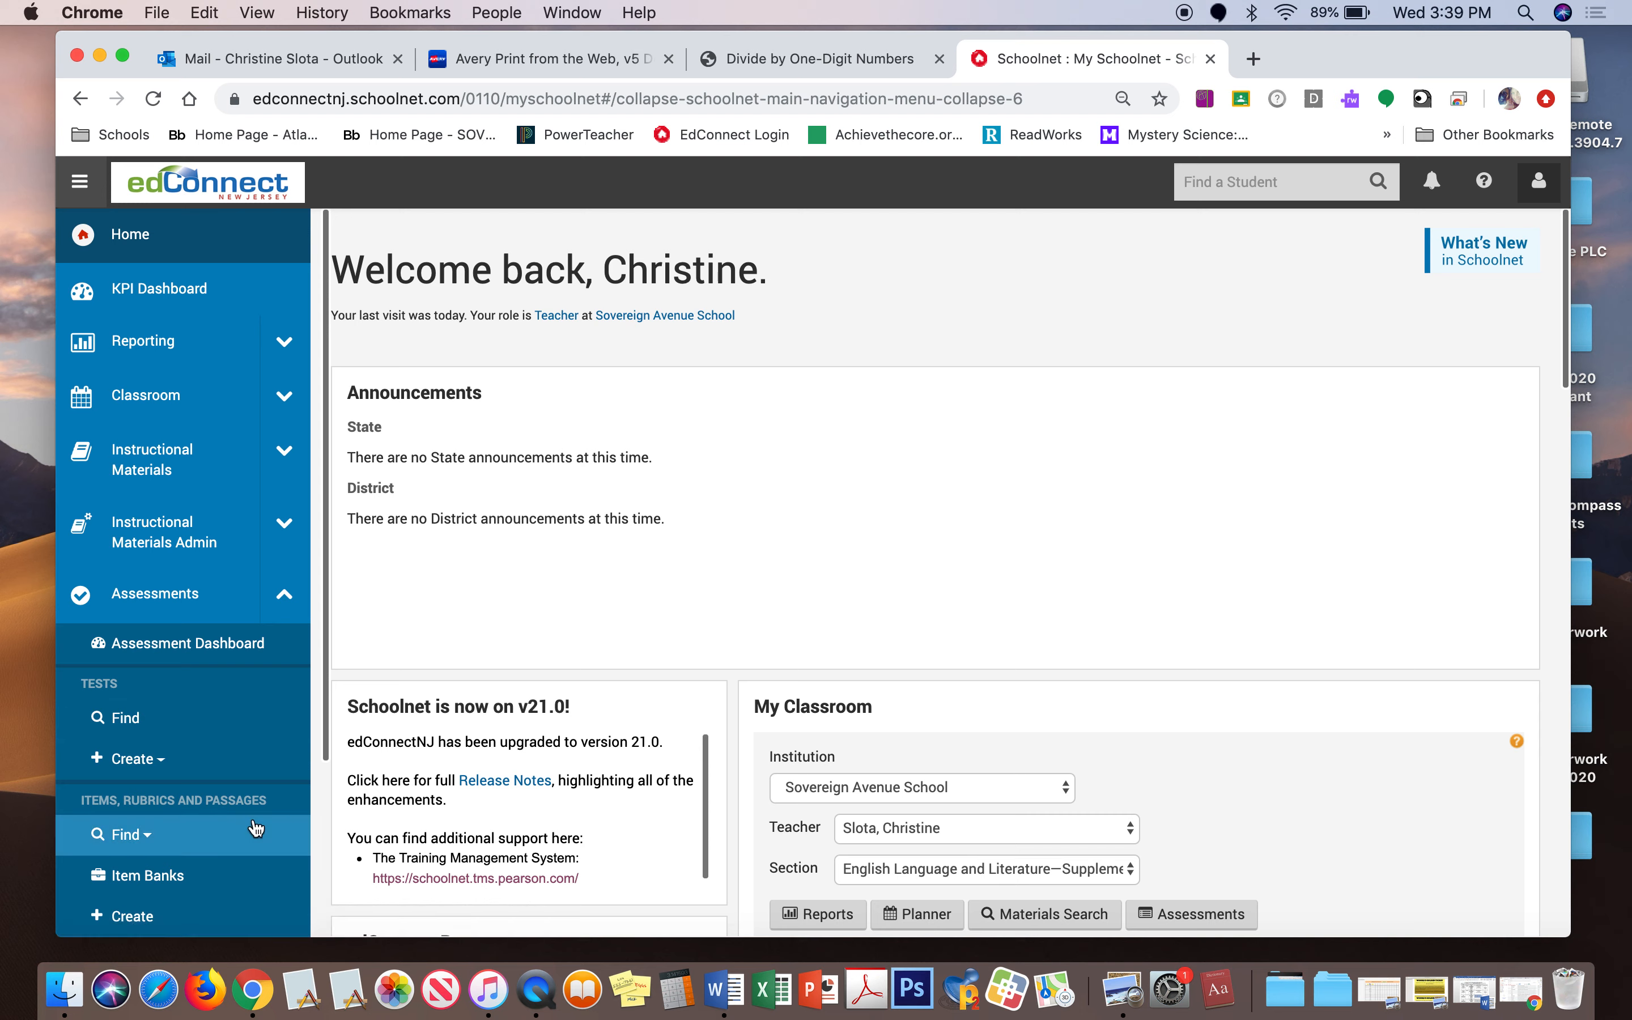
left_click(160, 762)
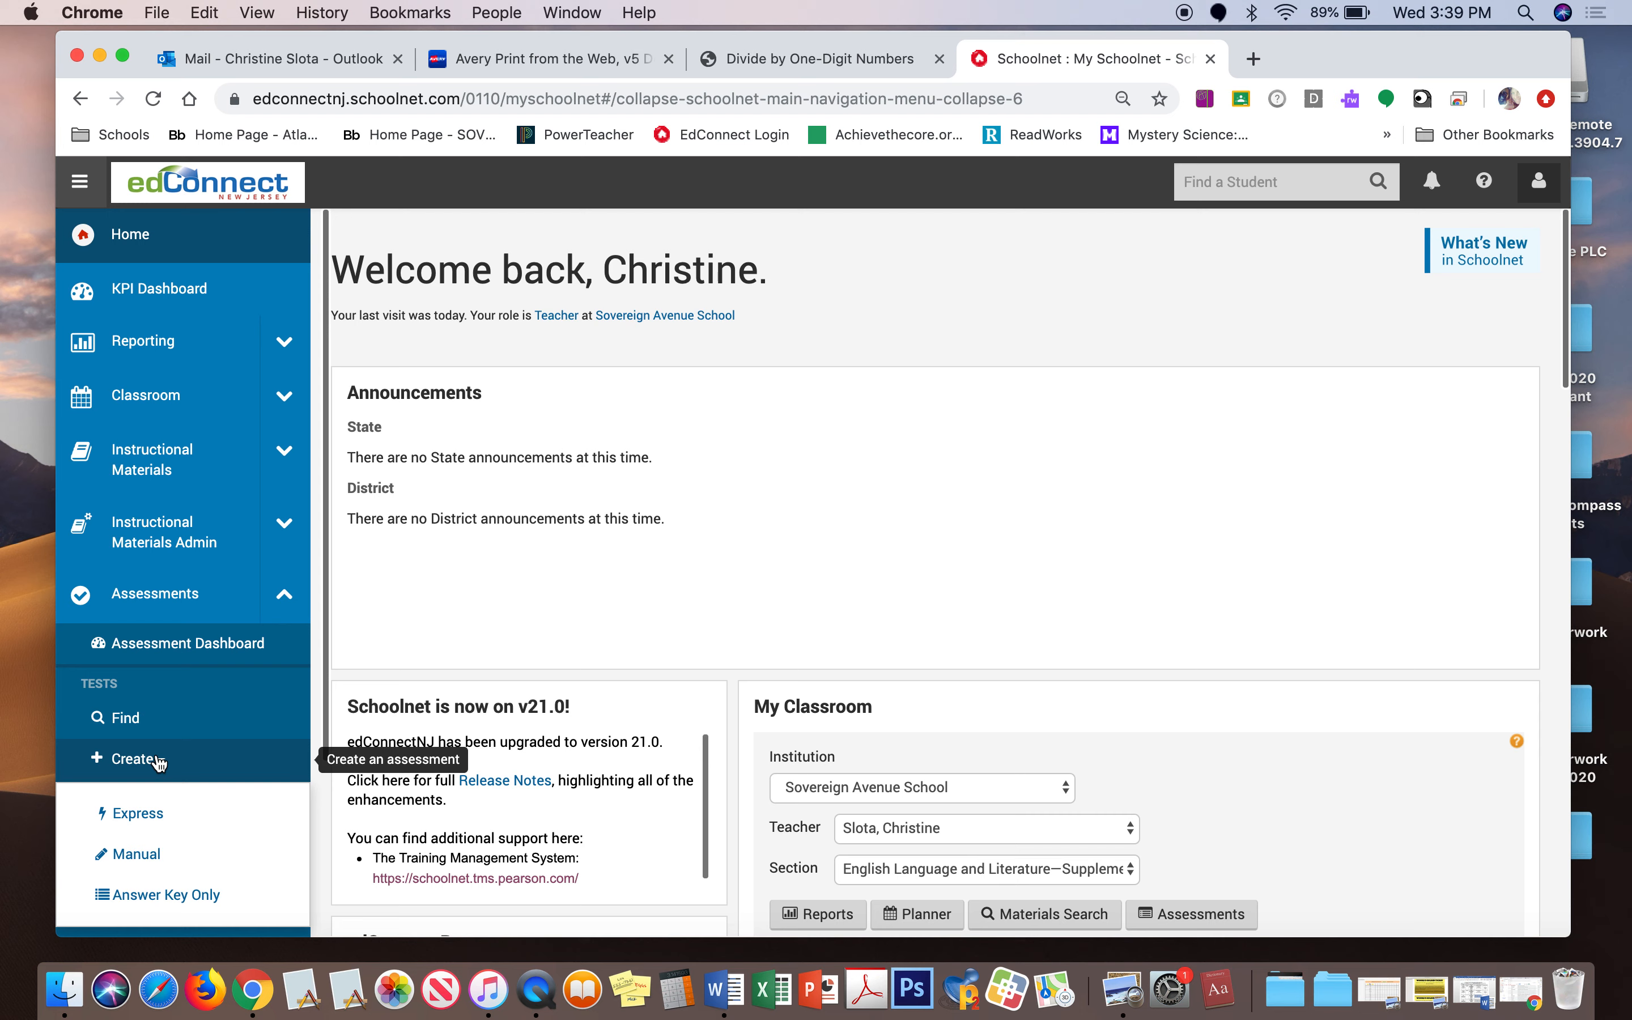
left_click(143, 853)
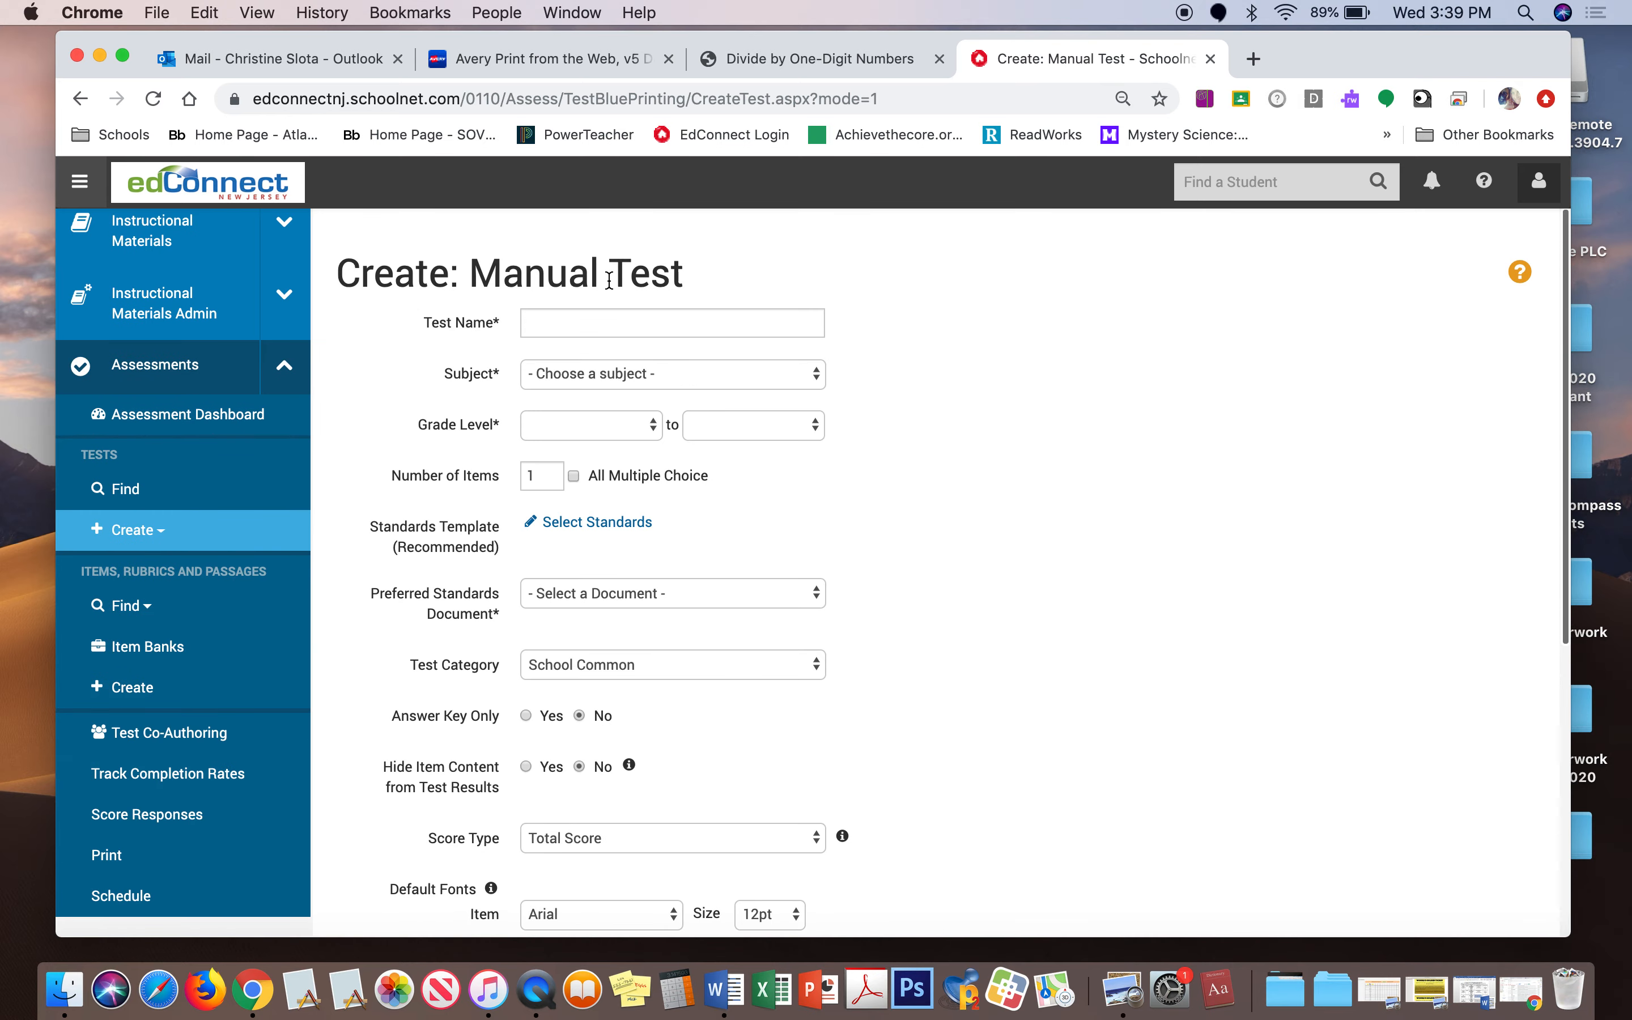
Name the test "Sample for the Video" and set its subject to English Language and Literature for Grade 5
left_click(606, 330)
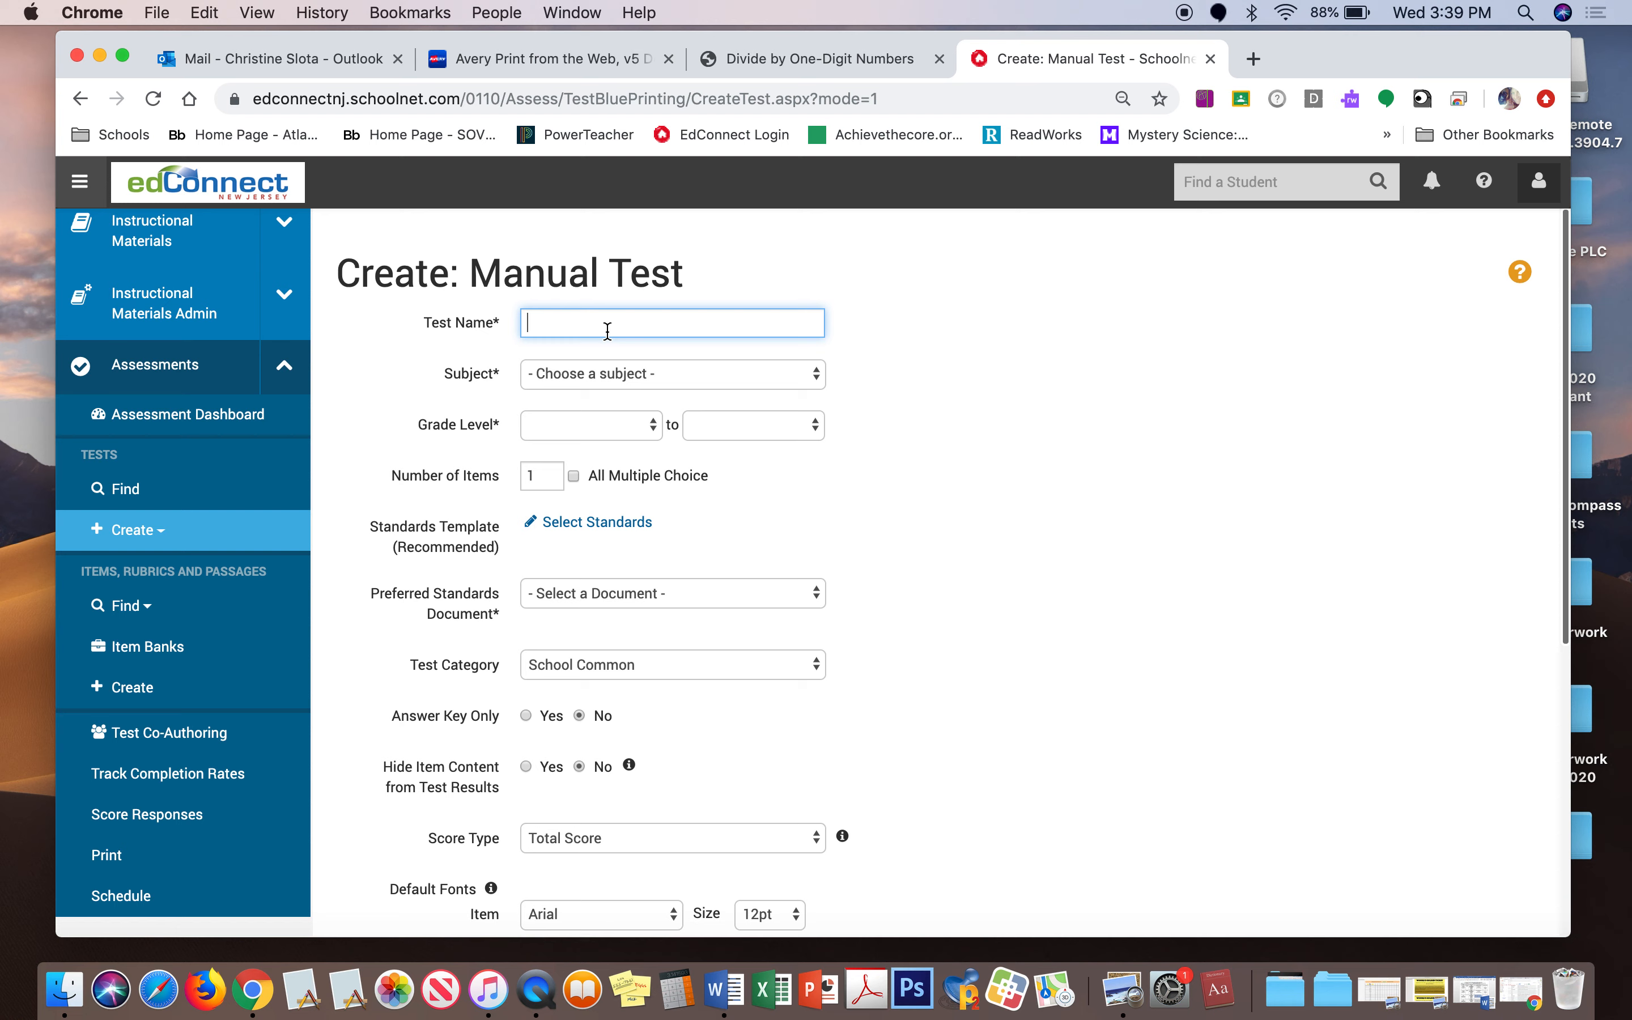
type("Sample for the Video")
left_click(819, 386)
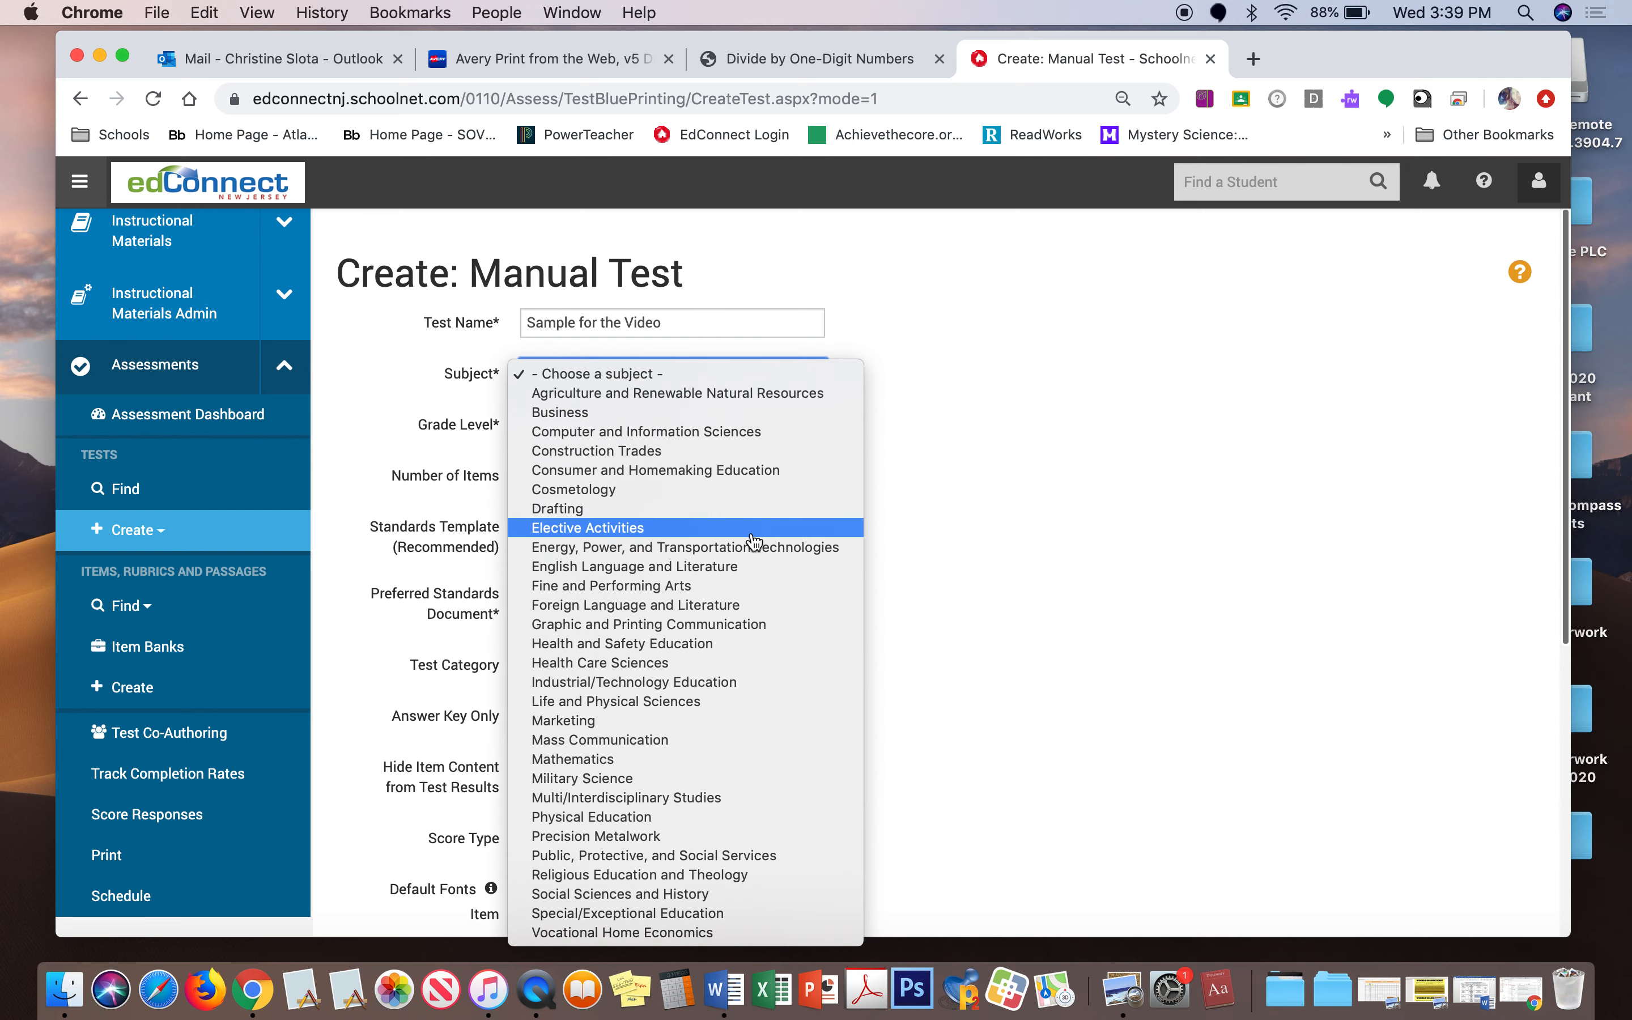
left_click(752, 567)
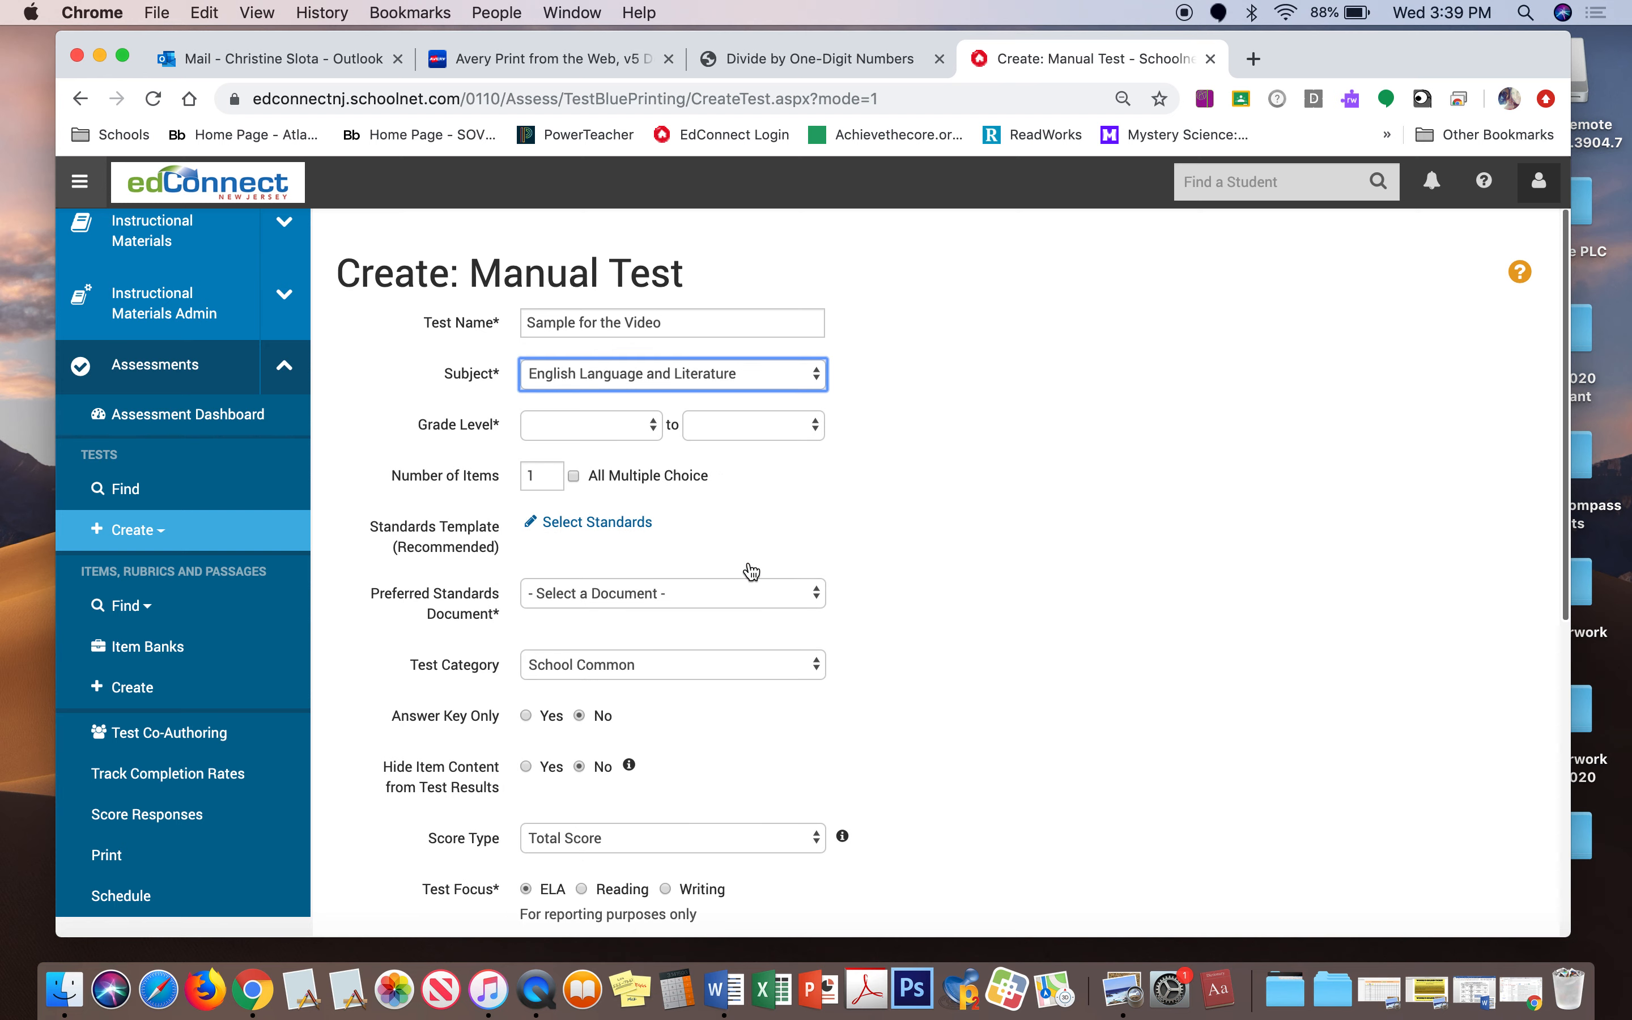
left_click(654, 429)
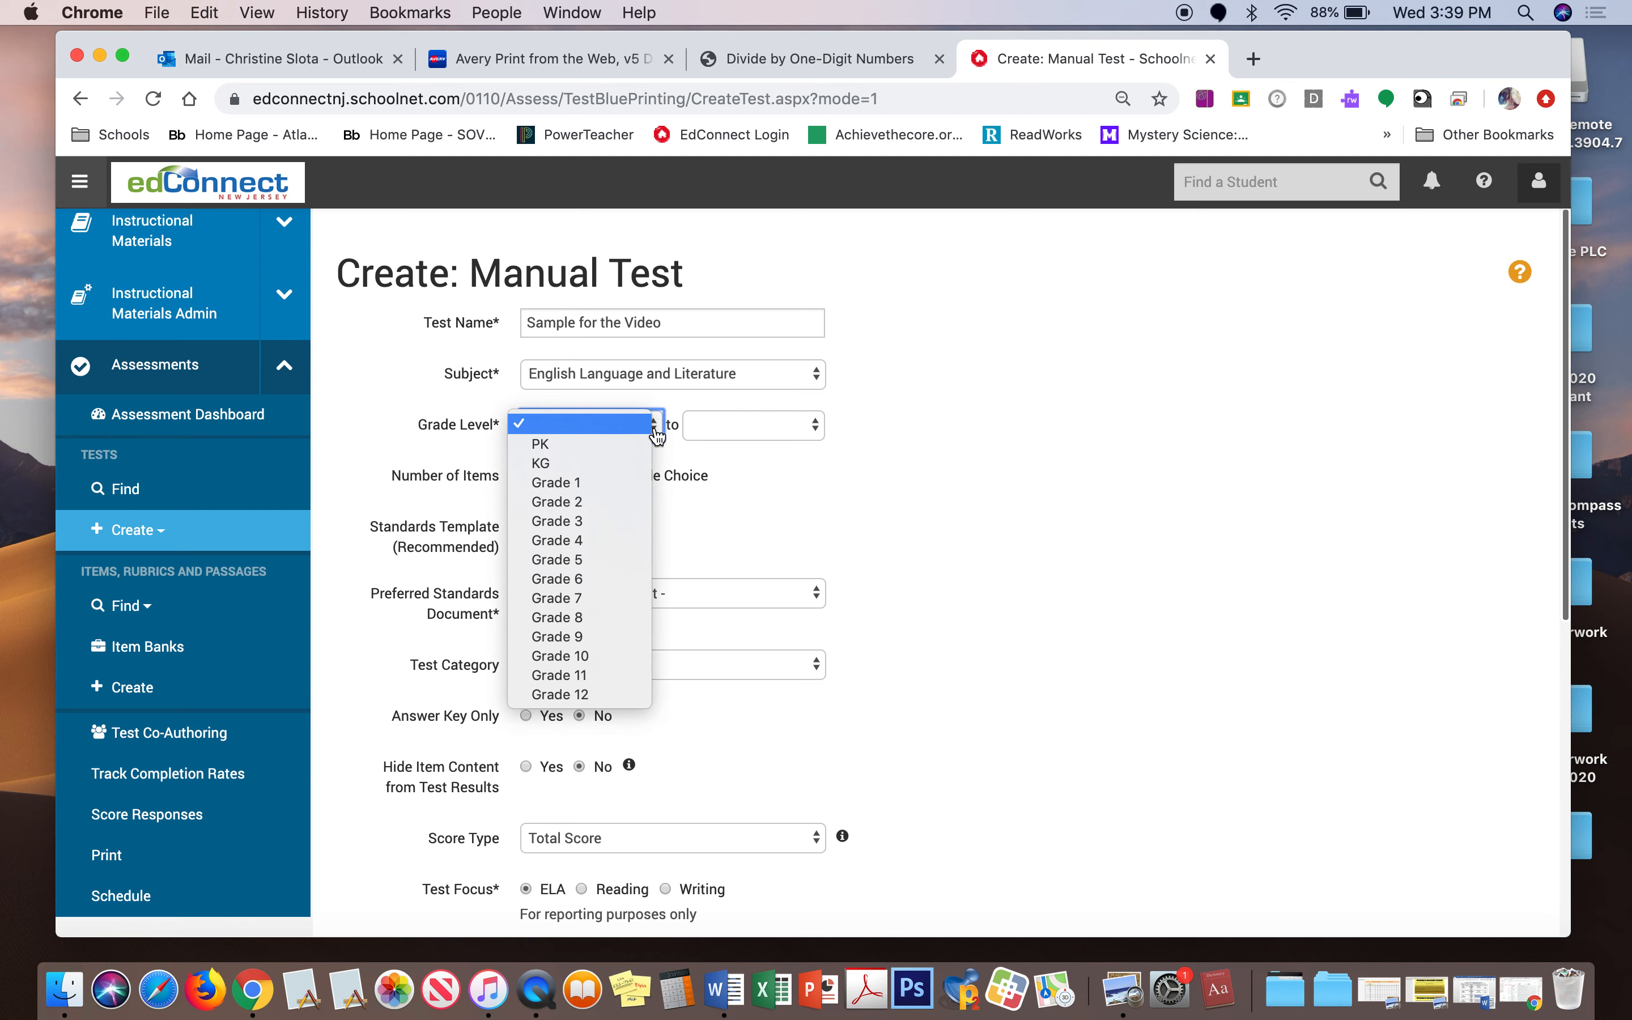
left_click(635, 560)
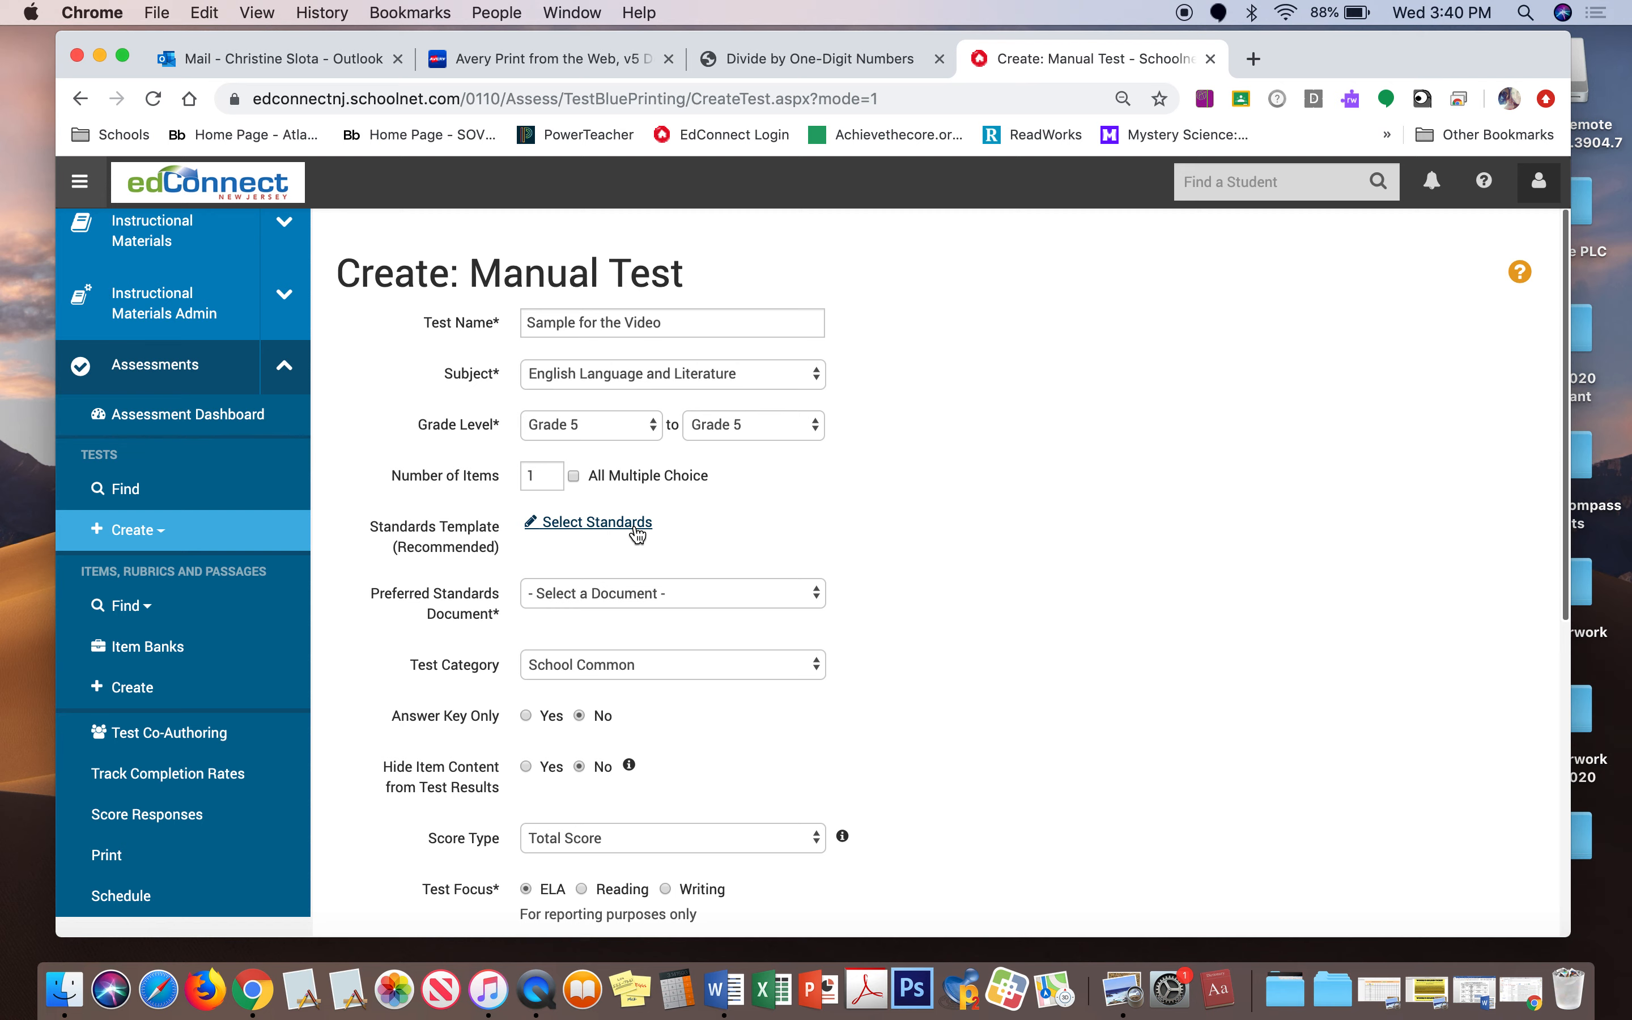
Add the Reading Informational Text standard RI.5.4 under Craft and Structure to the test, and set the test category to My Classroom Assessment
left_click(611, 524)
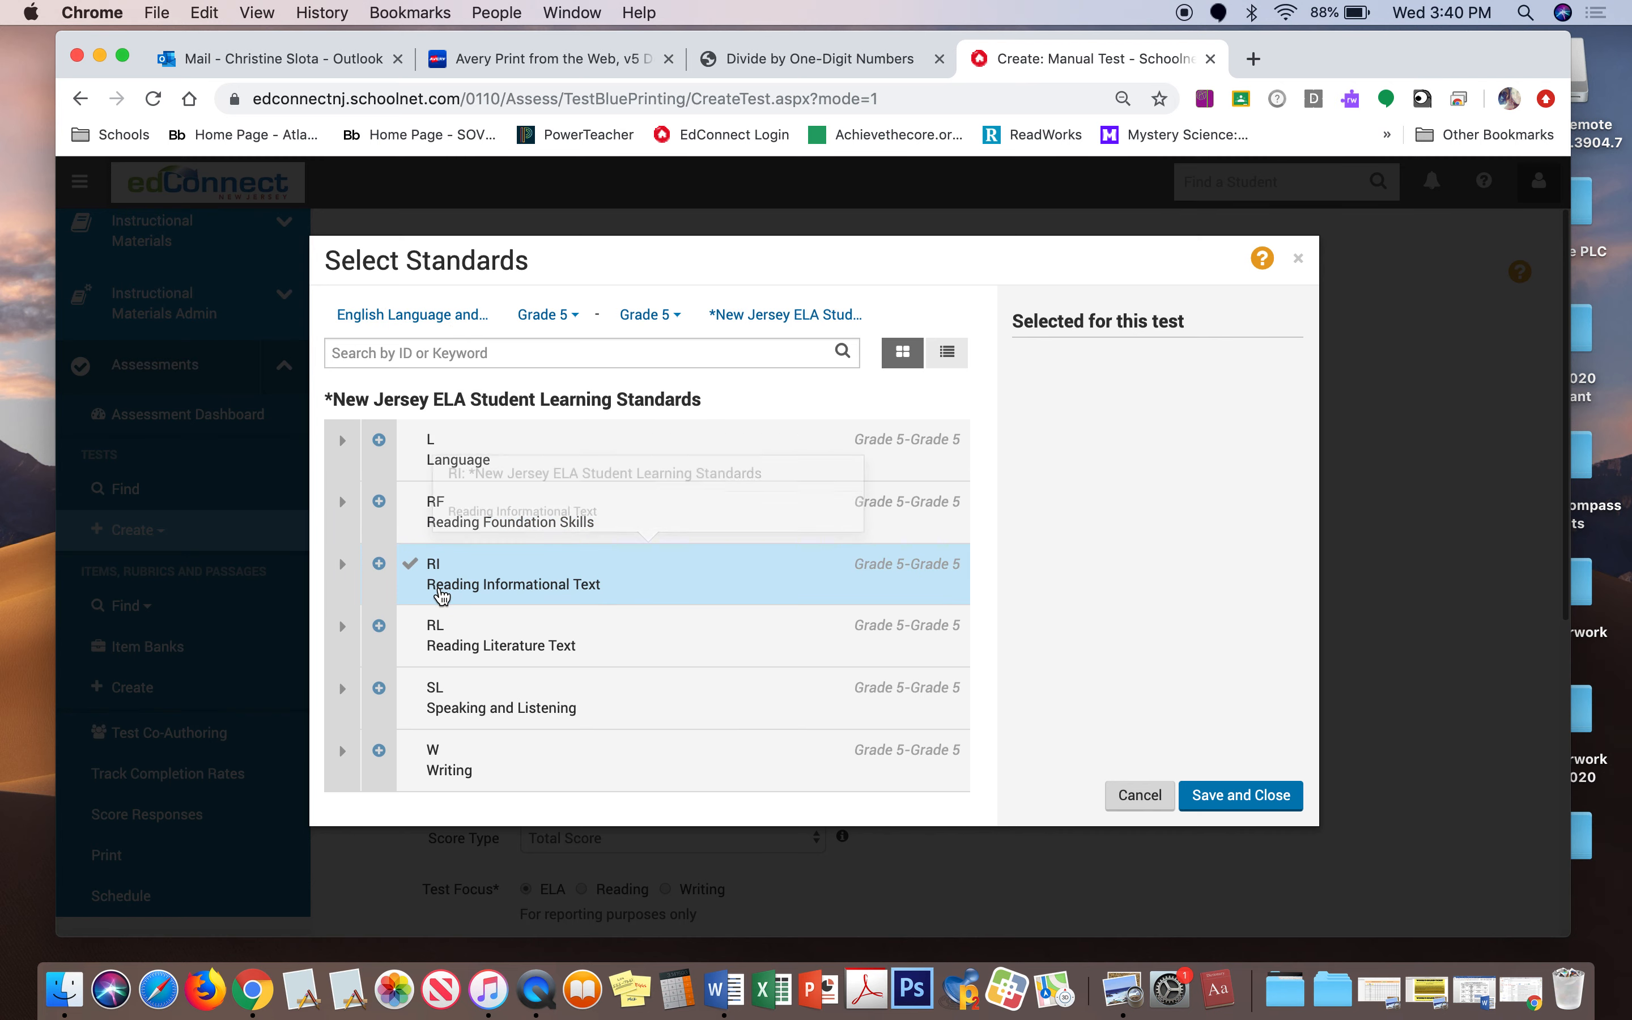
left_click(345, 568)
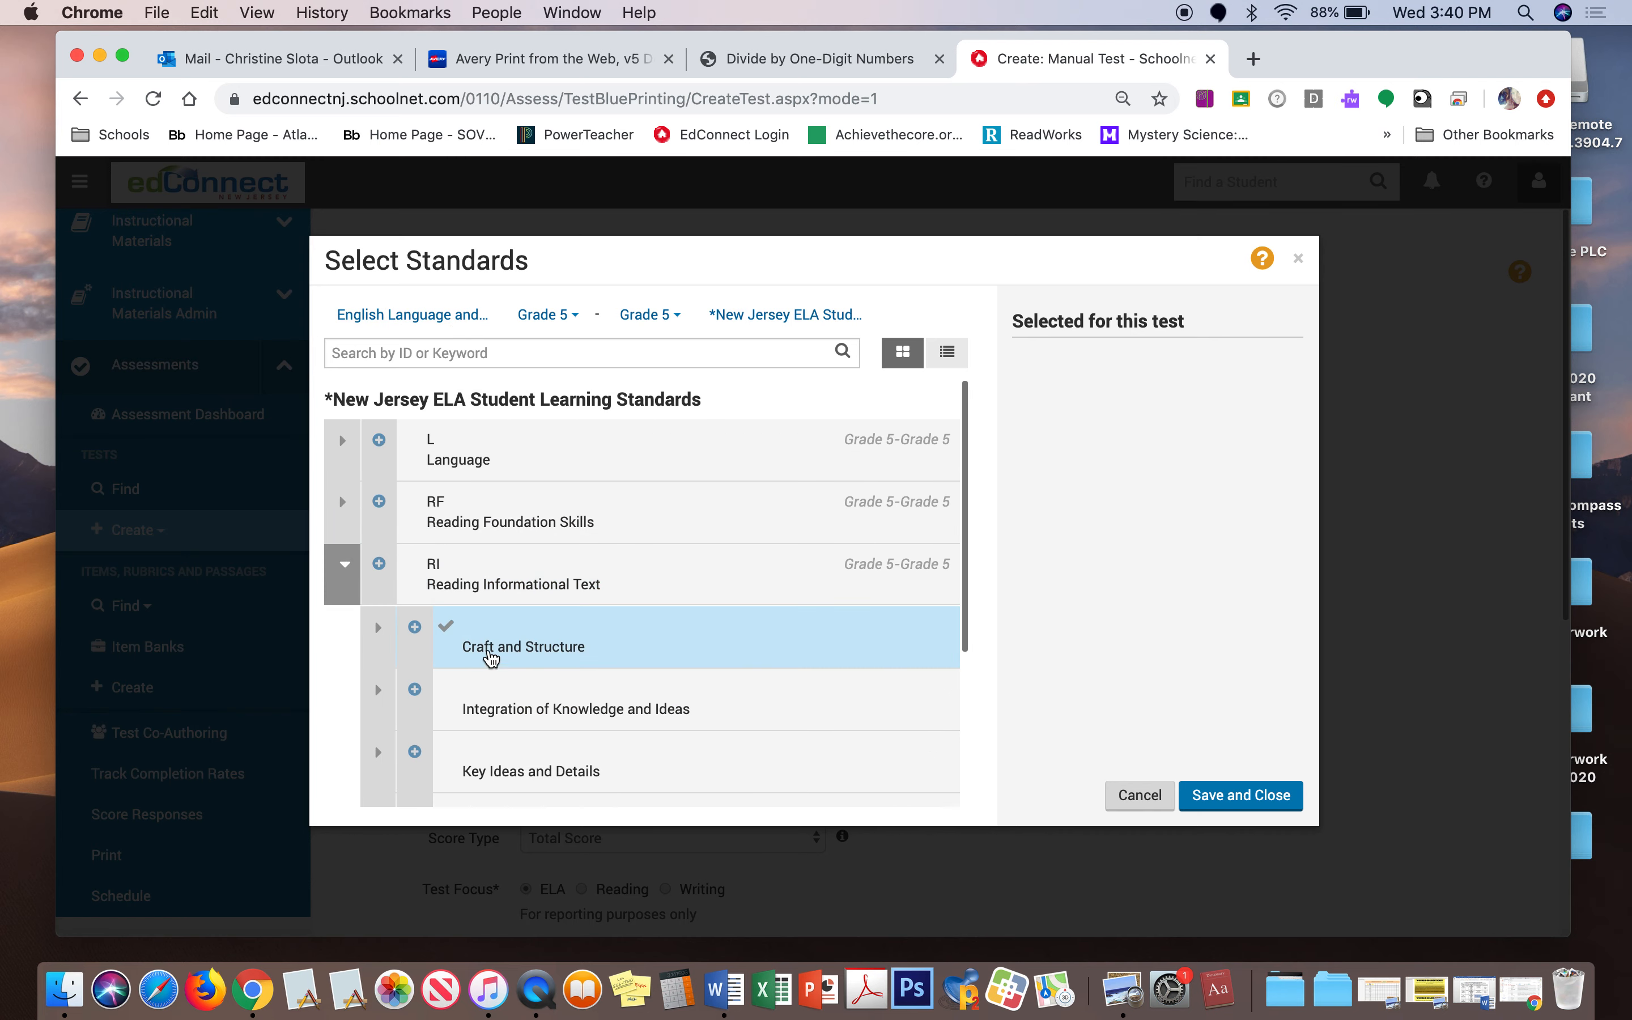
left_click(383, 630)
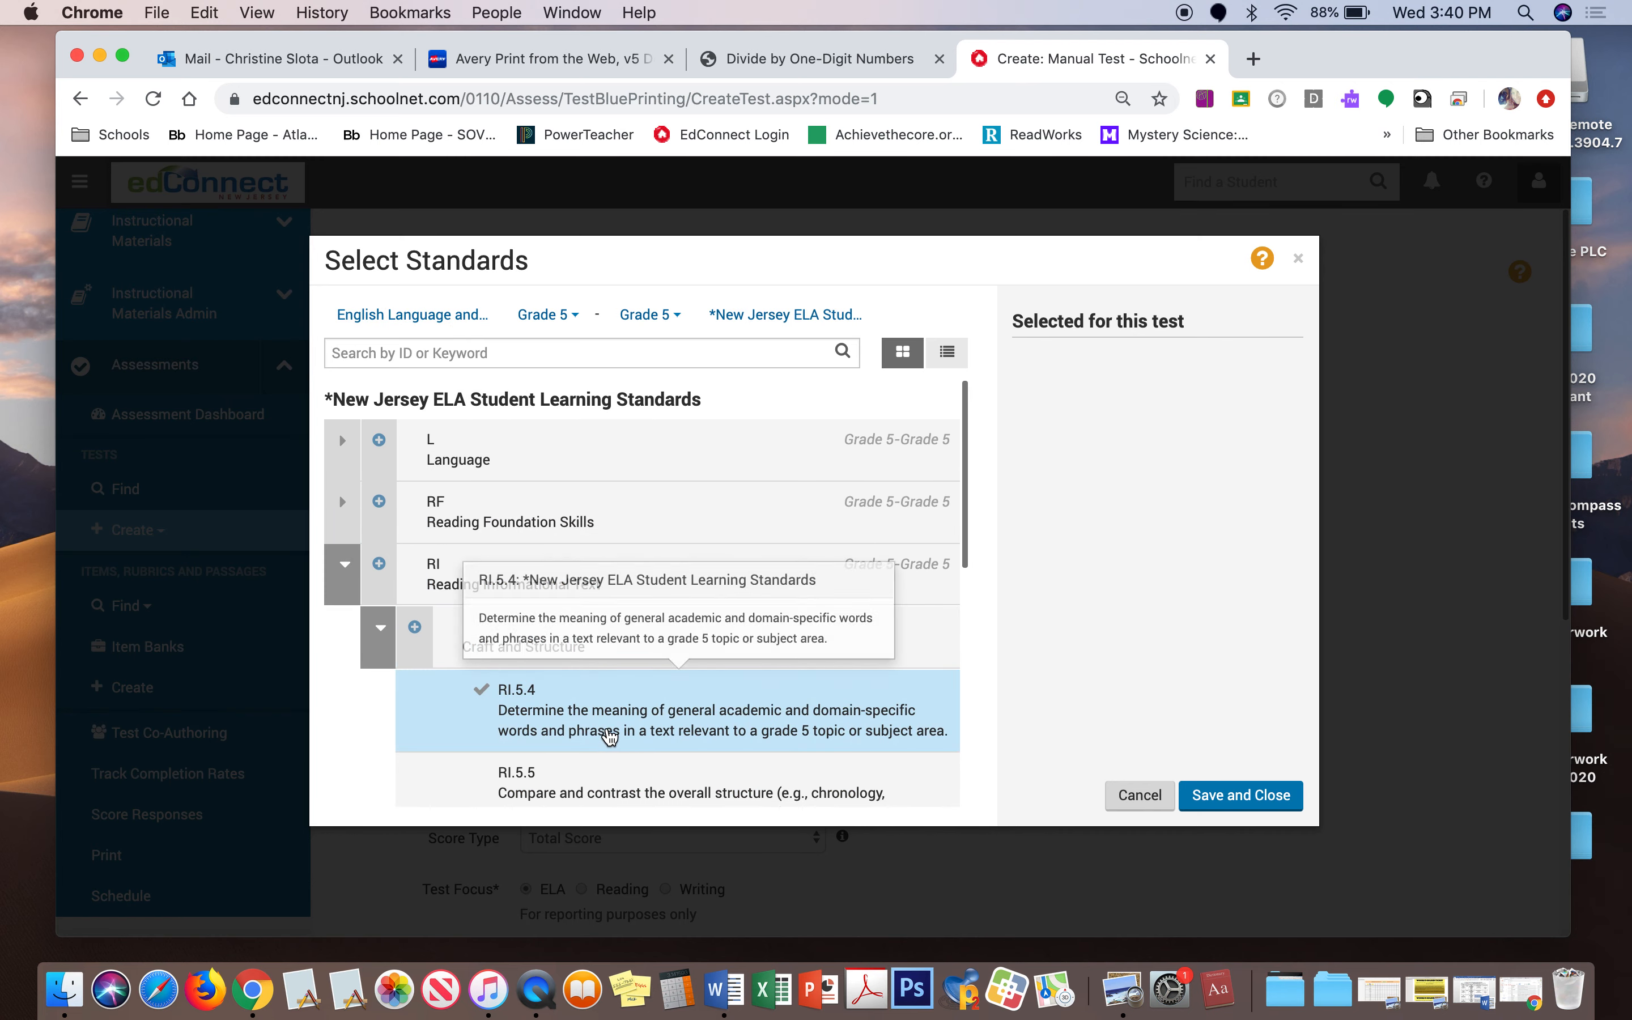
left_click(610, 734)
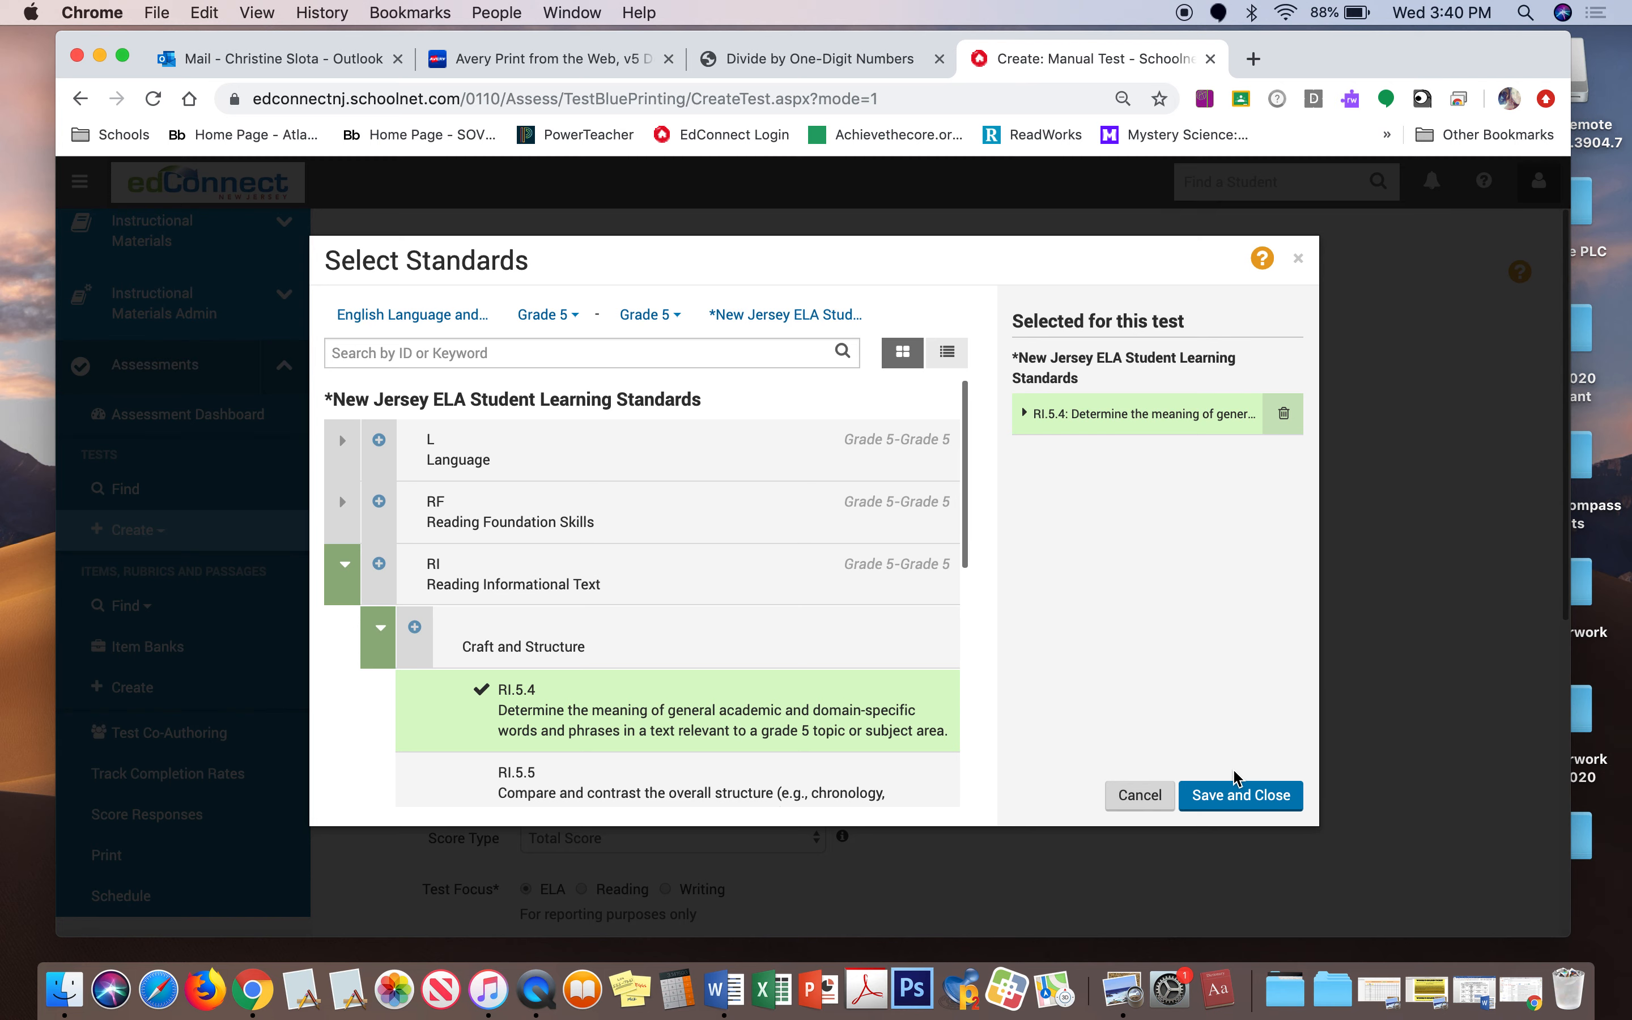
left_click(1230, 797)
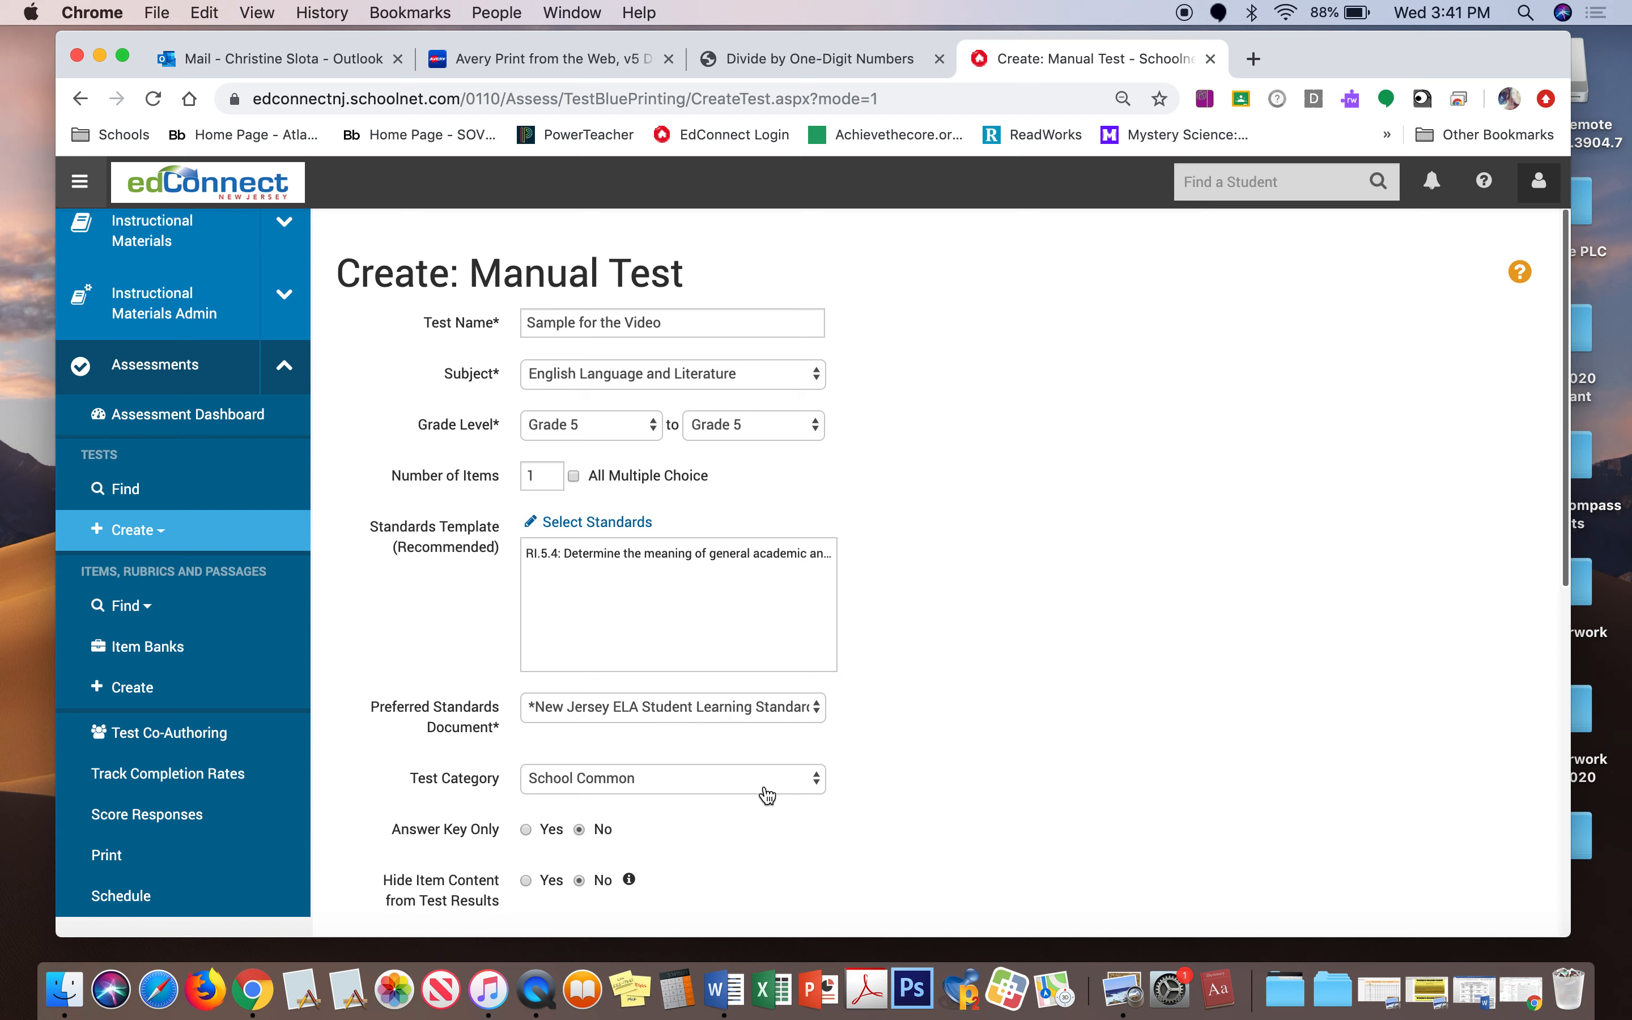
left_click(813, 787)
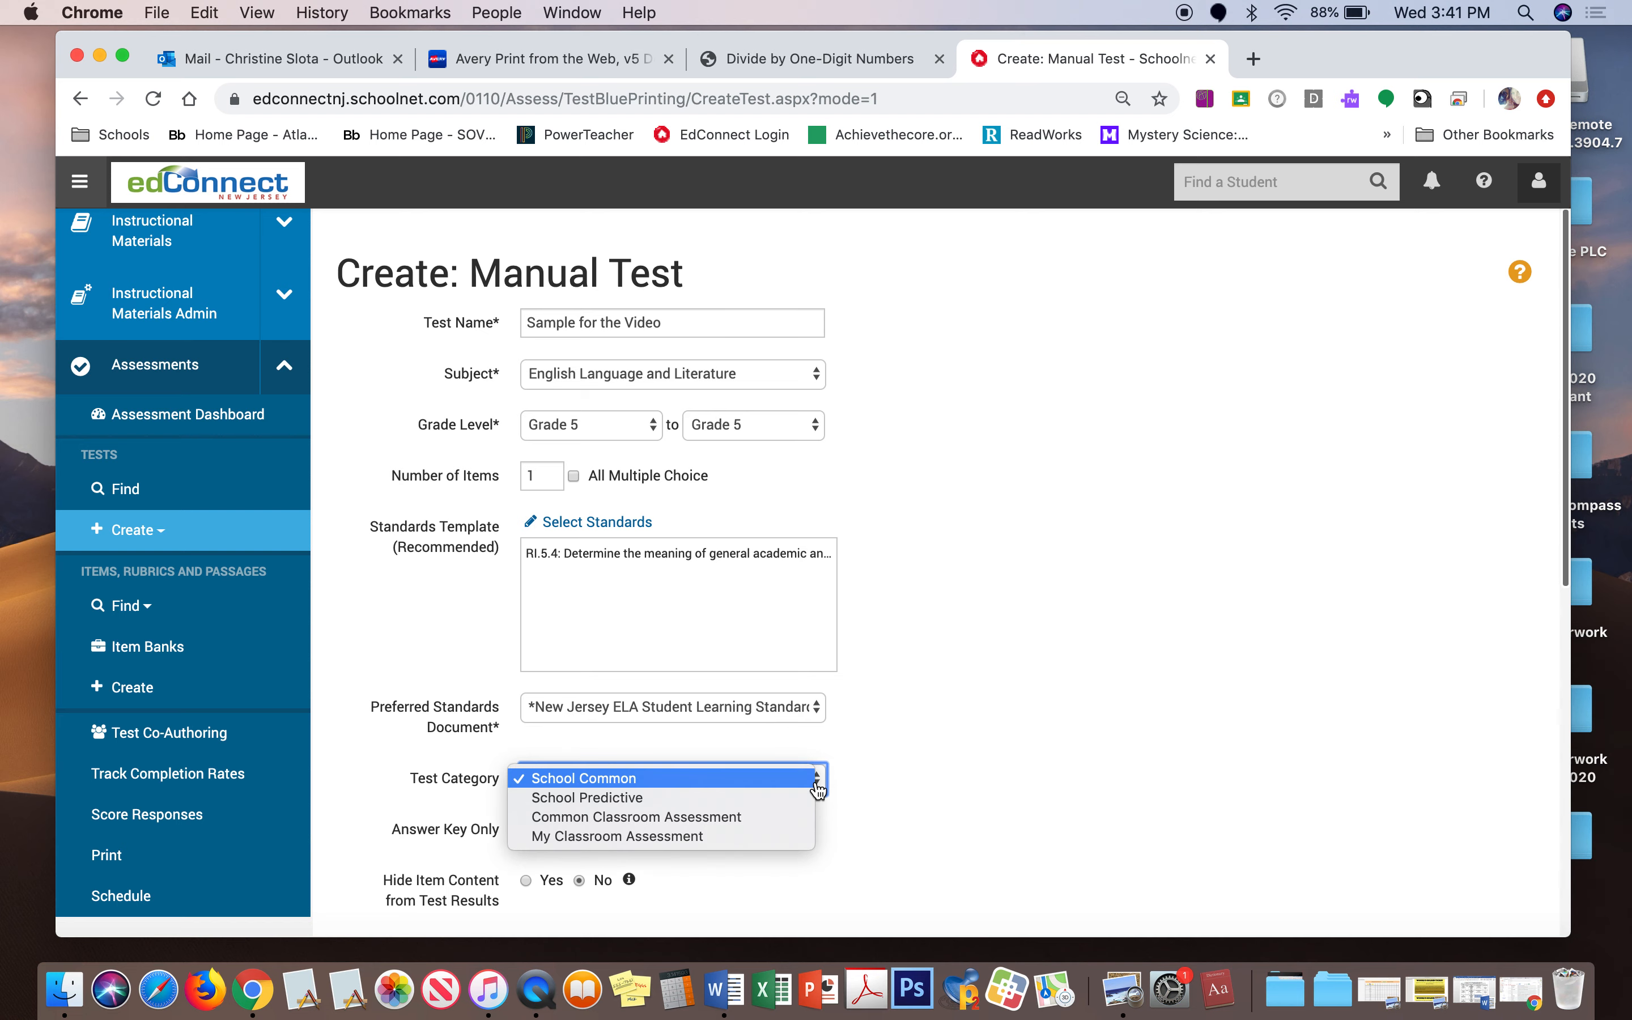
left_click(756, 836)
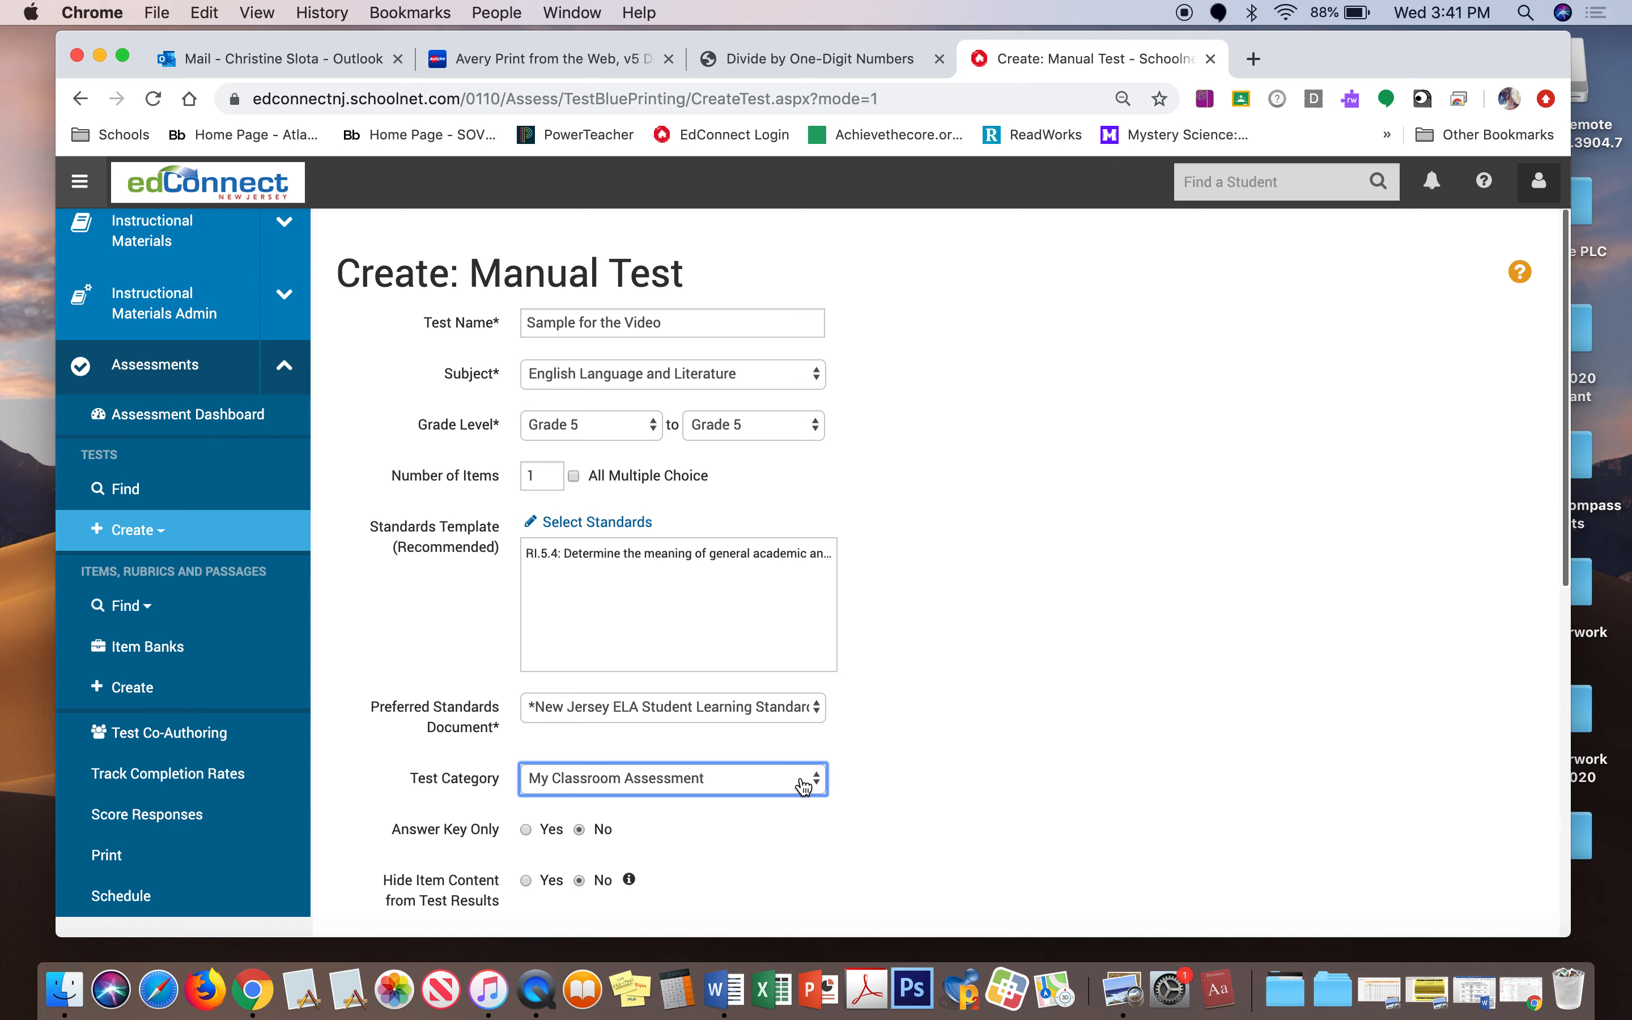
Enable co-authoring for the test in its Co-Authoring Settings
scroll(920, 786, "down", 2)
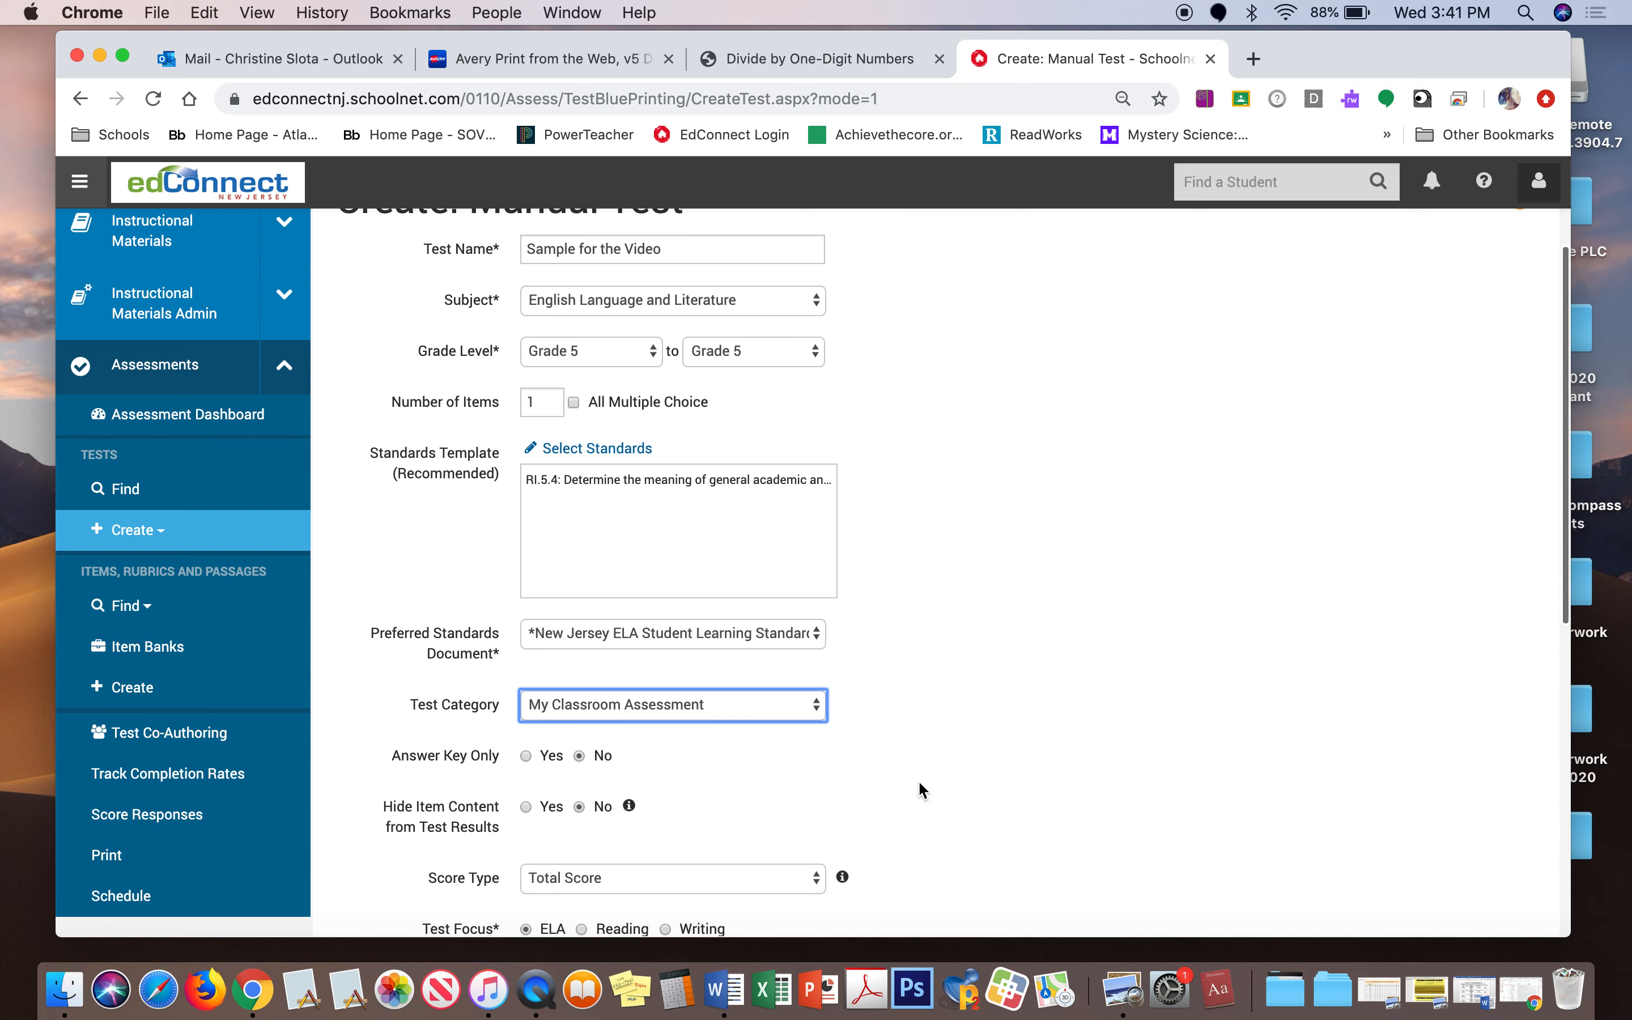
scroll(920, 783, "down", 5)
scroll(920, 784, "down", 4)
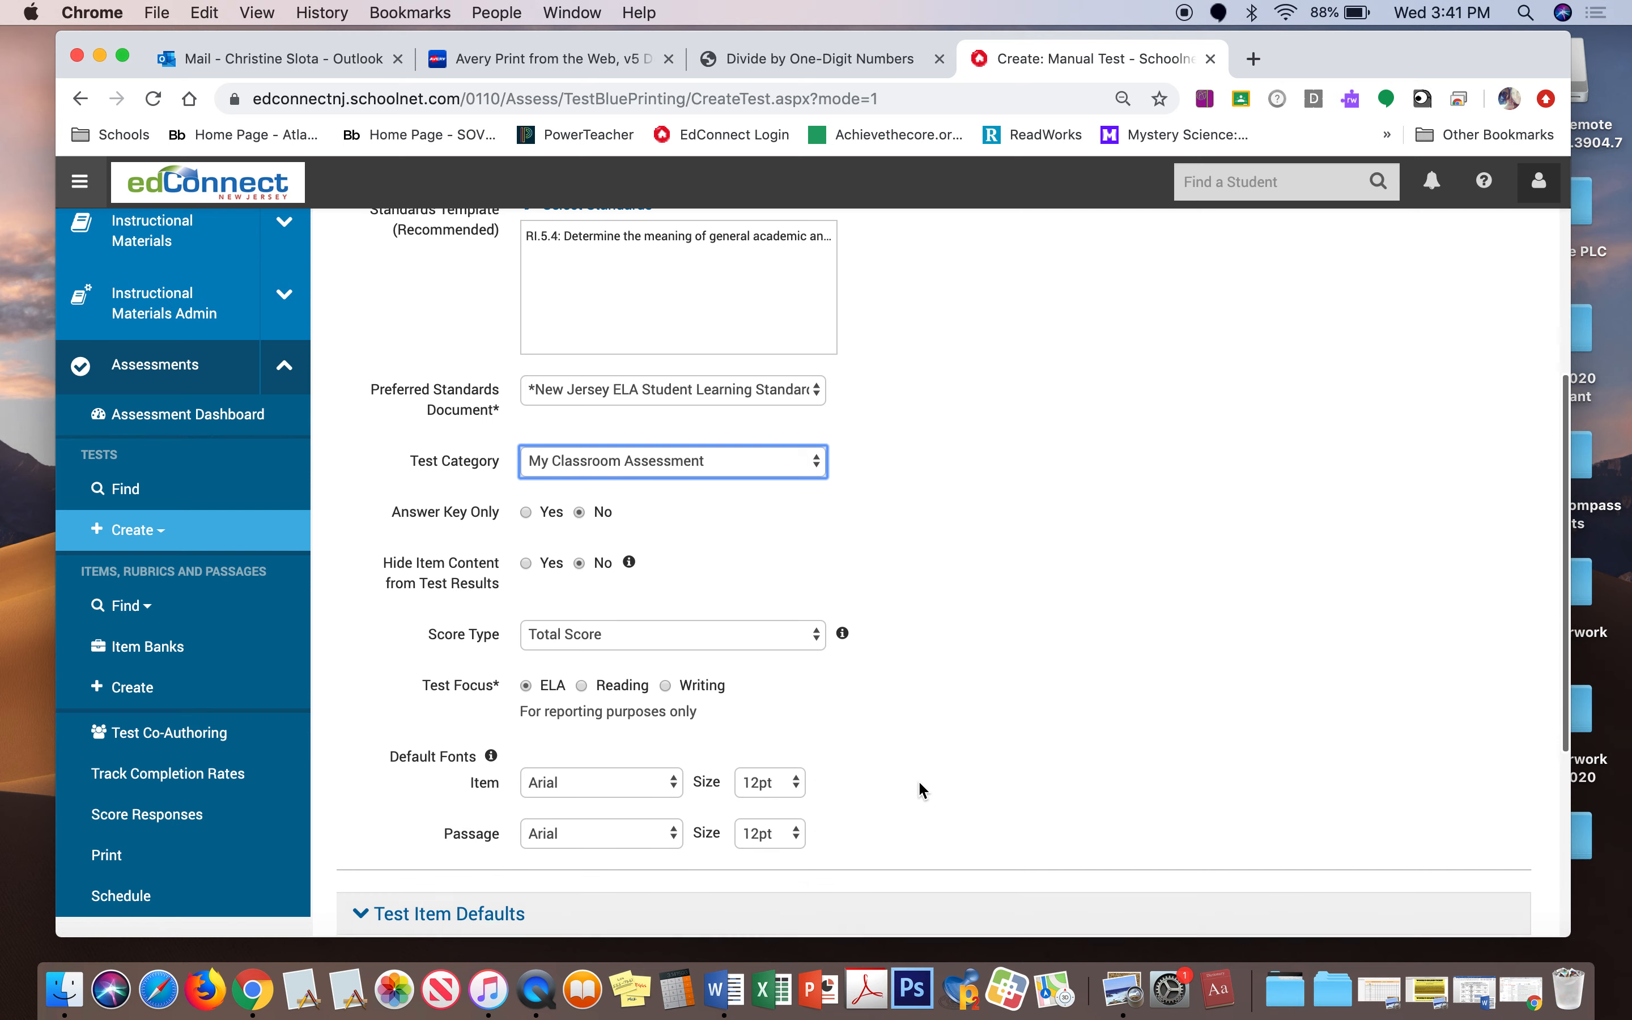
scroll(919, 783, "down", 4)
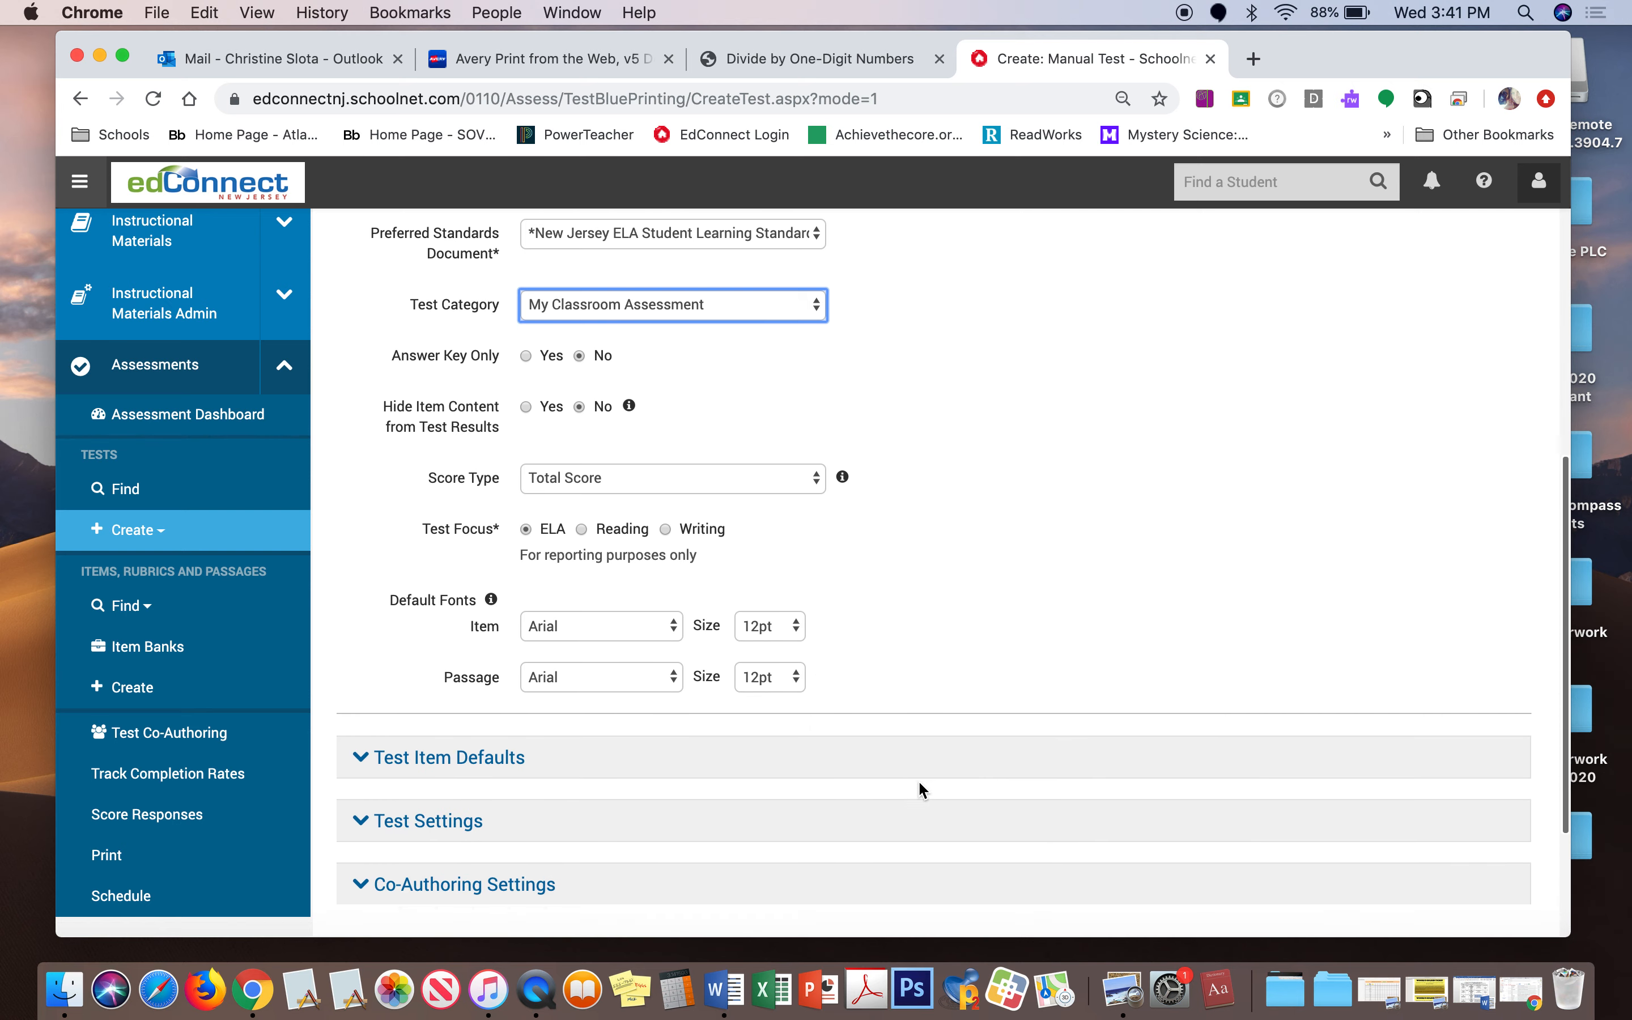
scroll(921, 789, "down", 2)
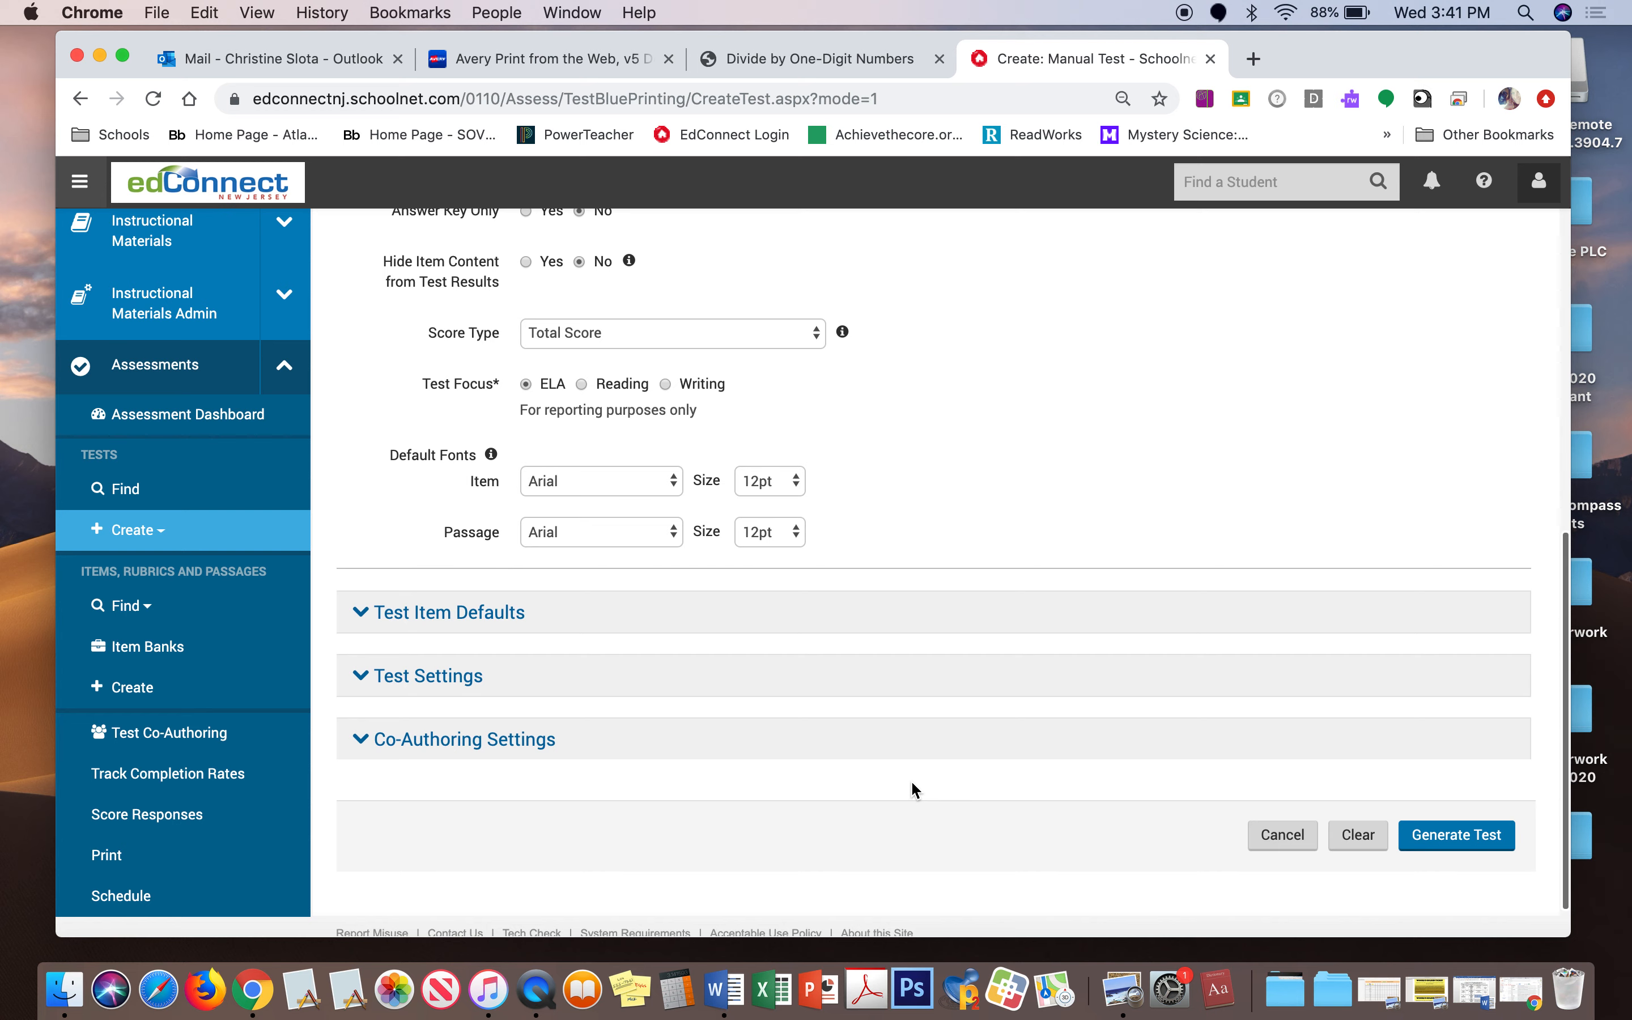
left_click(358, 738)
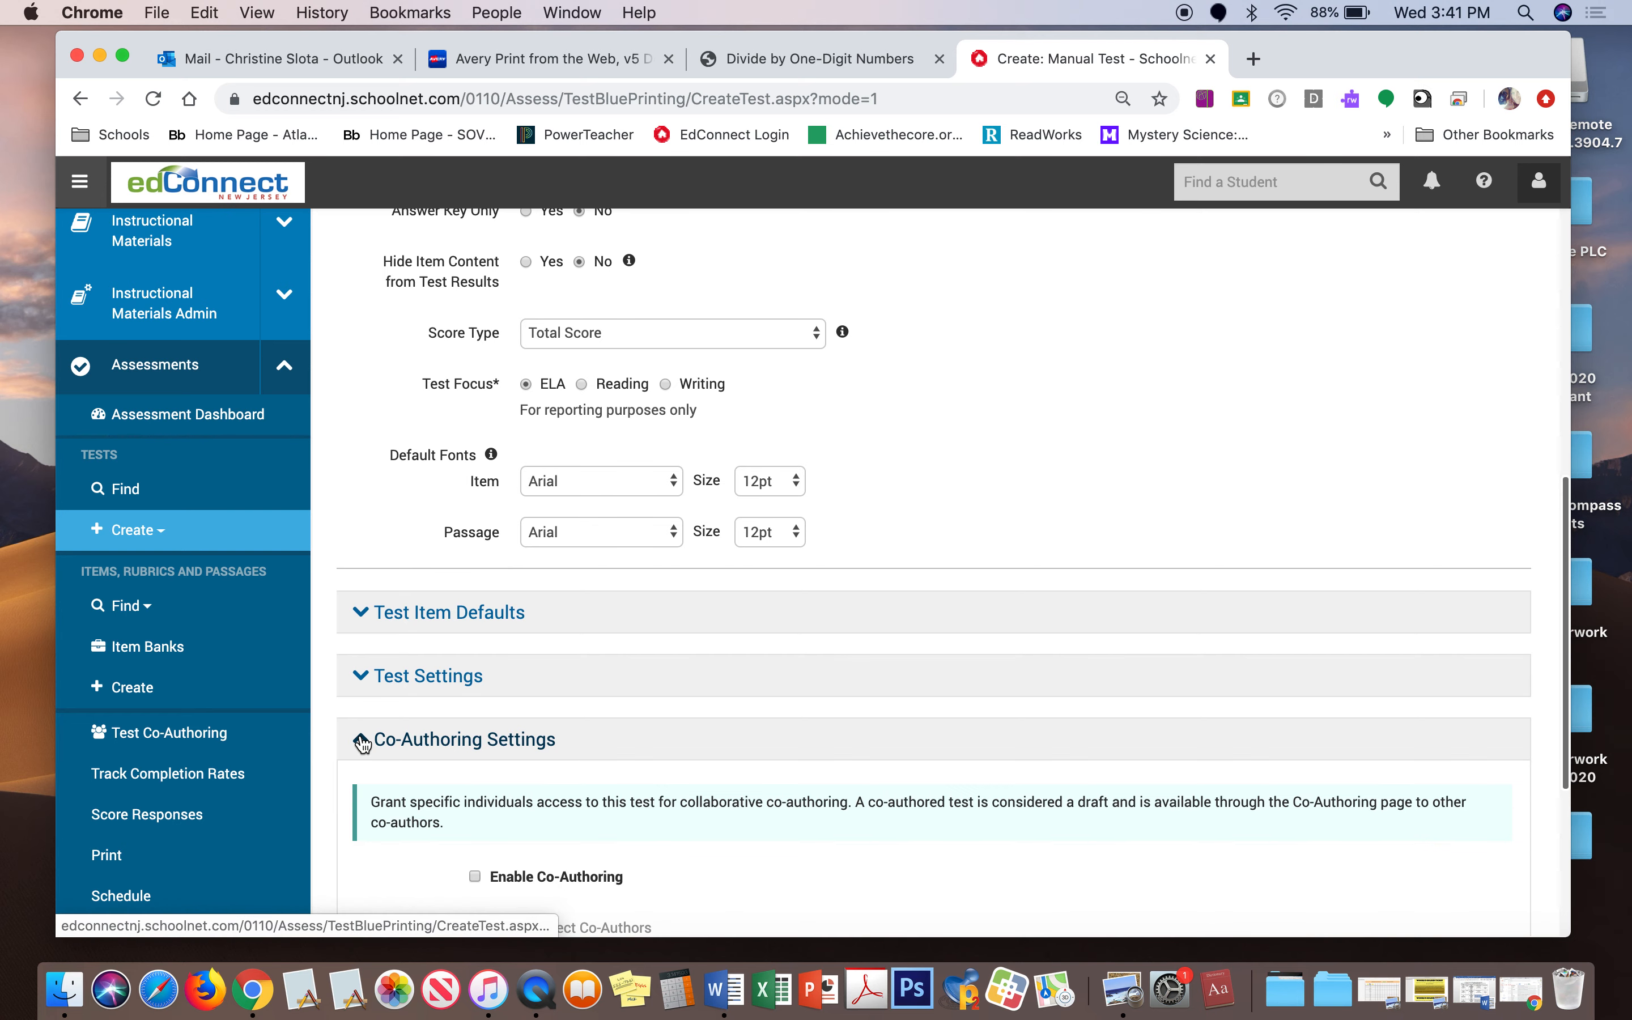
scroll(805, 786, "down", 5)
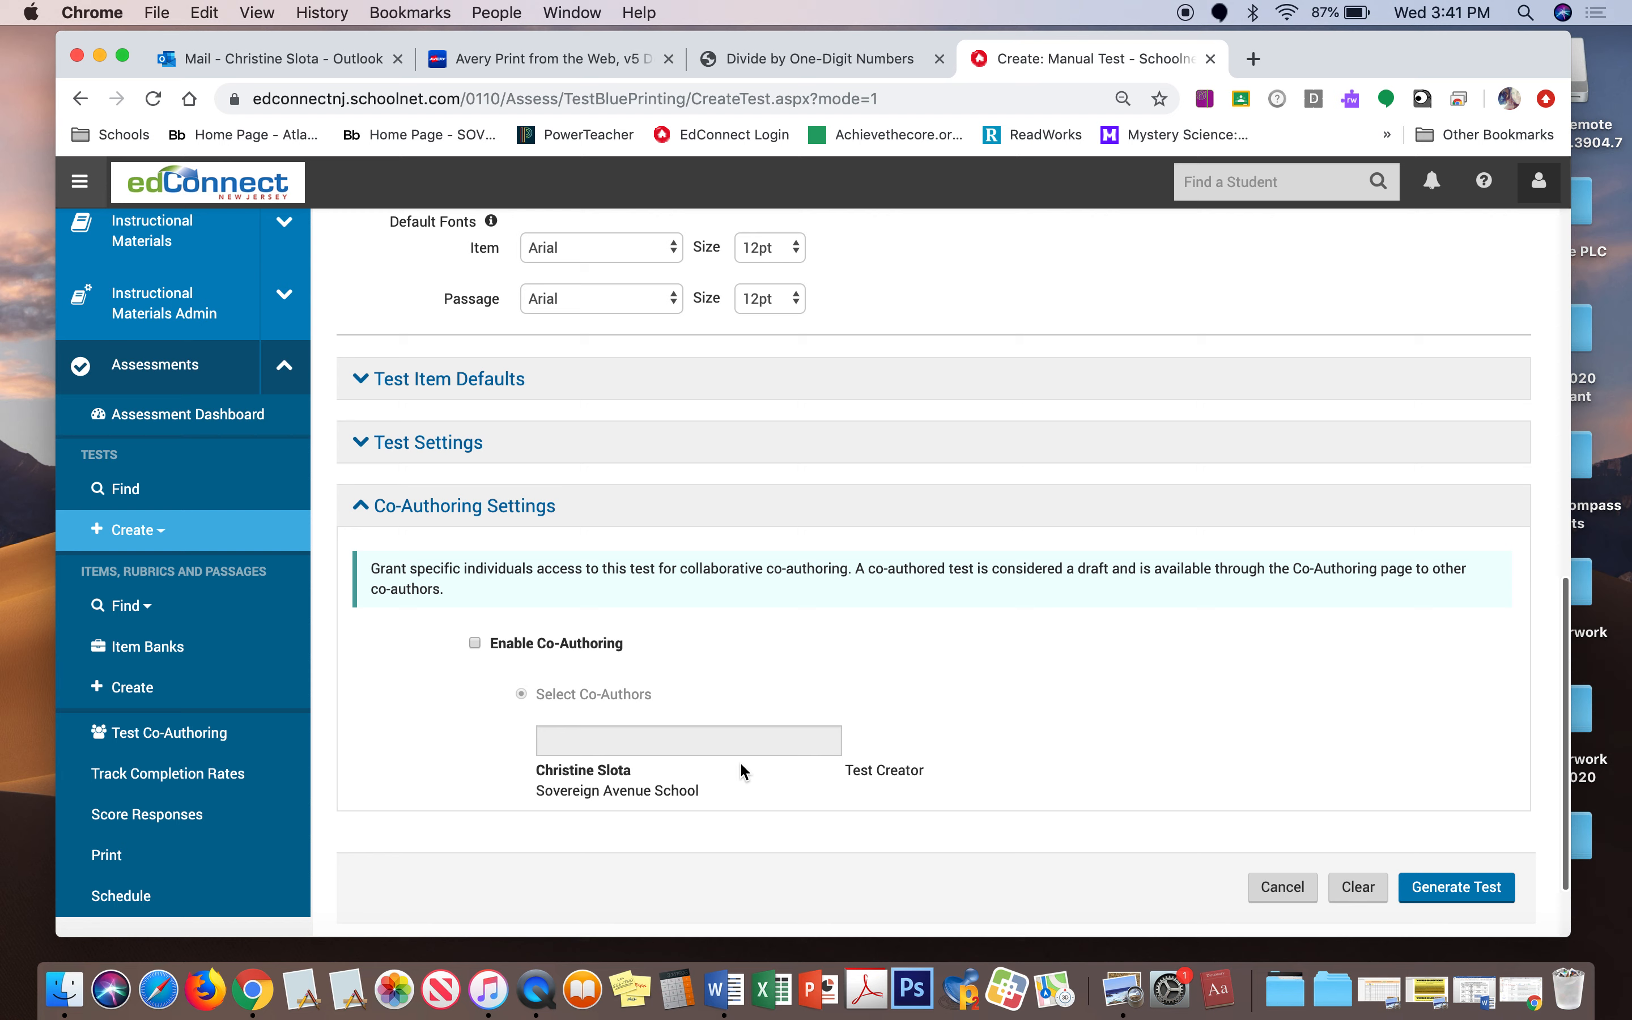
left_click(475, 644)
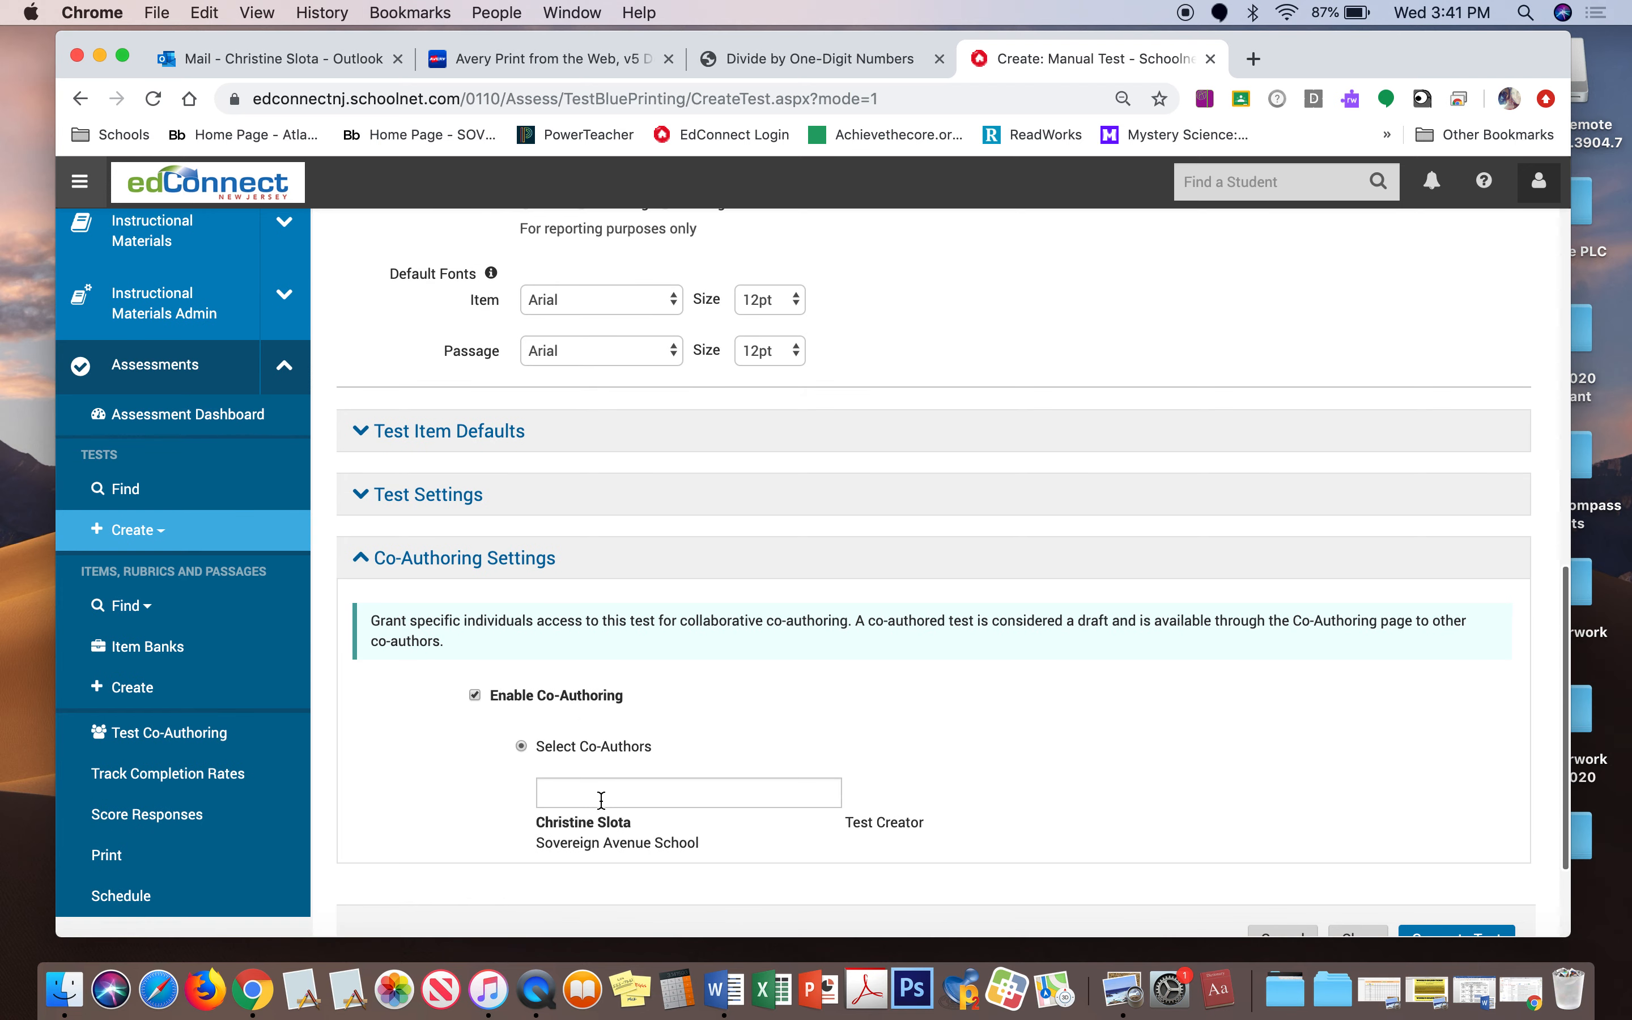
Find the first co-author by first name and add the matching colleague from Sovereign Avenue School
scroll(663, 736, "down", 2)
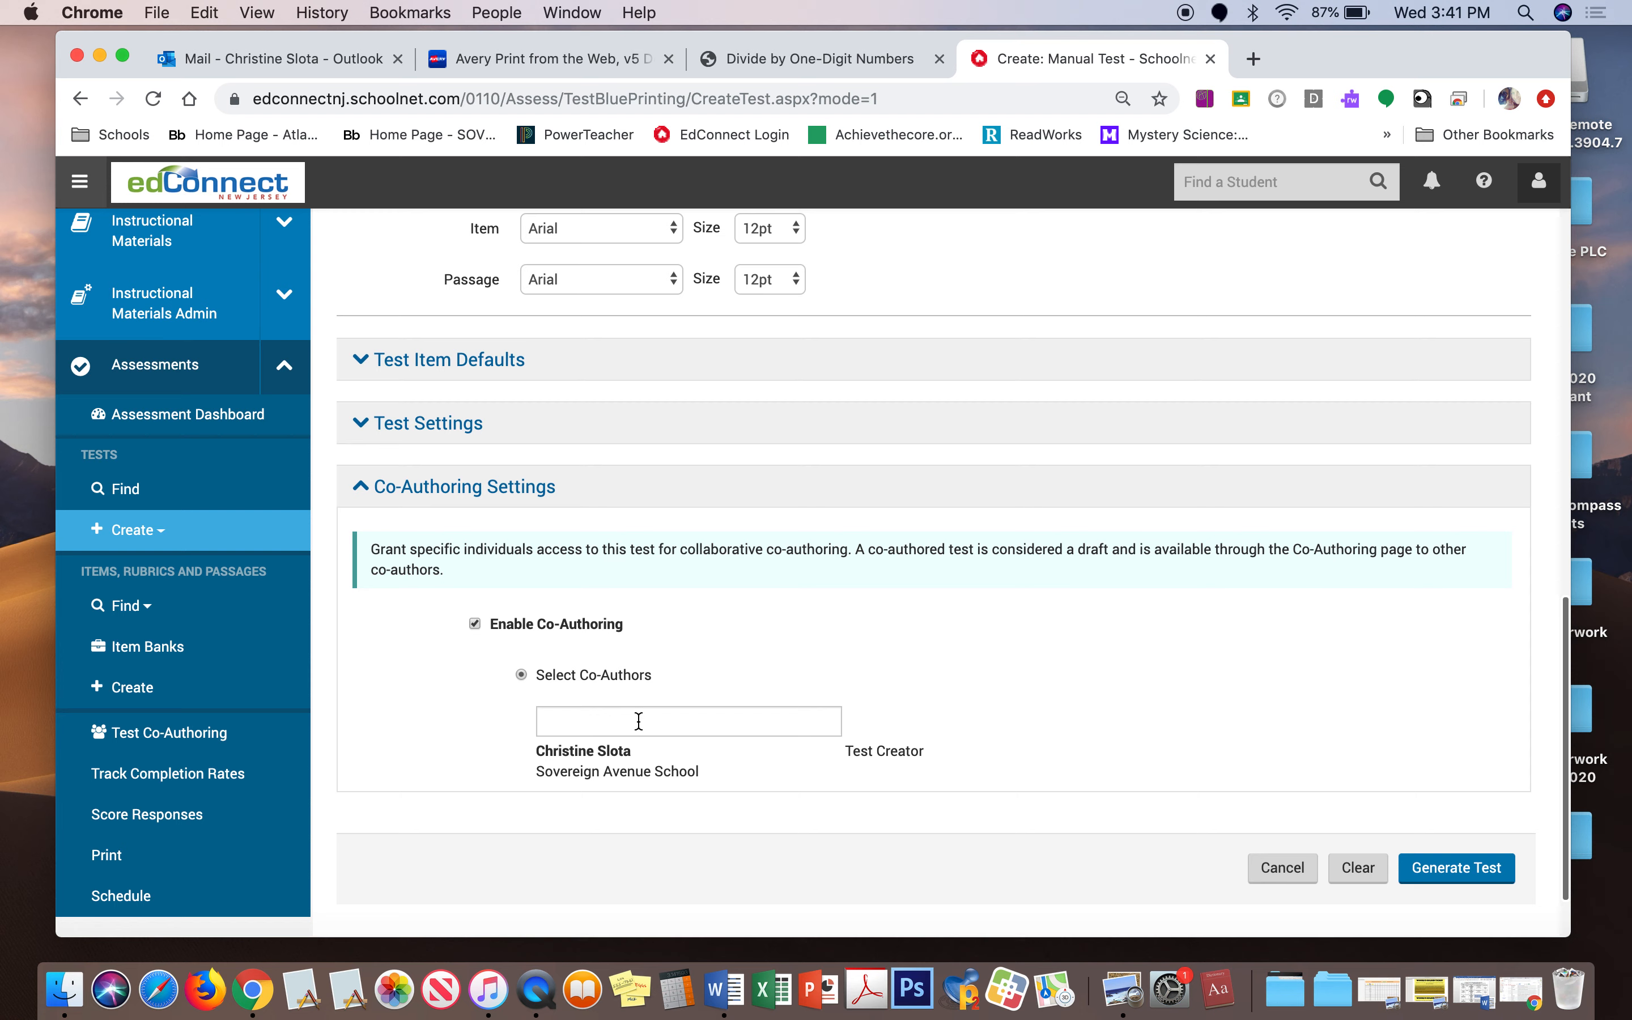
left_click(638, 721)
type("clar")
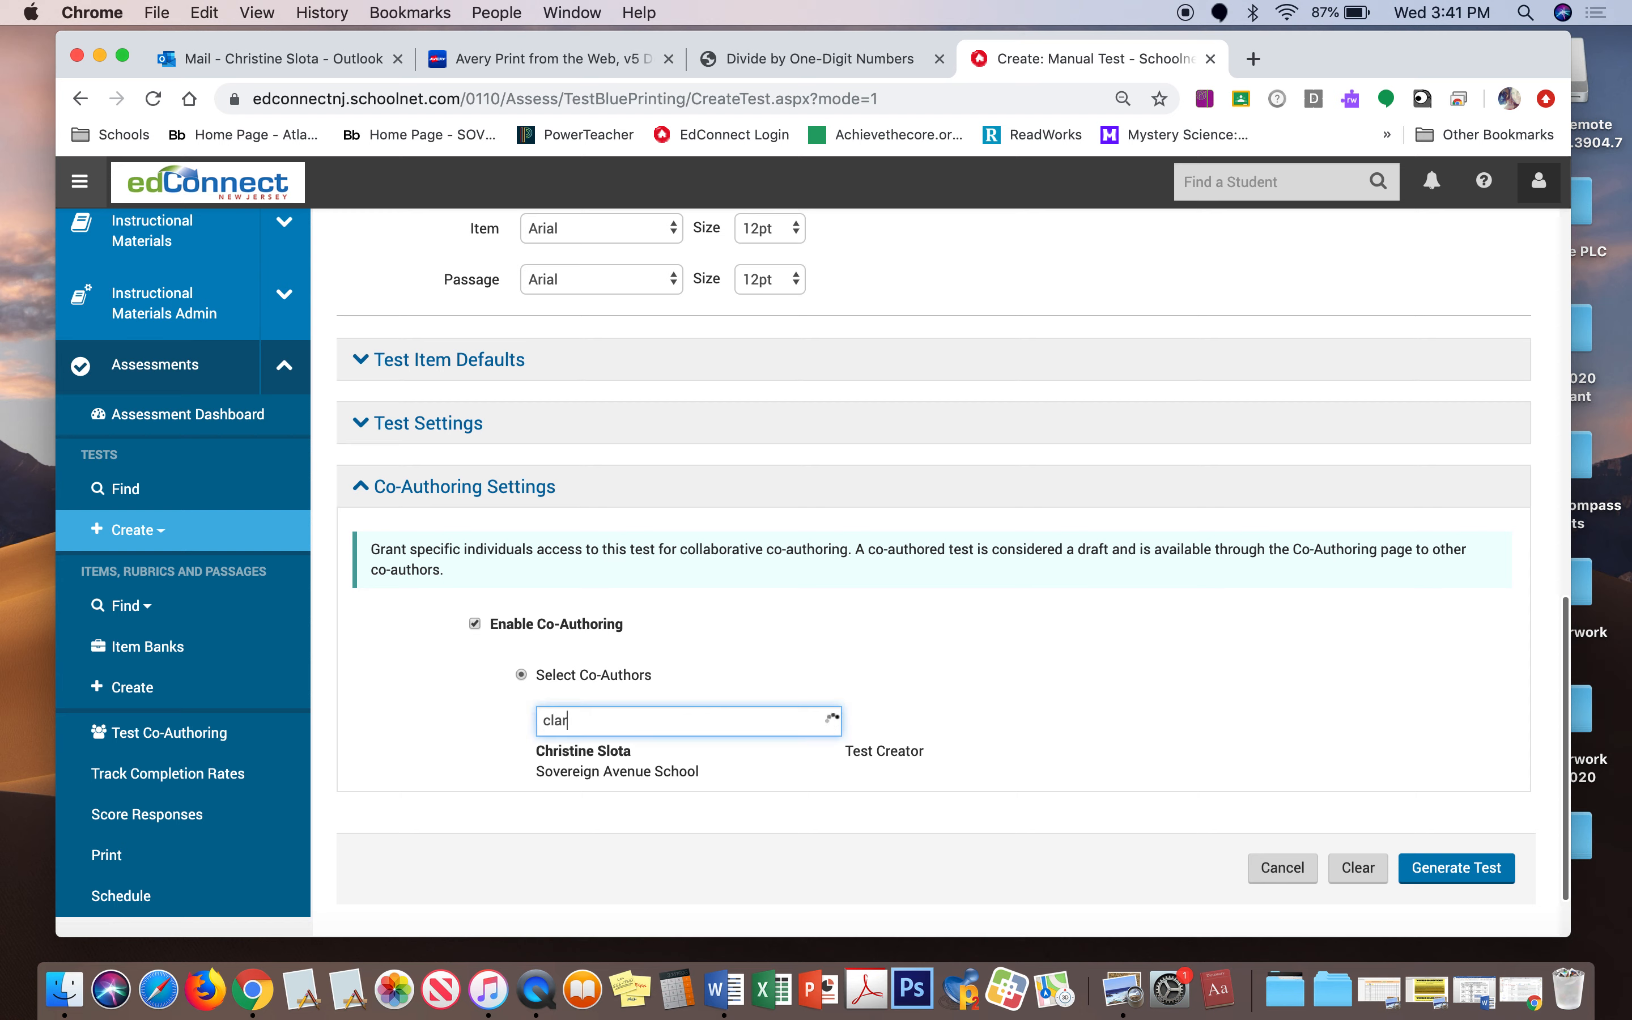
type("ibel")
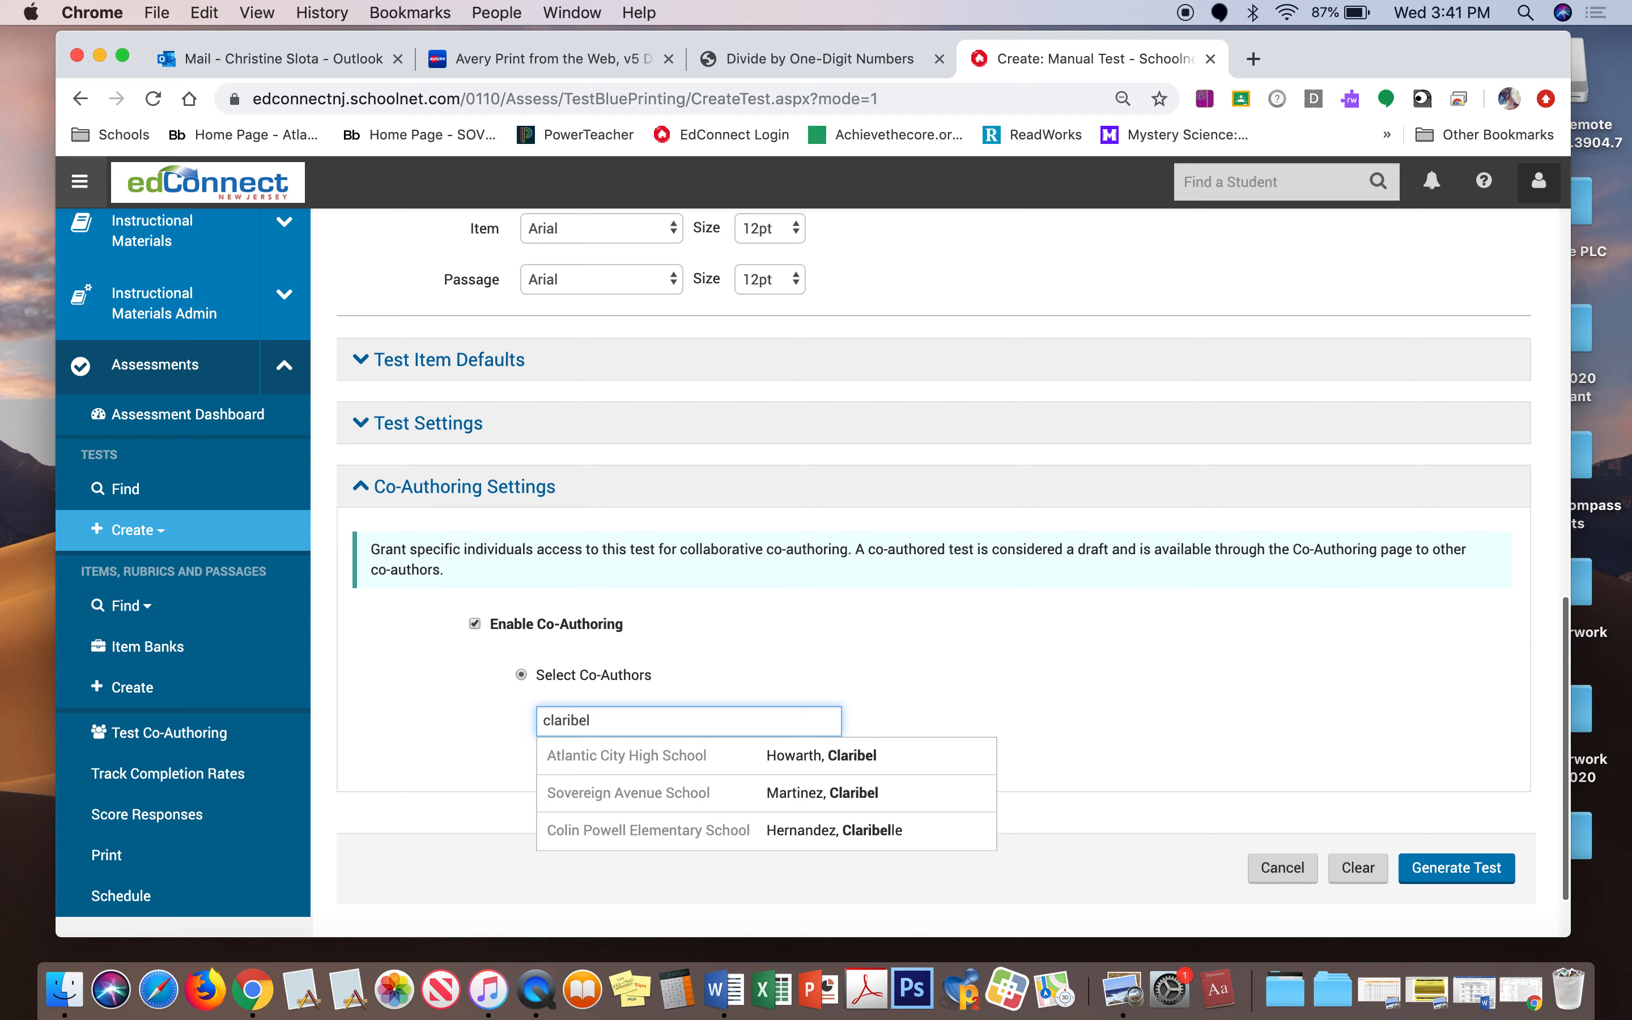
left_click(648, 793)
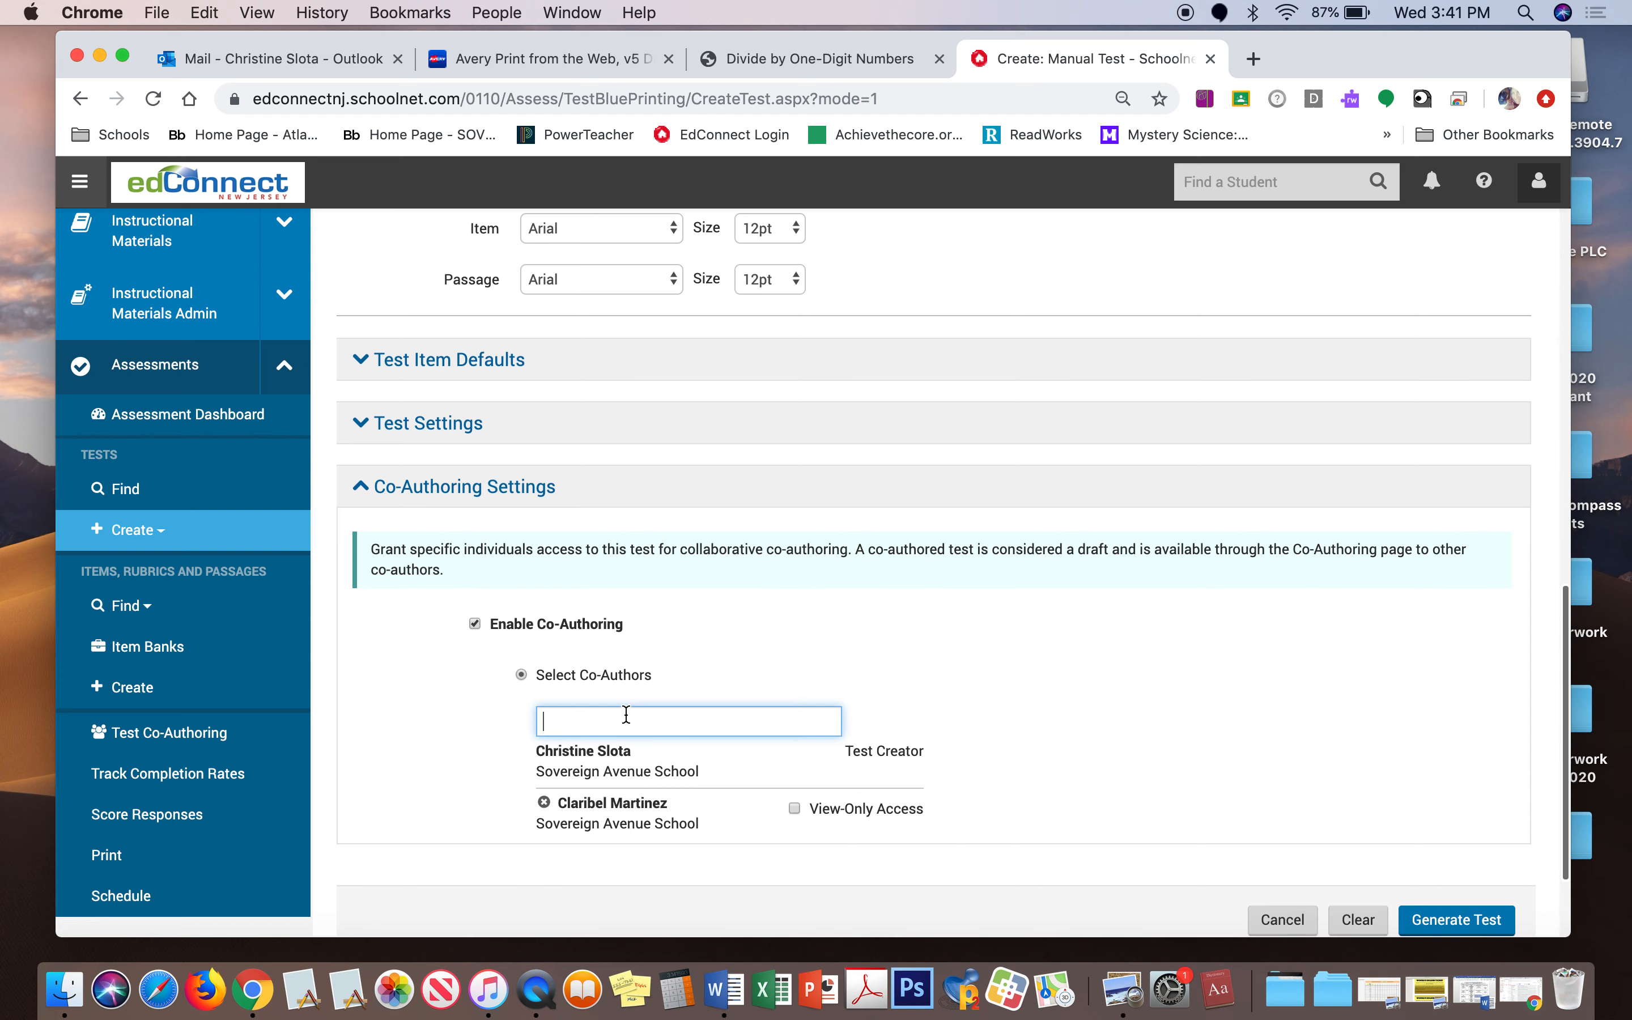
Find a second co-author by surname and add the matching colleague from Sovereign Avenue School
type("fan")
key("BackSpace")
key("BackSpace")
type("alk")
left_click(632, 768)
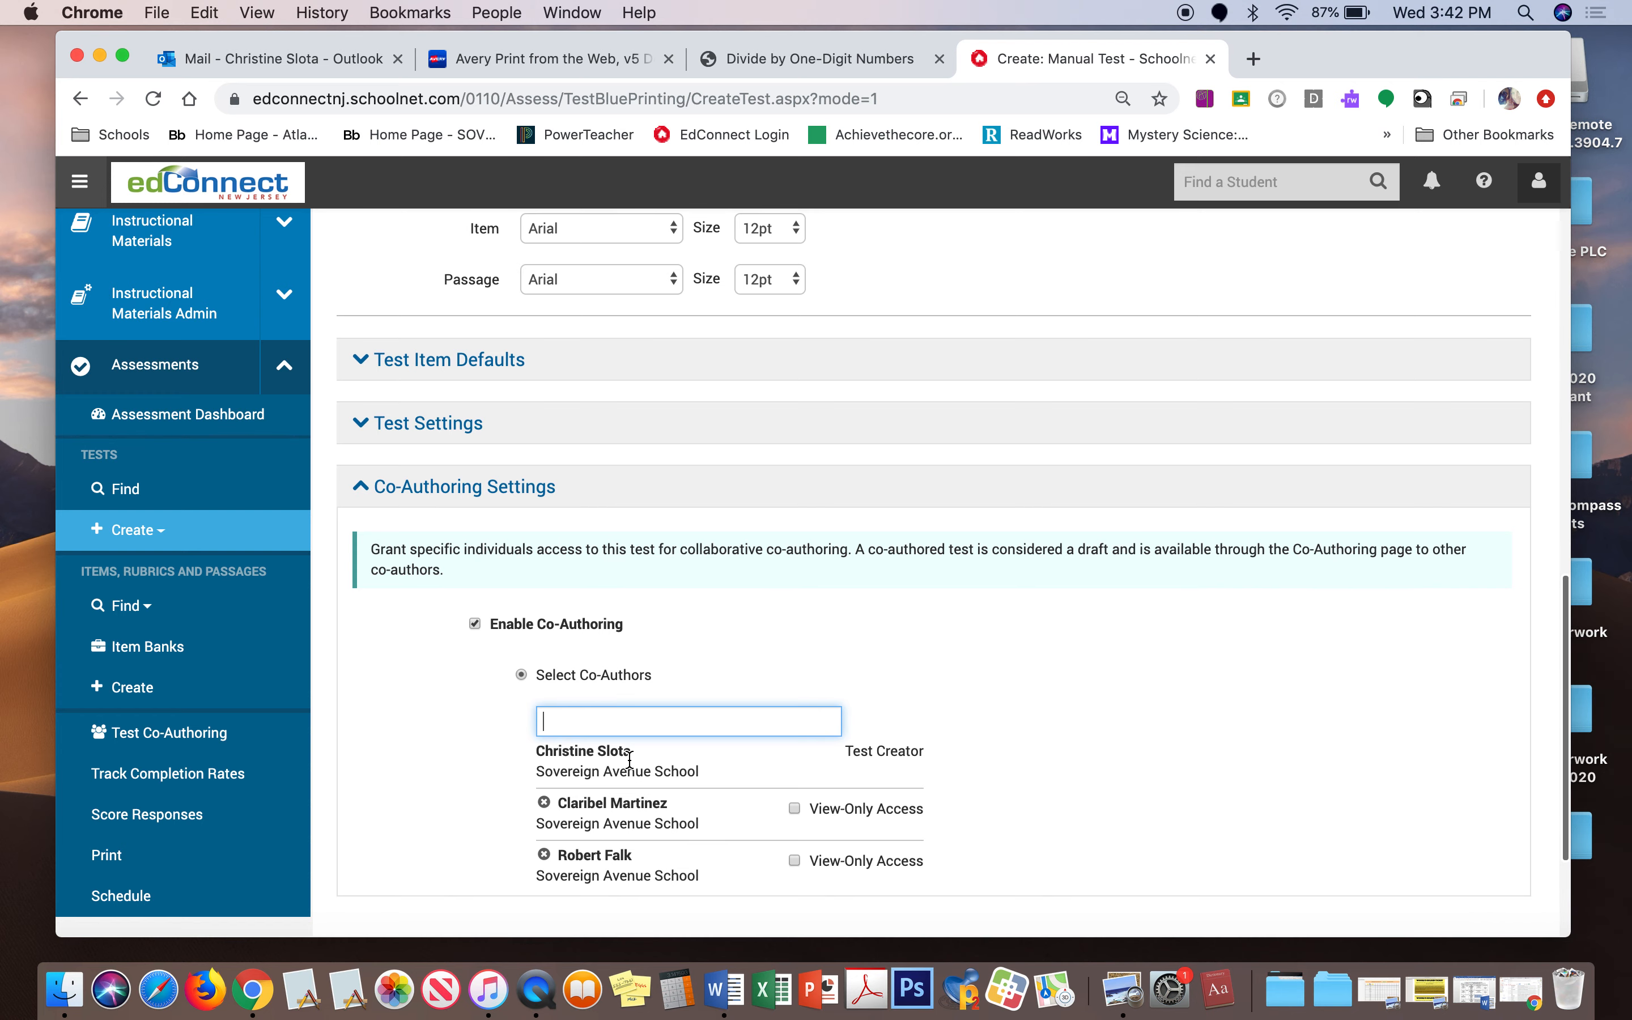
Add a third co-author from Sovereign Avenue School, searching by the colleague's surname
scroll(1022, 762, "down", 2)
left_click(656, 642)
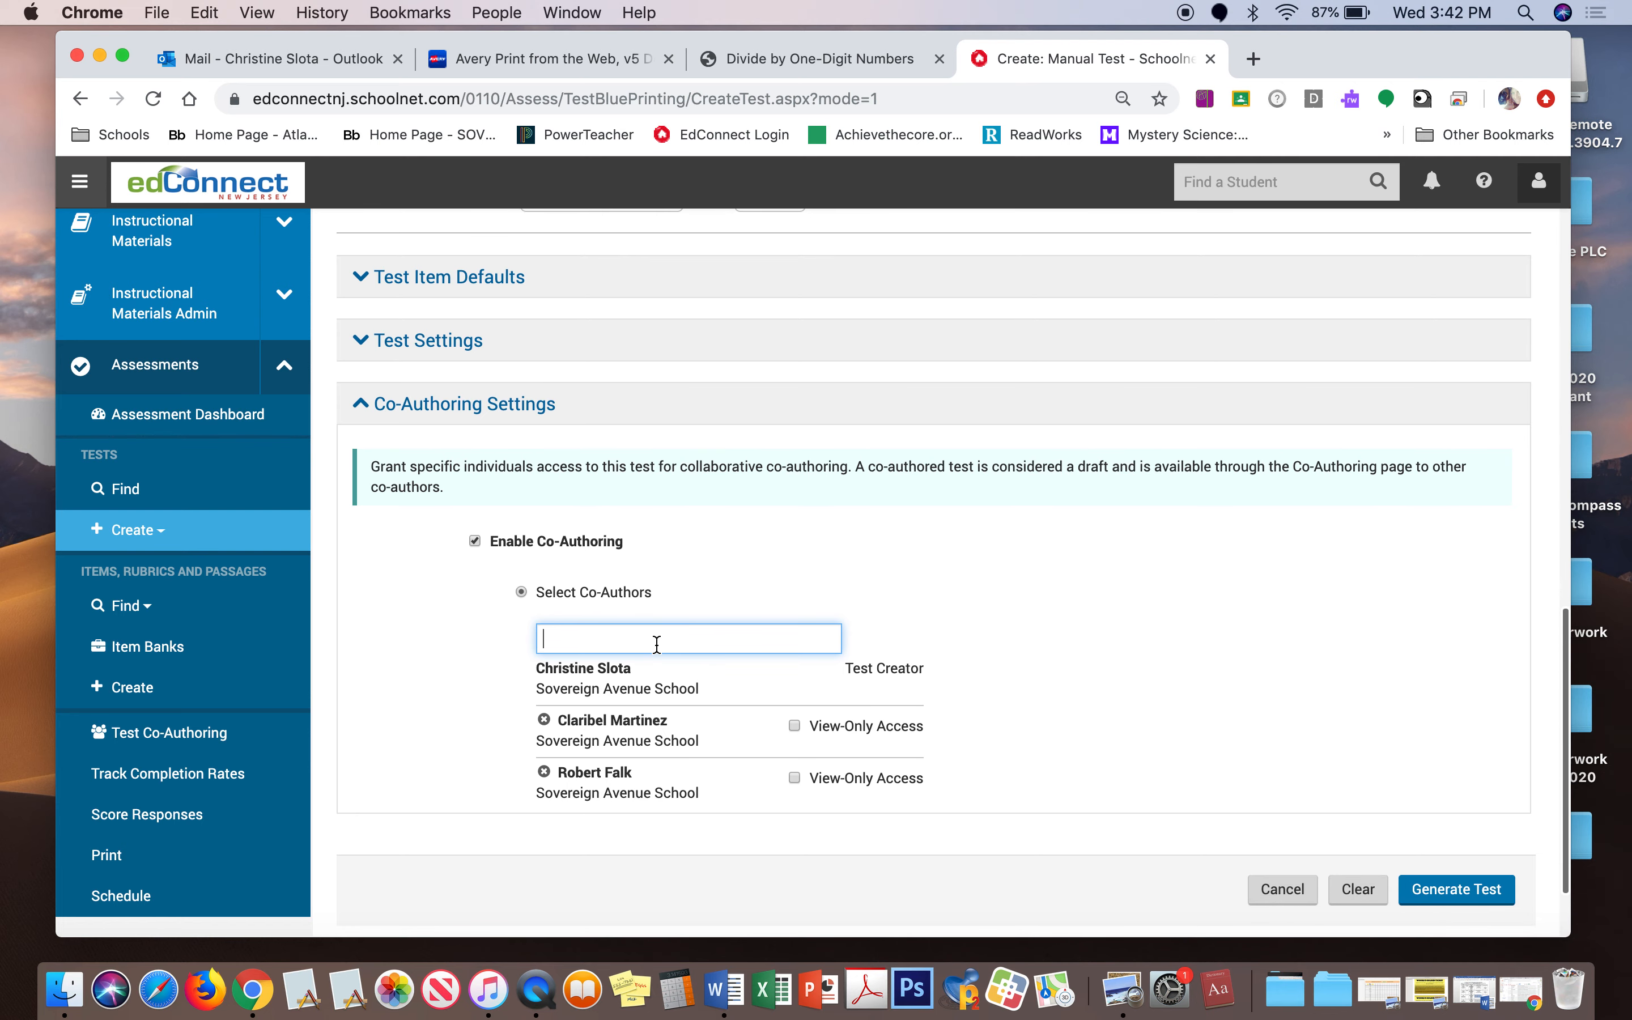
type("alston")
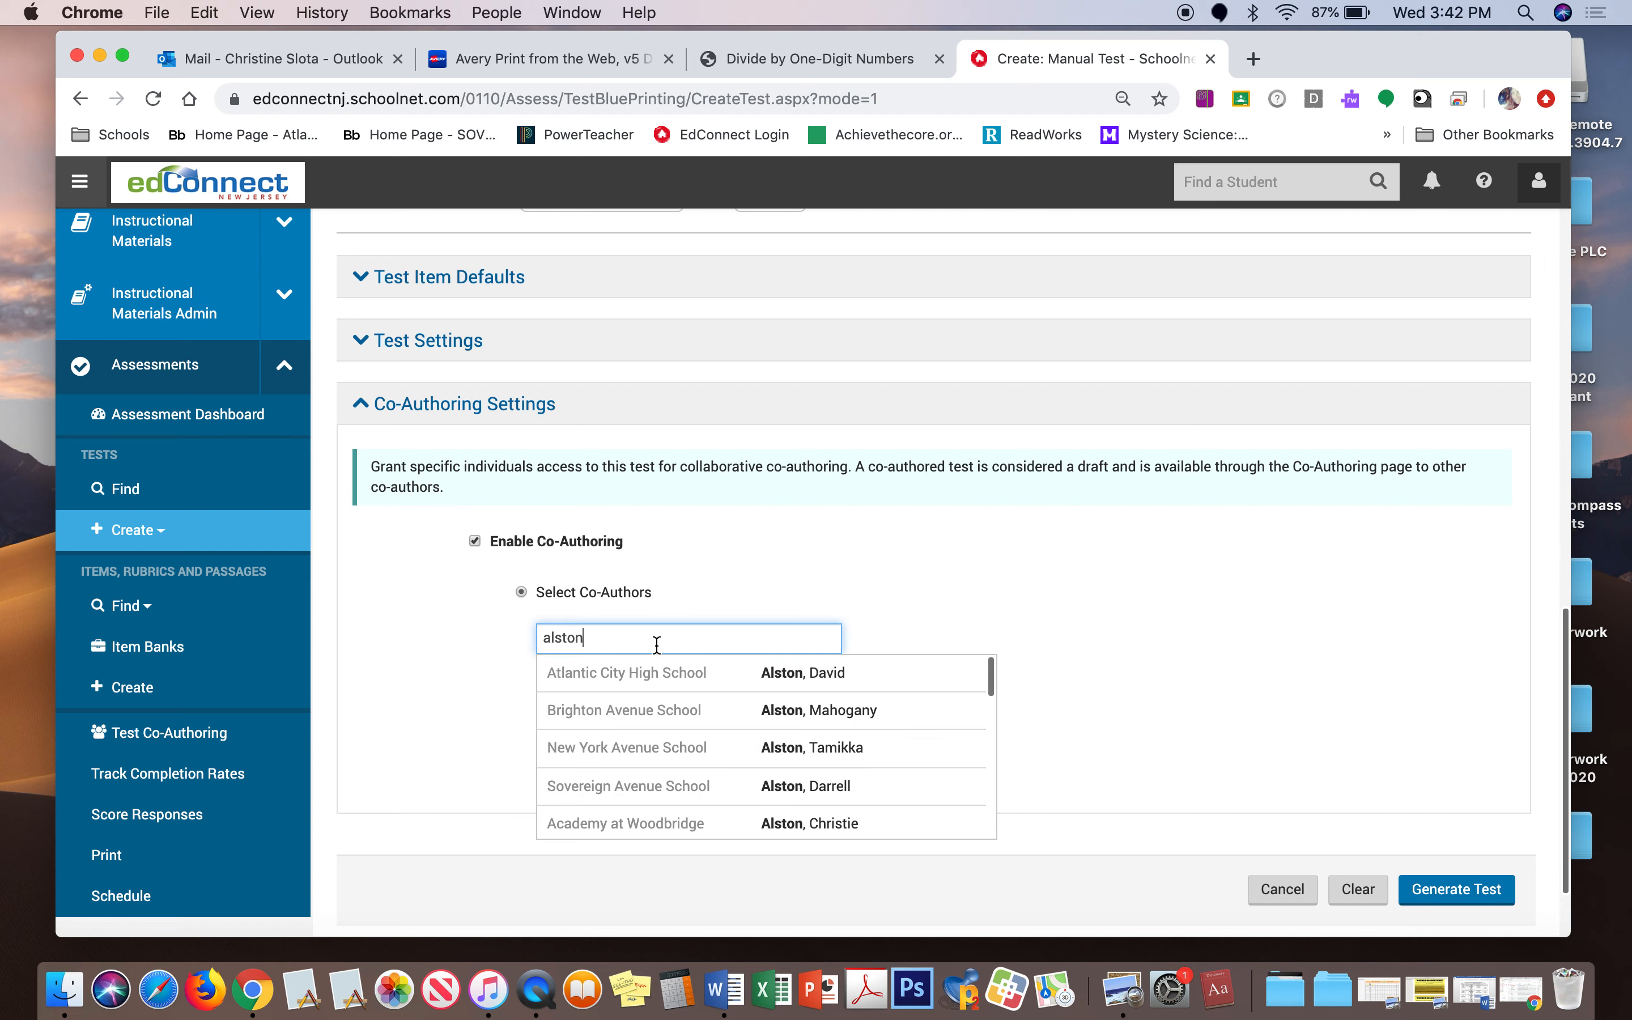
left_click(644, 787)
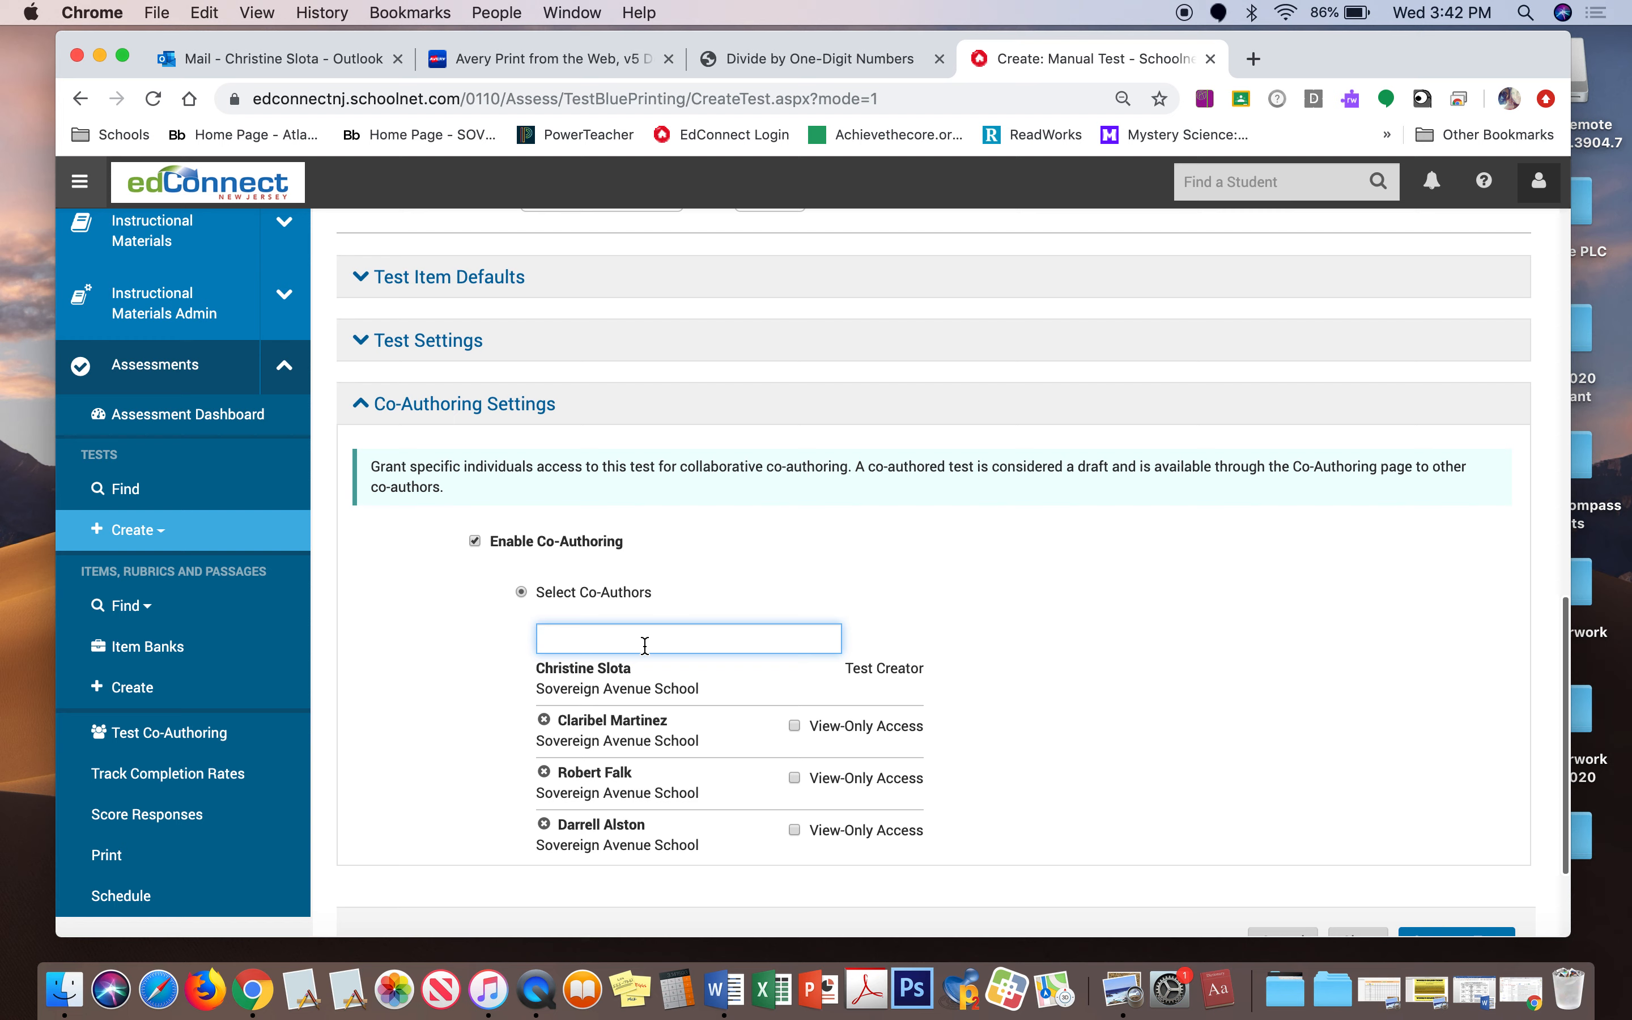
Add two more co-authors from Sovereign Avenue School, one found by surname and the other by first name
type("bozzi")
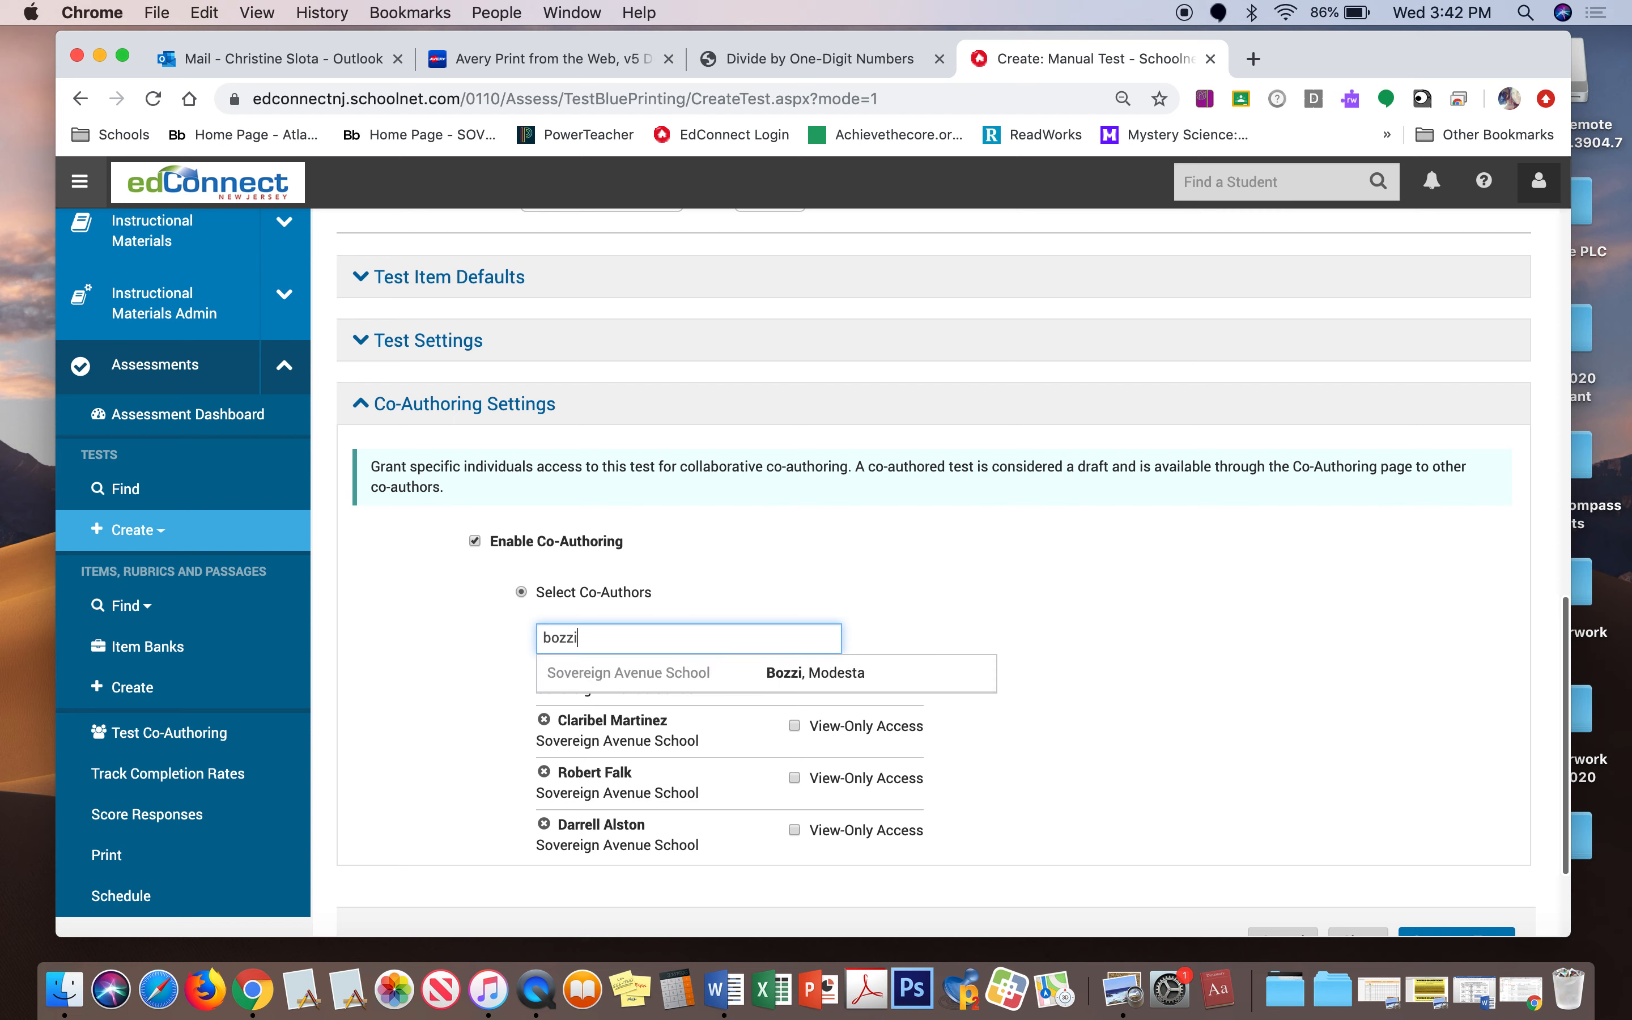
left_click(664, 672)
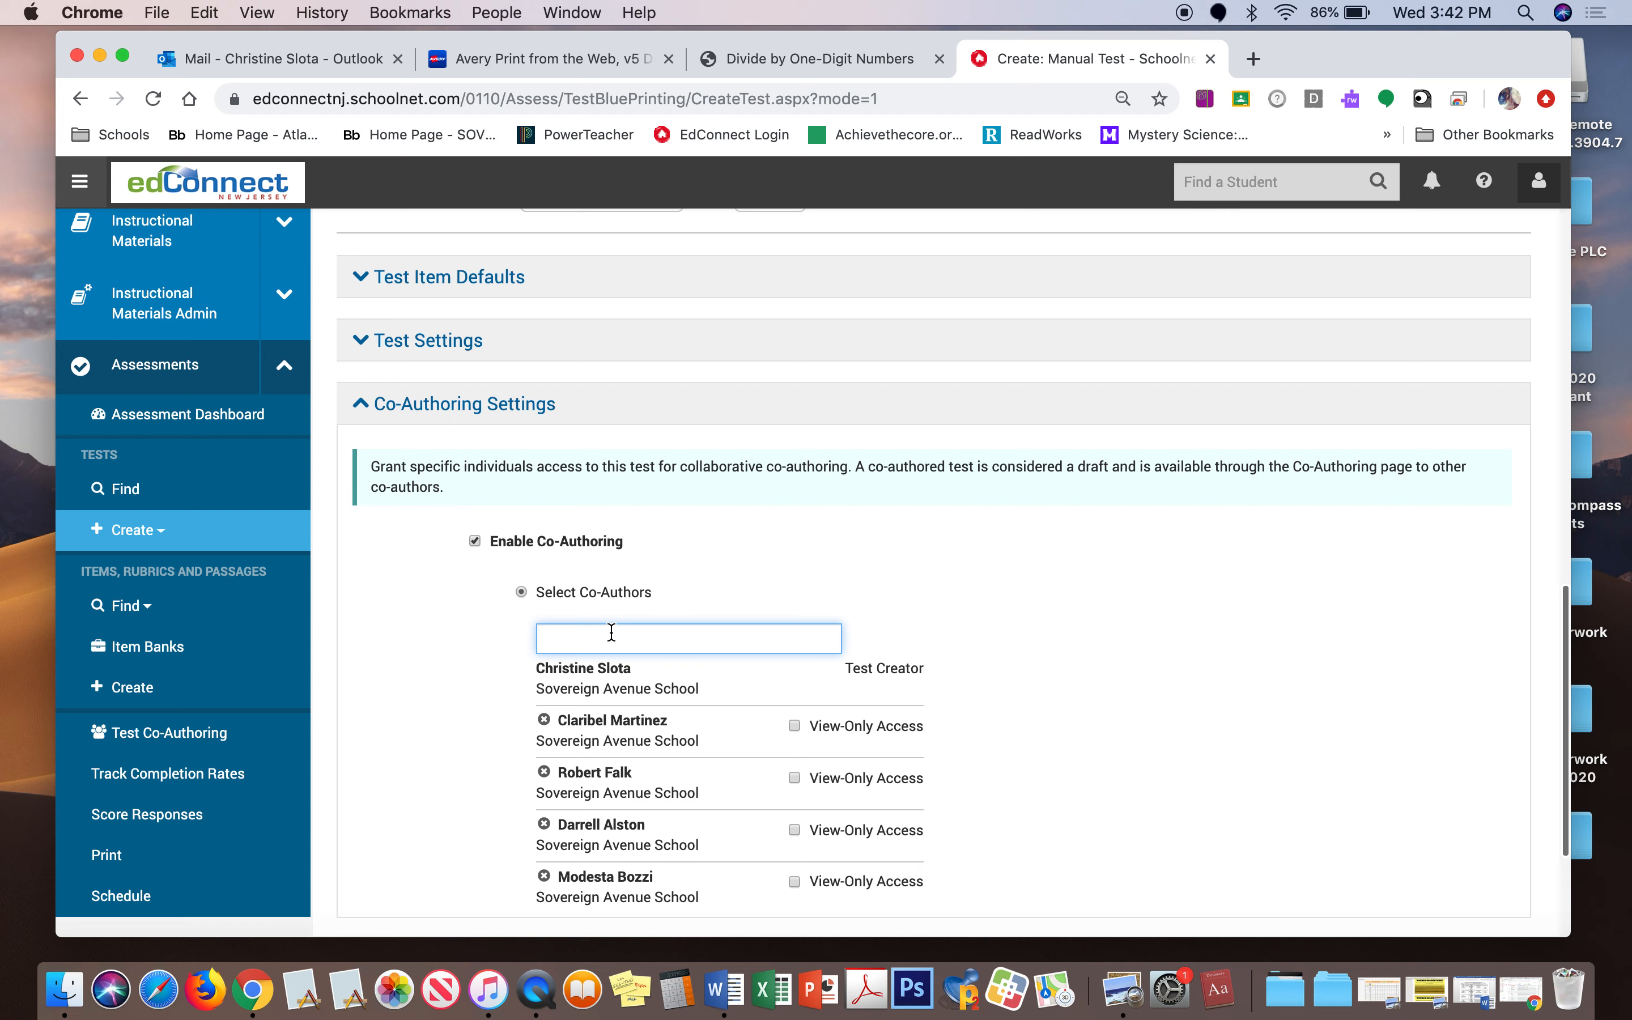
type("tiffany")
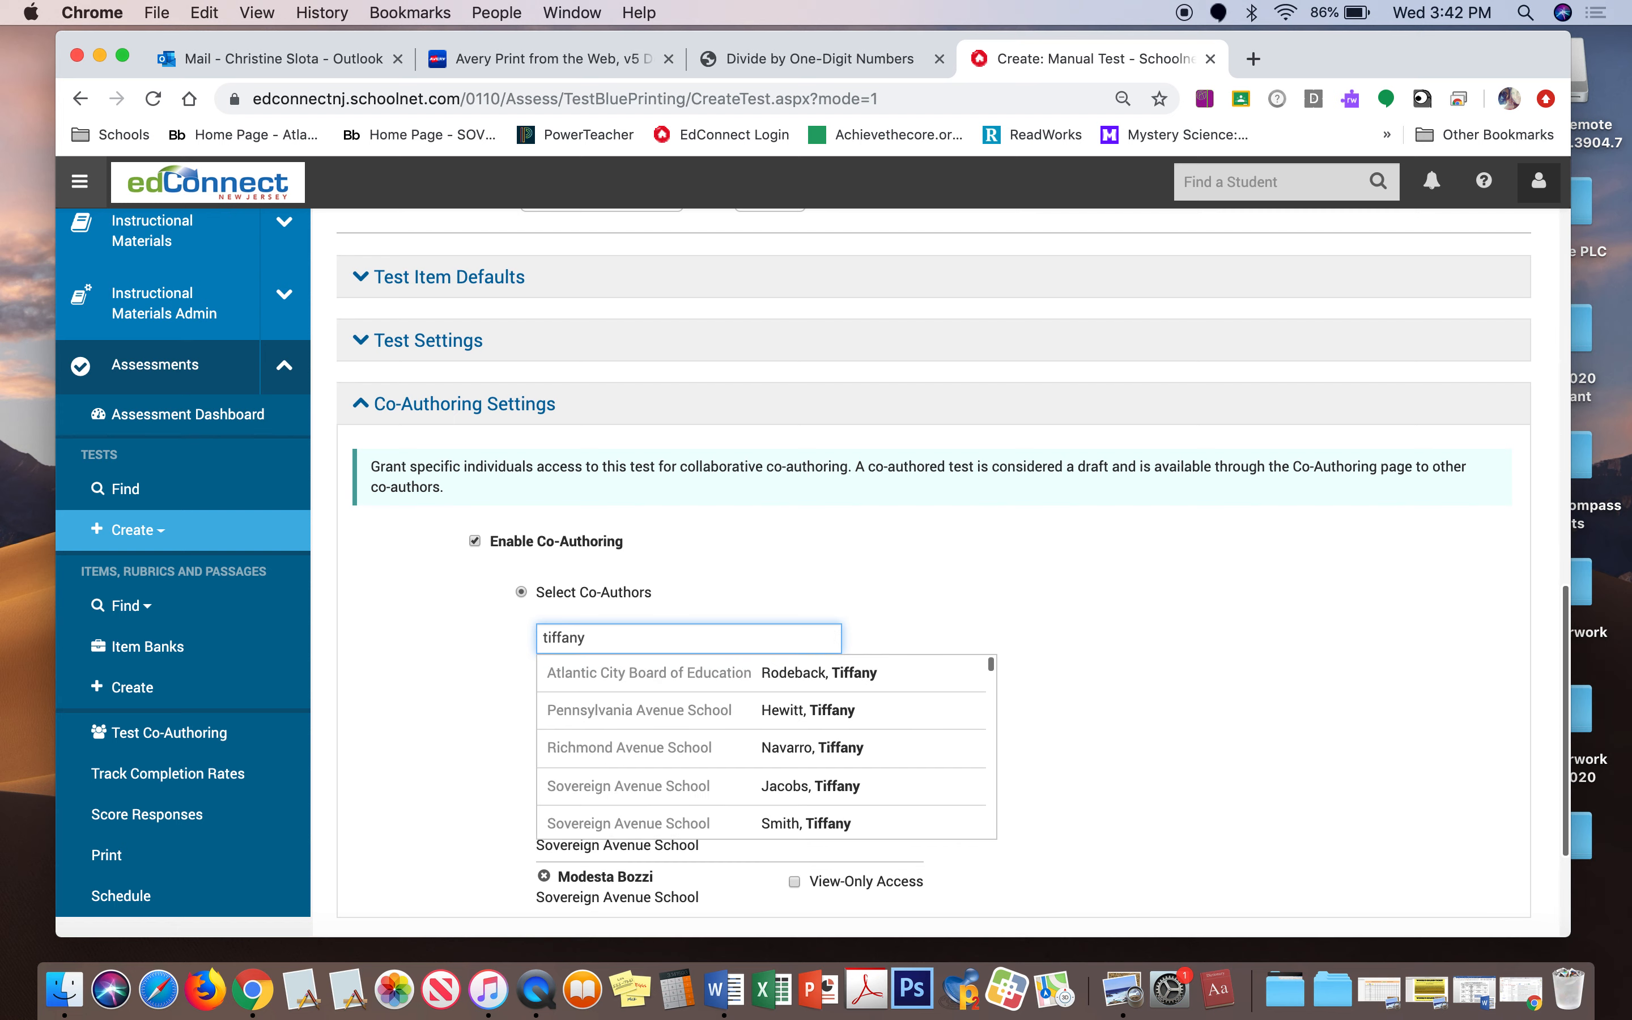
left_click(628, 824)
scroll(1157, 708, "down", 5)
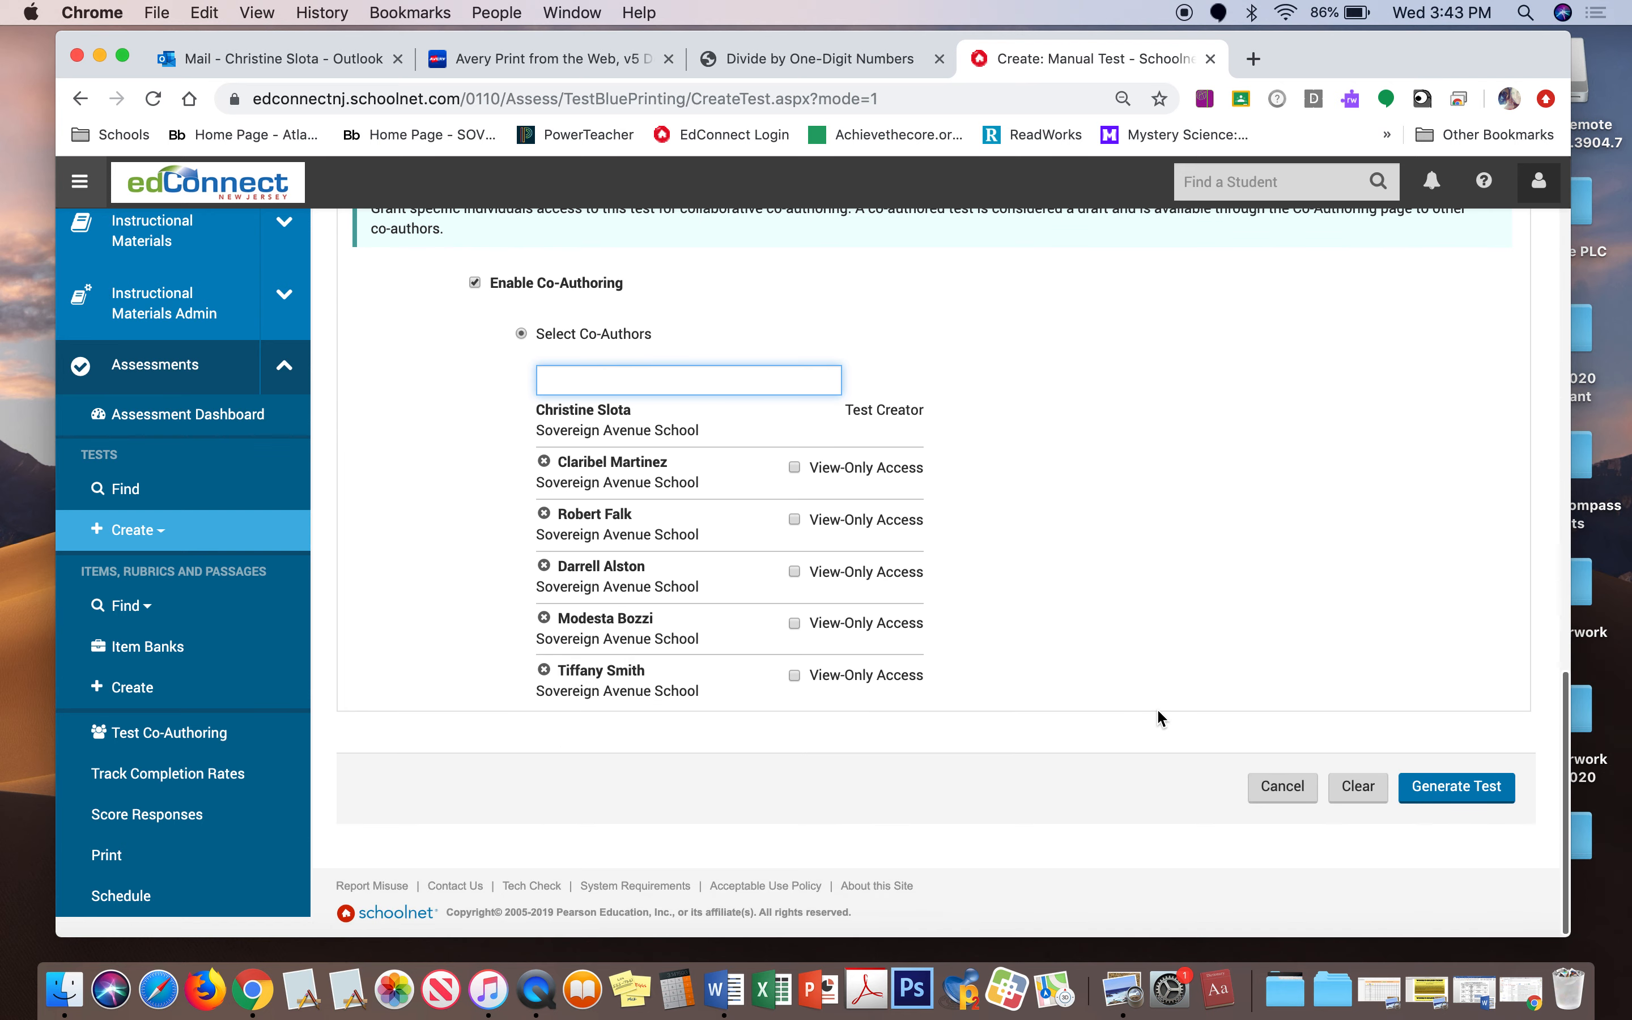
Generate the manual test and open the item bank as the source for Item 1
left_click(1455, 796)
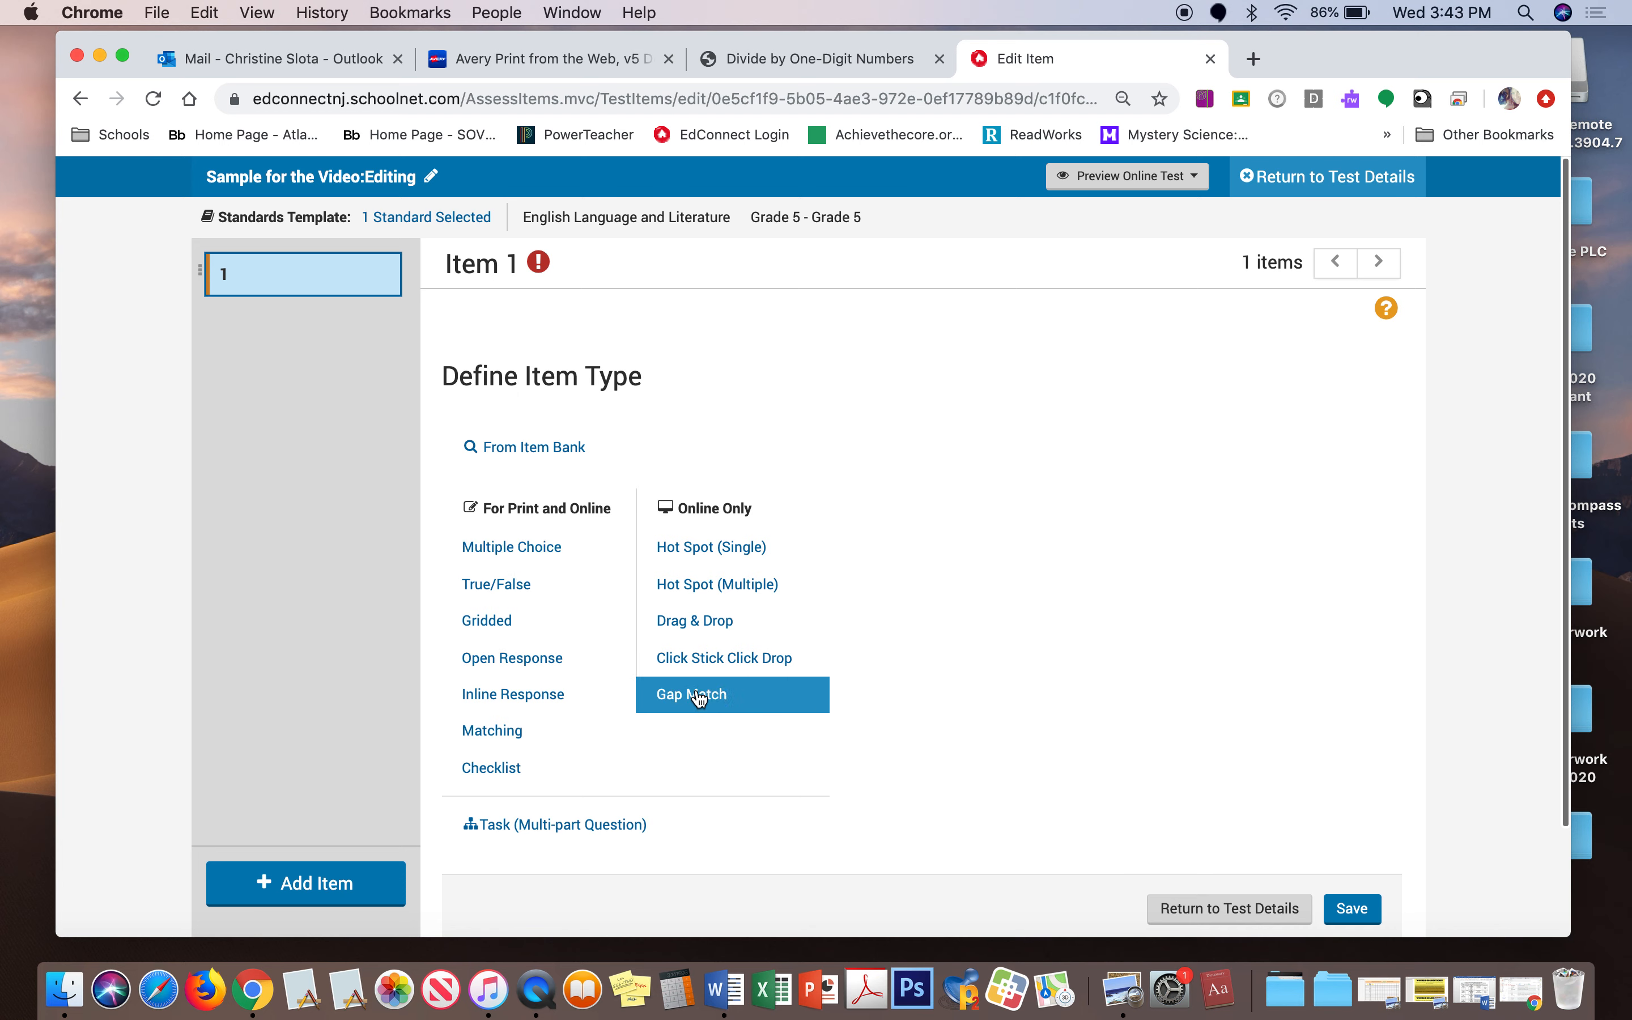
left_click(582, 714)
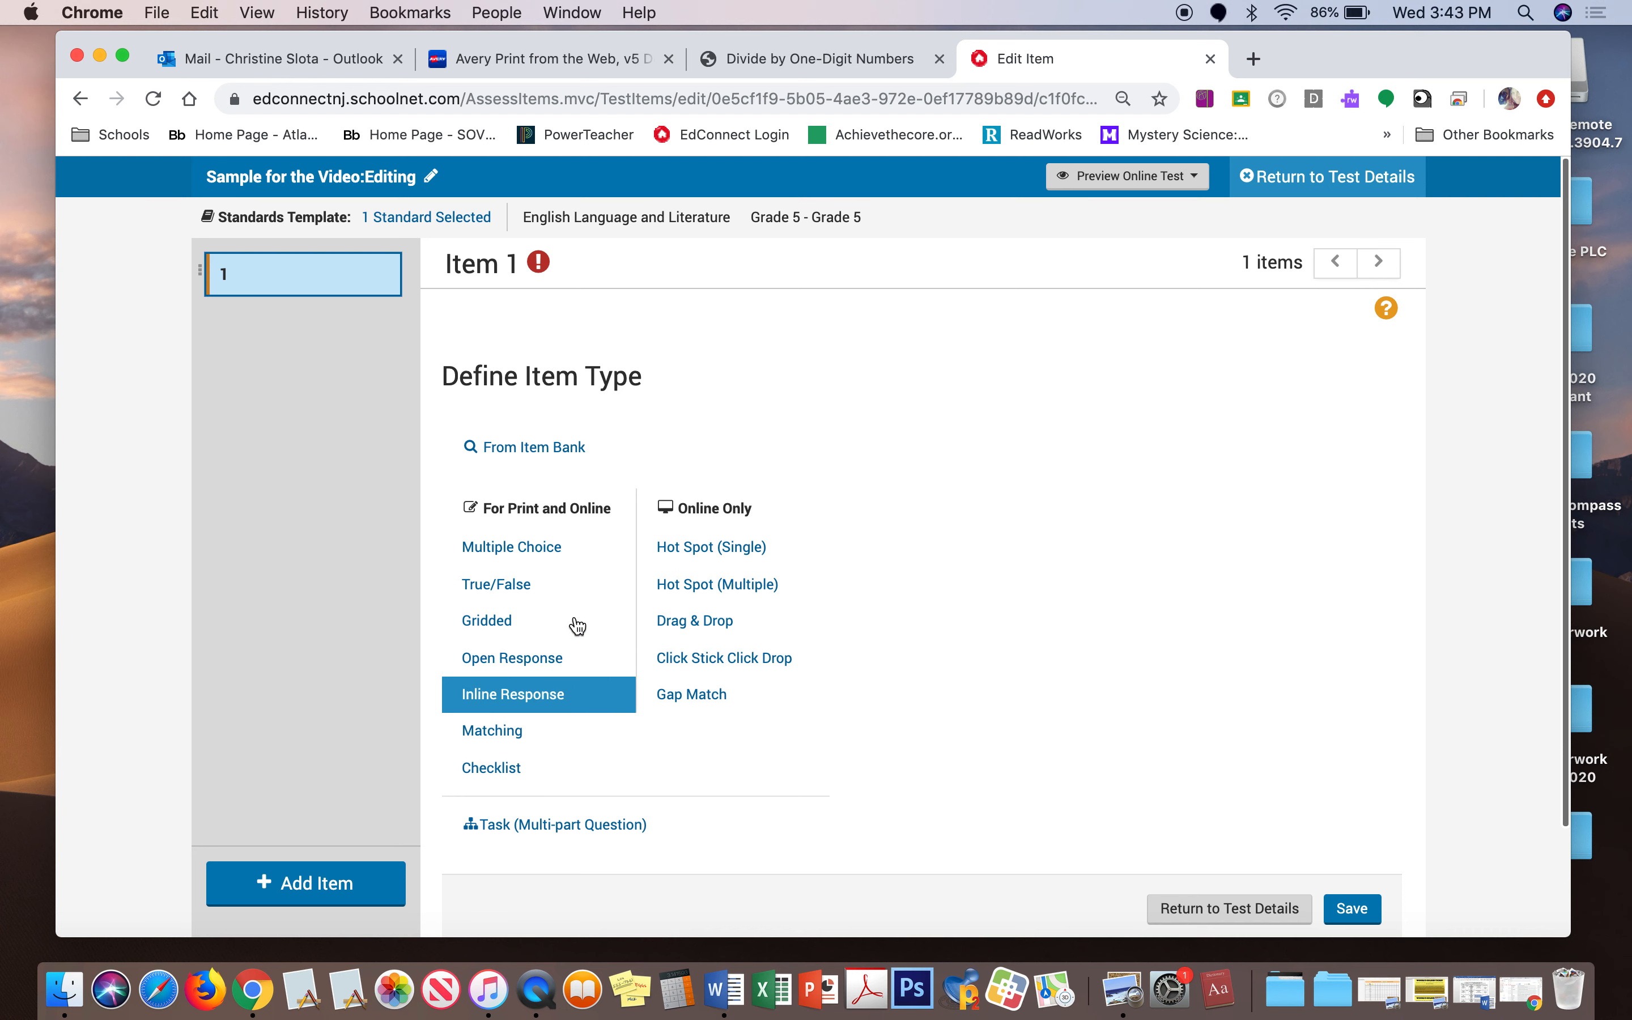
left_click(548, 454)
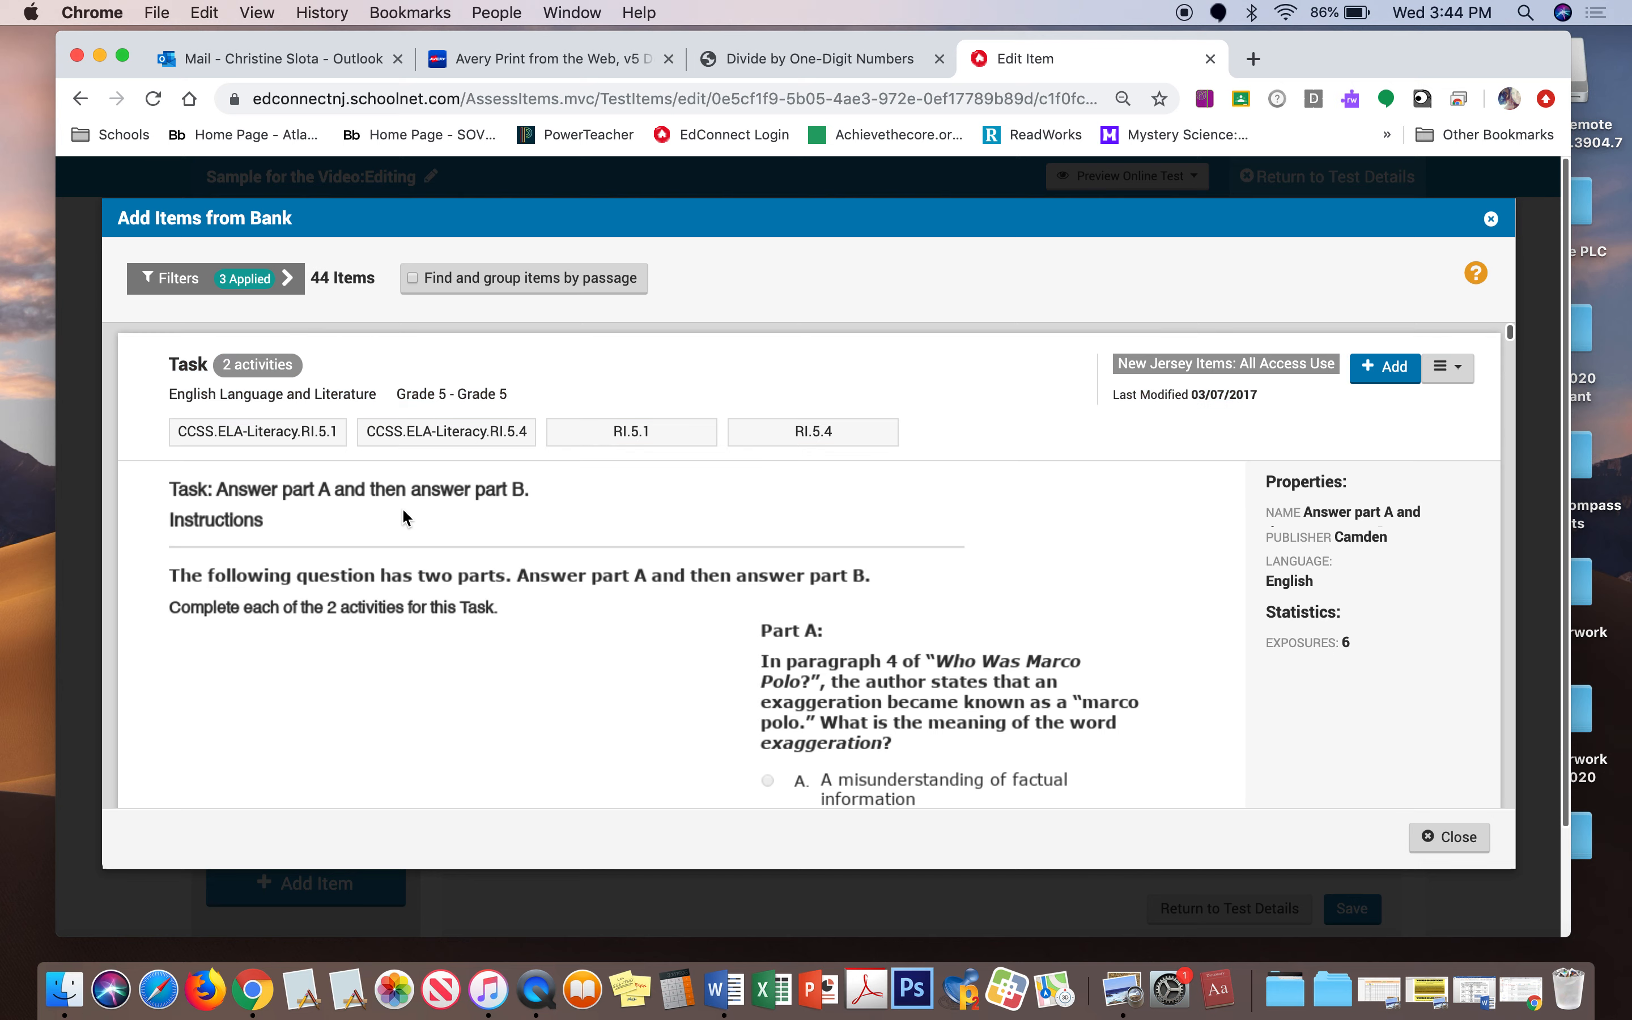
Look through the item bank's Grade 5 RI.5.4 questions, comparing their item types, passages and answer choices
scroll(544, 675, "down", 6)
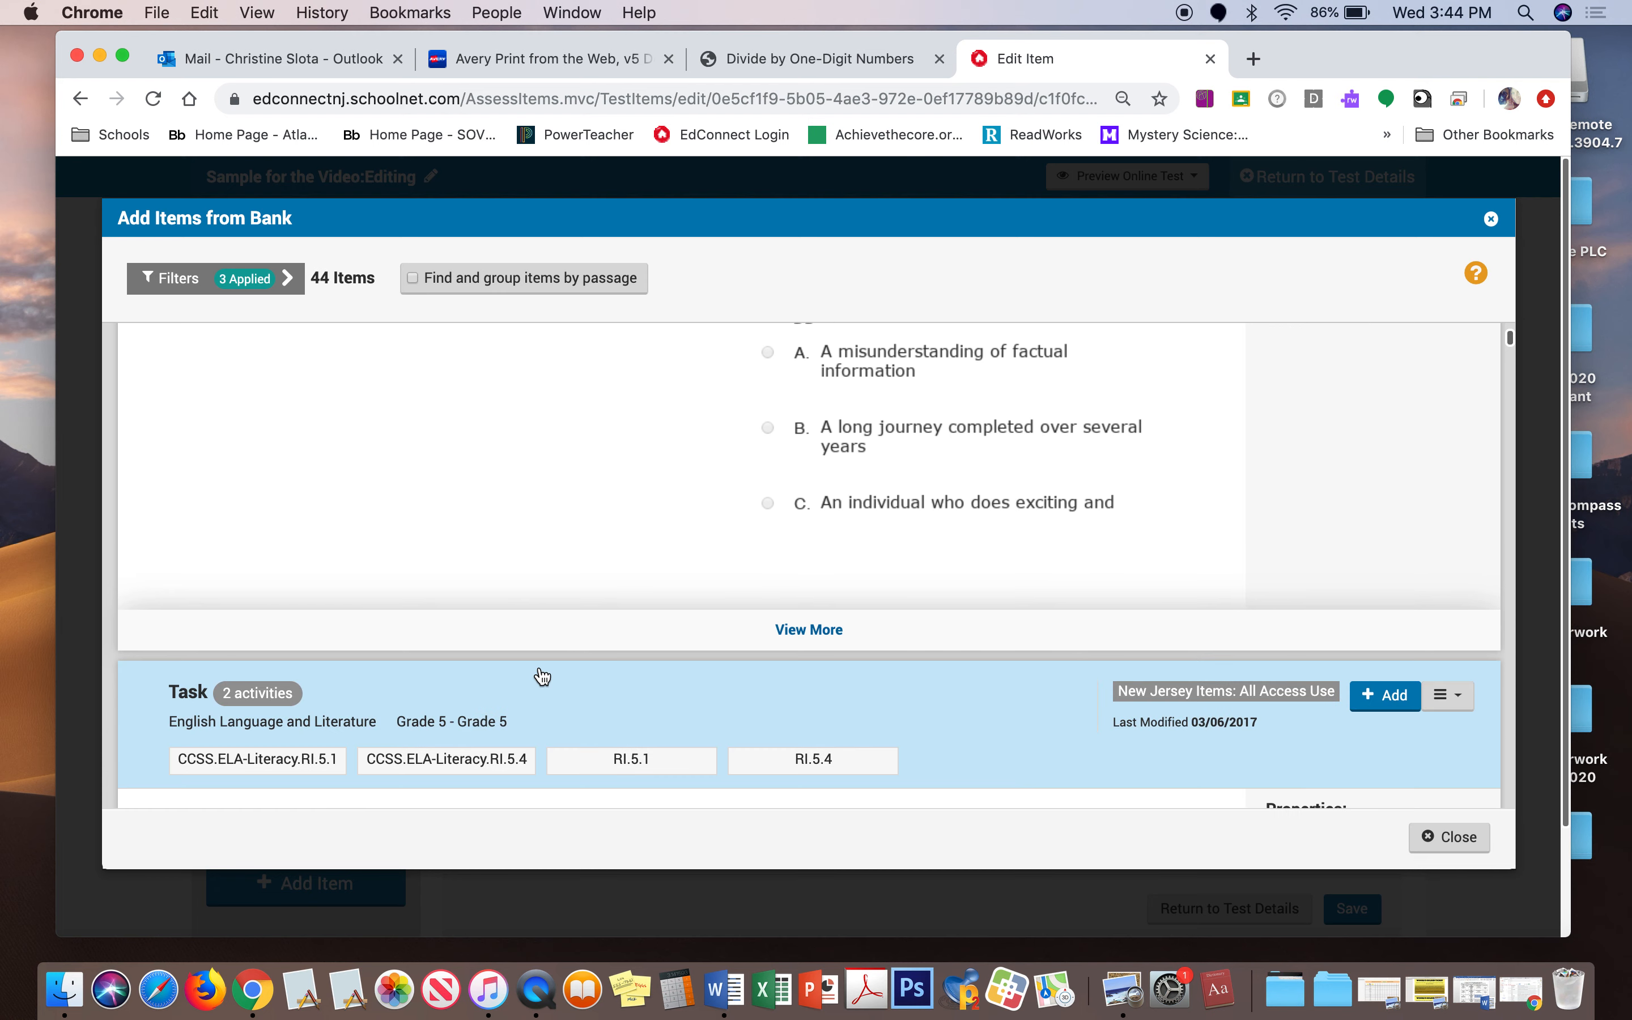
scroll(542, 675, "down", 8)
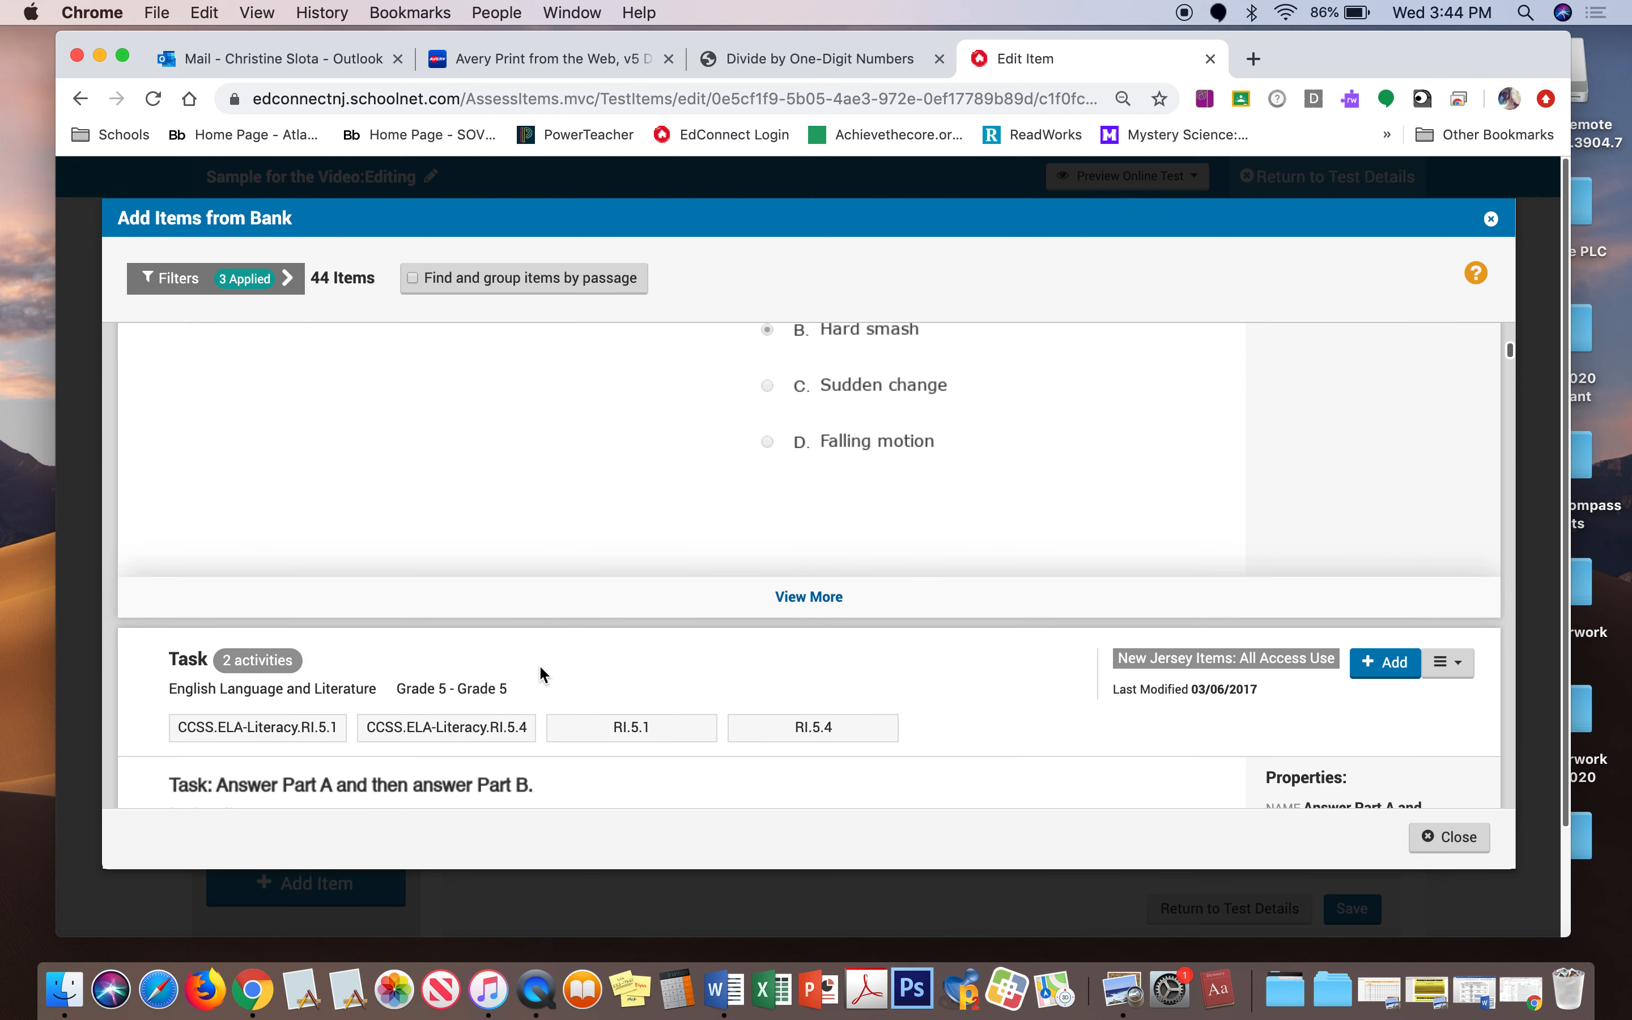
scroll(540, 668, "down", 8)
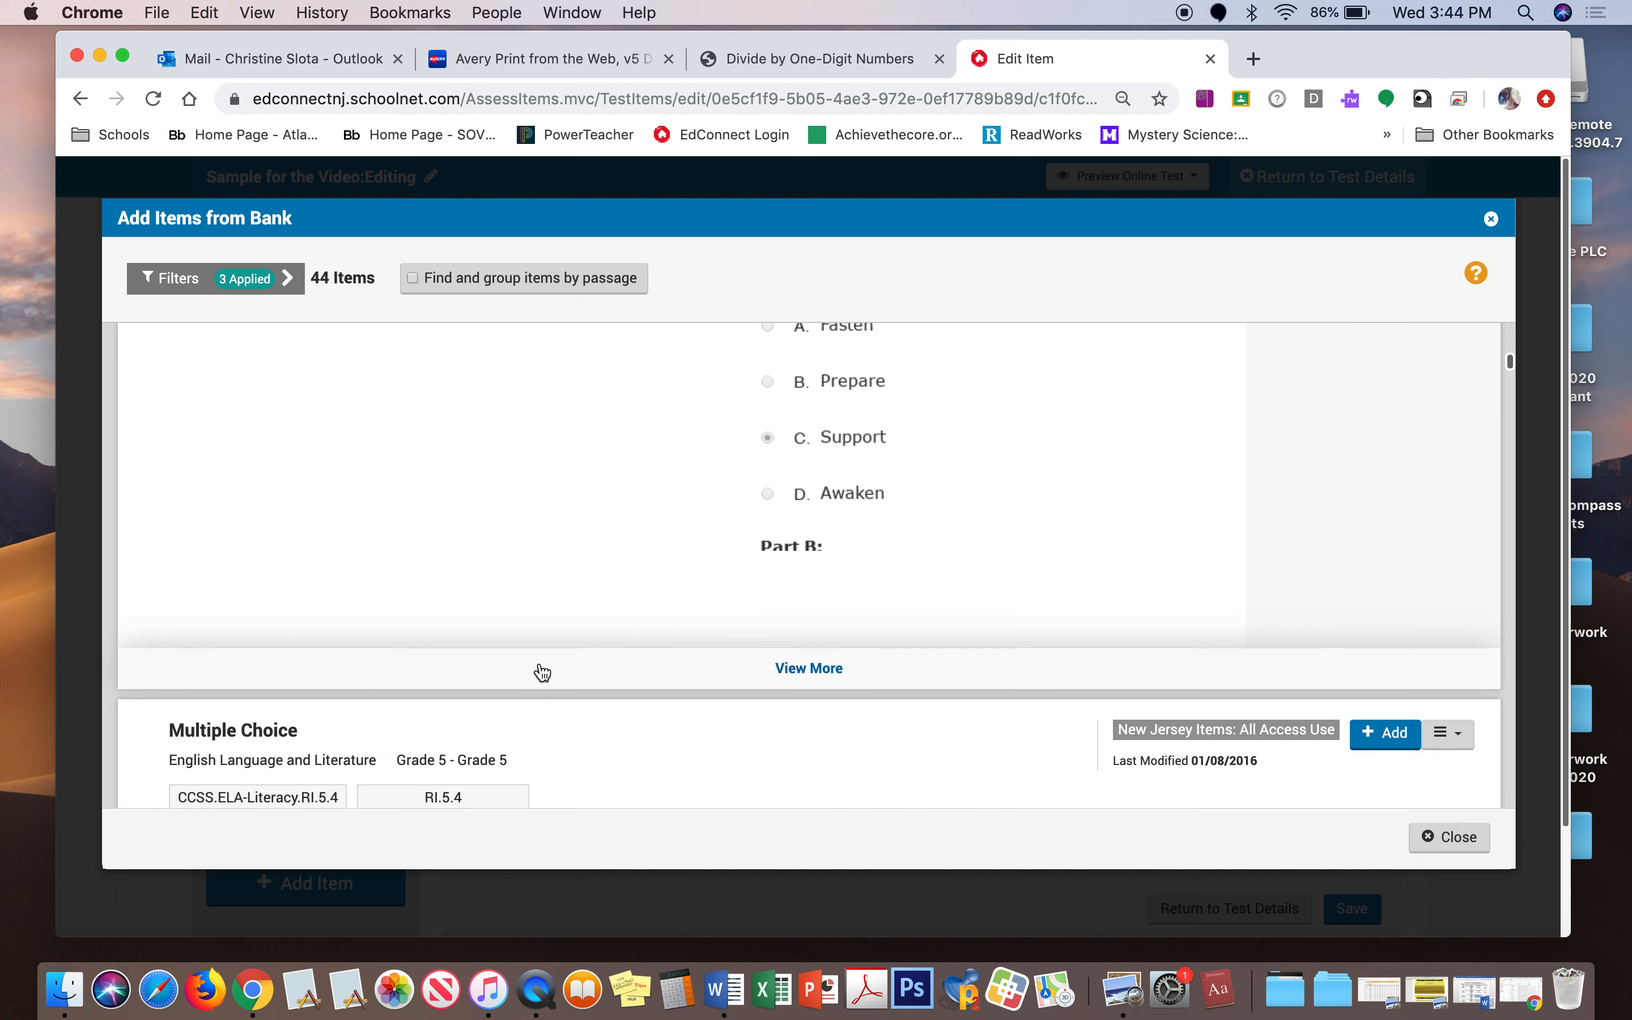
scroll(543, 672, "down", 5)
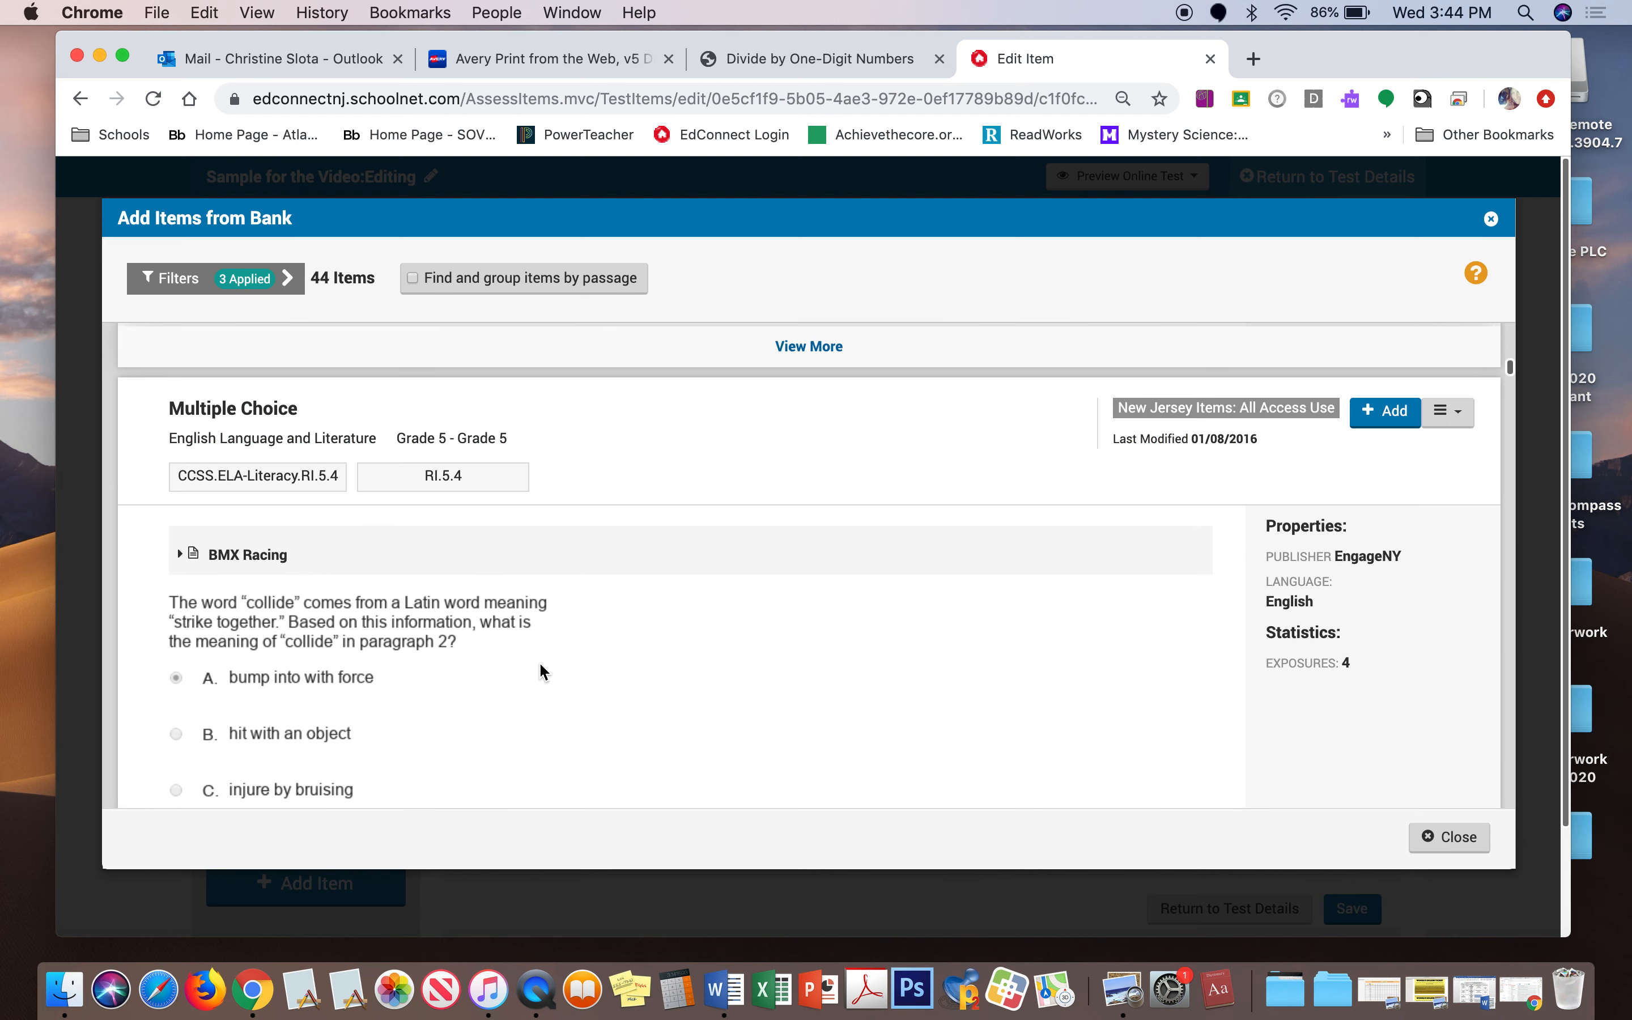
scroll(542, 668, "down", 6)
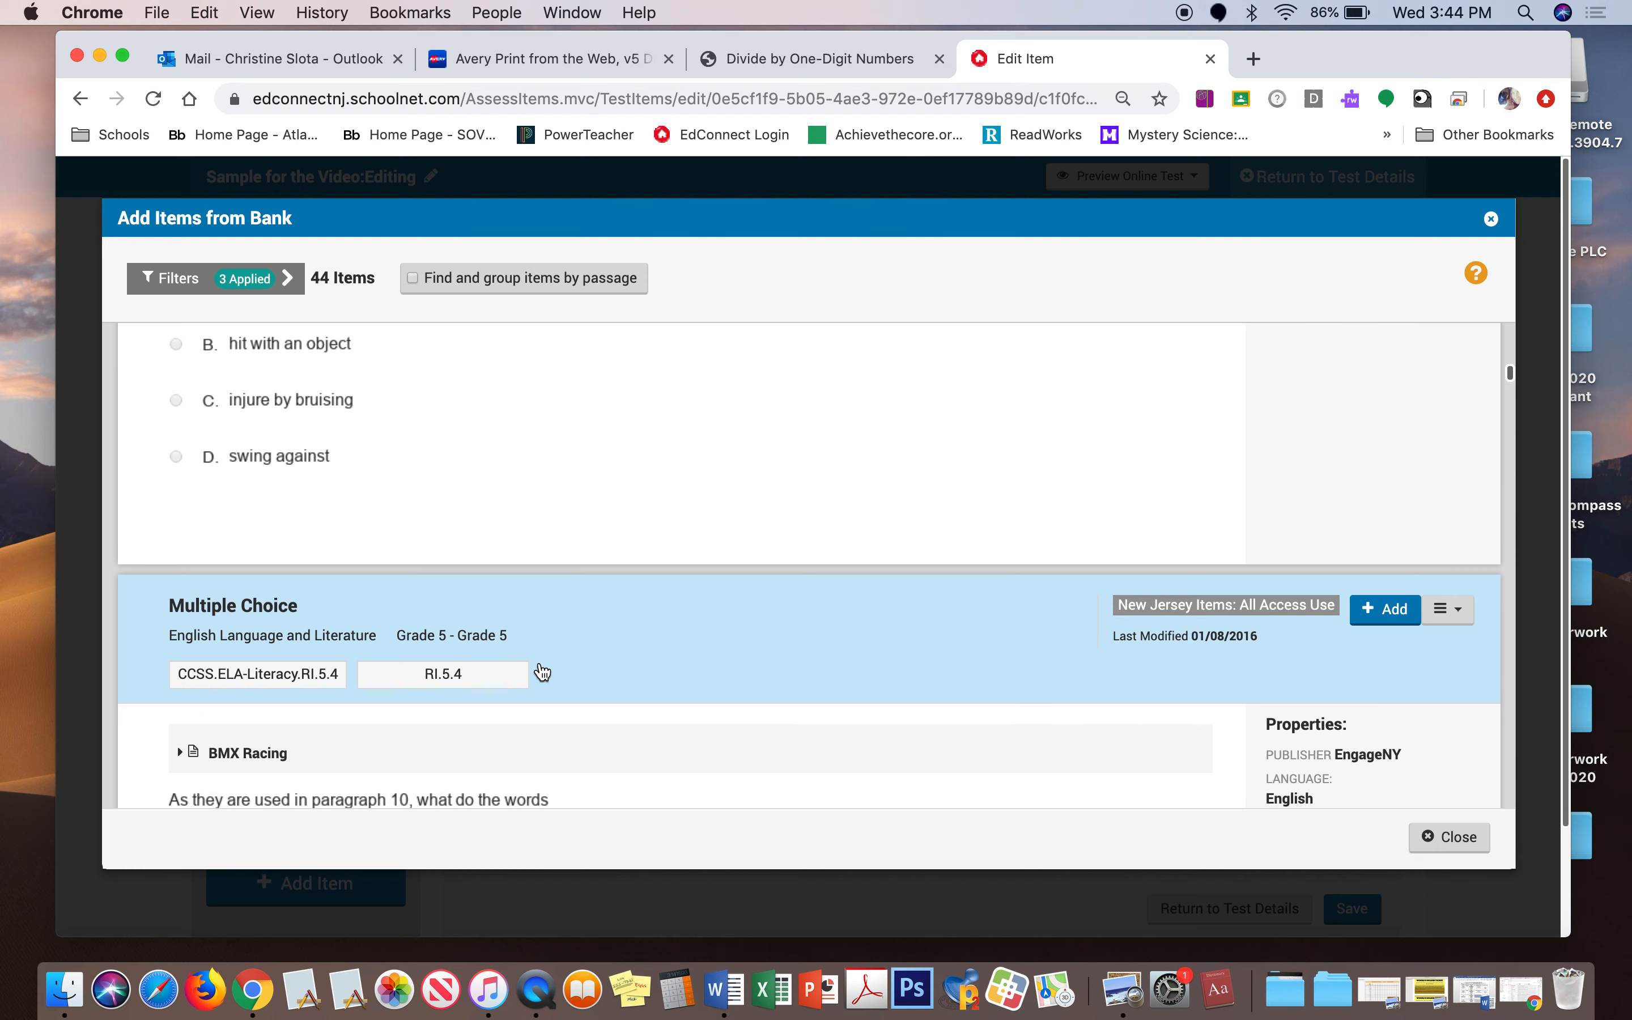
scroll(543, 673, "up", 1)
scroll(543, 672, "down", 6)
scroll(543, 672, "up", 2)
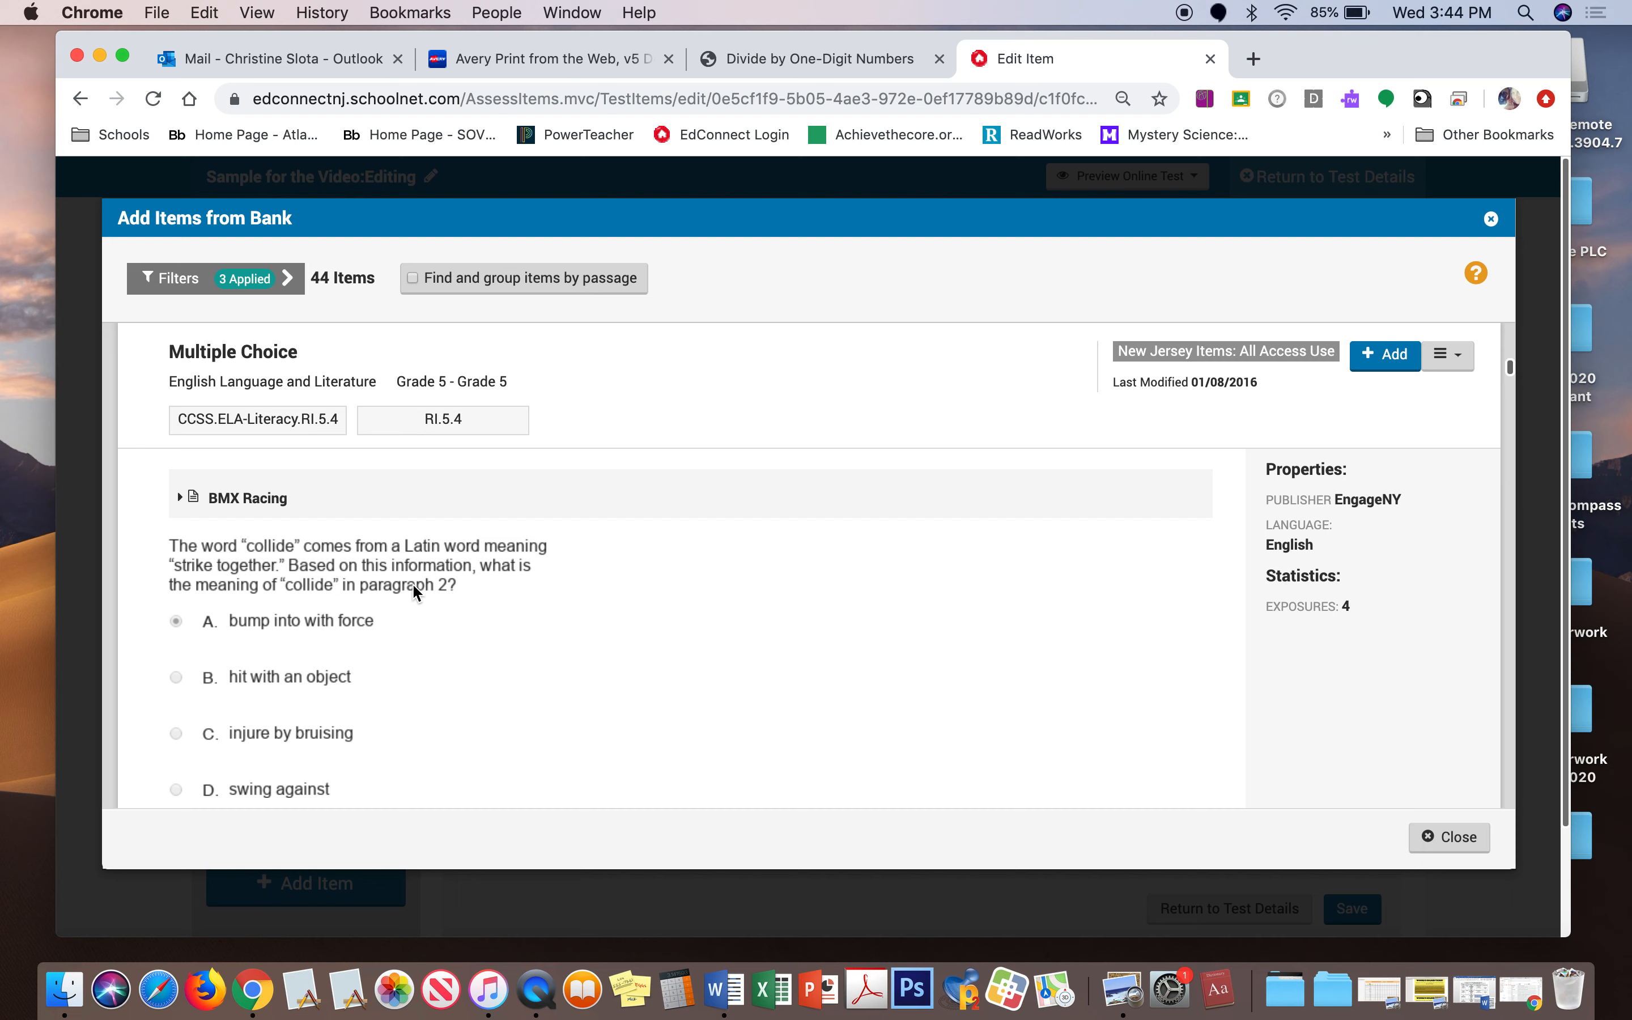
scroll(590, 598, "down", 10)
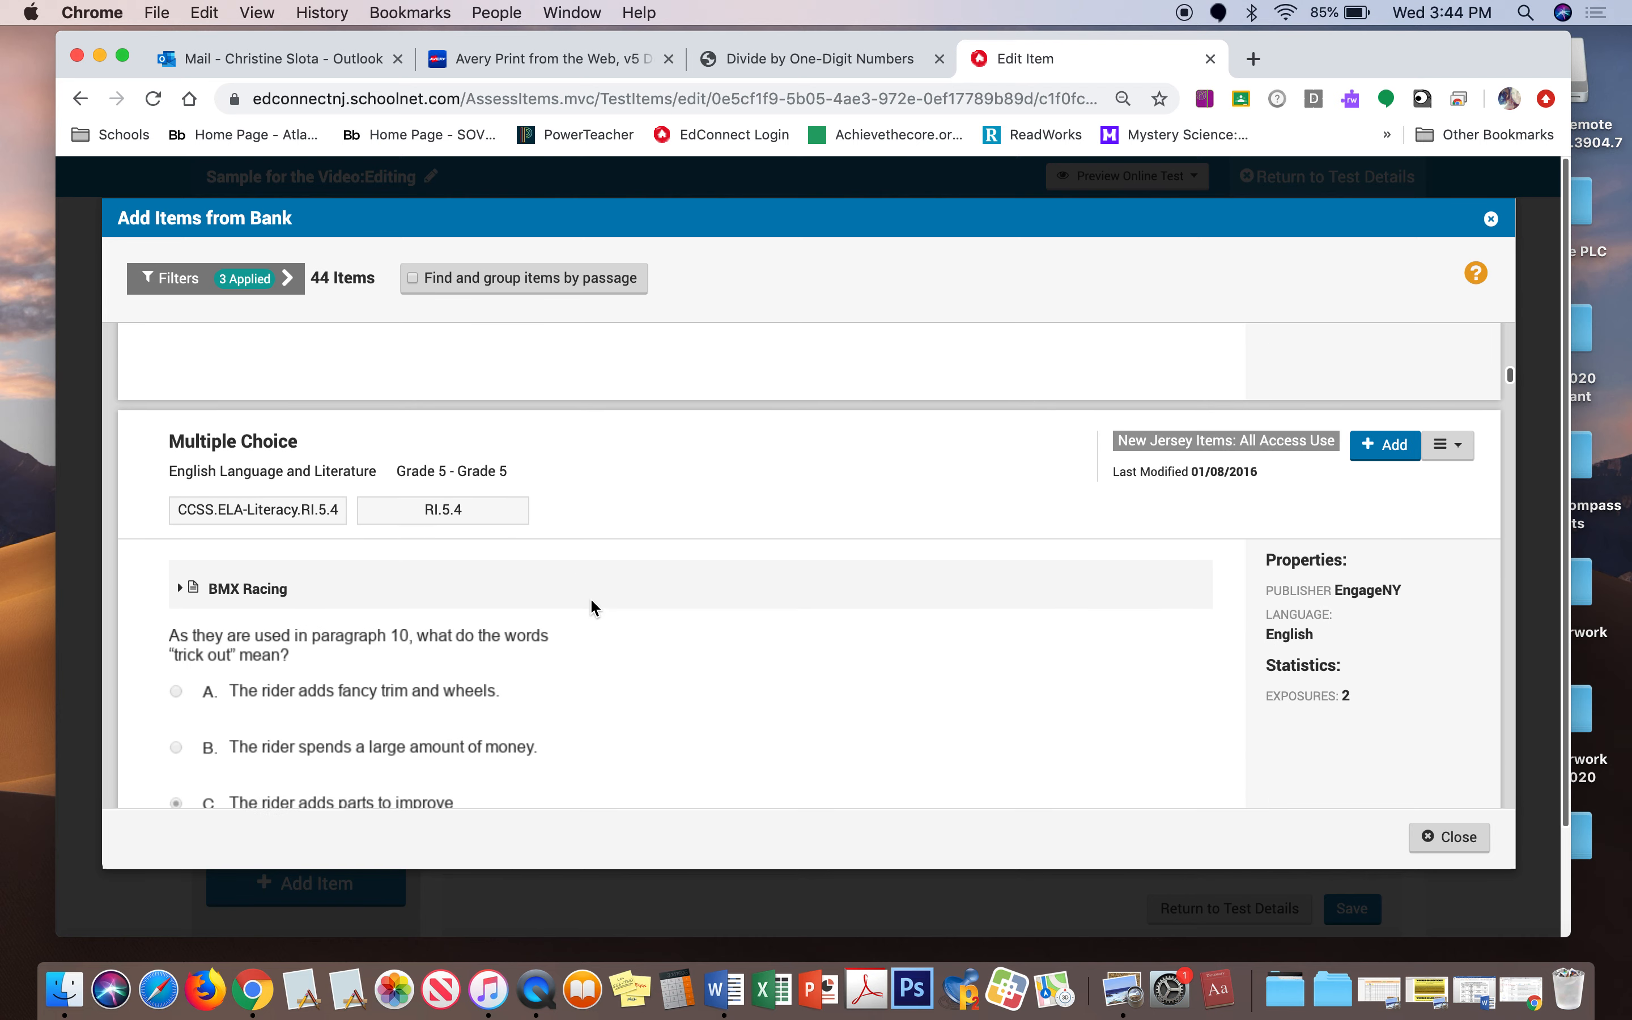
scroll(589, 581, "down", 4)
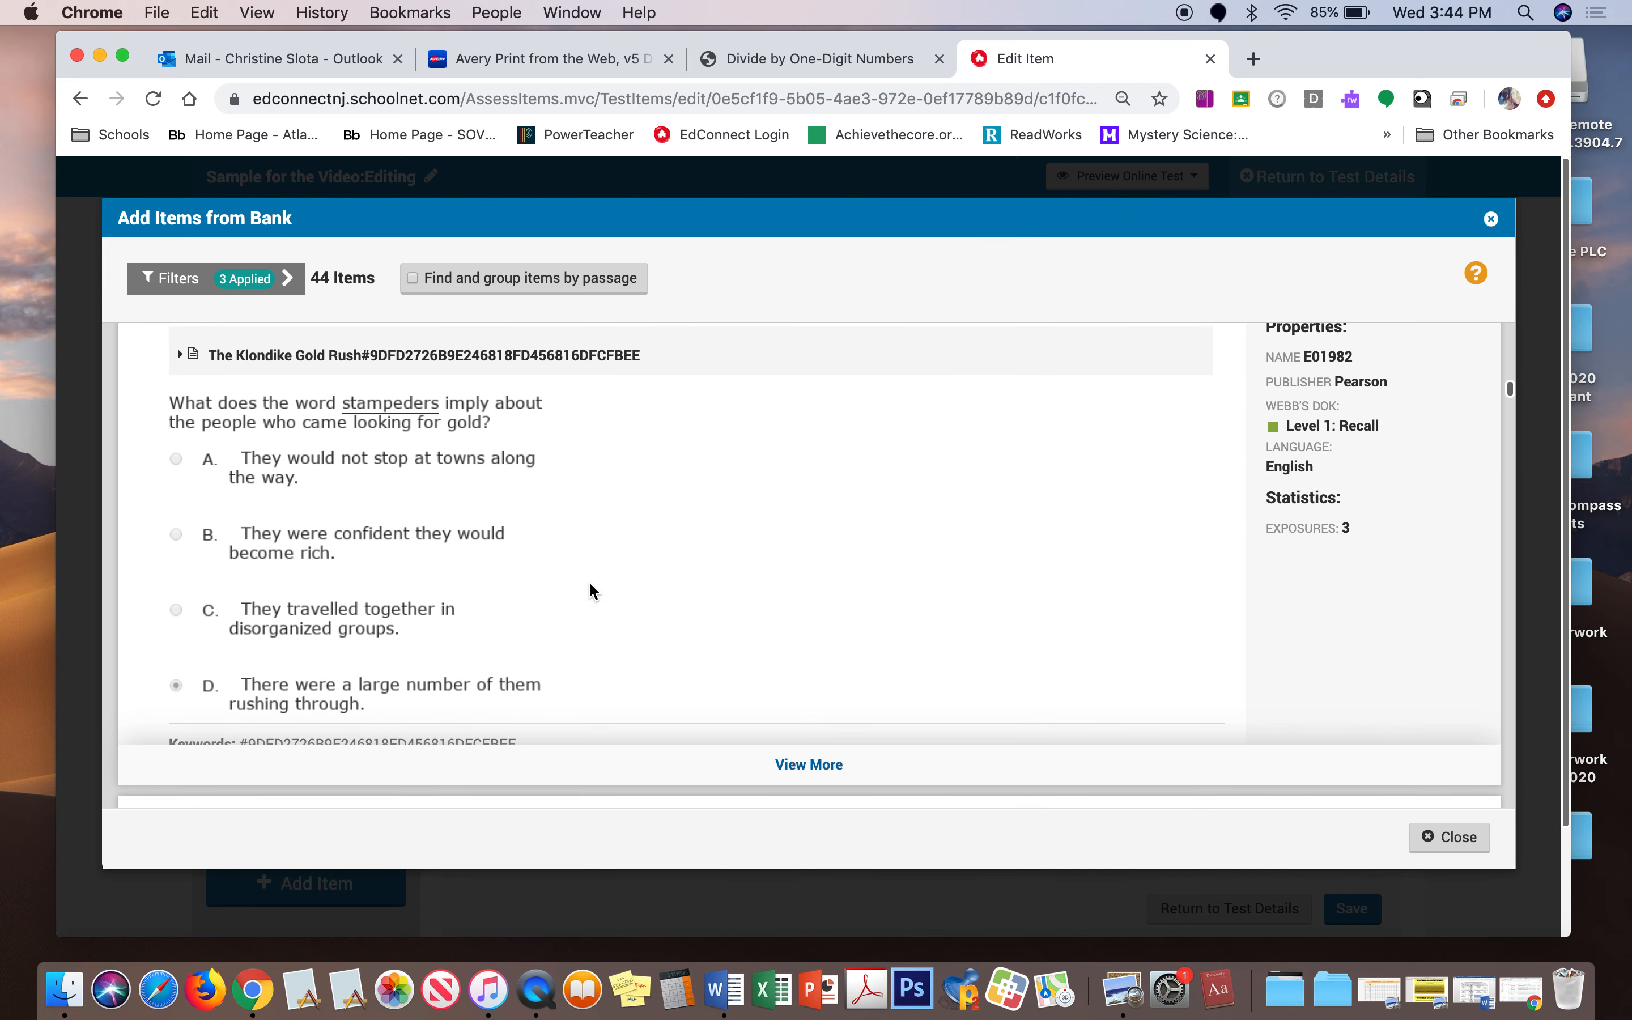
scroll(590, 585, "down", 8)
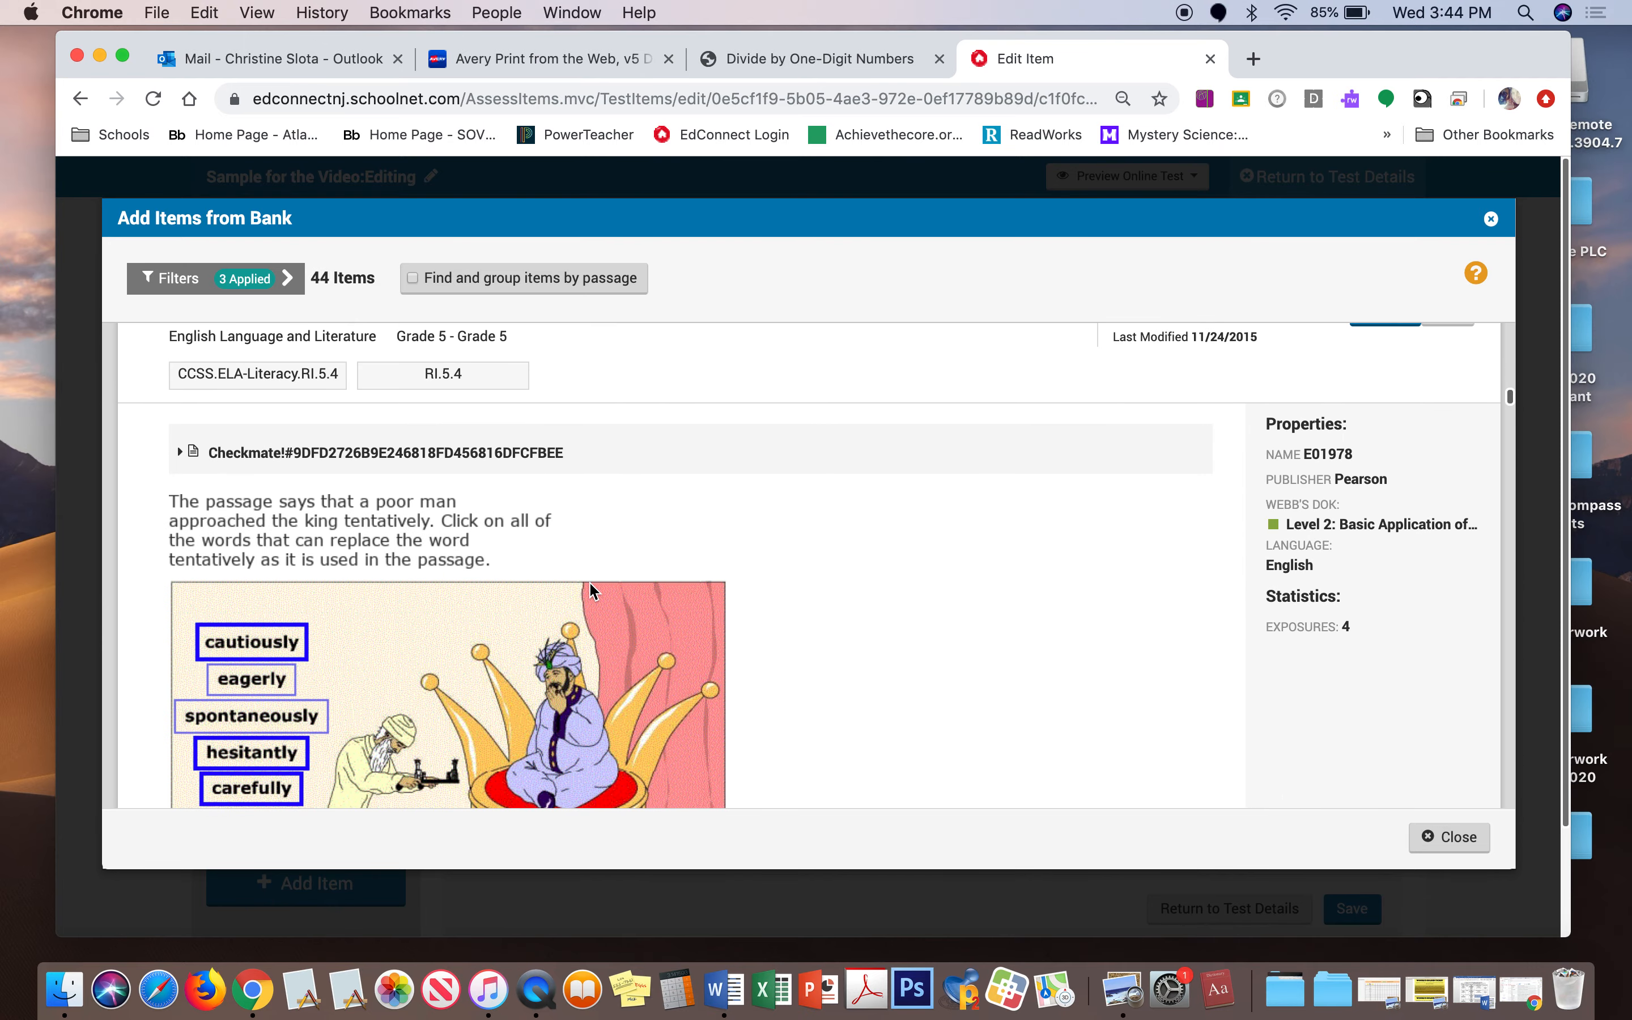
scroll(590, 584, "down", 8)
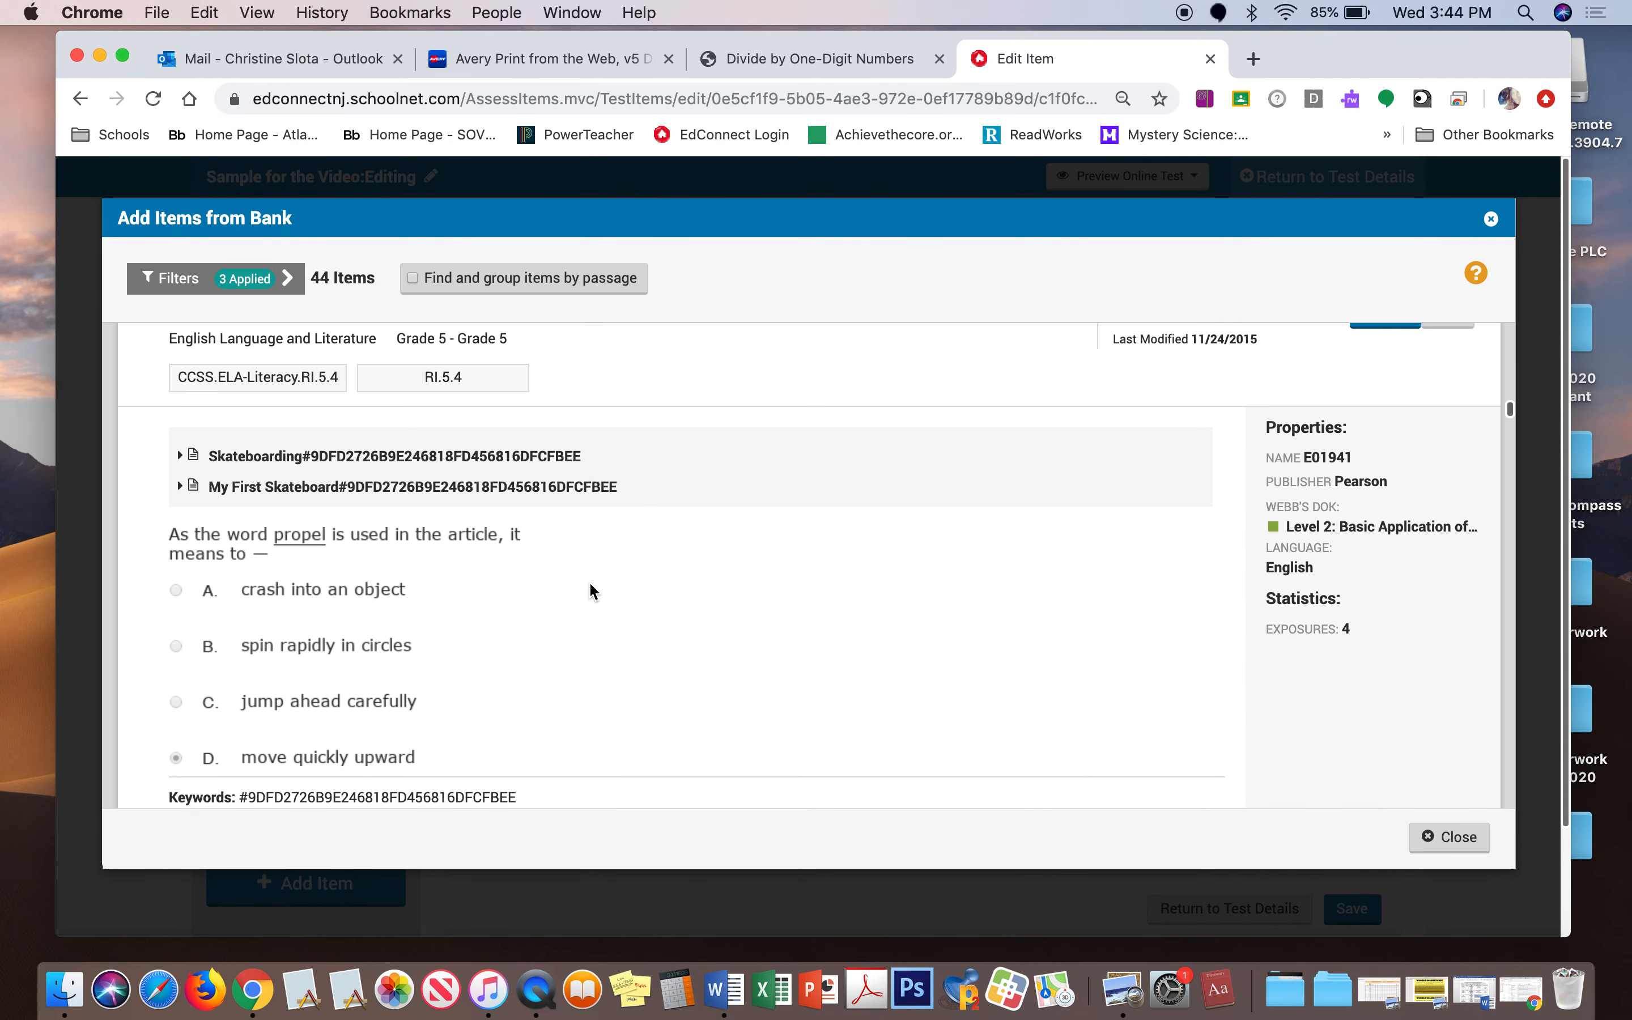
scroll(589, 591, "up", 1)
scroll(589, 591, "down", 6)
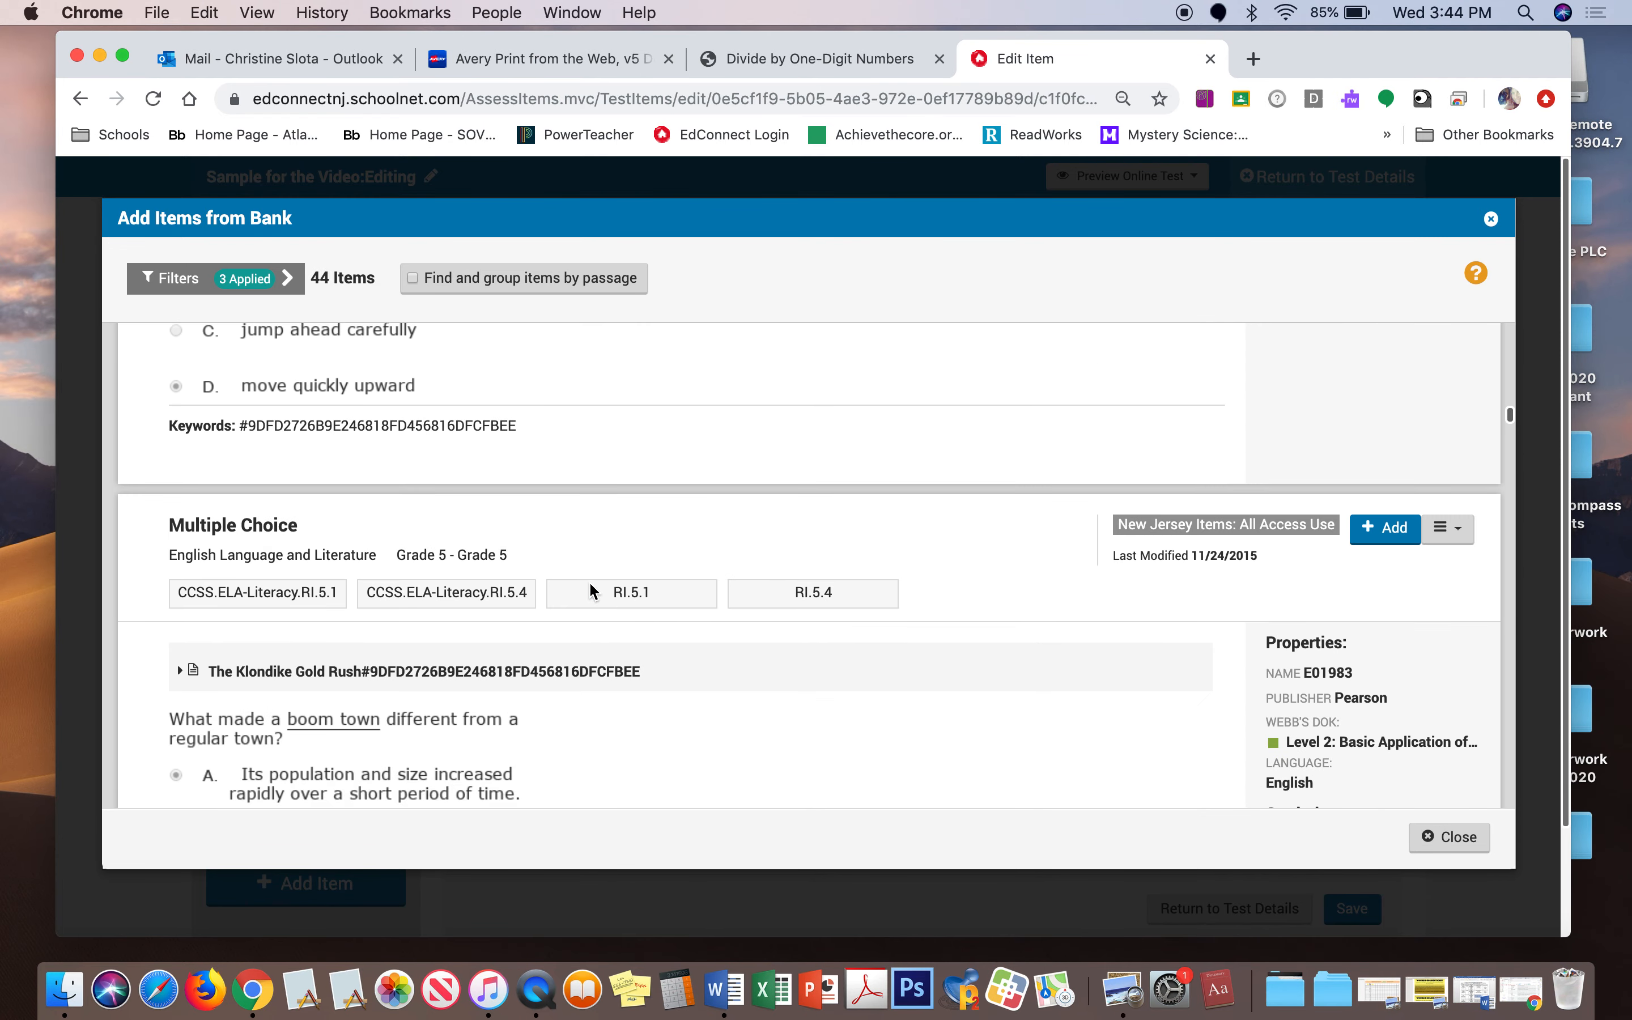
scroll(590, 584, "down", 6)
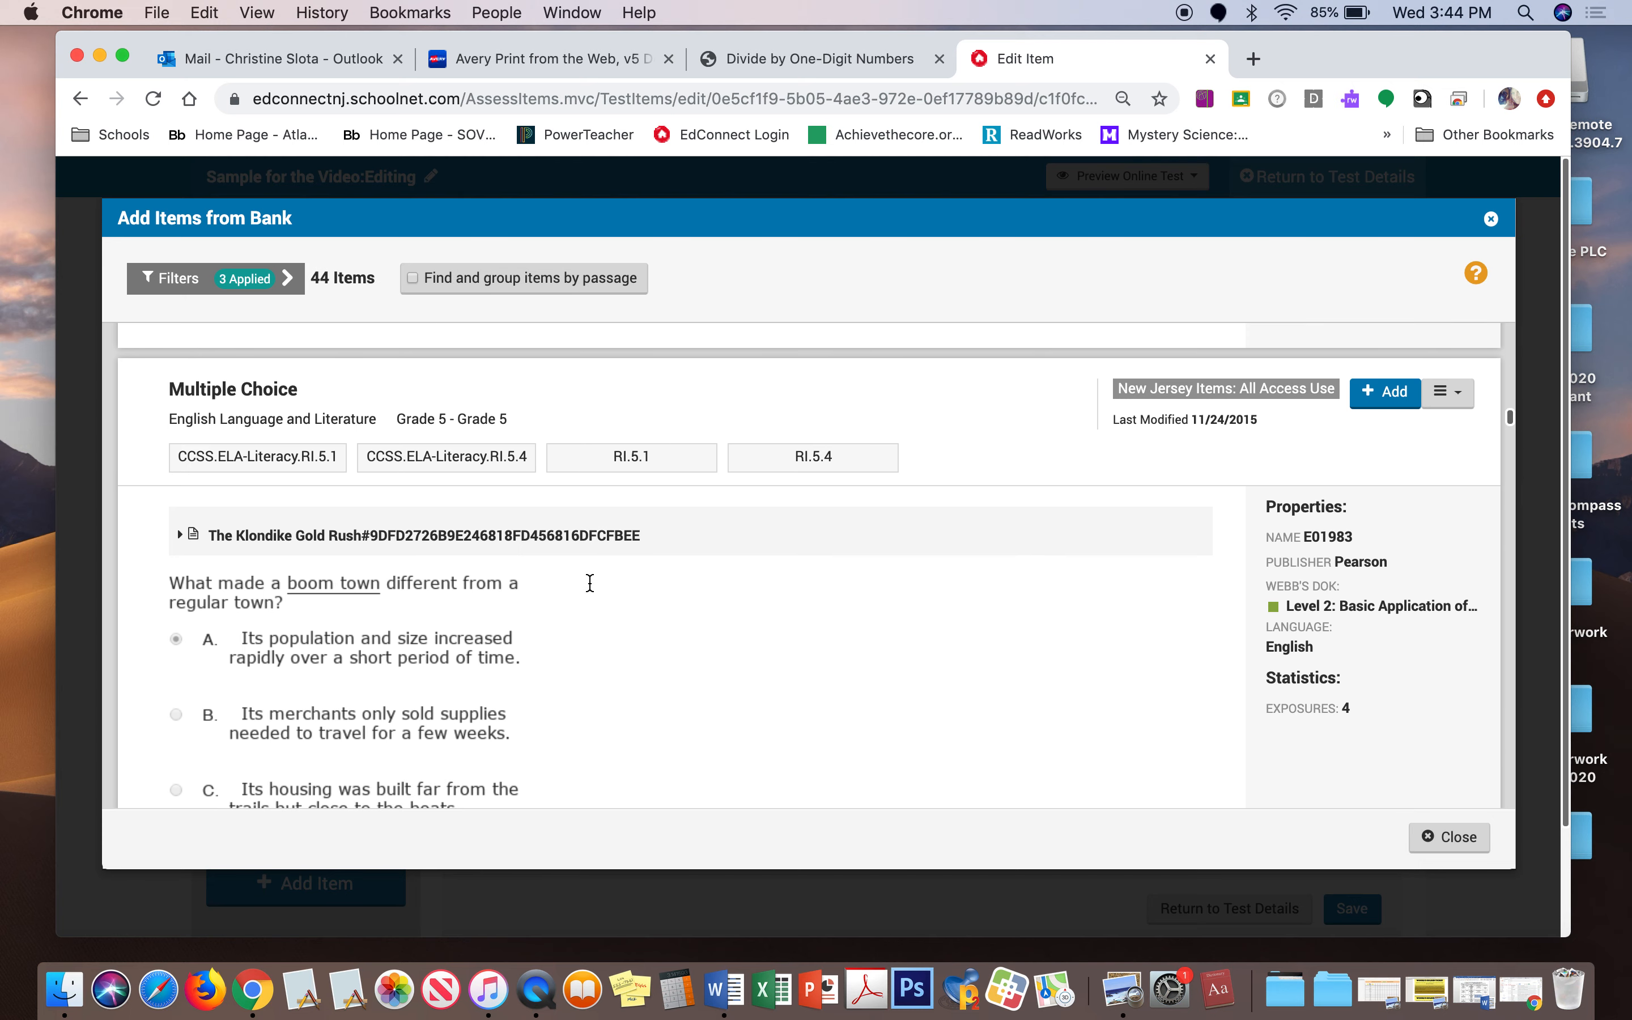
scroll(592, 592, "up", 4)
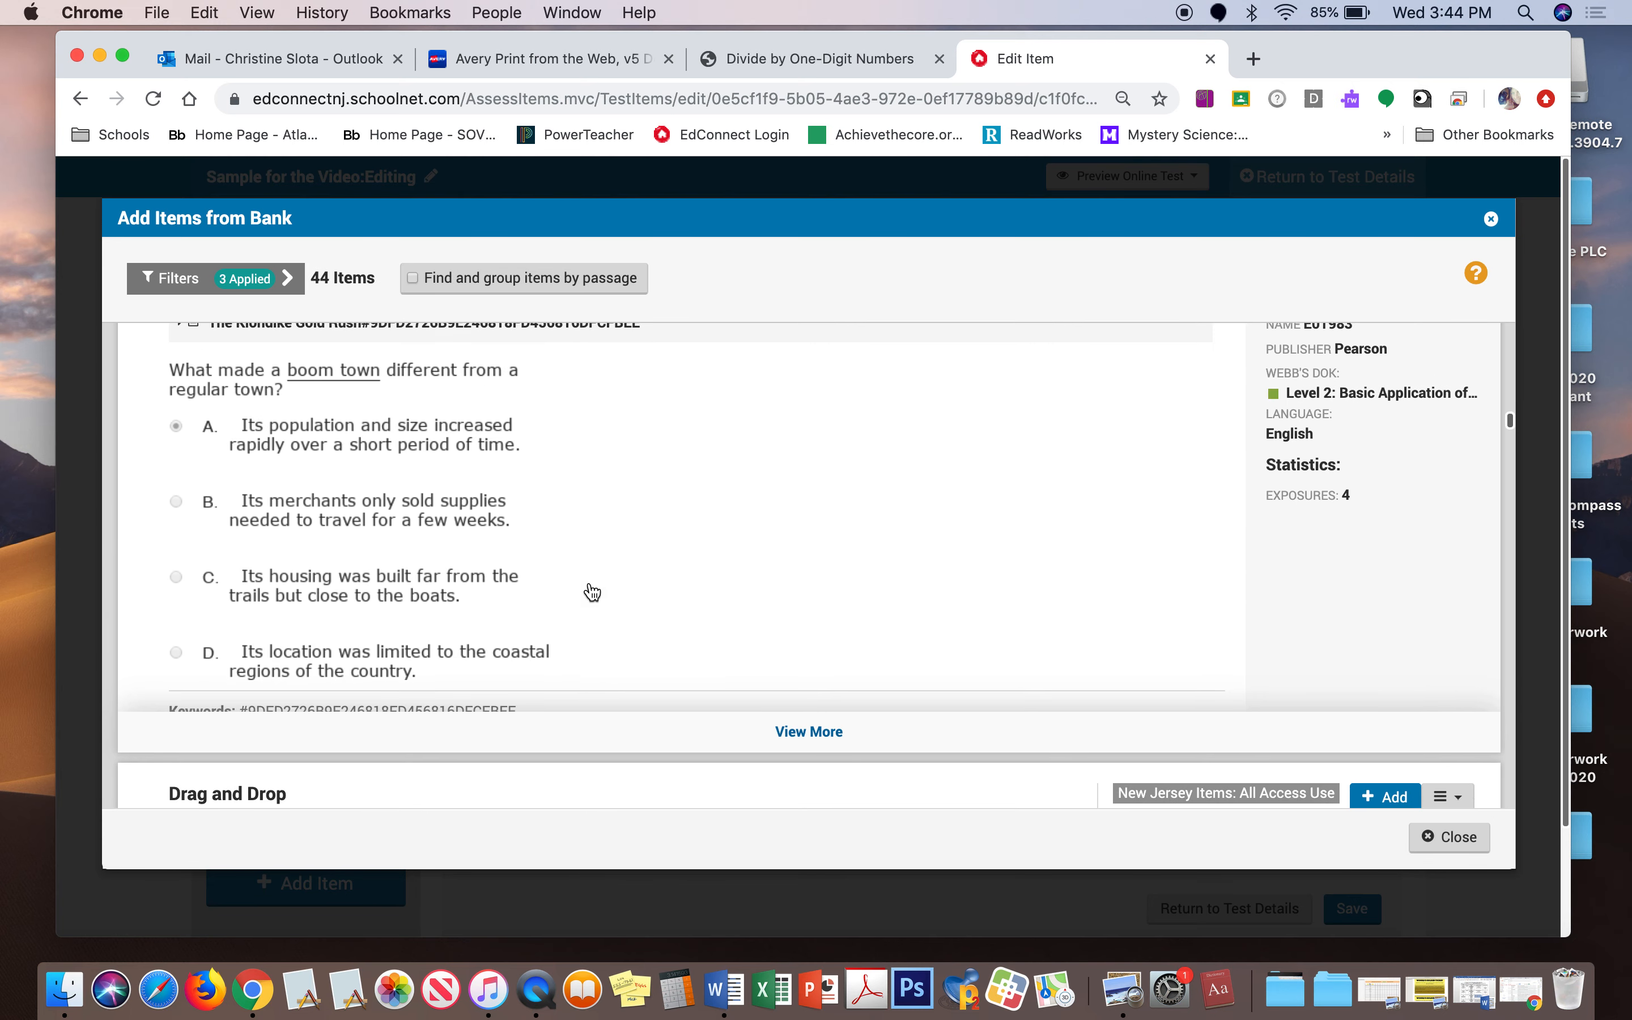
scroll(590, 584, "up", 1)
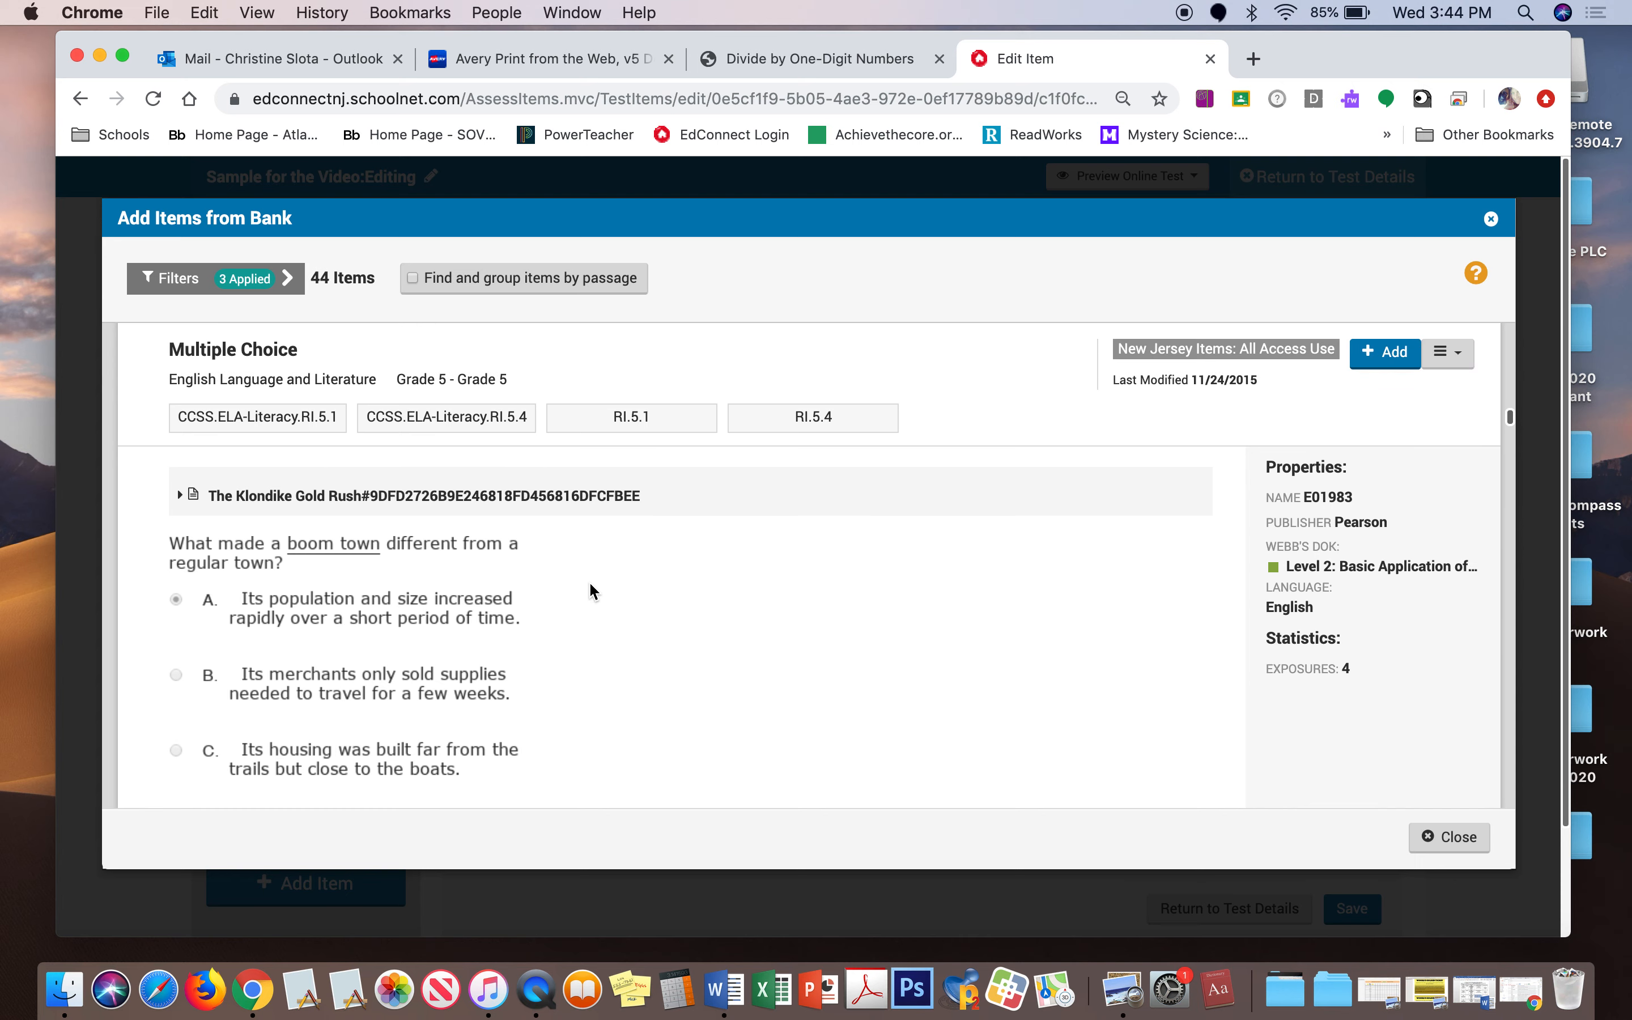
scroll(590, 584, "down", 8)
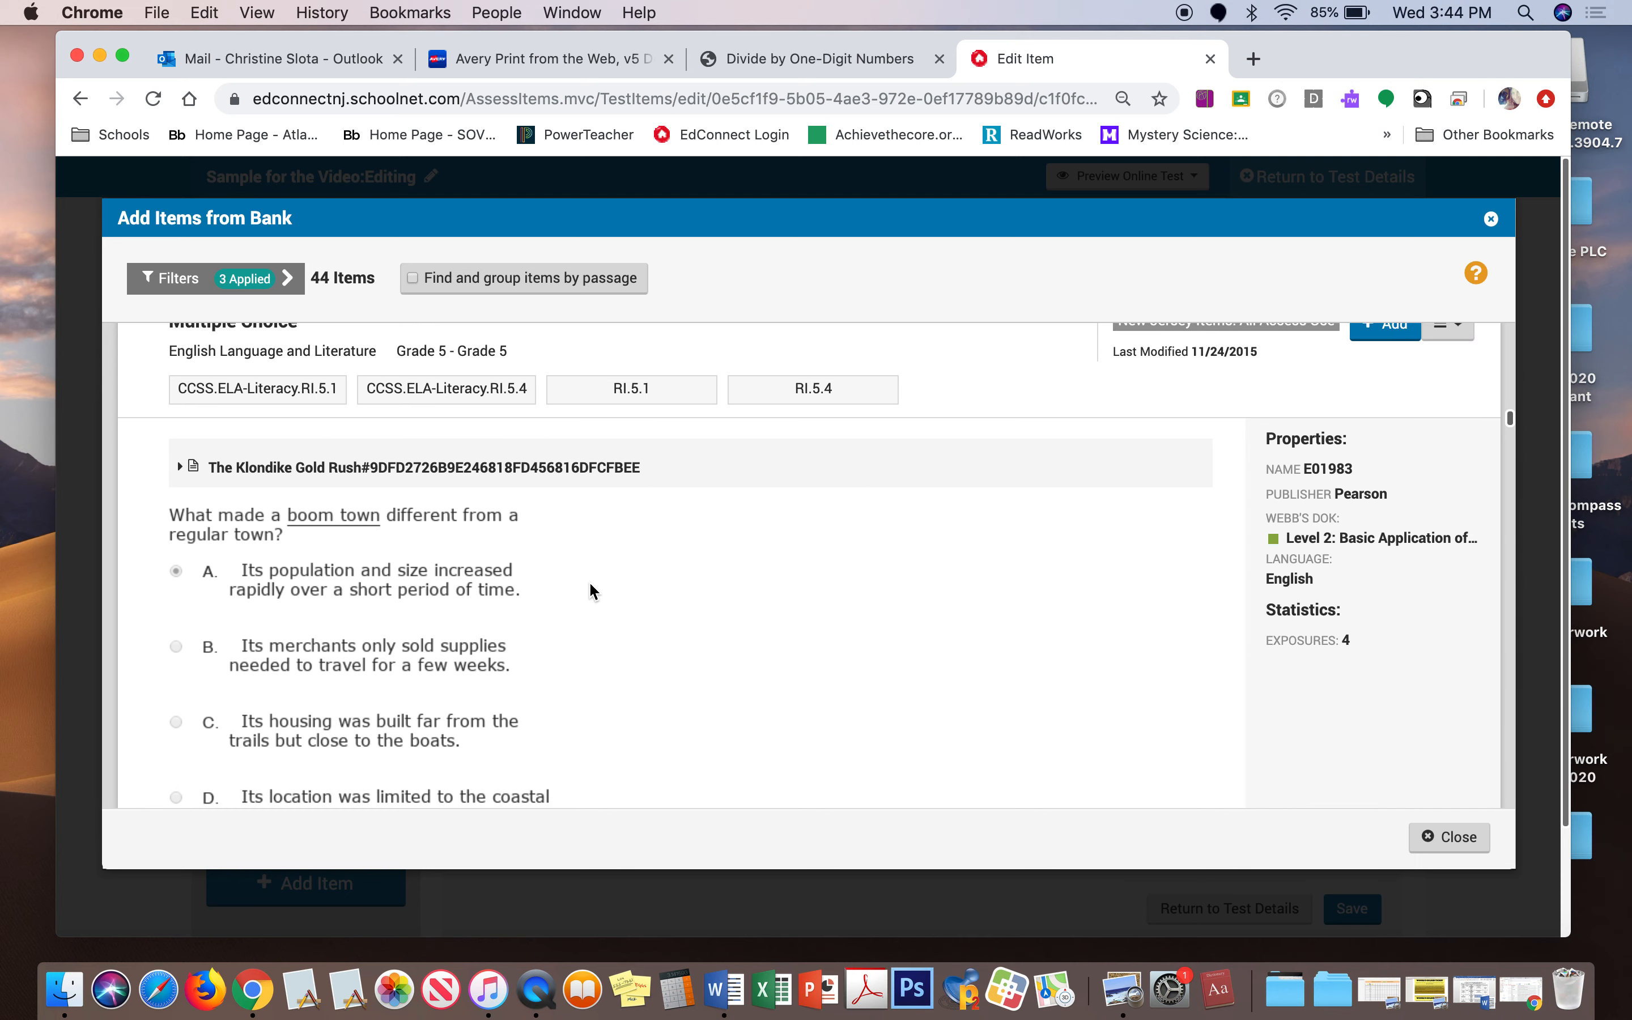
scroll(590, 584, "down", 15)
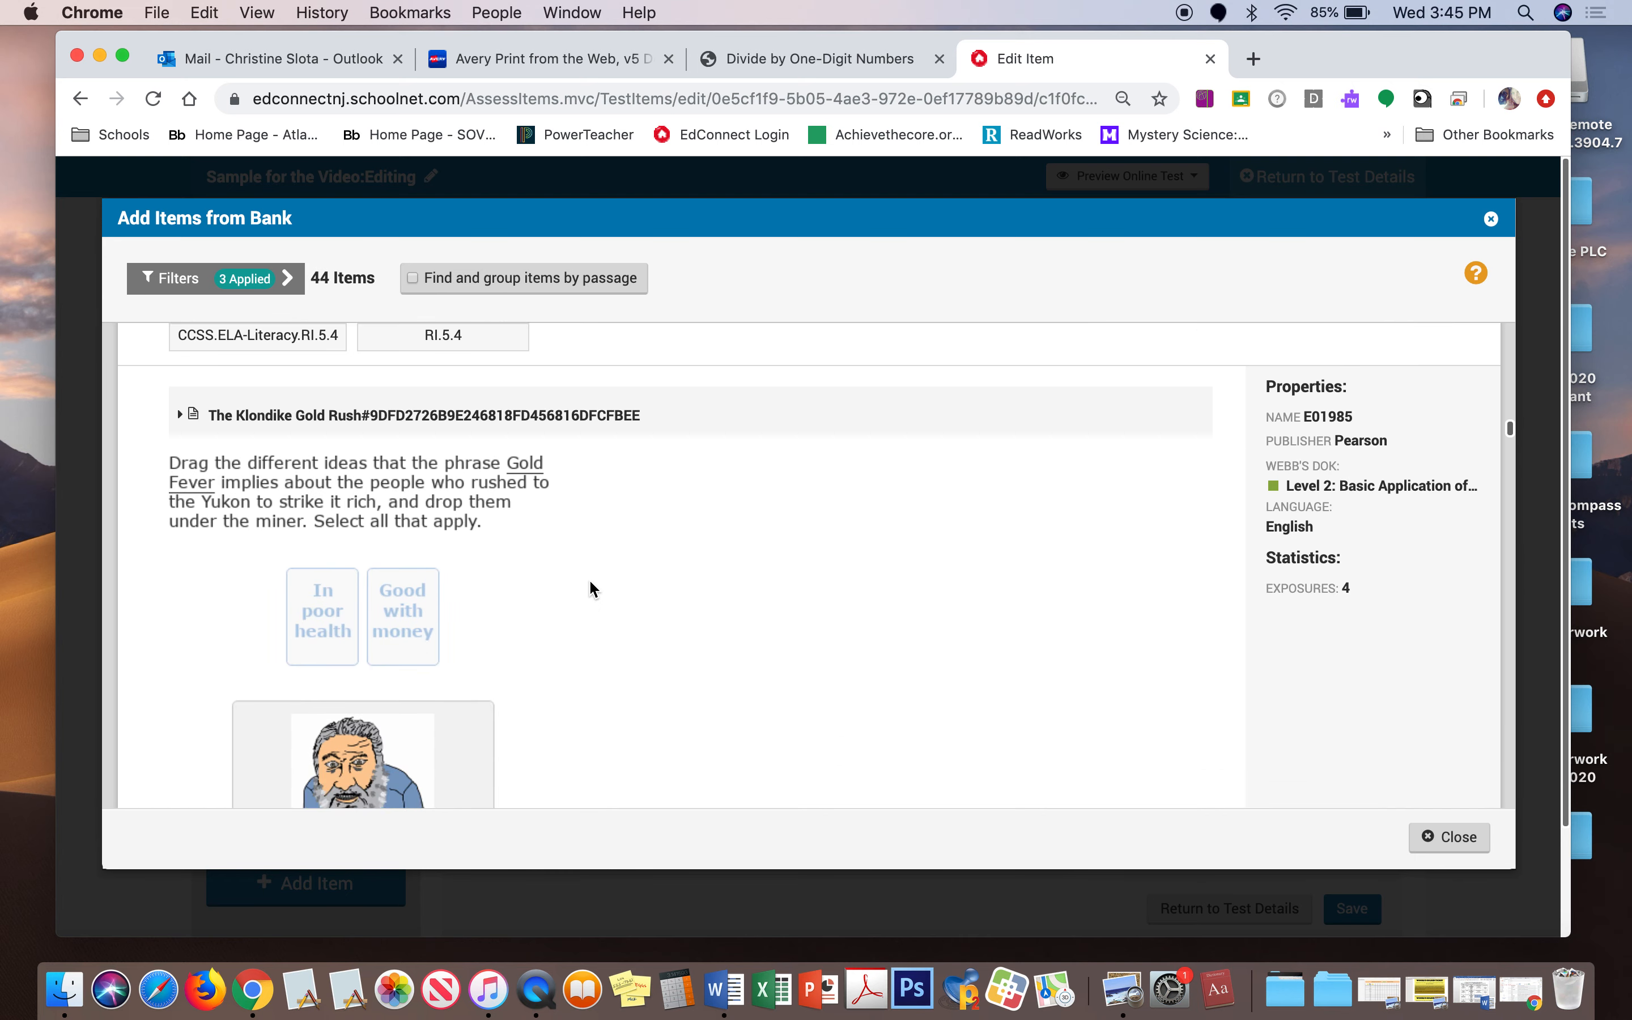
Add the multiple-choice question "What does it mean to hem in the king?" with the Checkmate! passage as Item 1
scroll(589, 588, "up", 1)
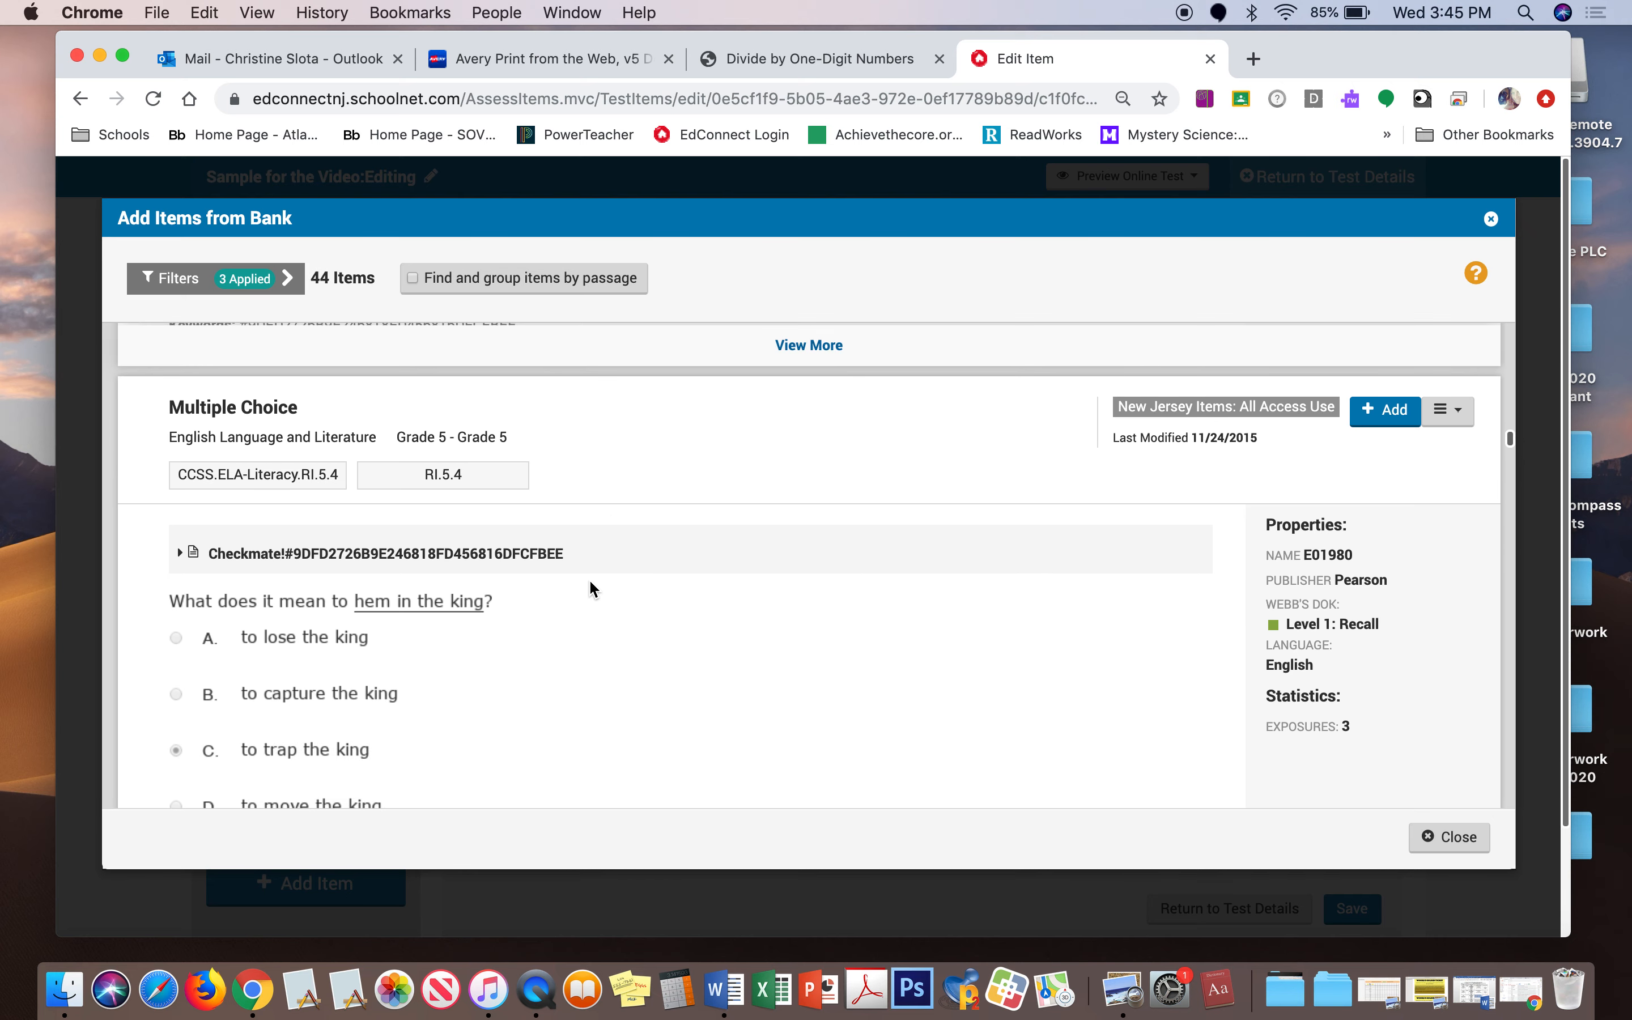
scroll(591, 588, "up", 1)
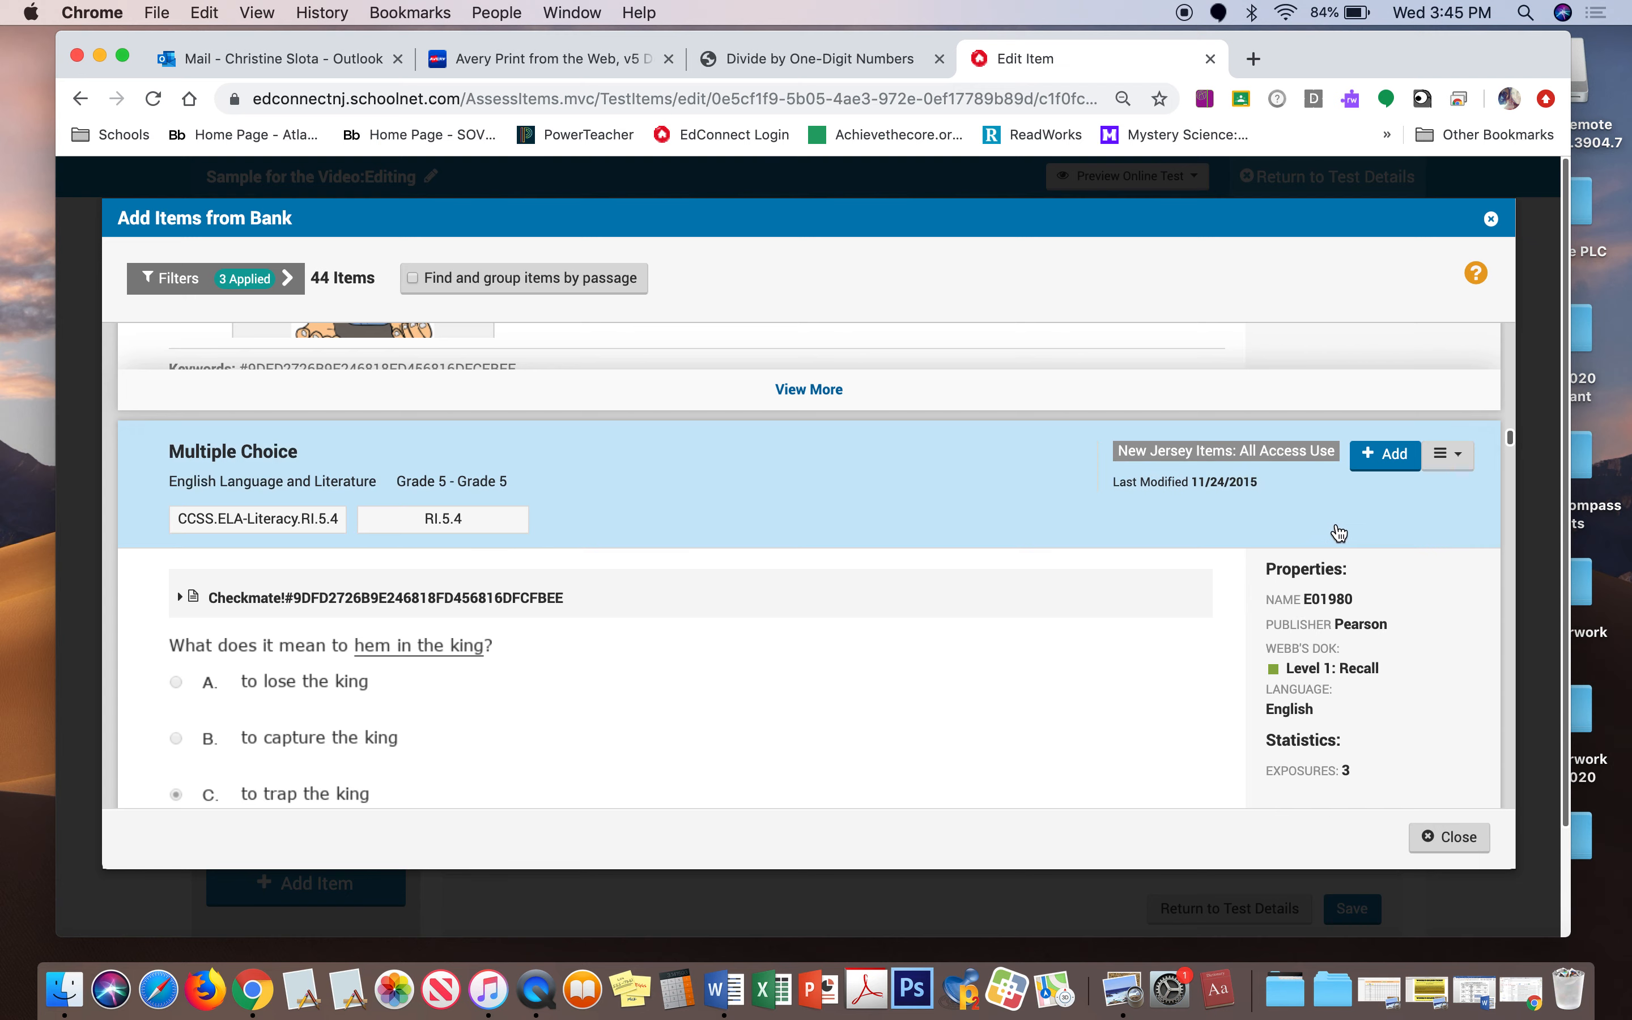
left_click(1388, 459)
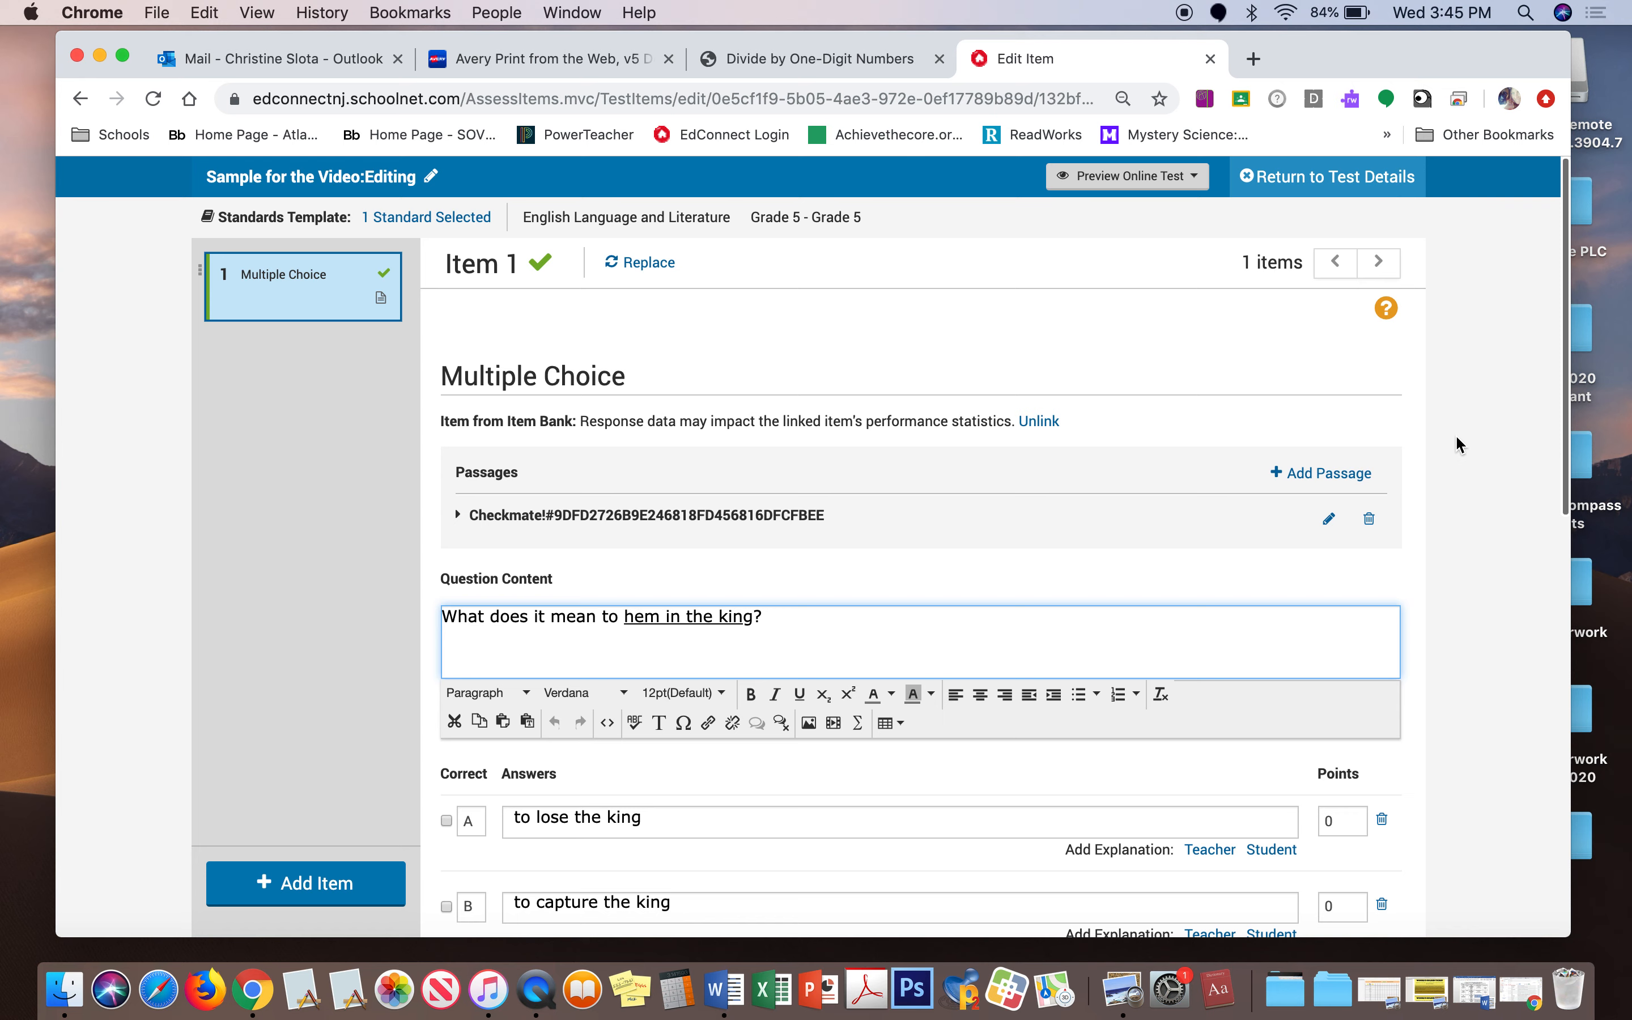
Review Item 1's answer choices, points and standard alignment, and save the item
scroll(1454, 433, "down", 2)
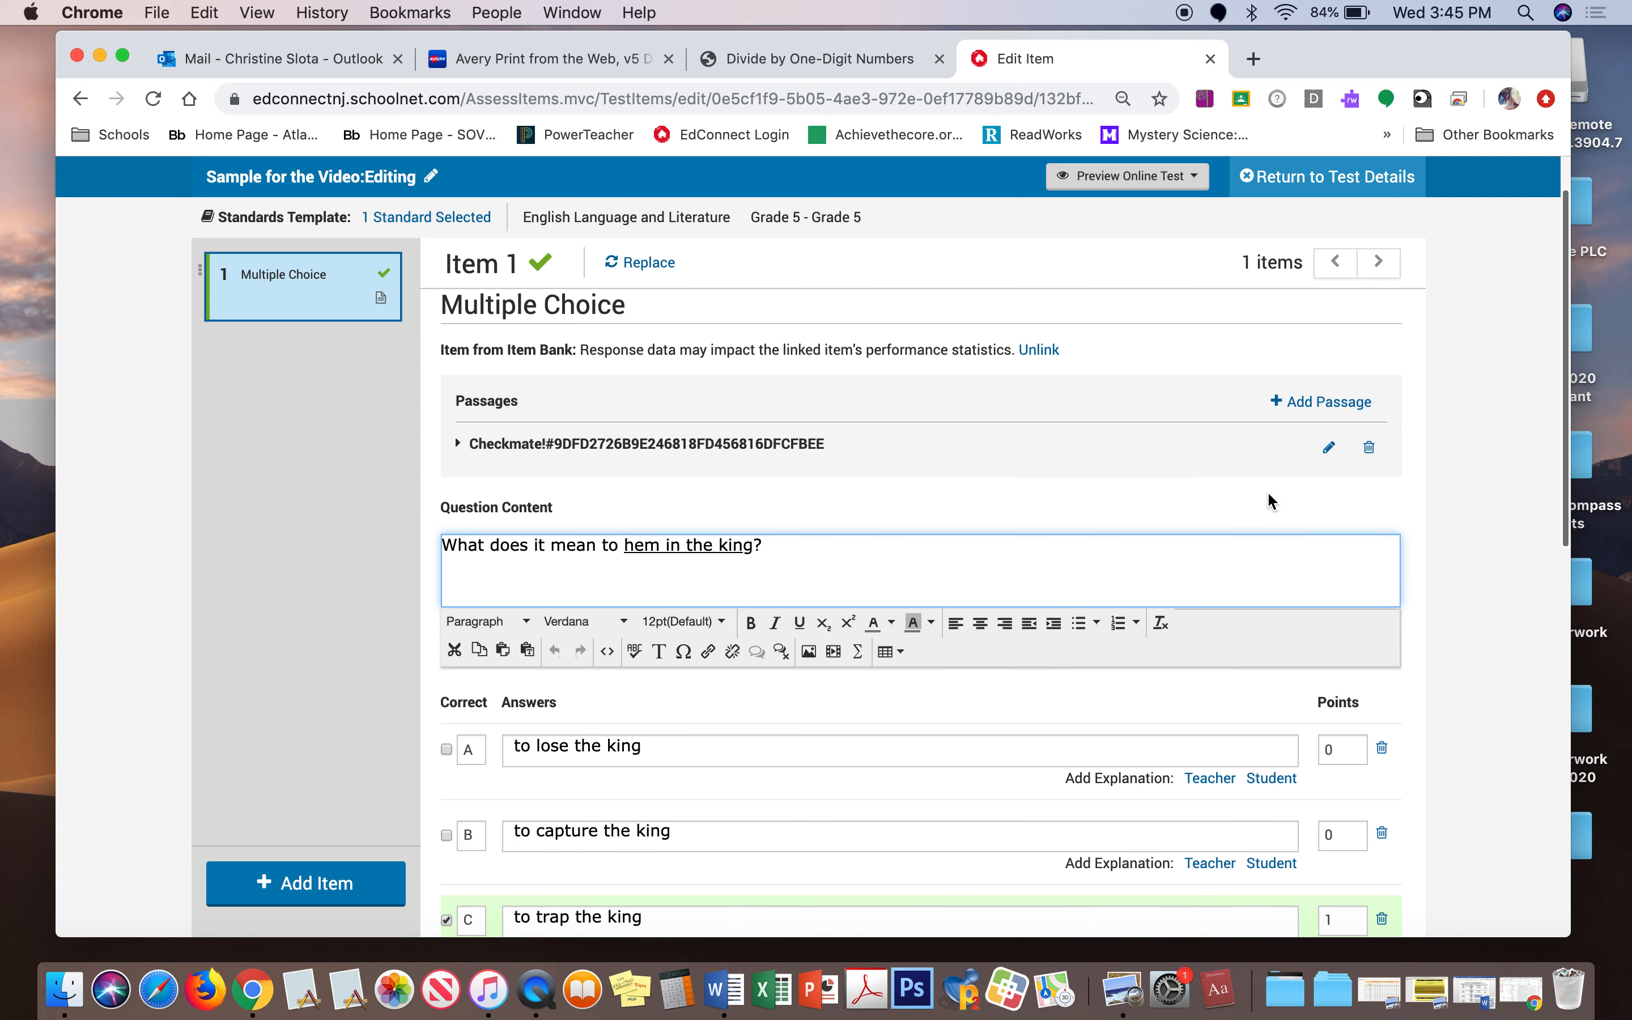
scroll(1267, 491, "down", 13)
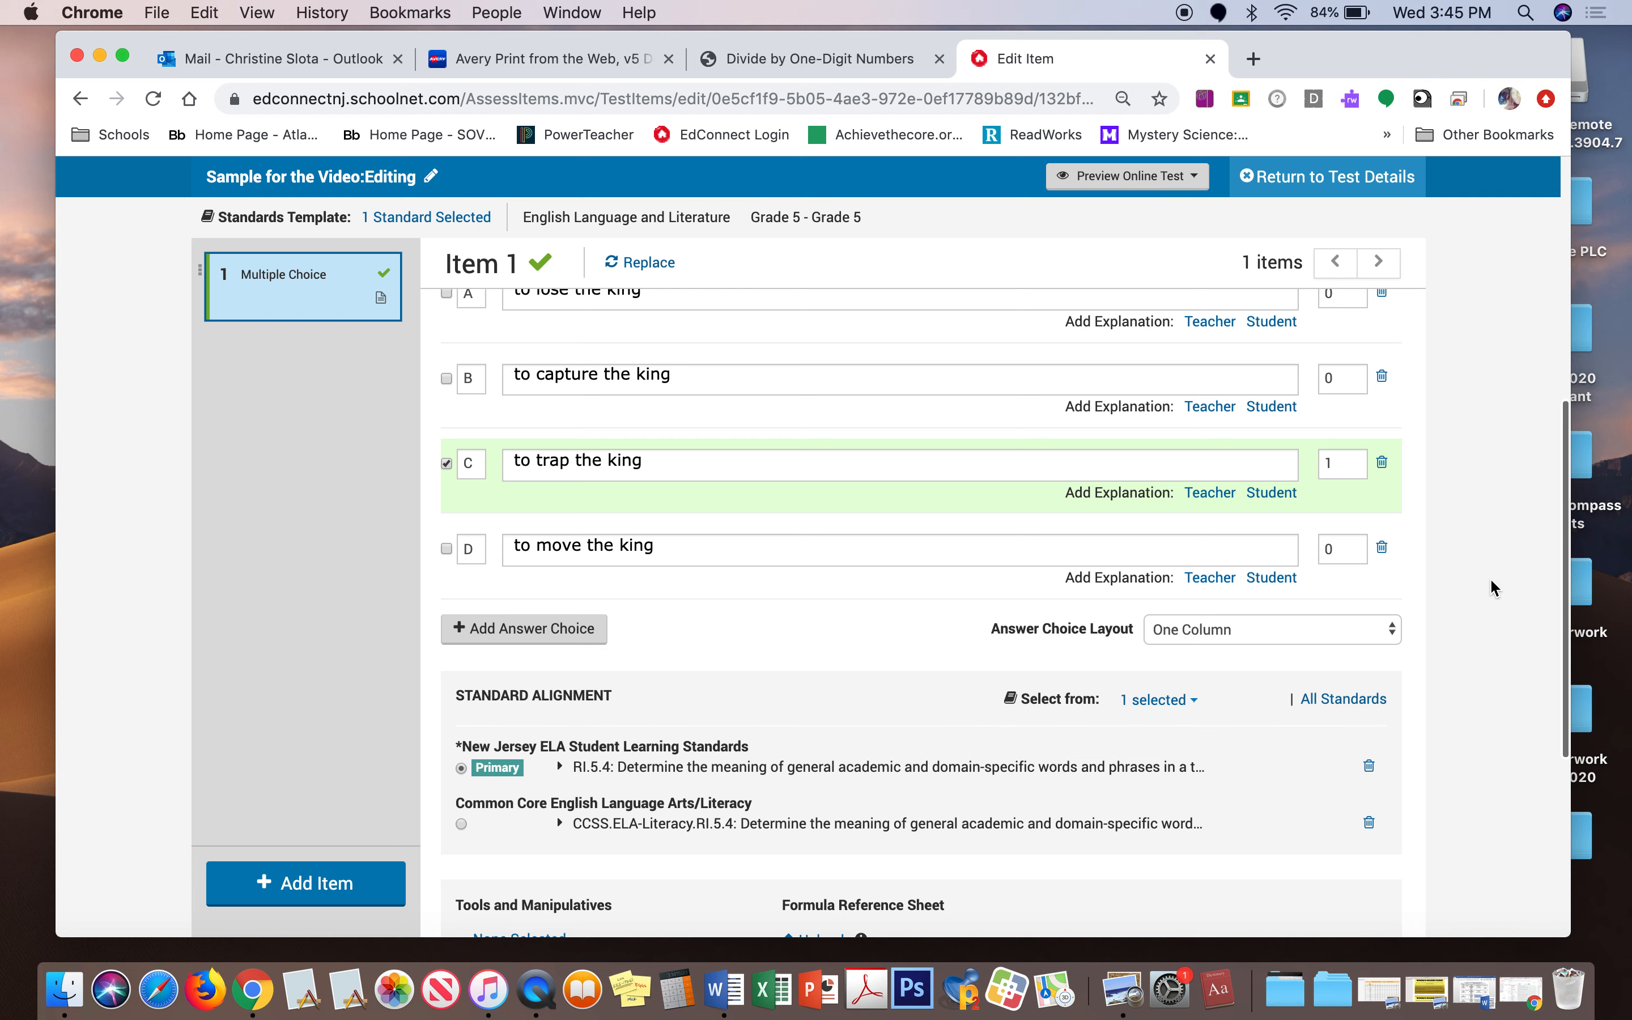
scroll(1491, 582, "down", 8)
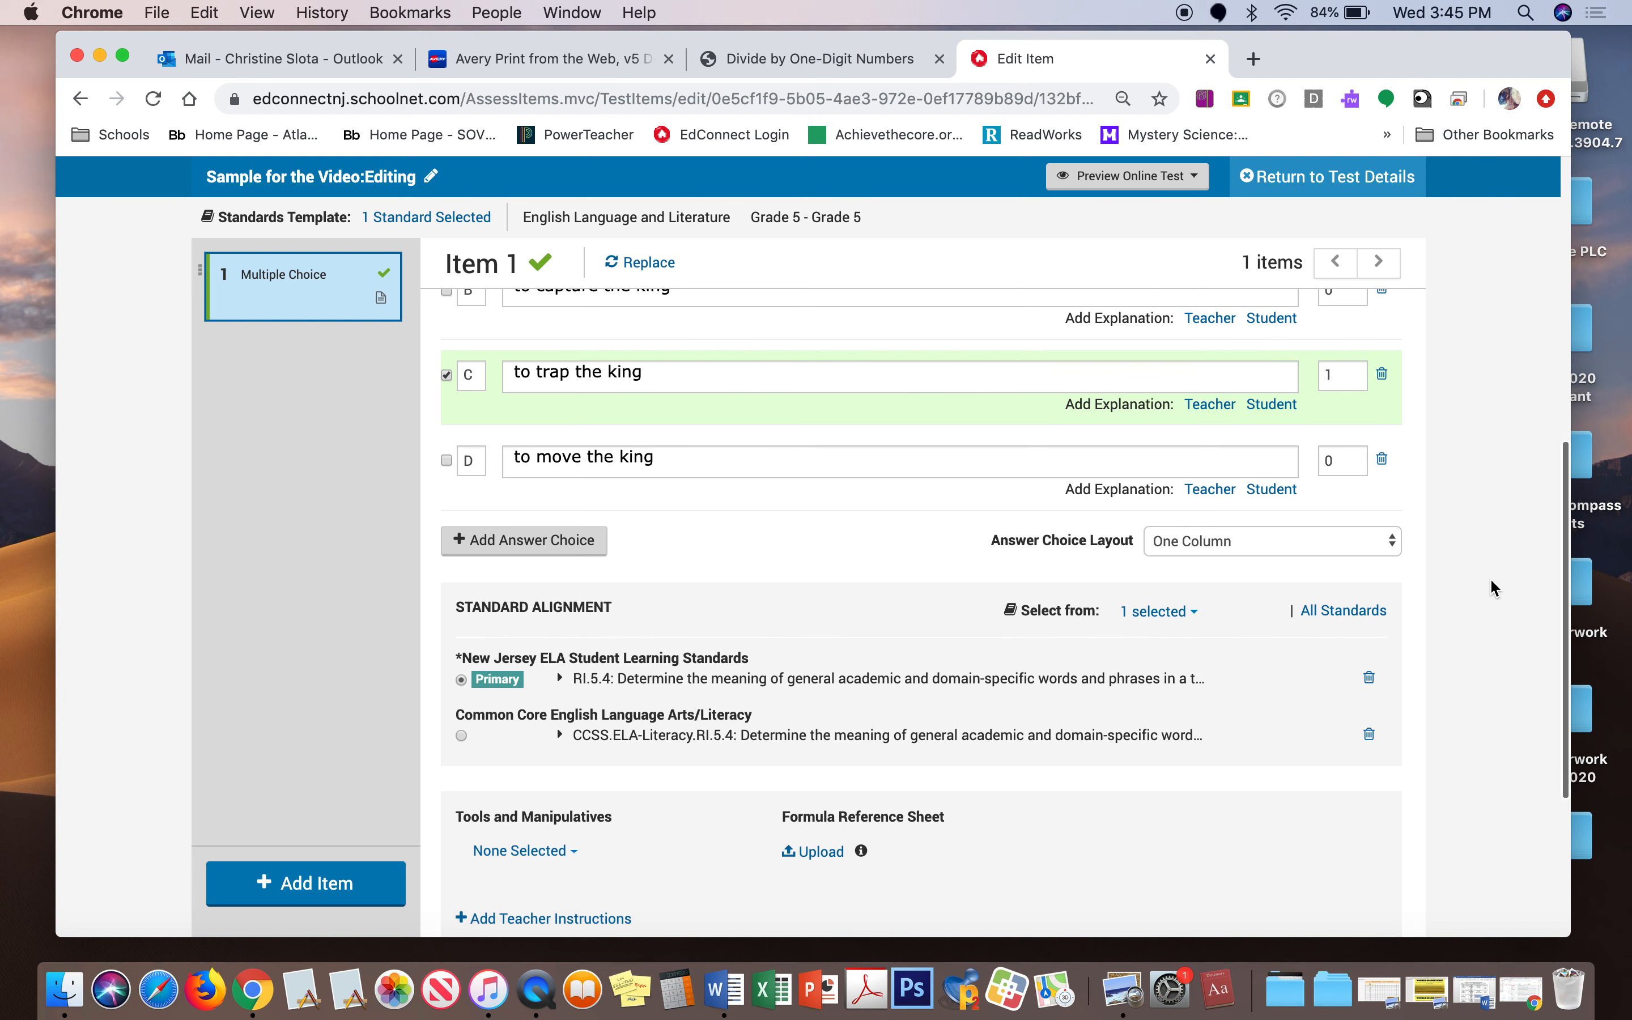
scroll(1490, 580, "down", 3)
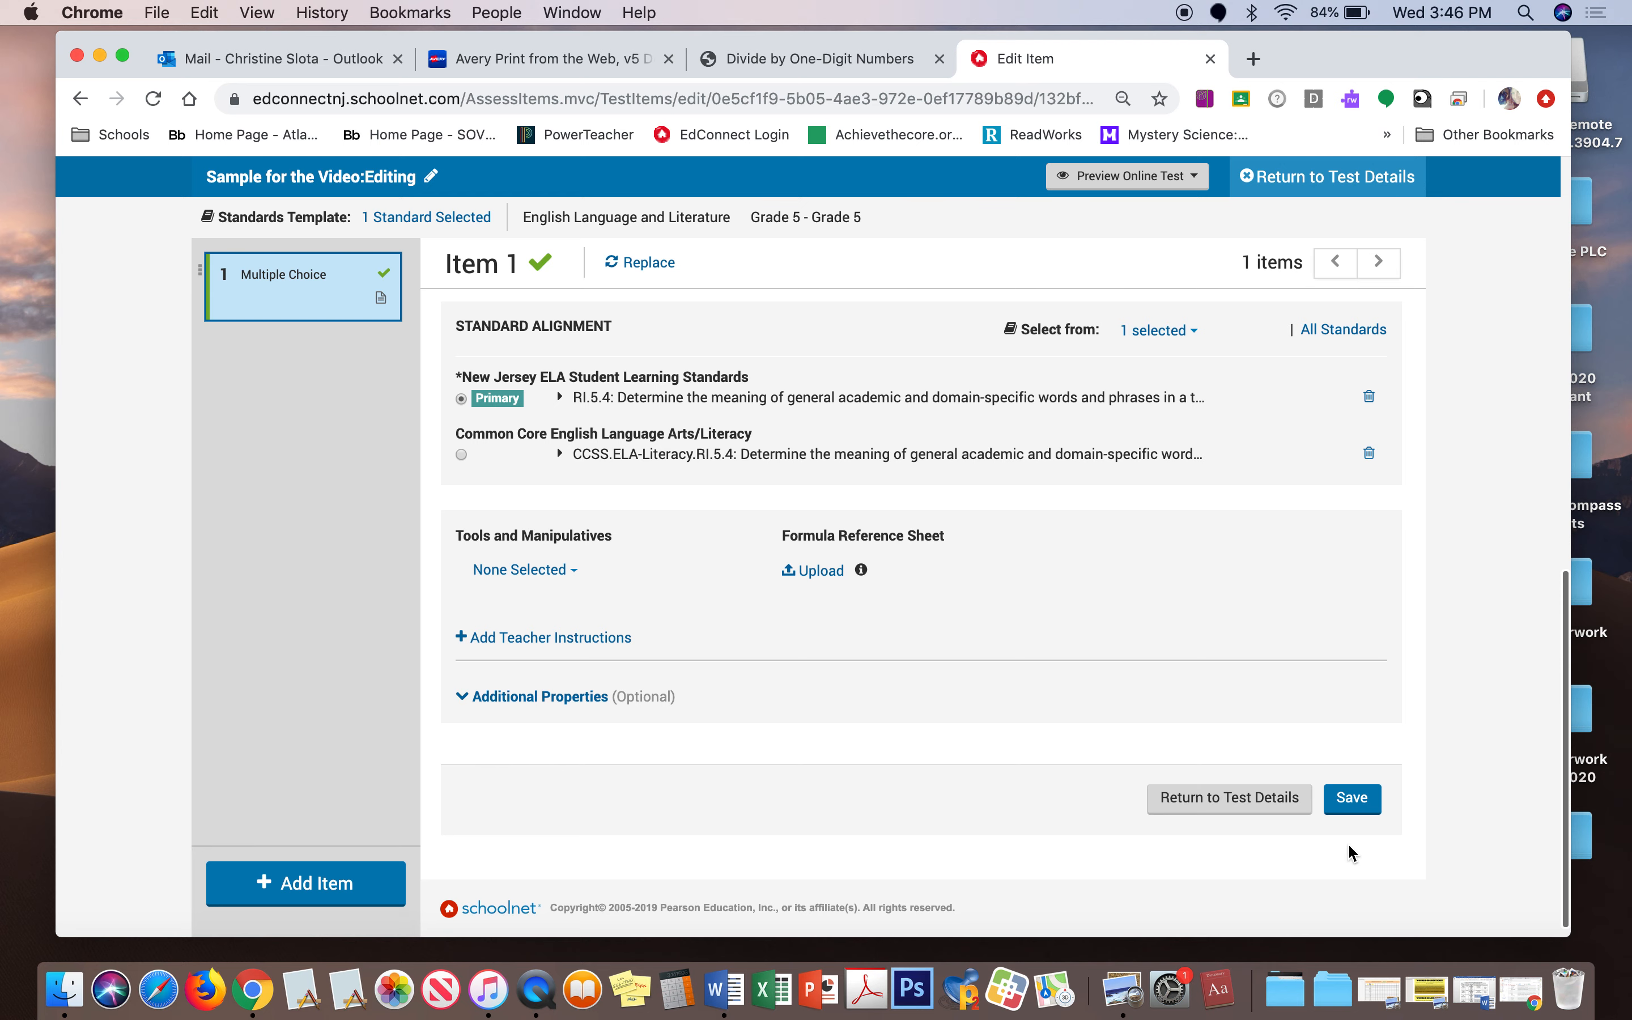
left_click(1357, 810)
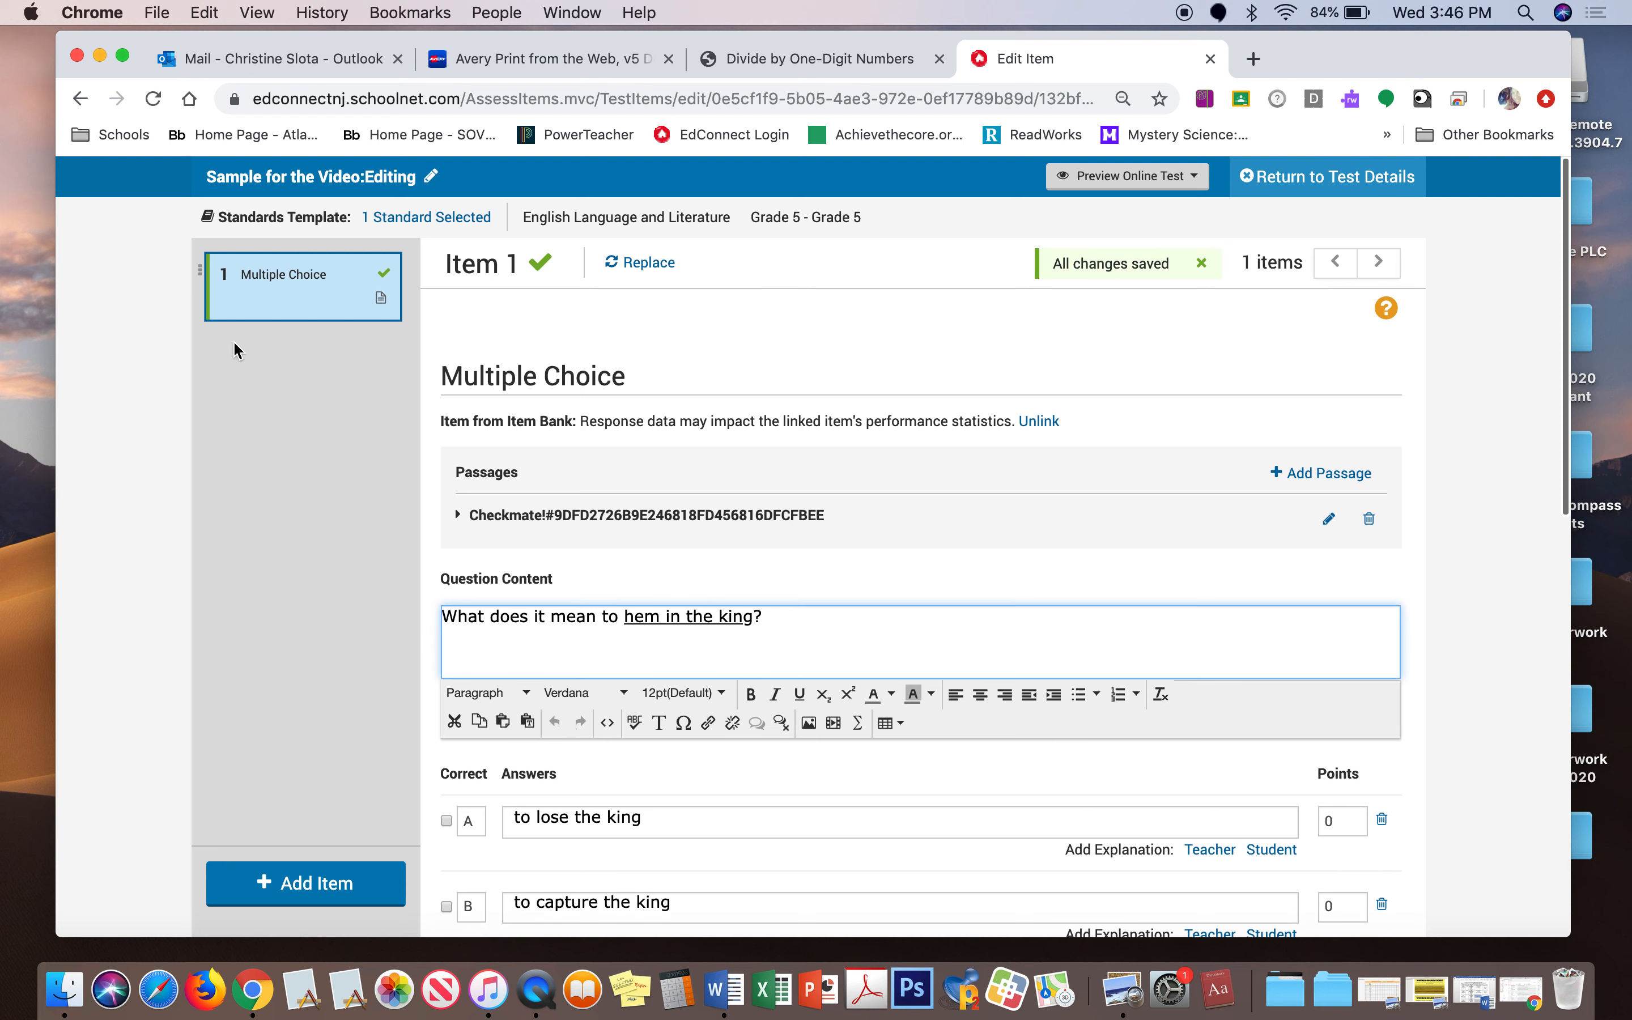
Reopen the item bank for another item and select the multiple-choice question "What made a boom town different from a regular town?" from The Klondike Gold Rush
left_click(270, 883)
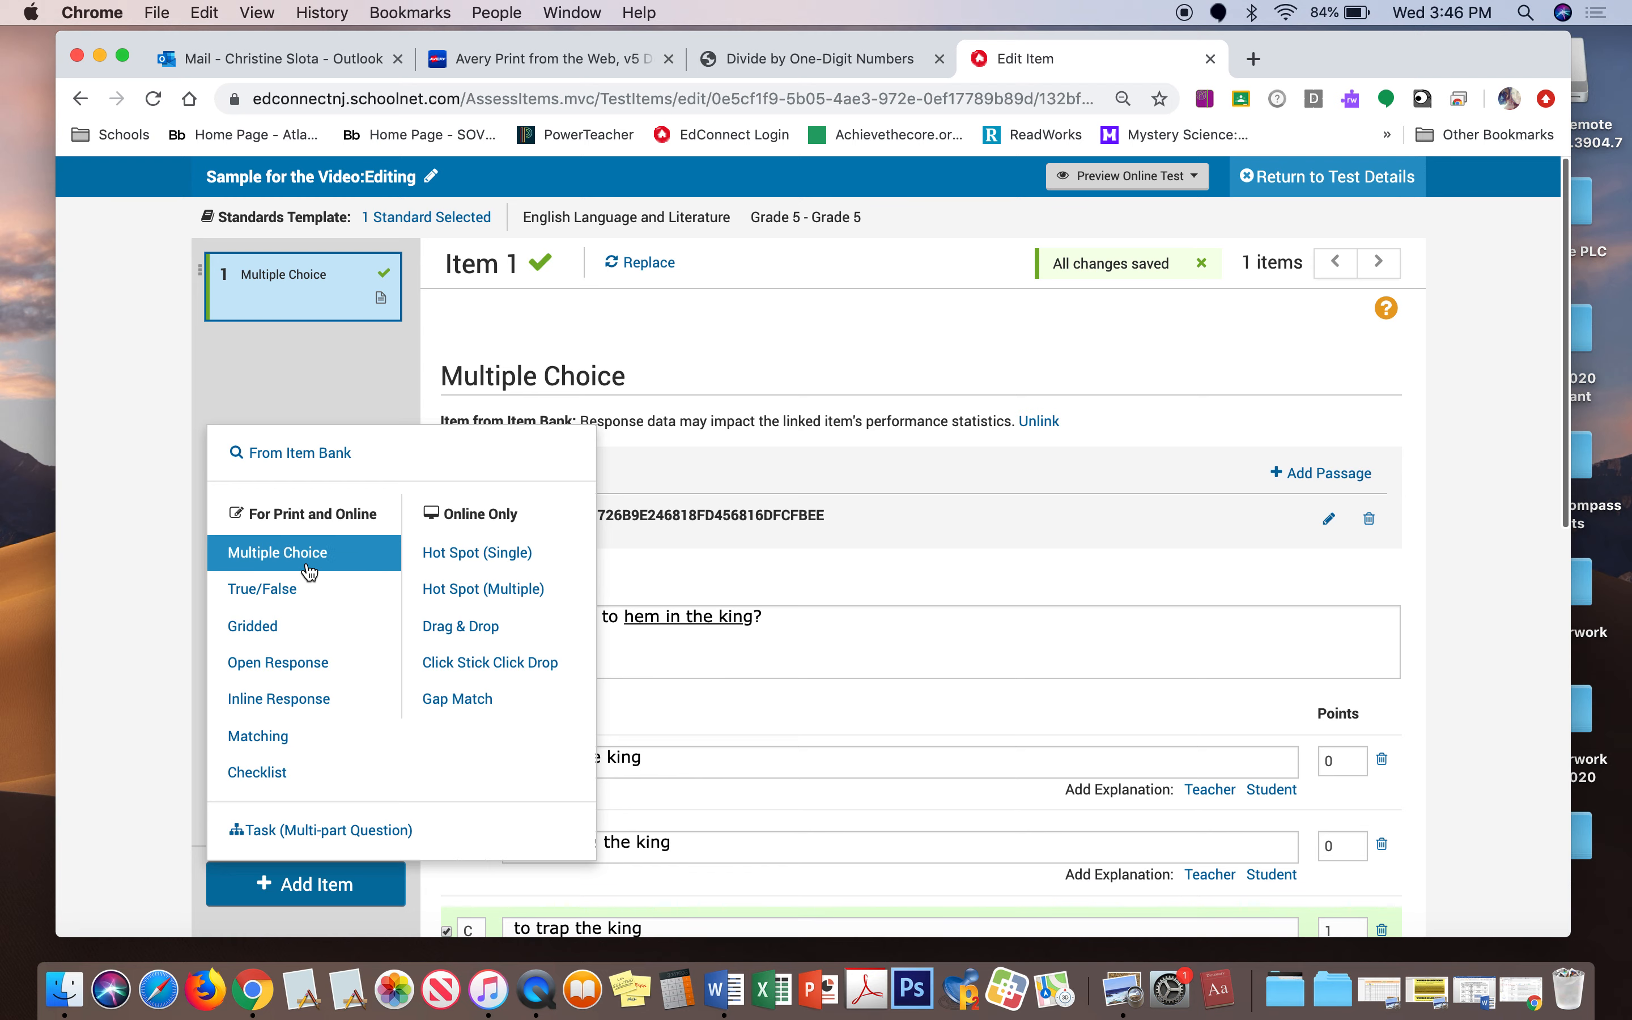
left_click(310, 457)
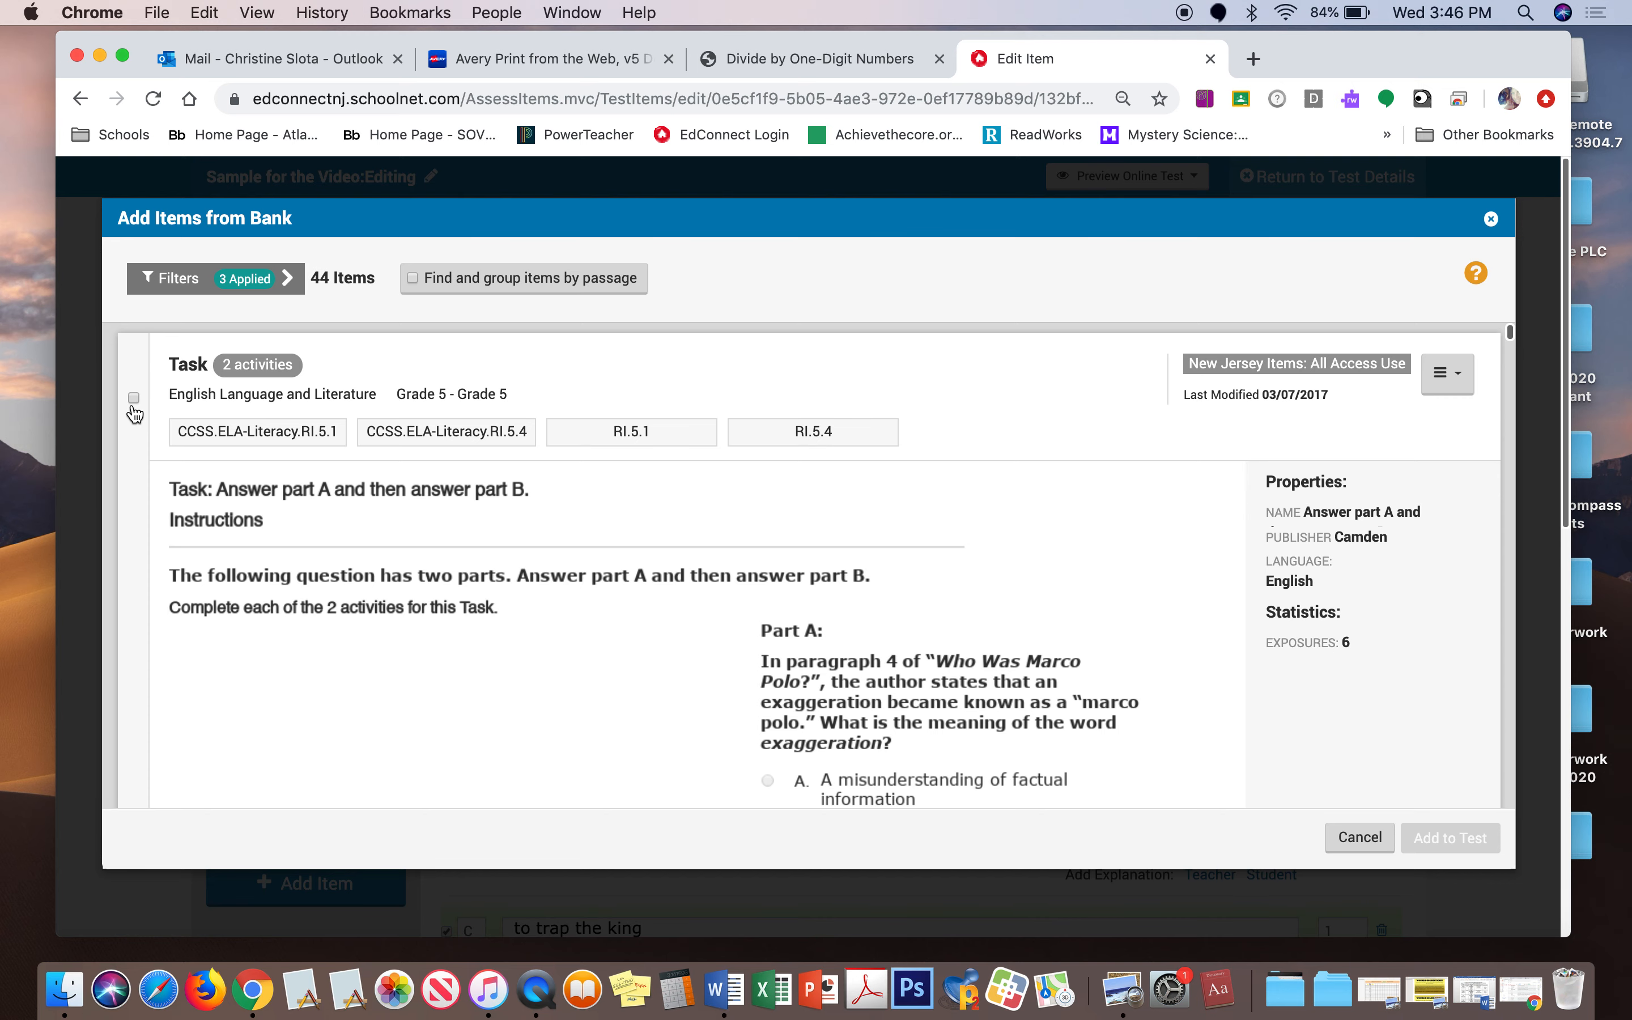
scroll(264, 688, "down", 15)
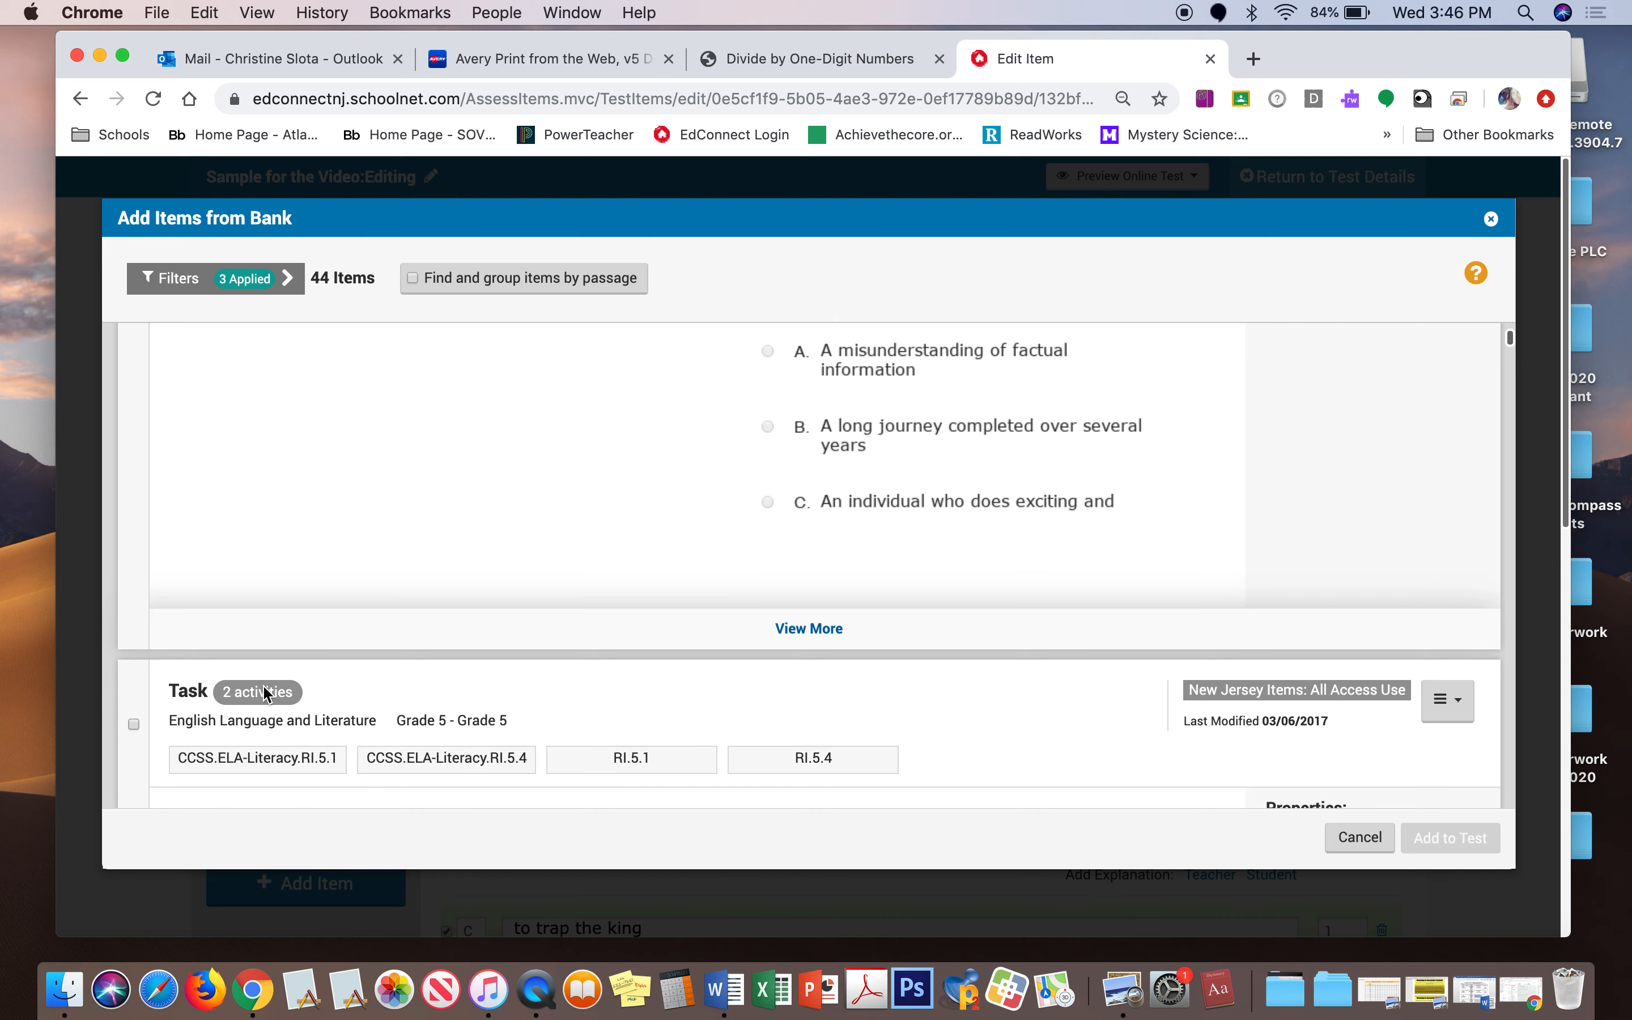
scroll(265, 689, "down", 1)
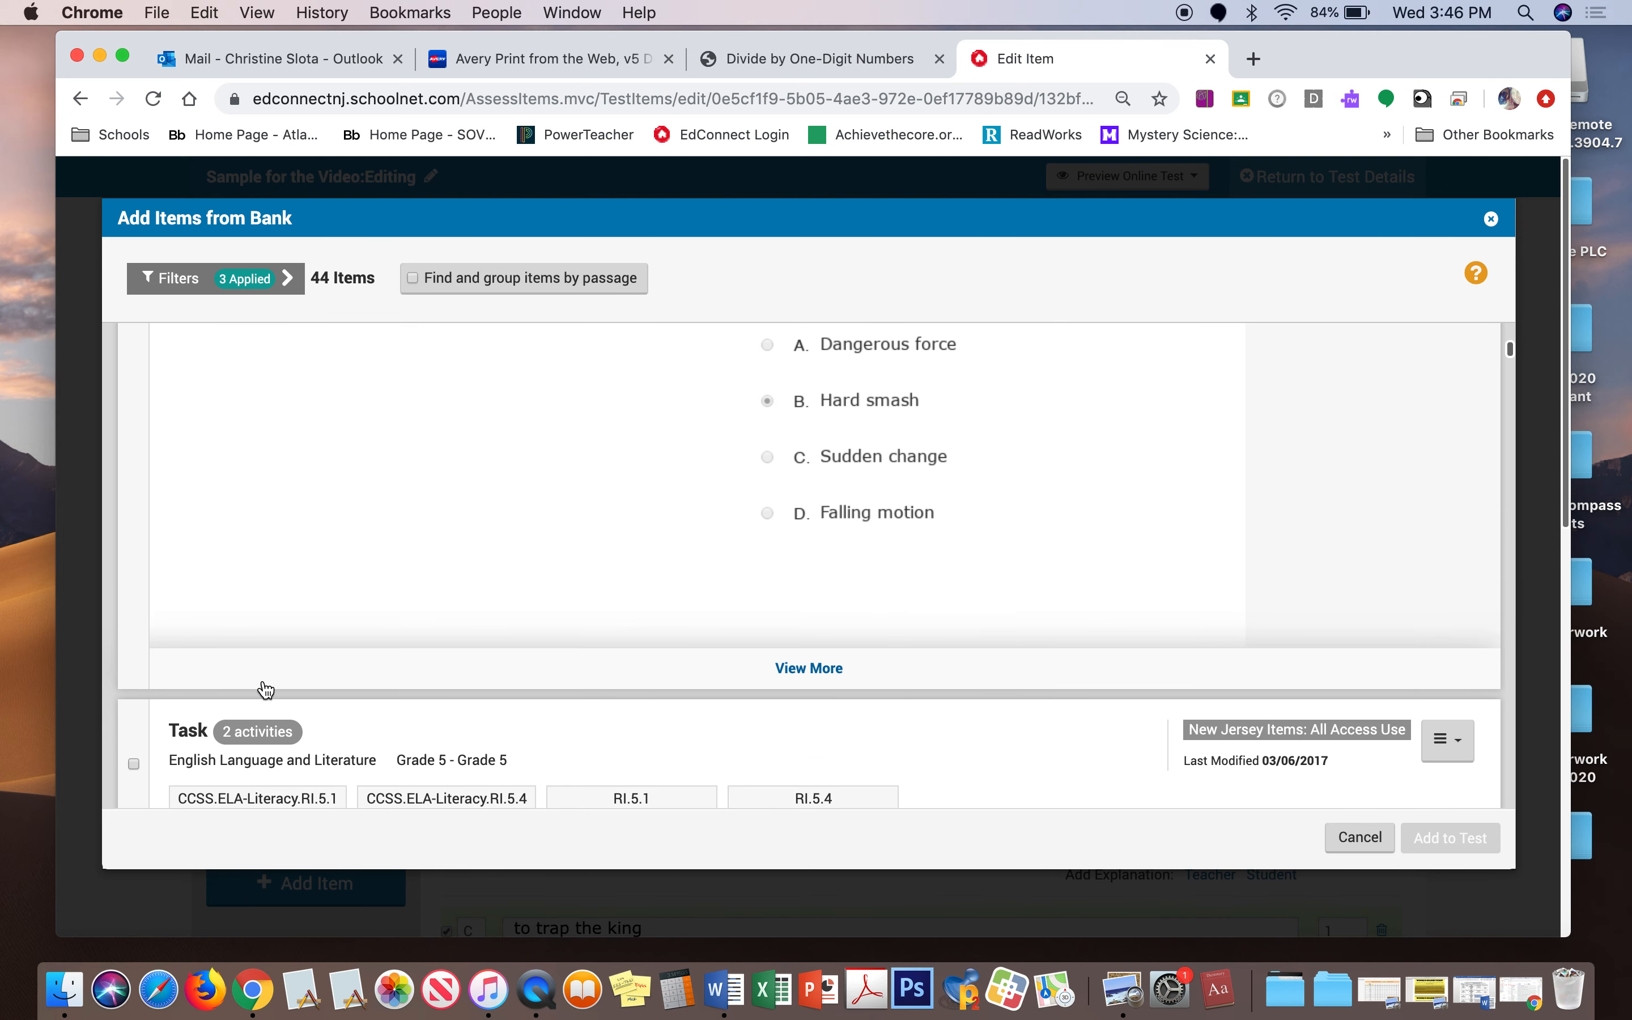
scroll(266, 688, "down", 15)
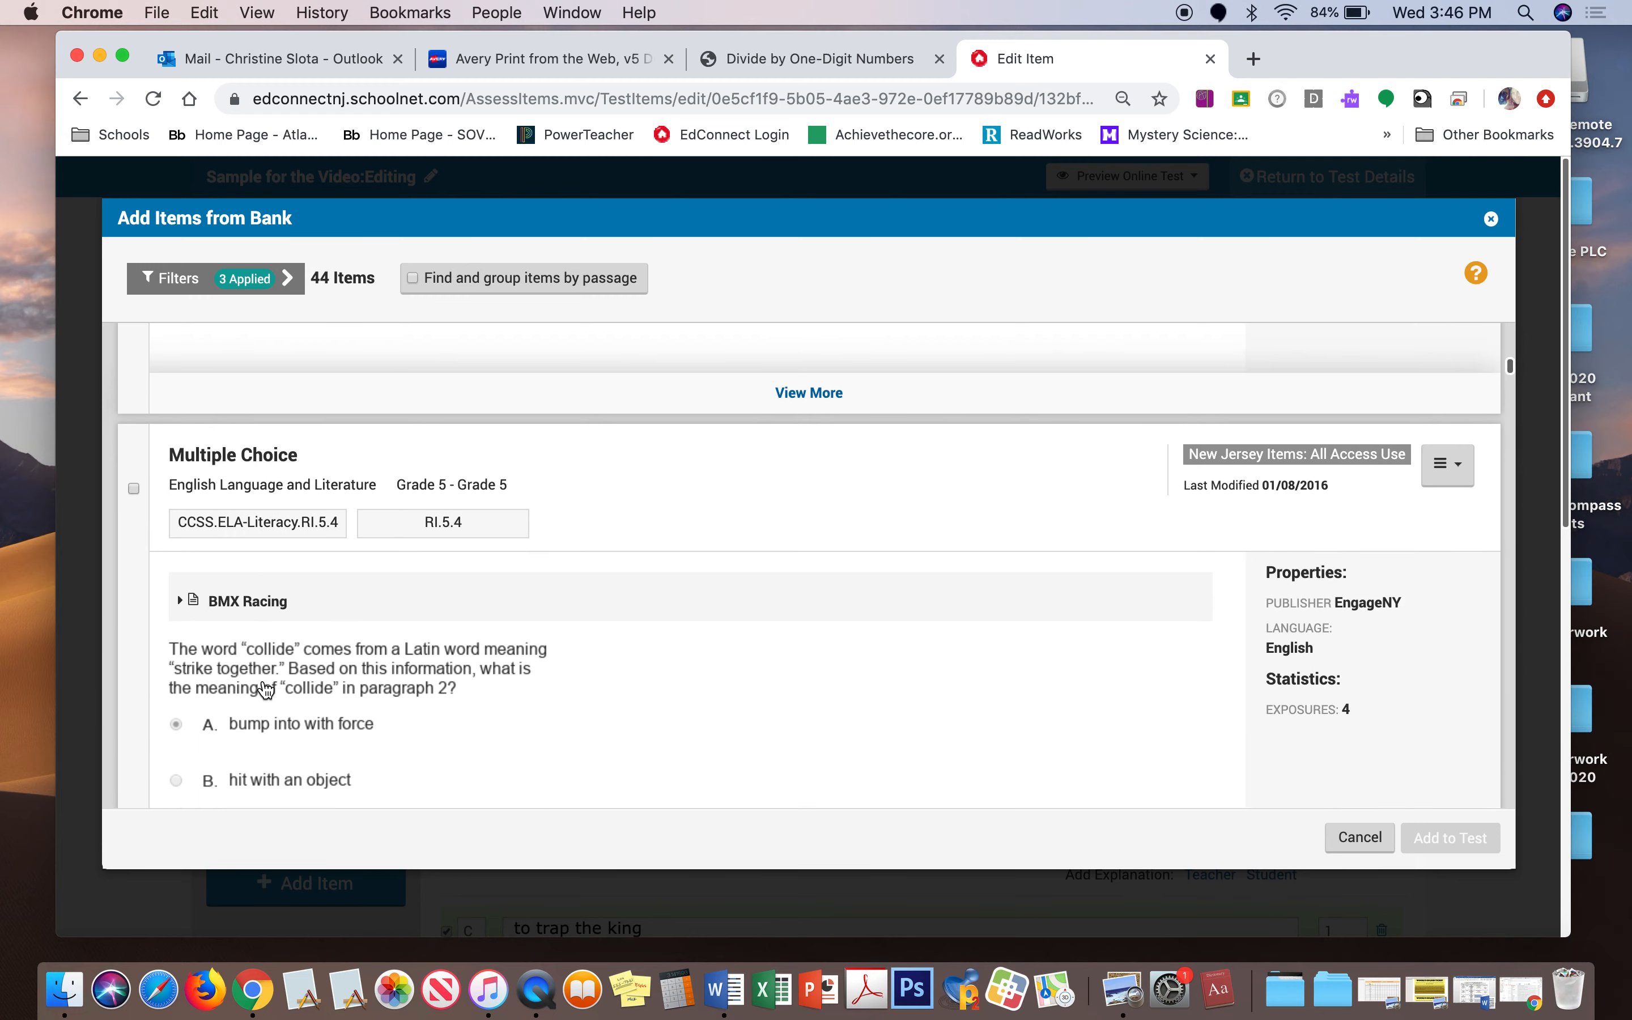
scroll(264, 680, "down", 12)
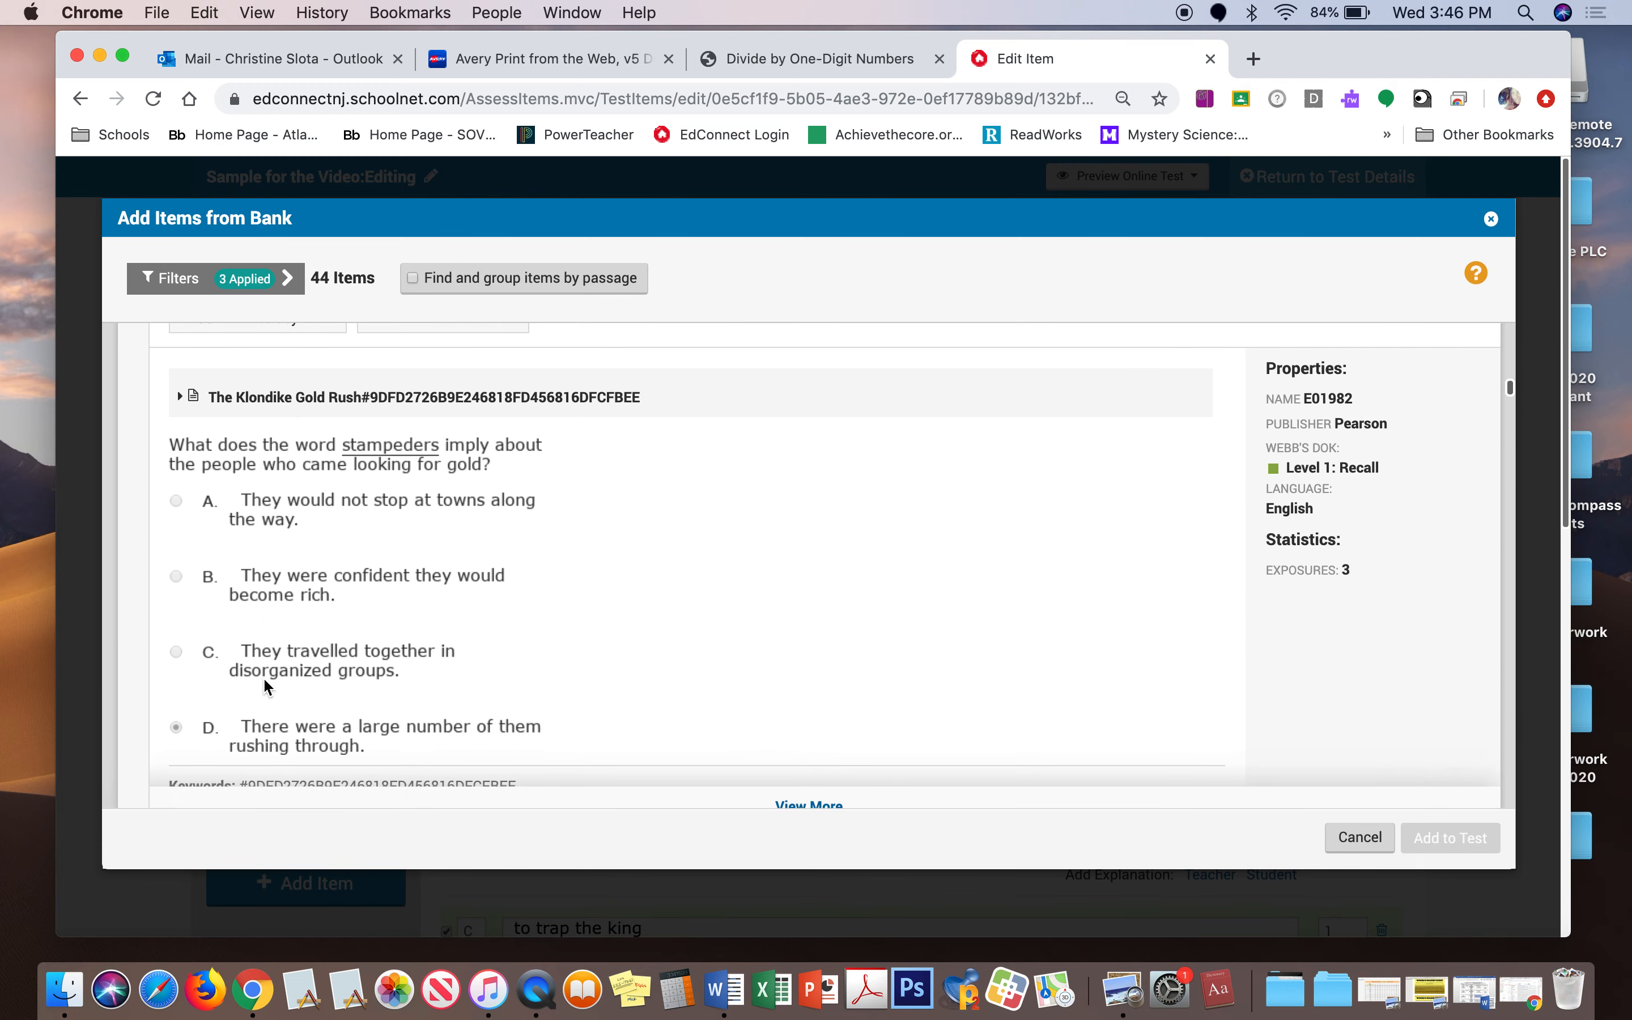
scroll(265, 680, "down", 10)
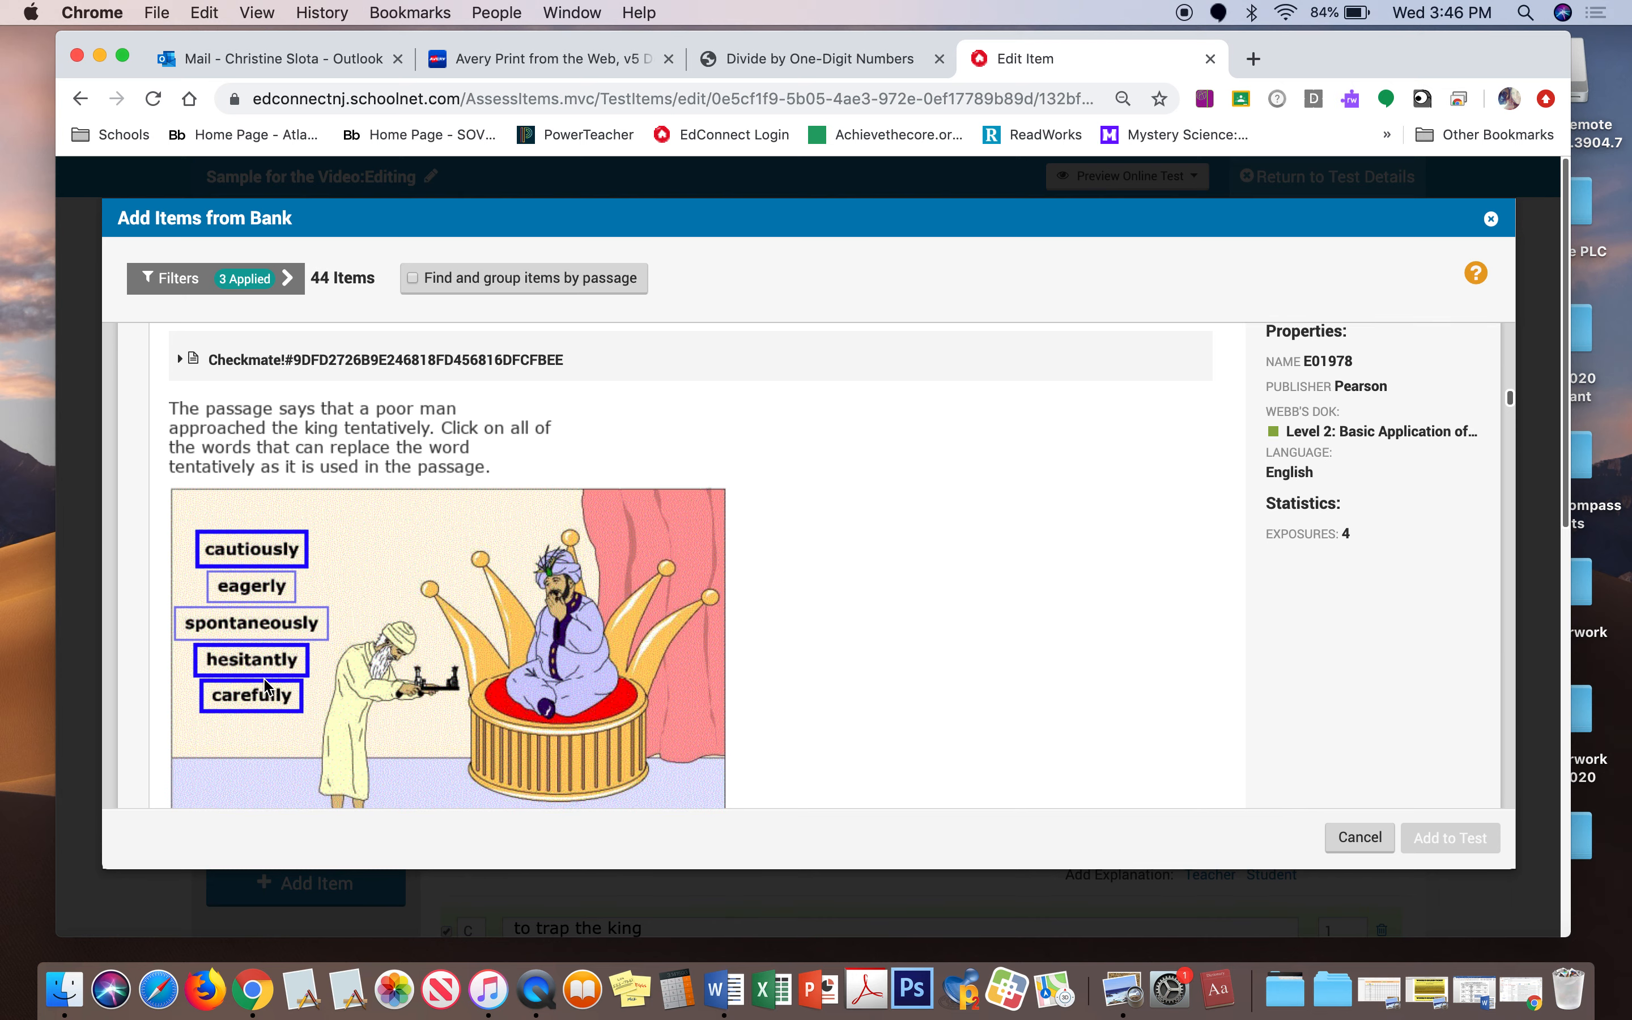
scroll(265, 683, "up", 1)
scroll(264, 683, "down", 7)
scroll(263, 682, "down", 10)
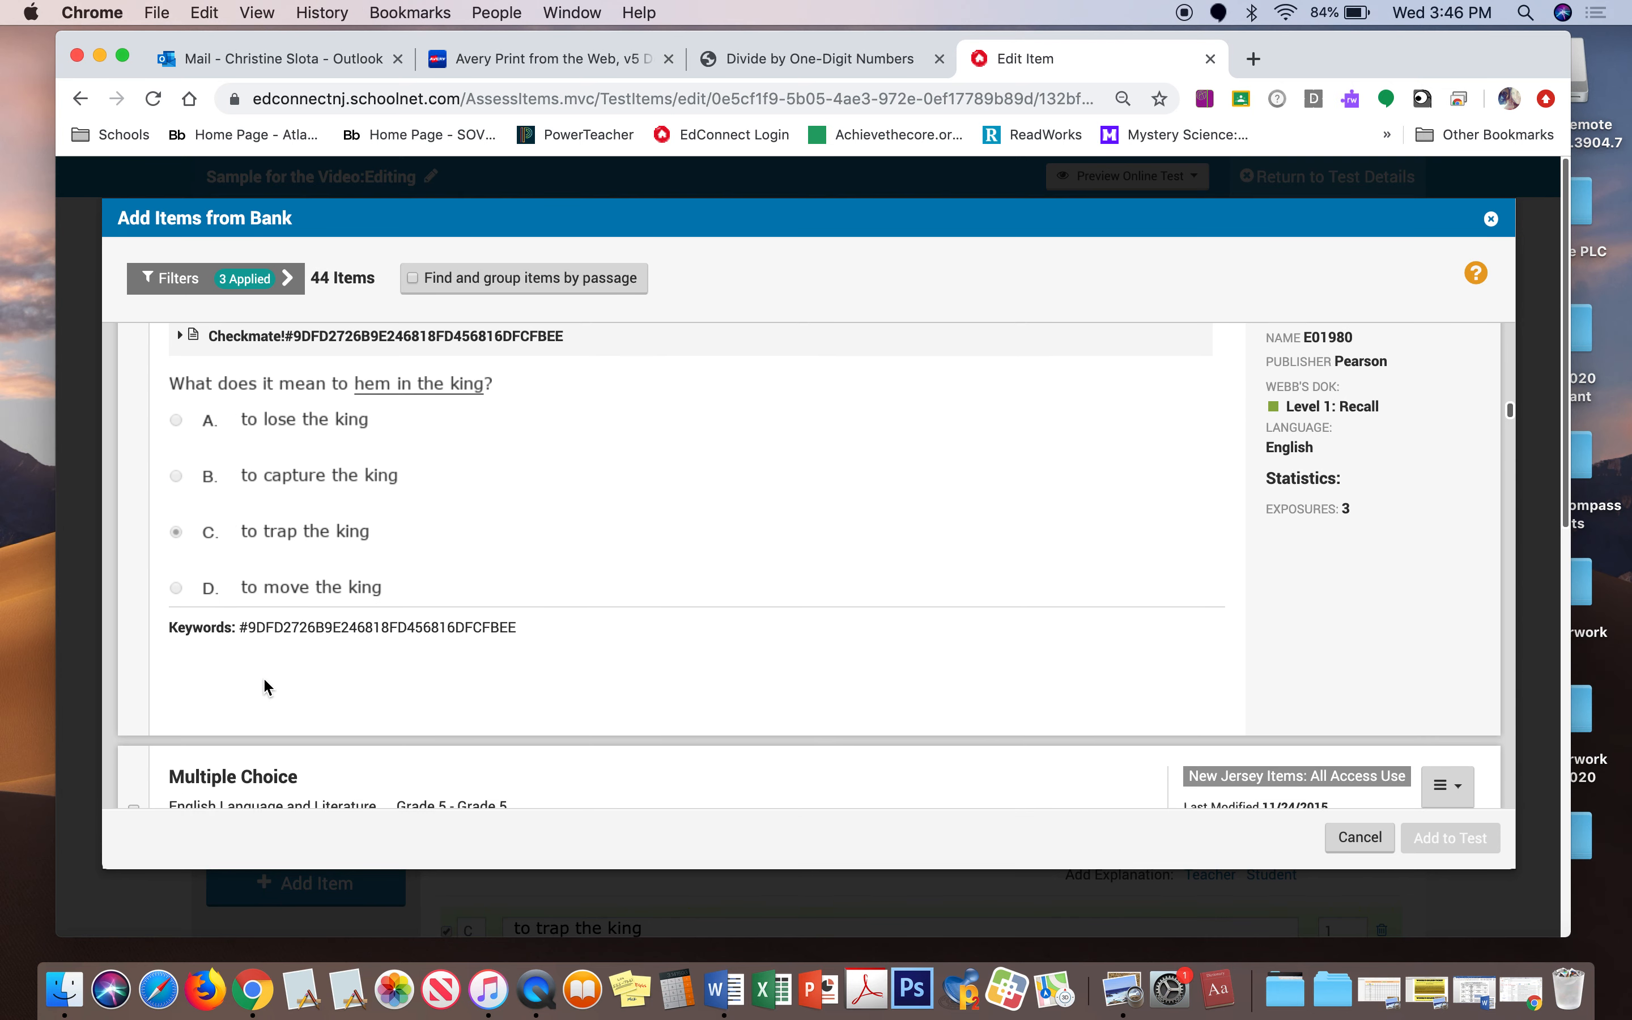
scroll(265, 683, "down", 3)
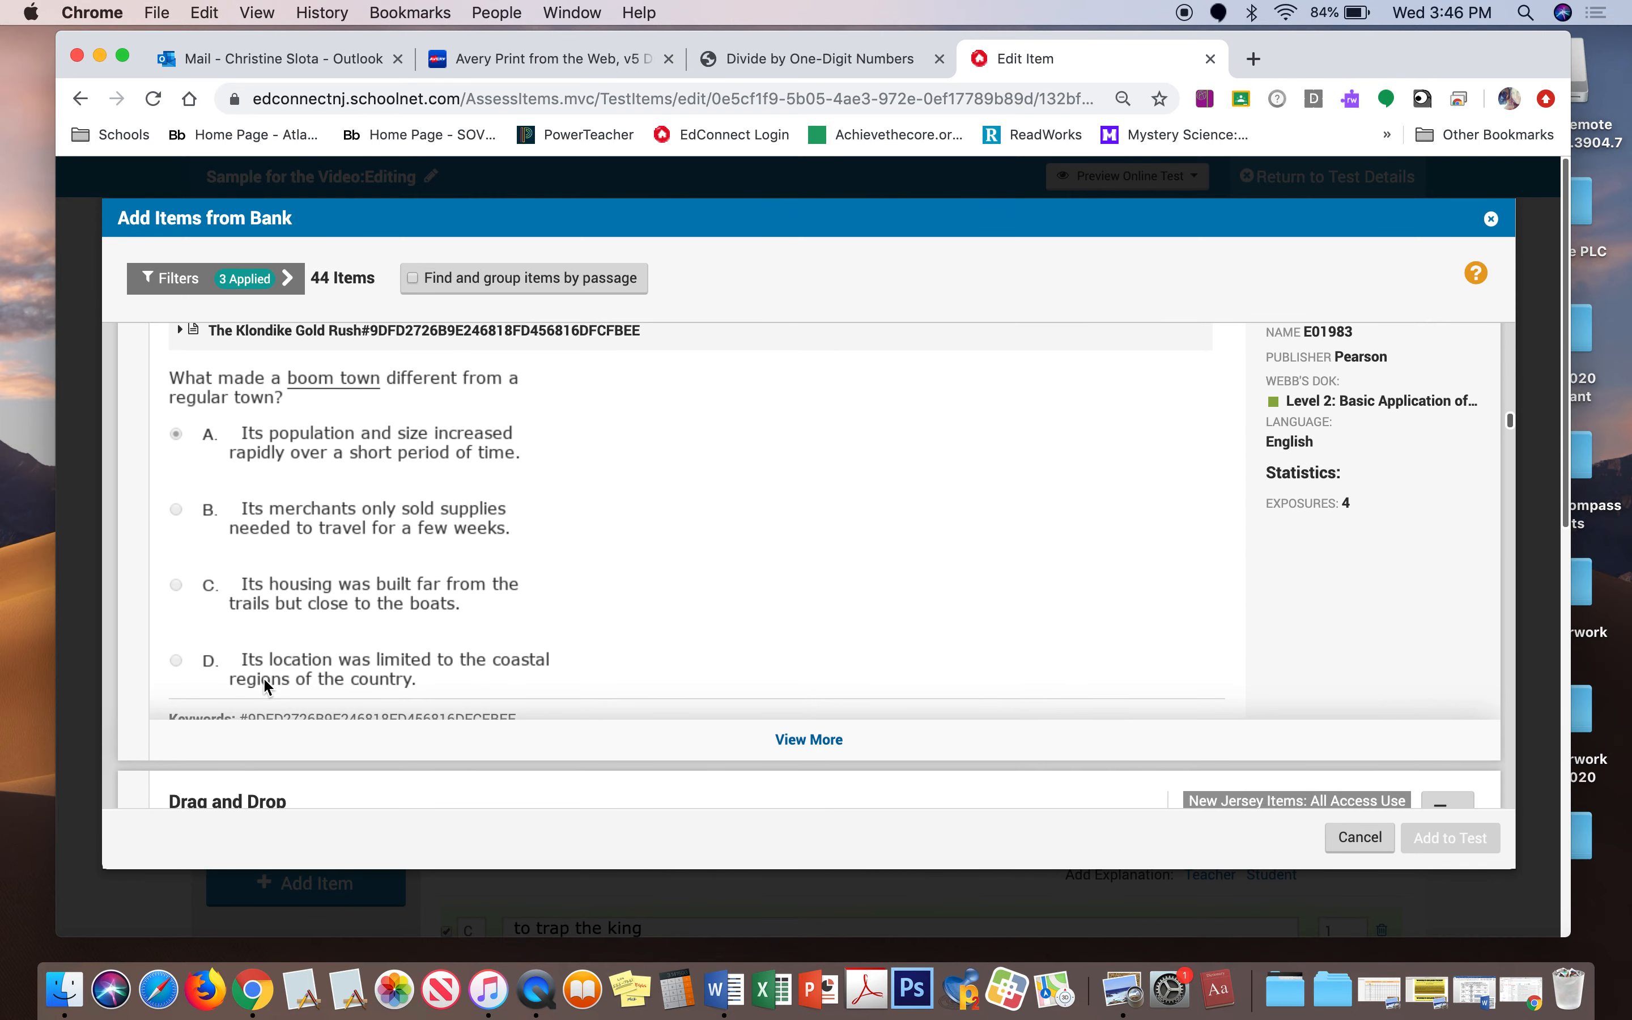
scroll(265, 682, "up", 2)
scroll(265, 680, "up", 1)
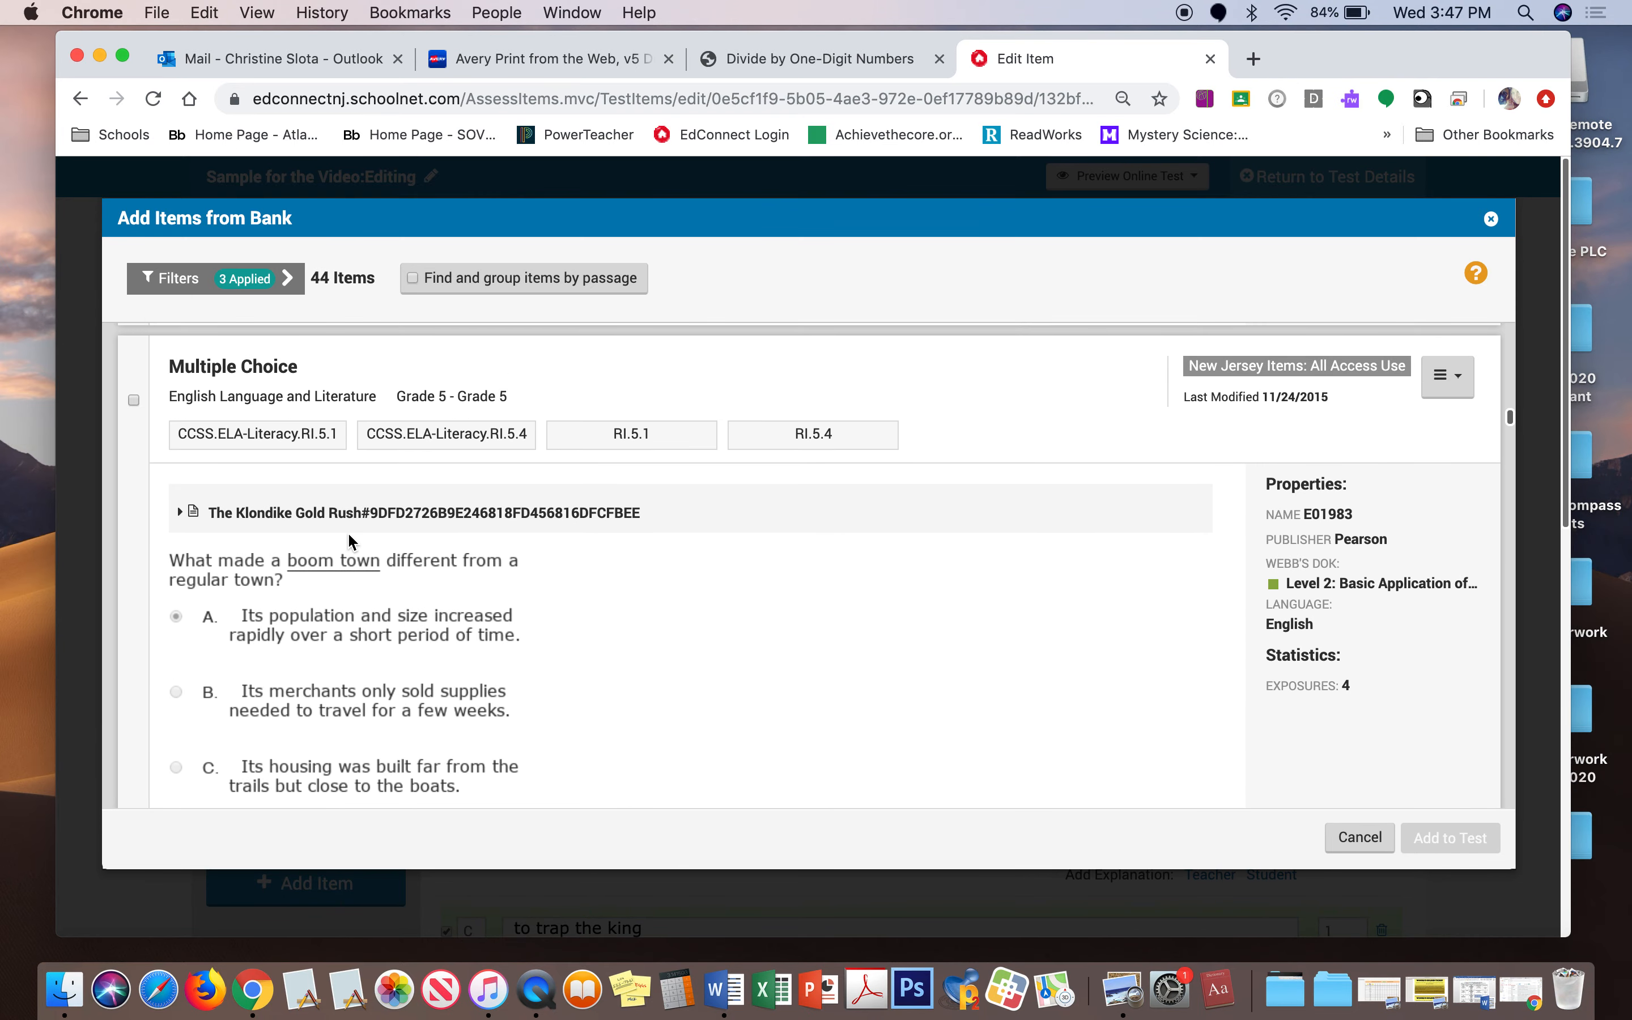
left_click(135, 401)
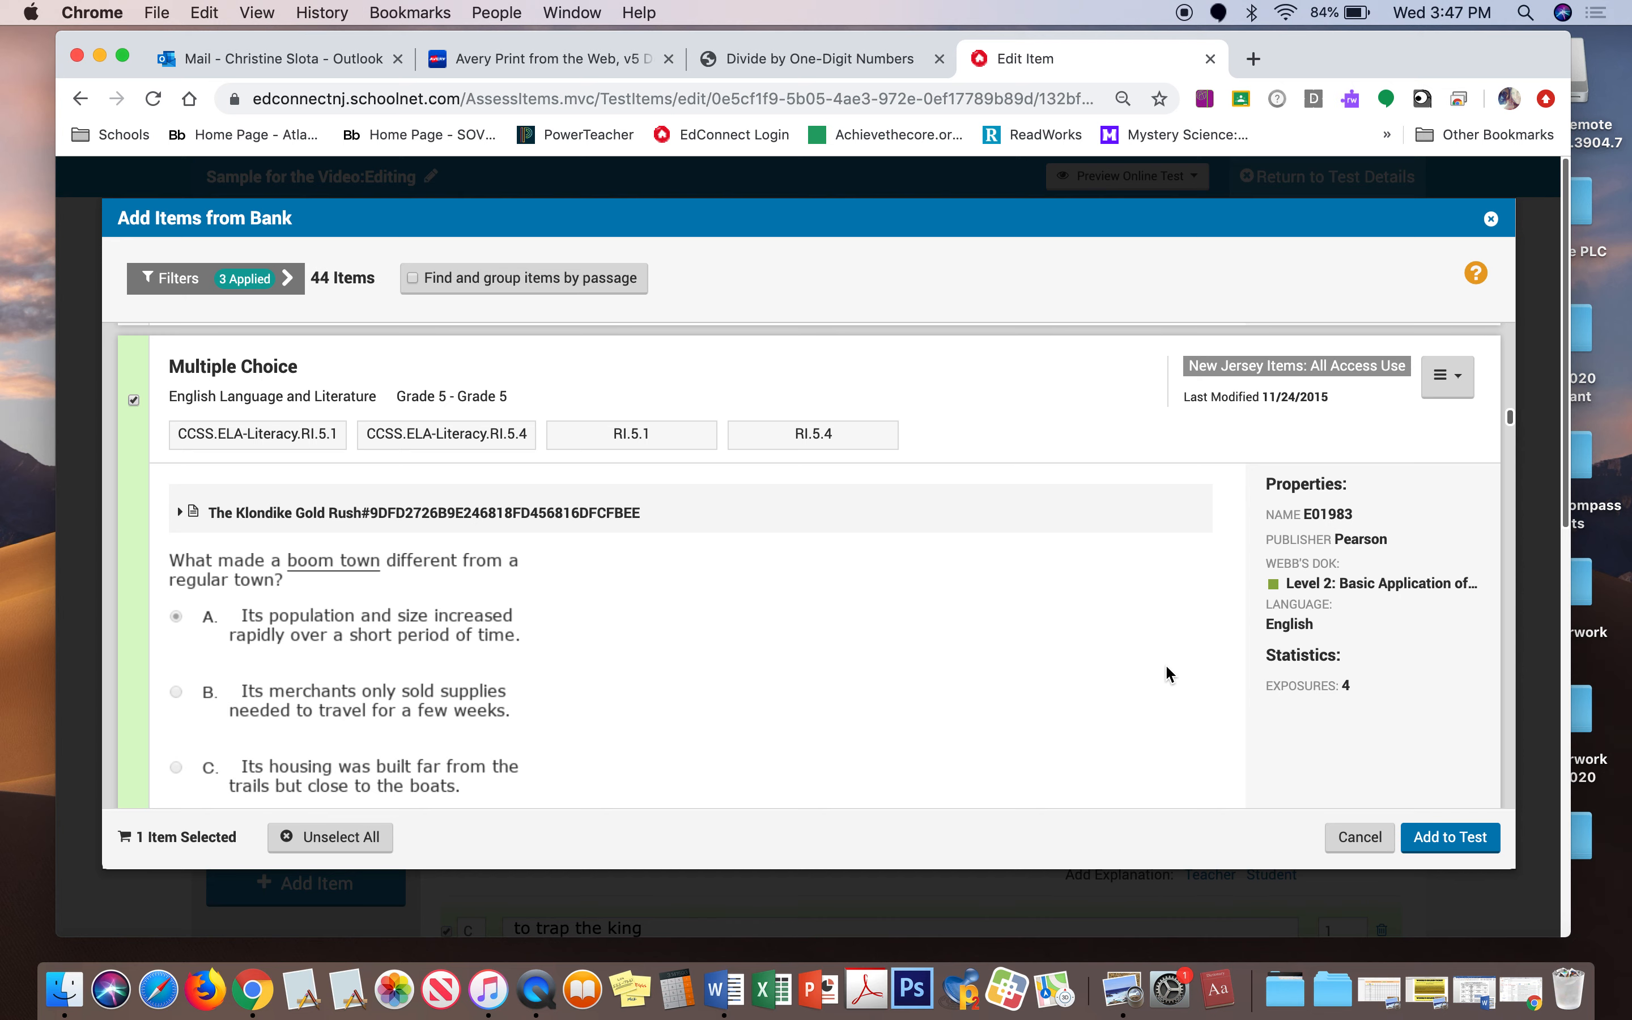
Also select the multiple-choice question on the word "composers" from The History of the Violin and add both selected items to the test
scroll(1167, 666, "down", 1)
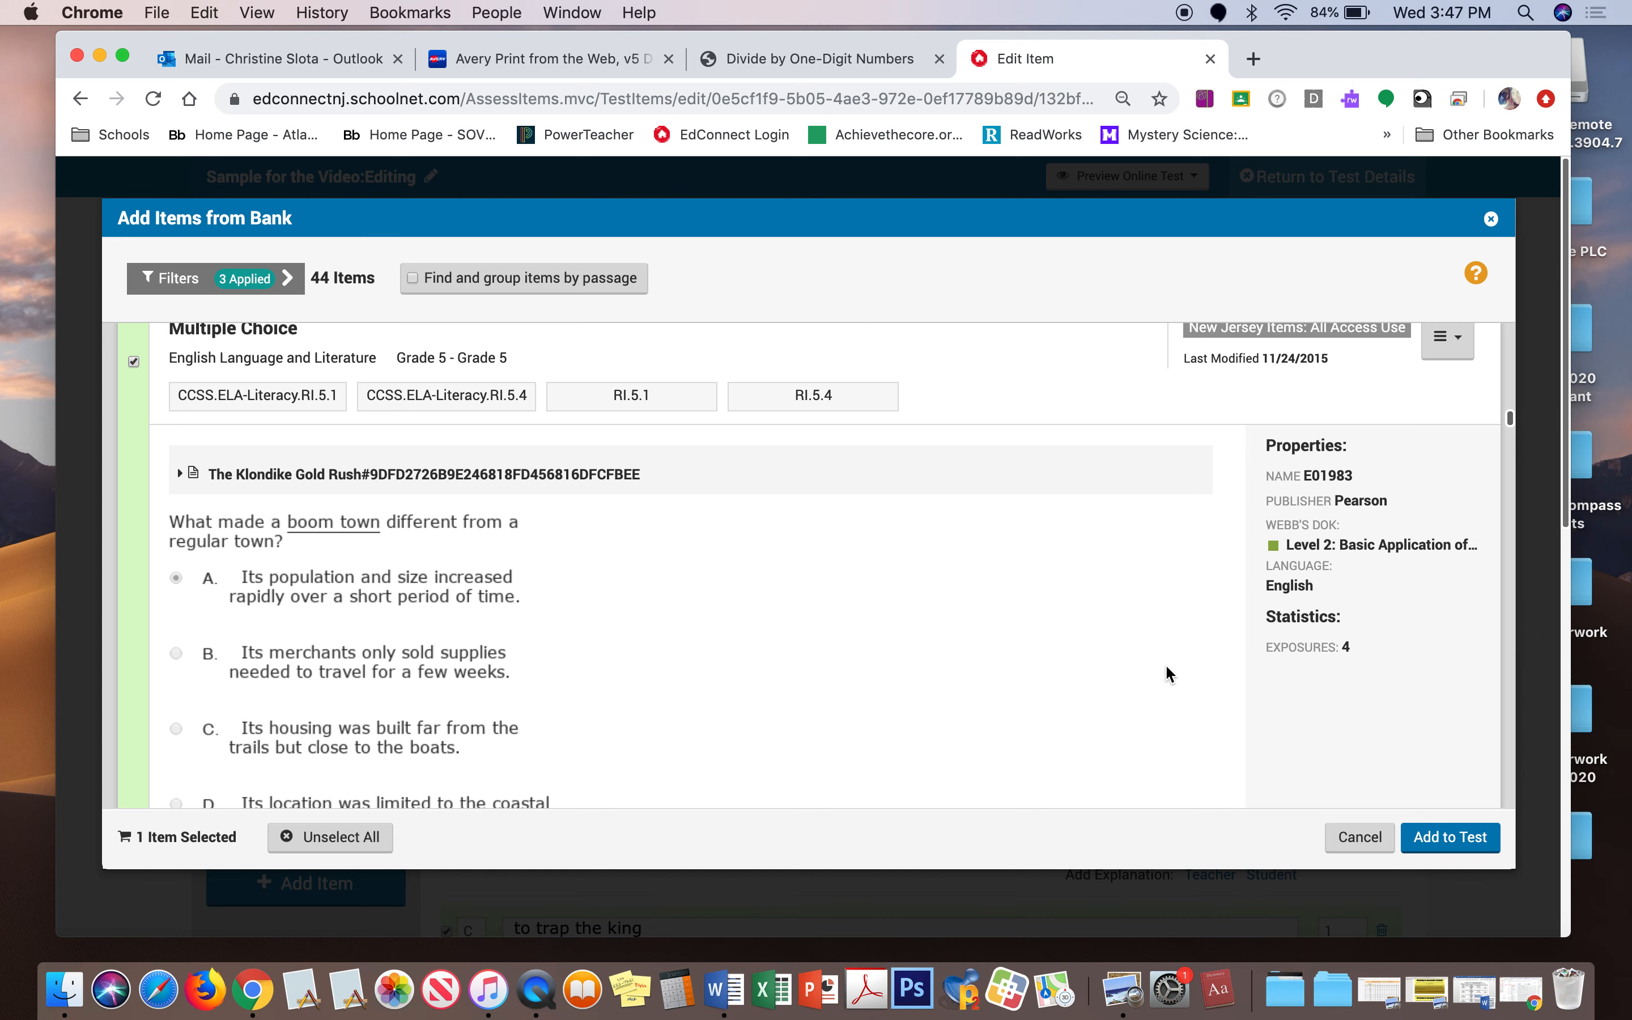
scroll(1165, 663, "down", 5)
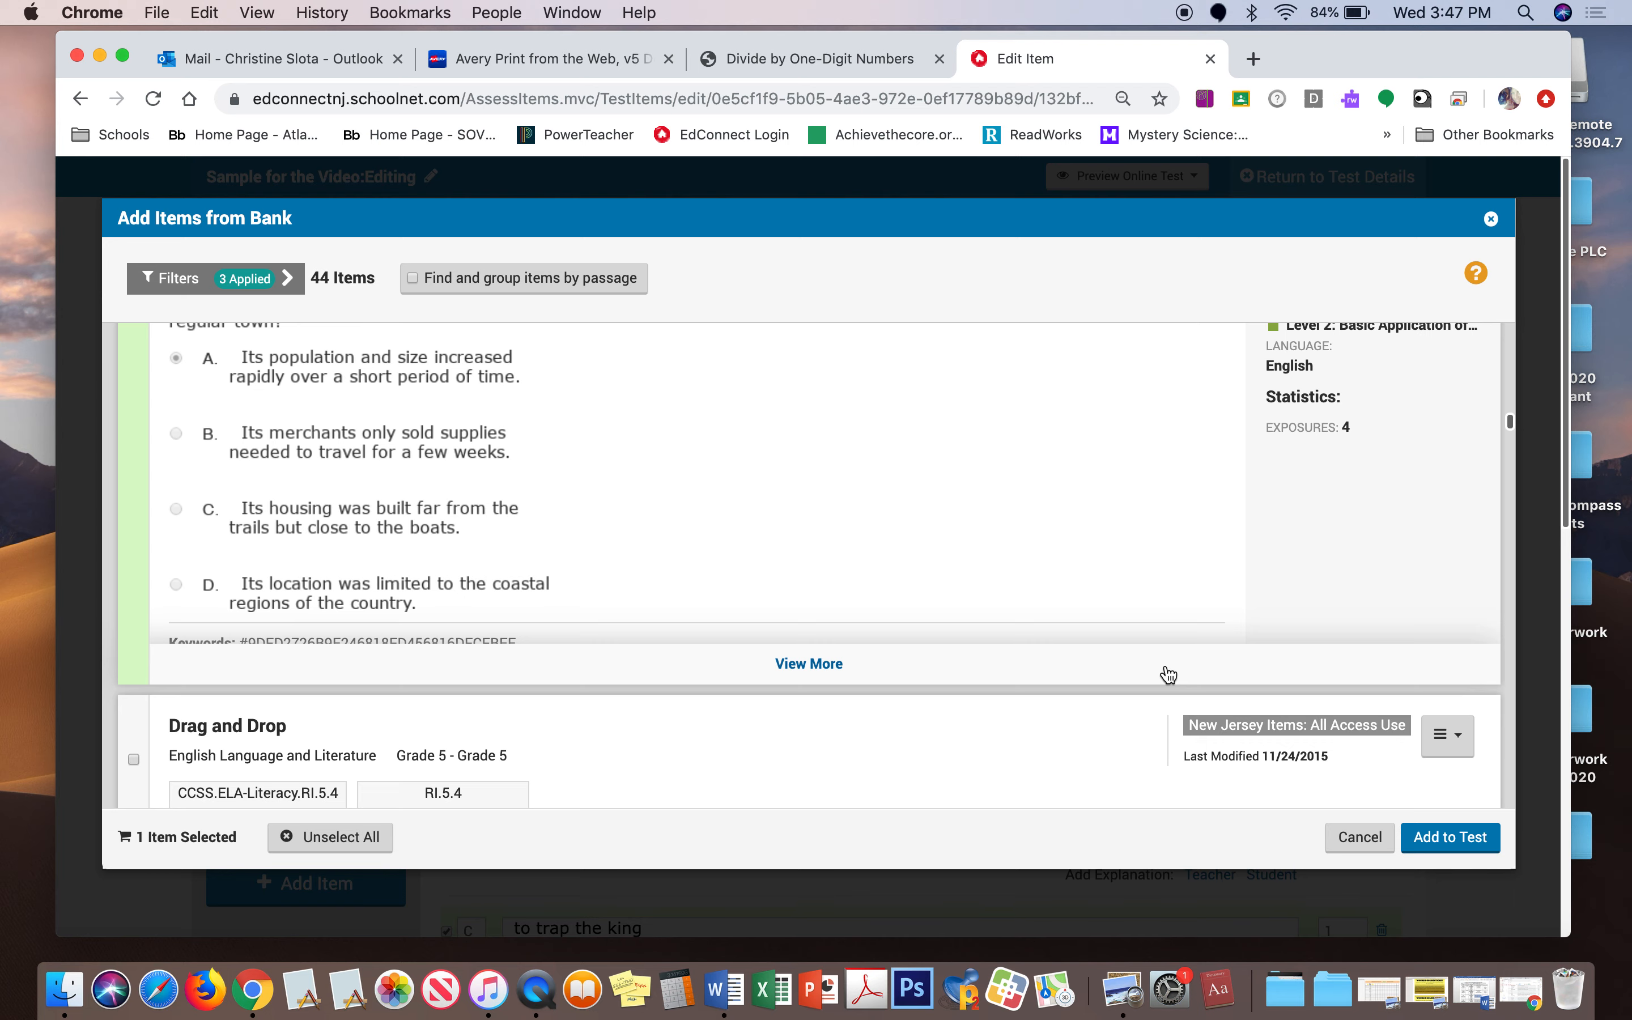
scroll(1169, 674, "down", 12)
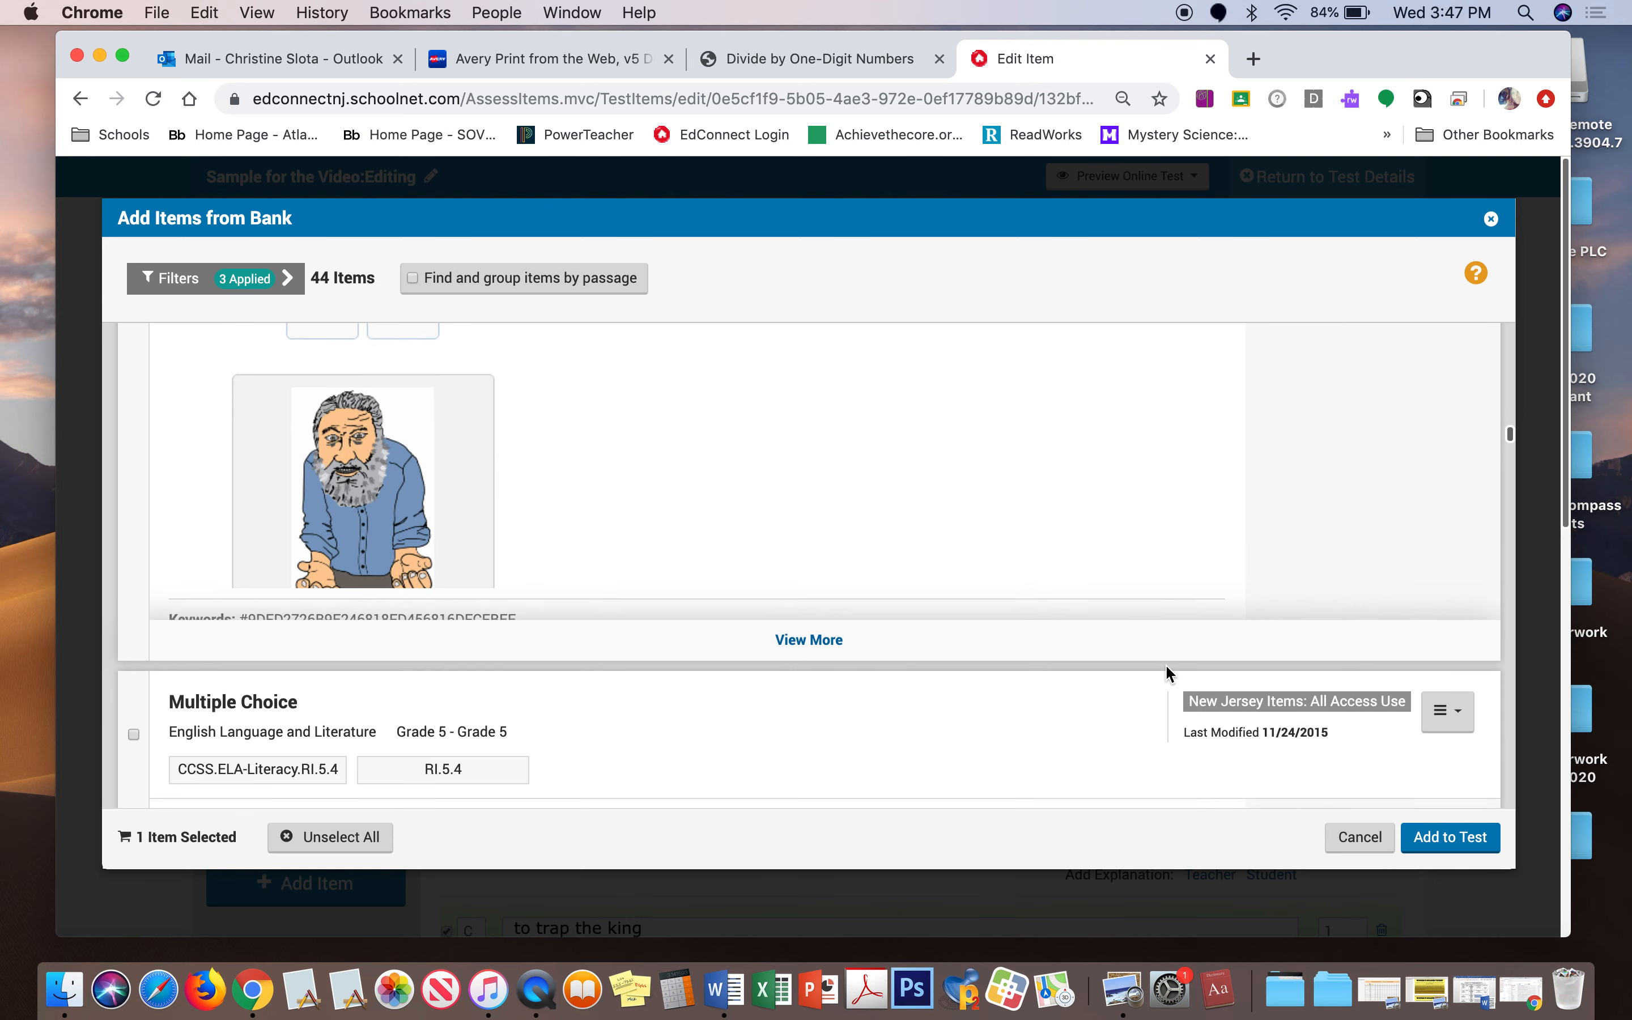
scroll(1166, 668, "down", 10)
scroll(1166, 668, "down", 12)
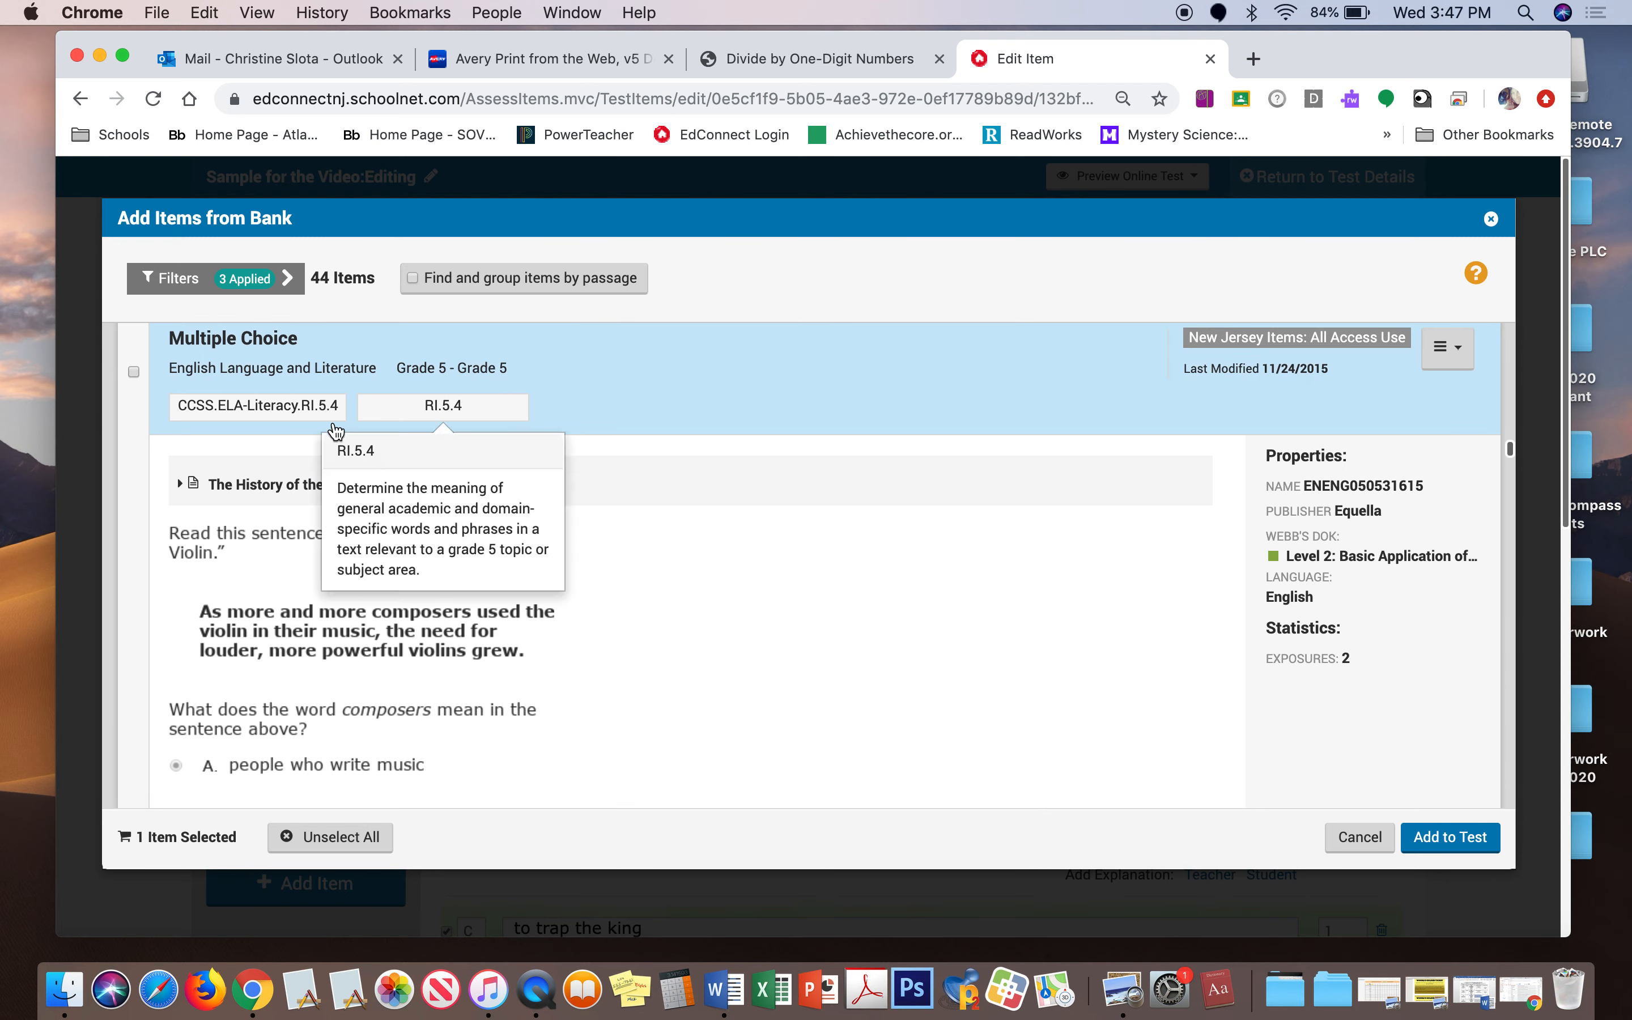
left_click(134, 372)
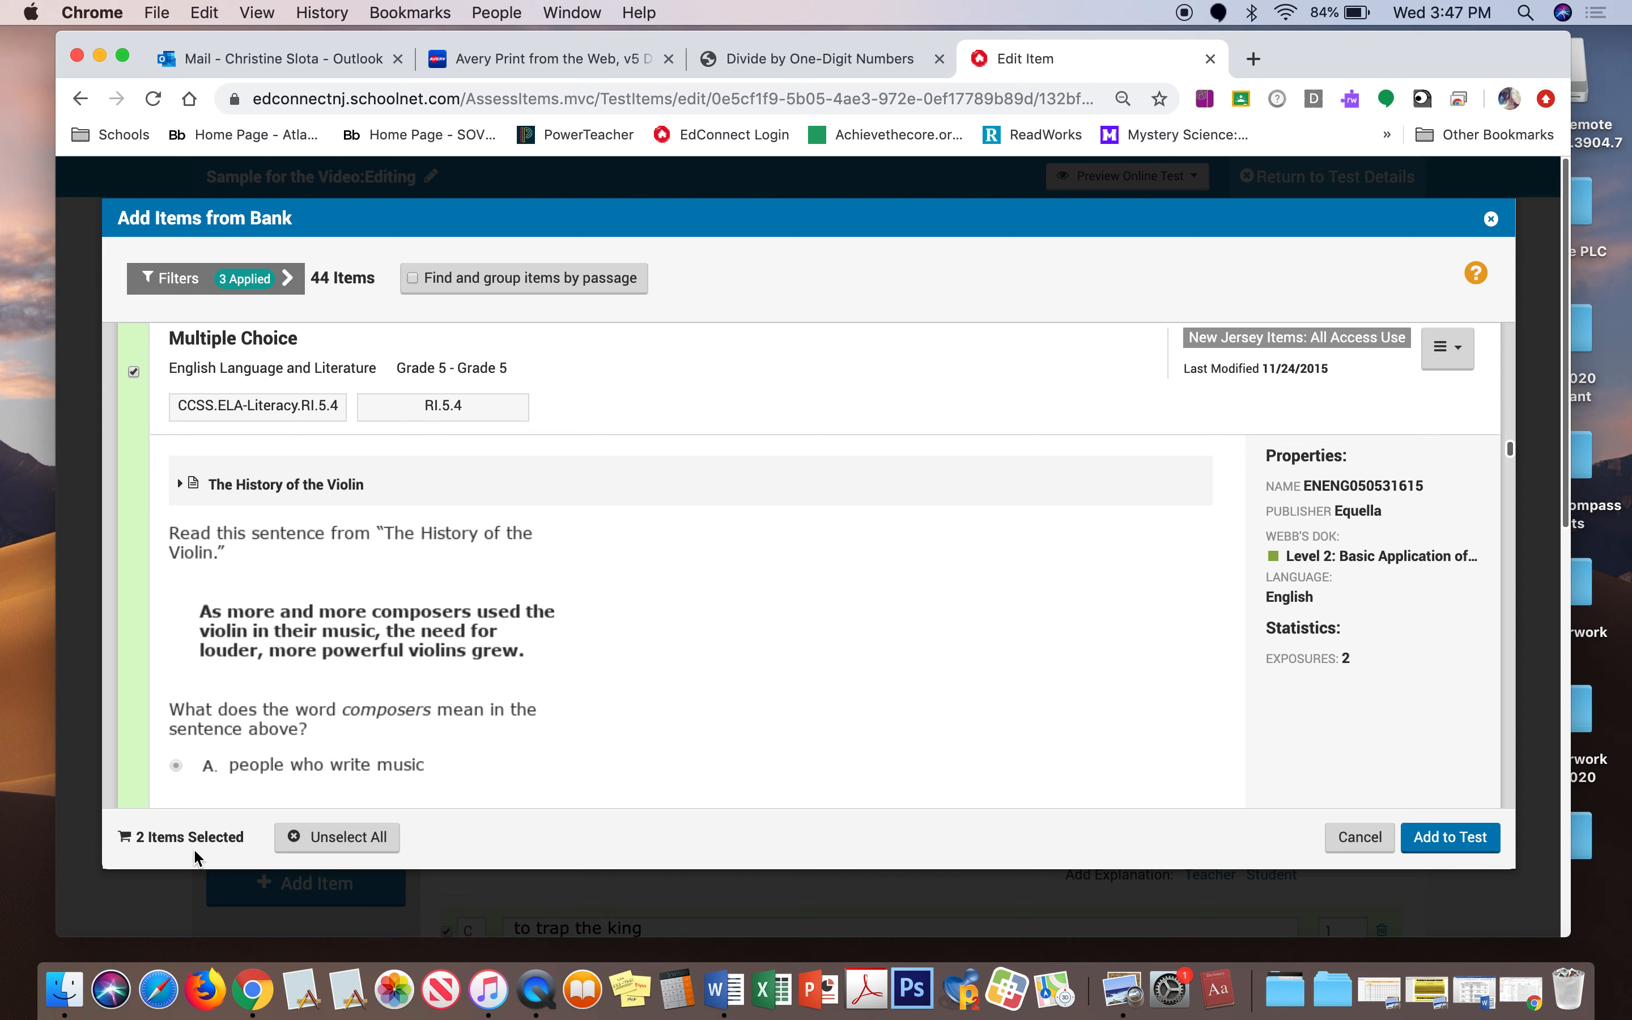
left_click(1455, 838)
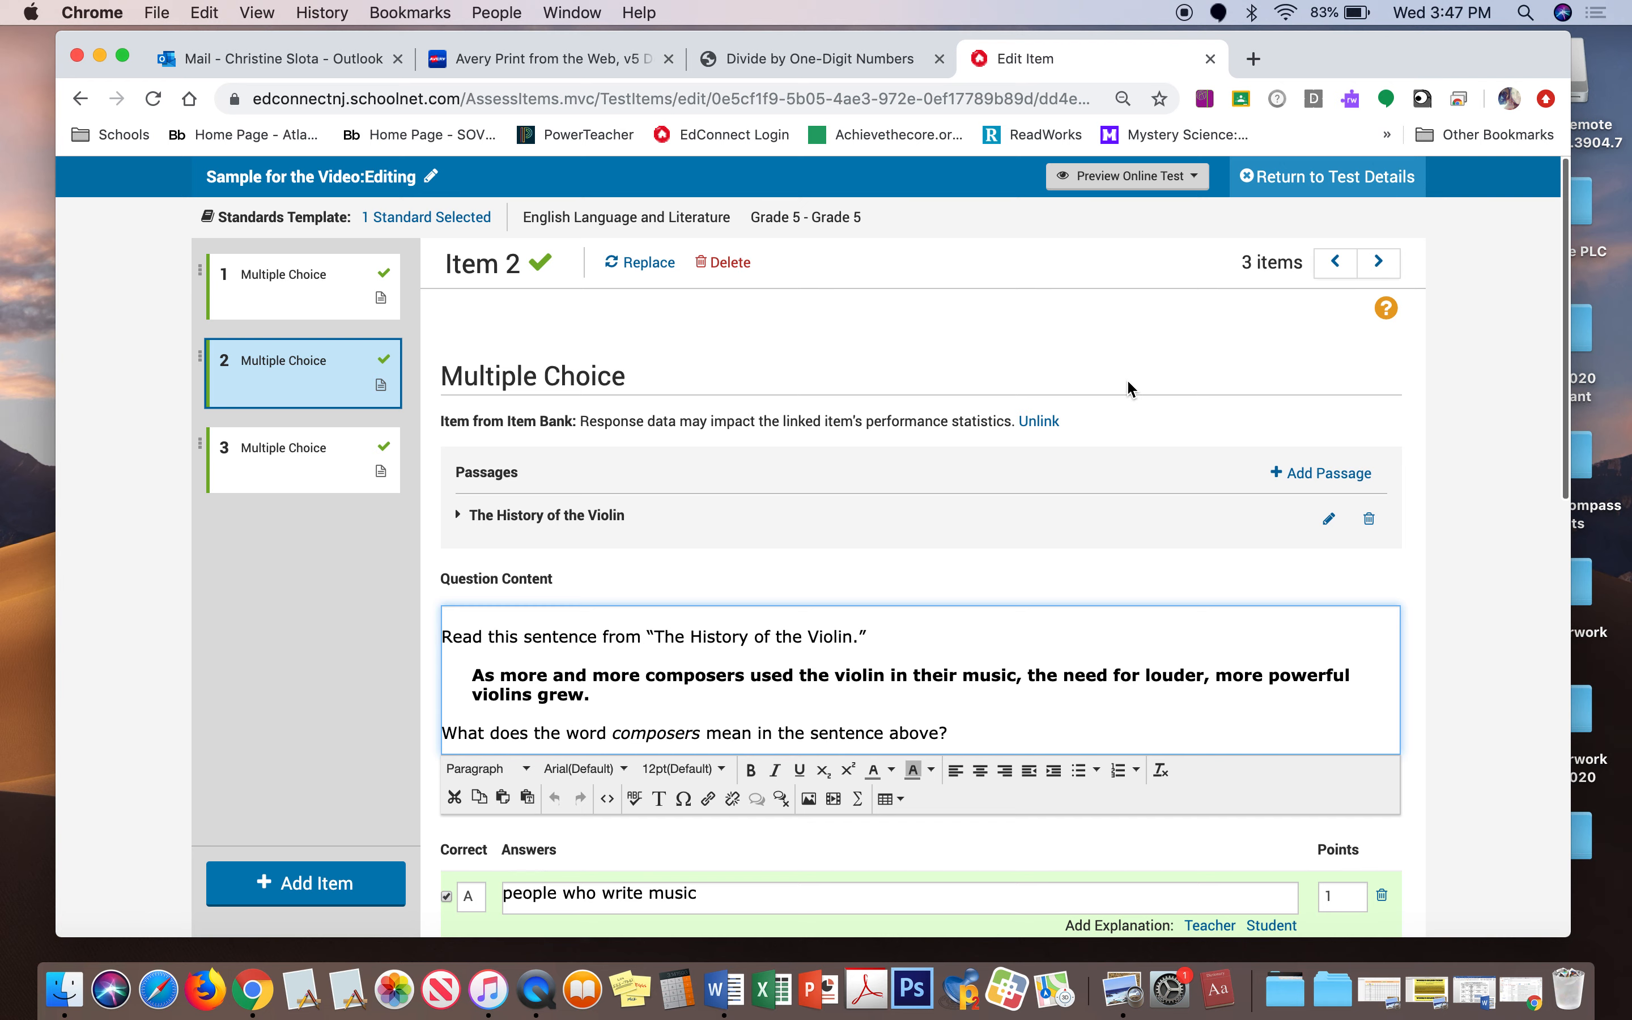
Return to the test details, saving the changes to Item 2
left_click(1367, 178)
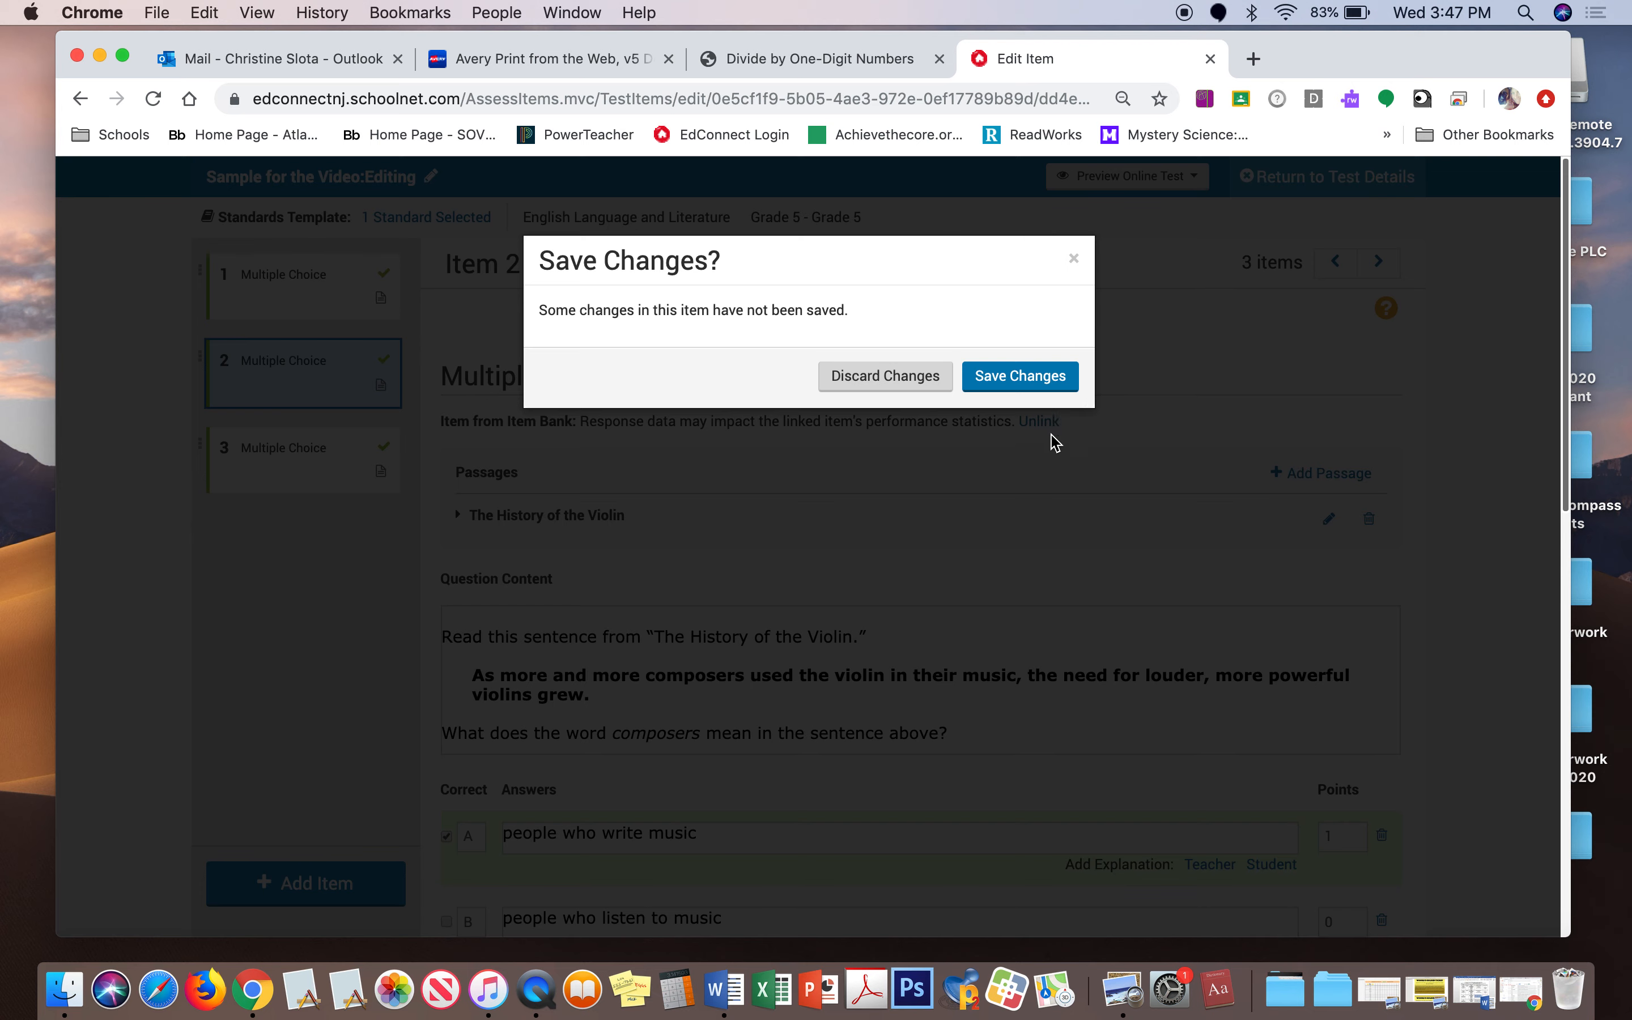
left_click(1040, 383)
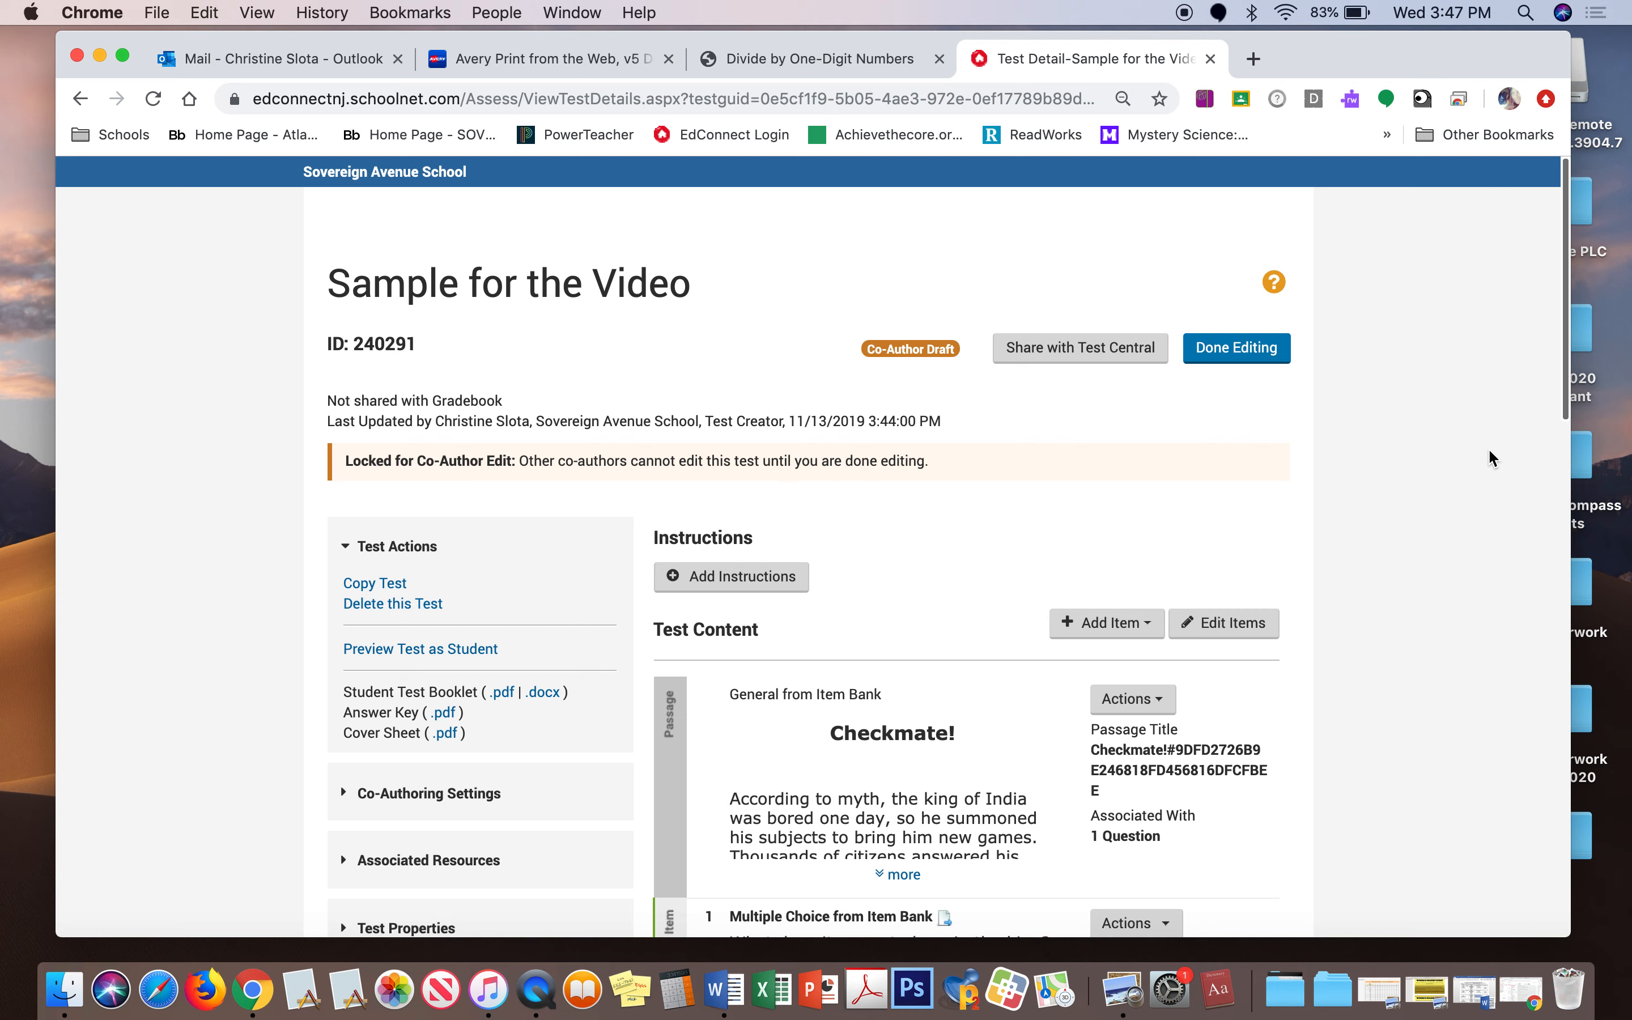
Review the test content, checking each passage's available actions and each item's correct answer, point value, standard and associated passage
scroll(1469, 553, "down", 5)
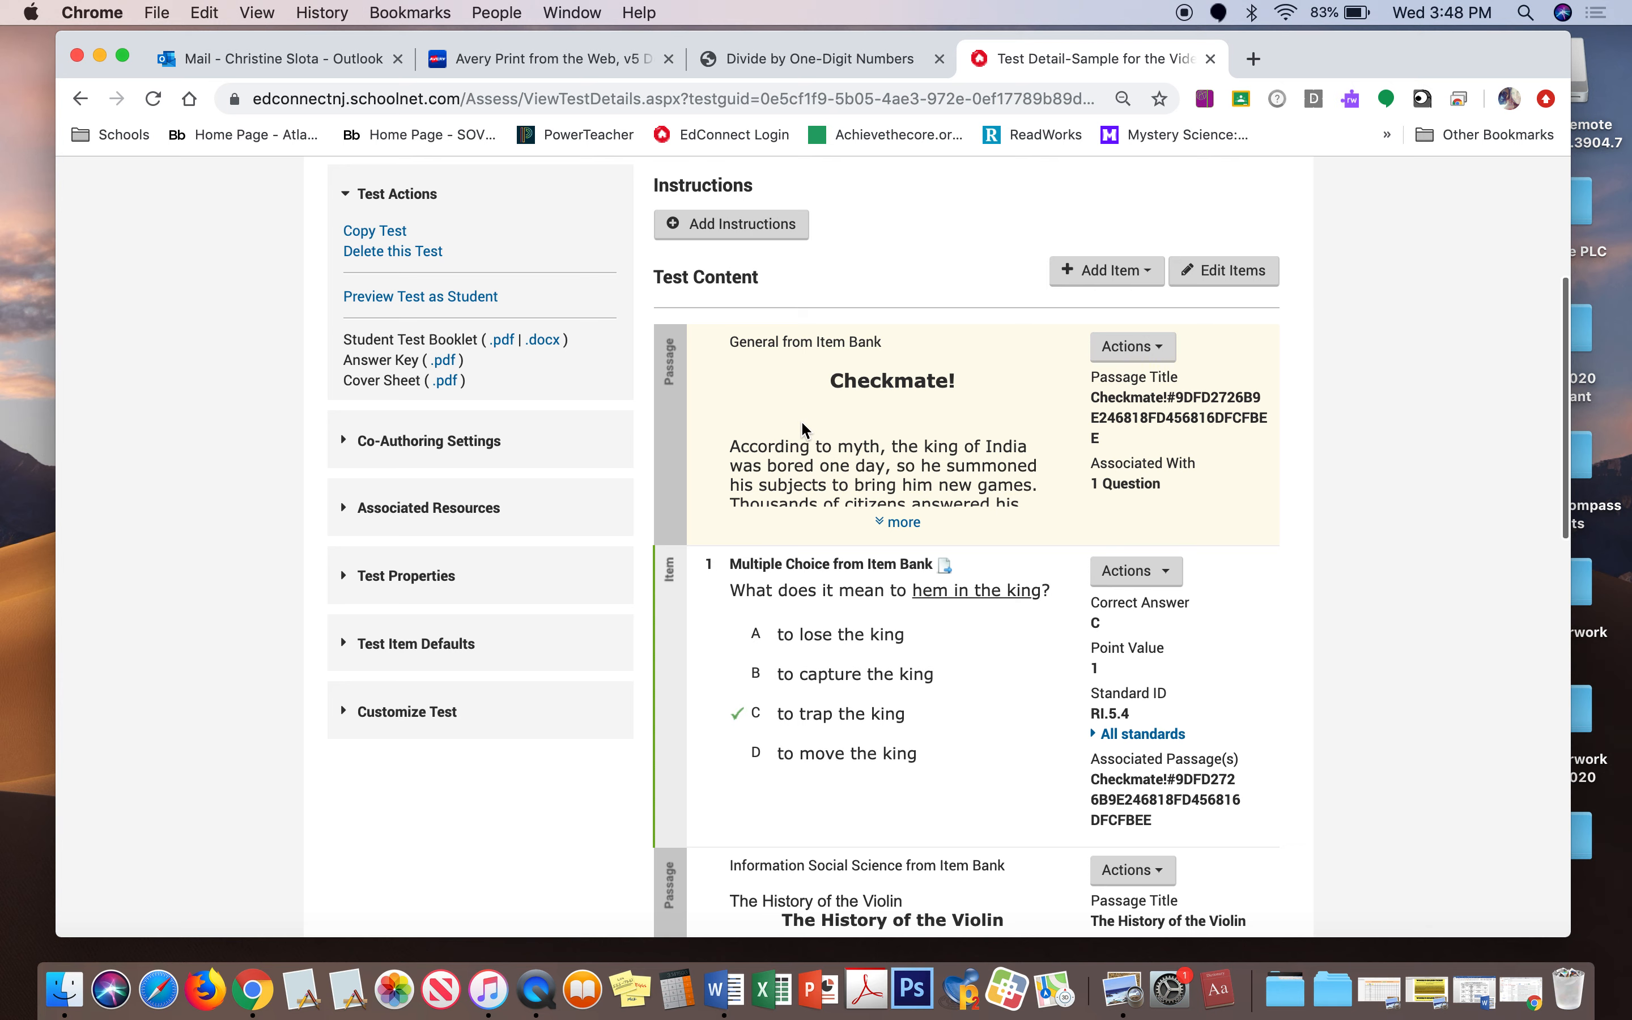
scroll(806, 428, "down", 2)
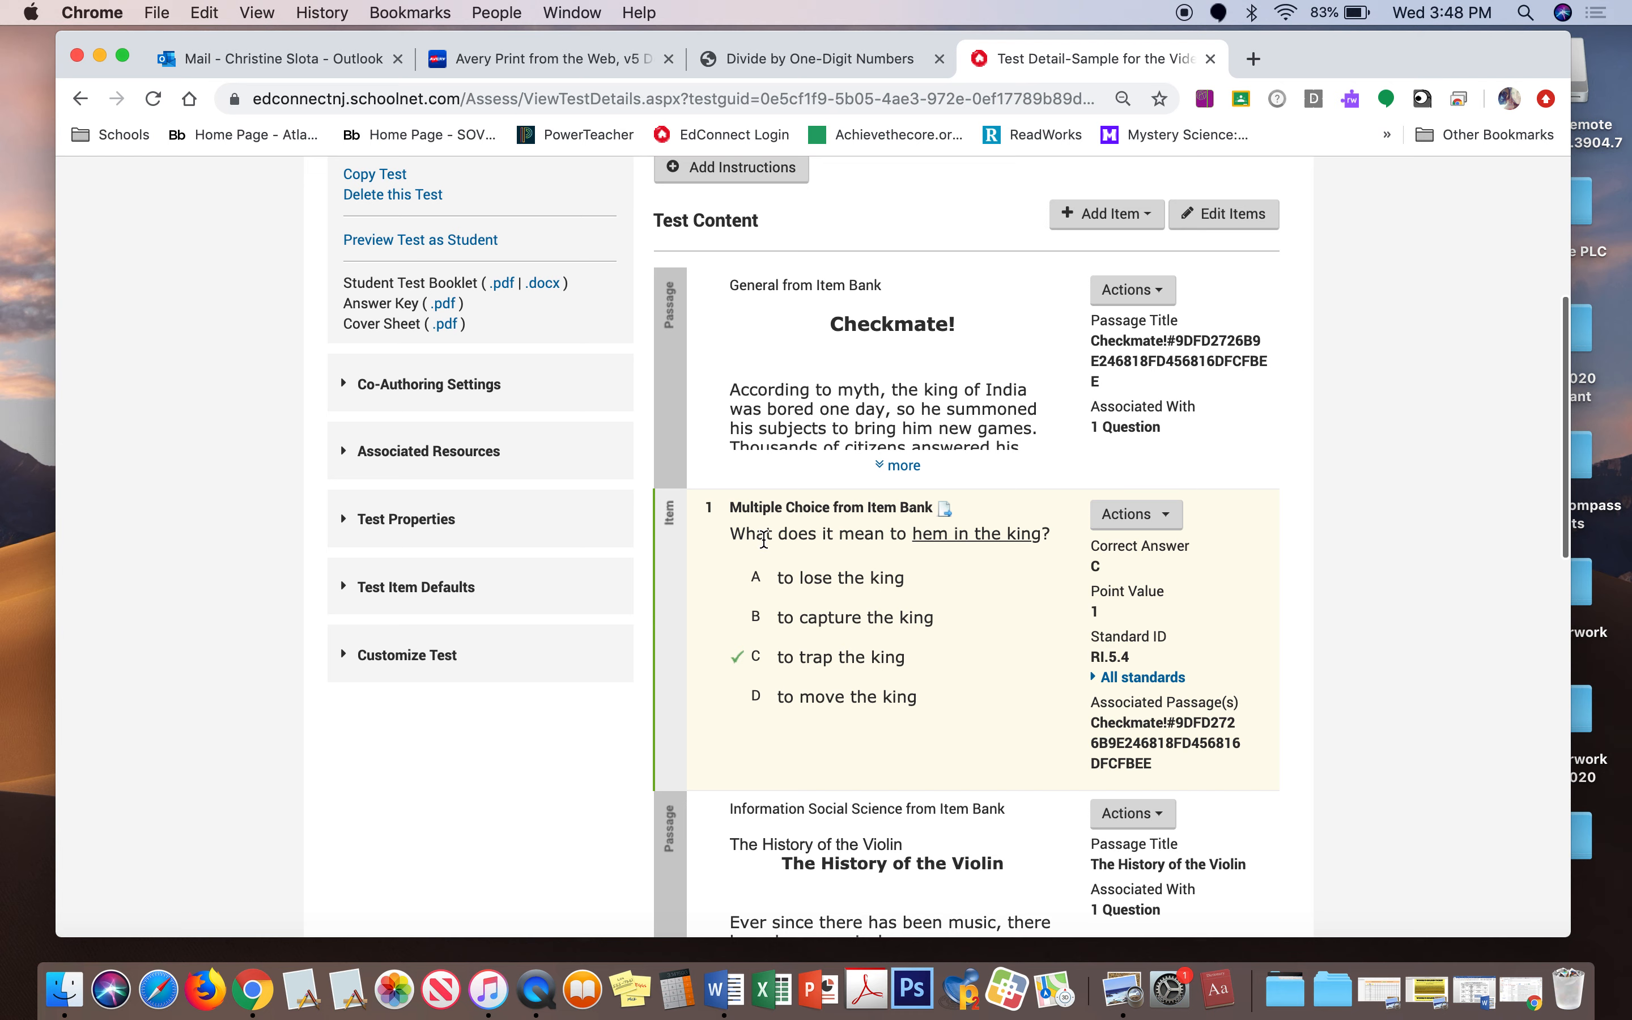
left_click(1160, 301)
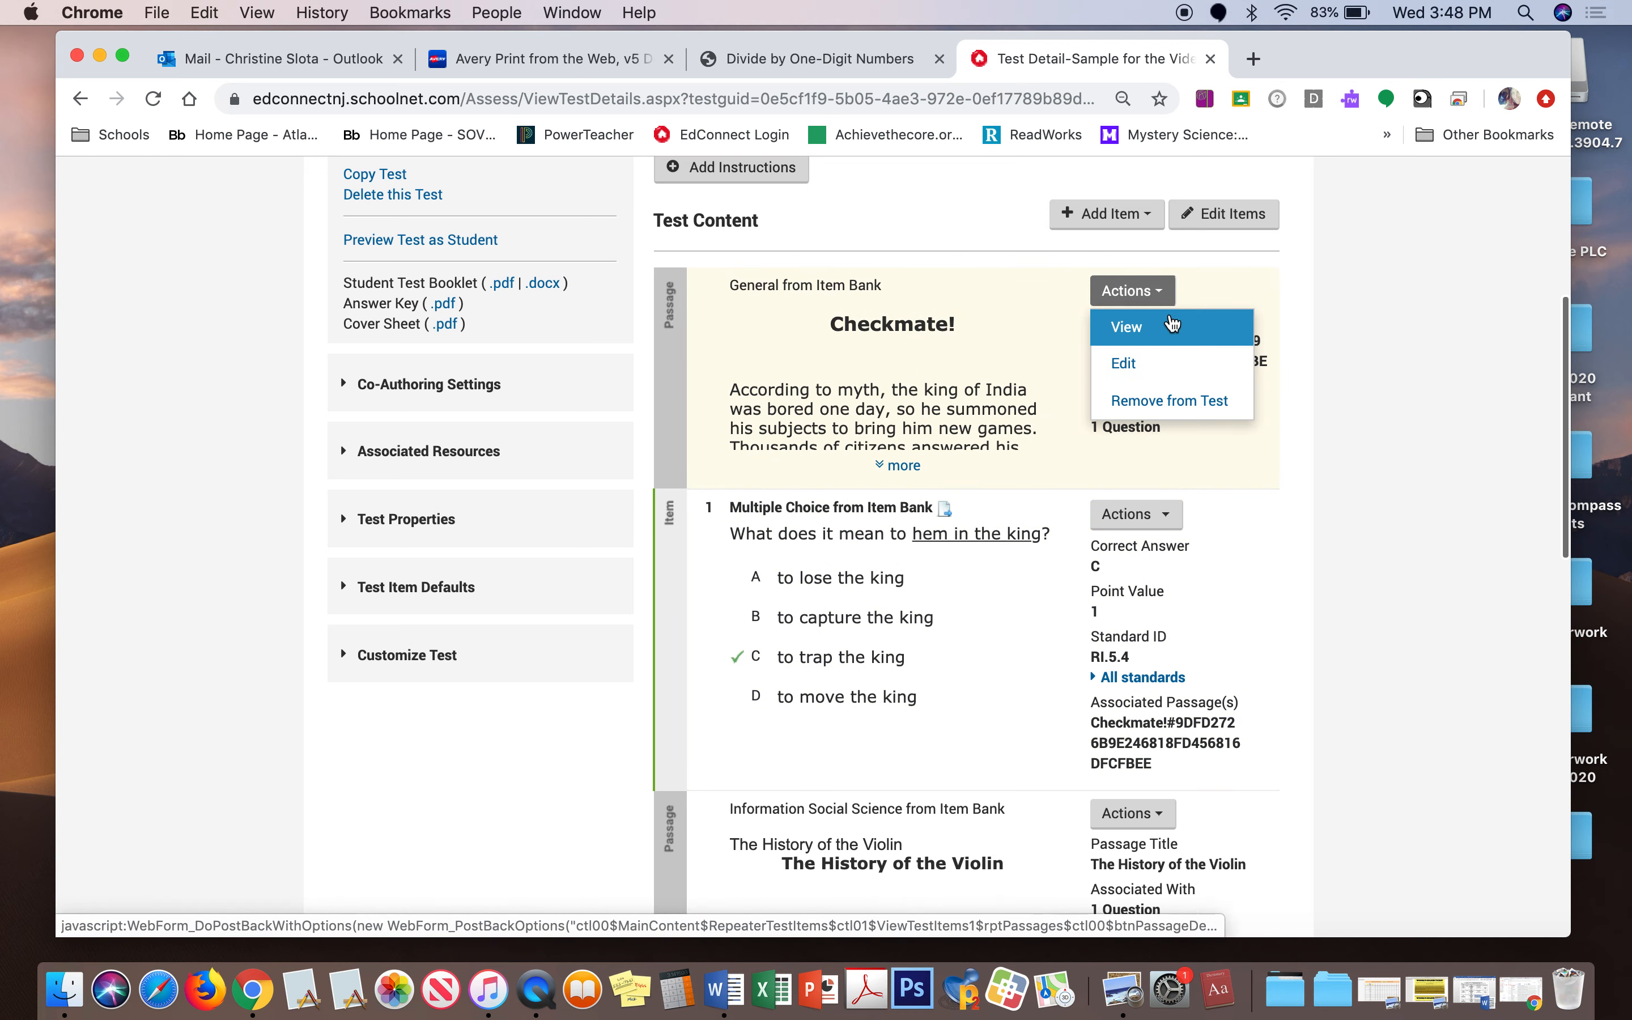
left_click(1345, 312)
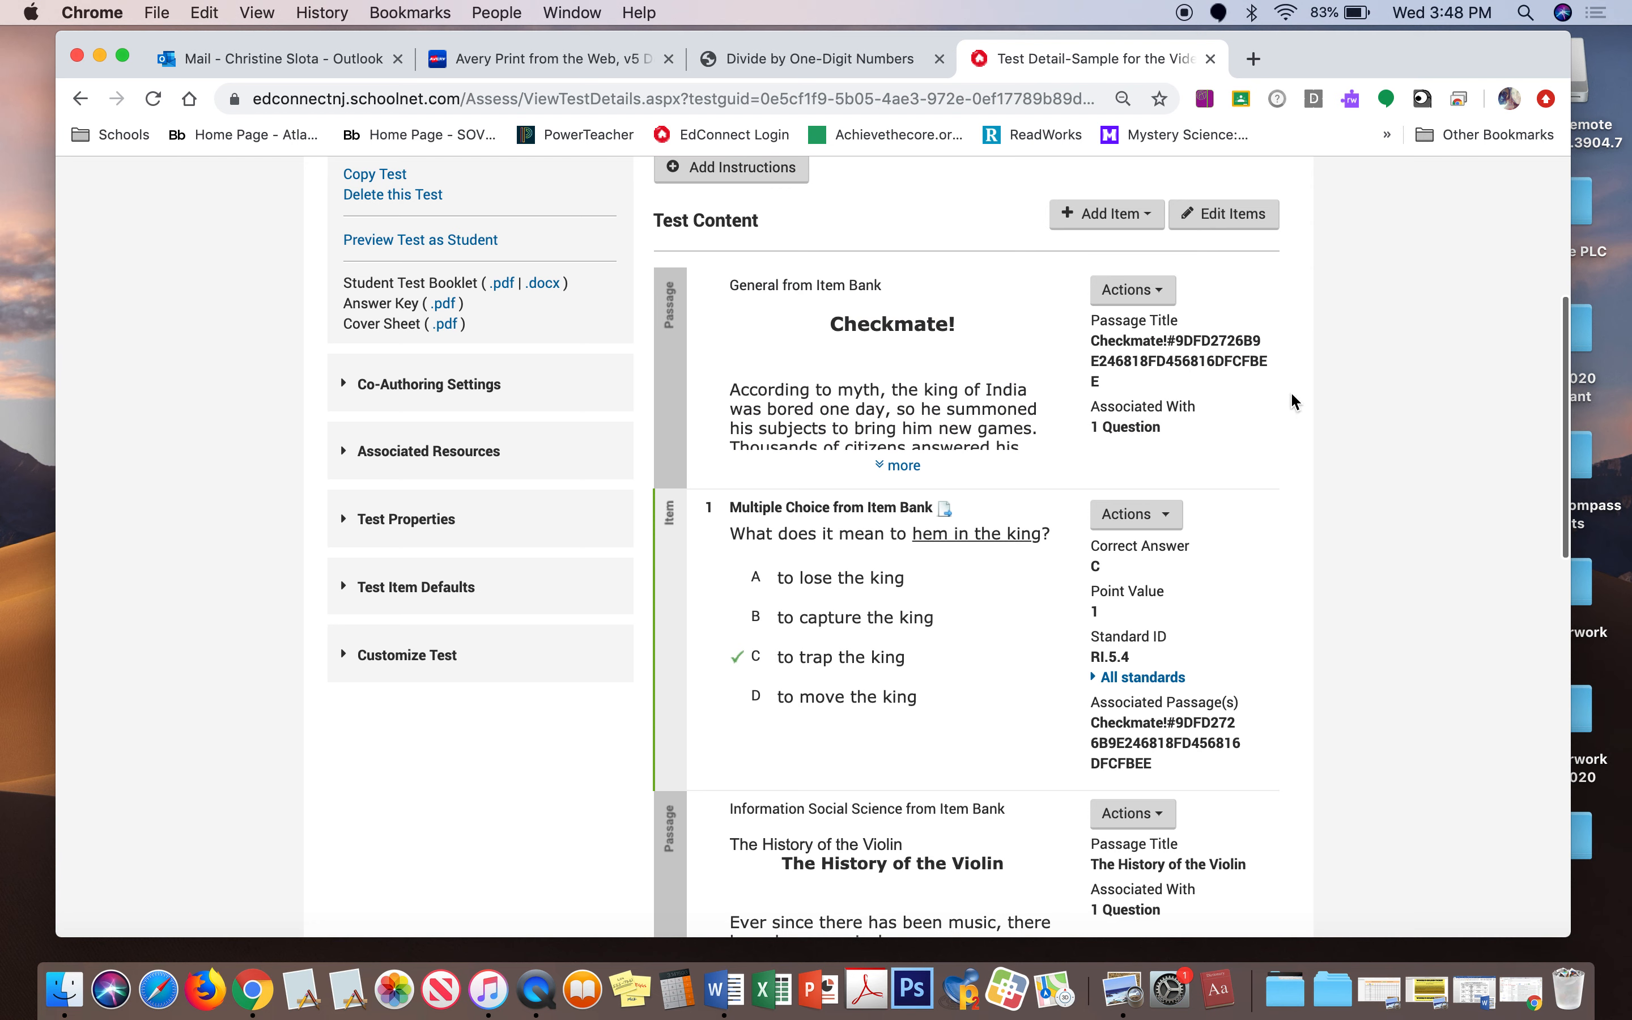
scroll(844, 574, "down", 3)
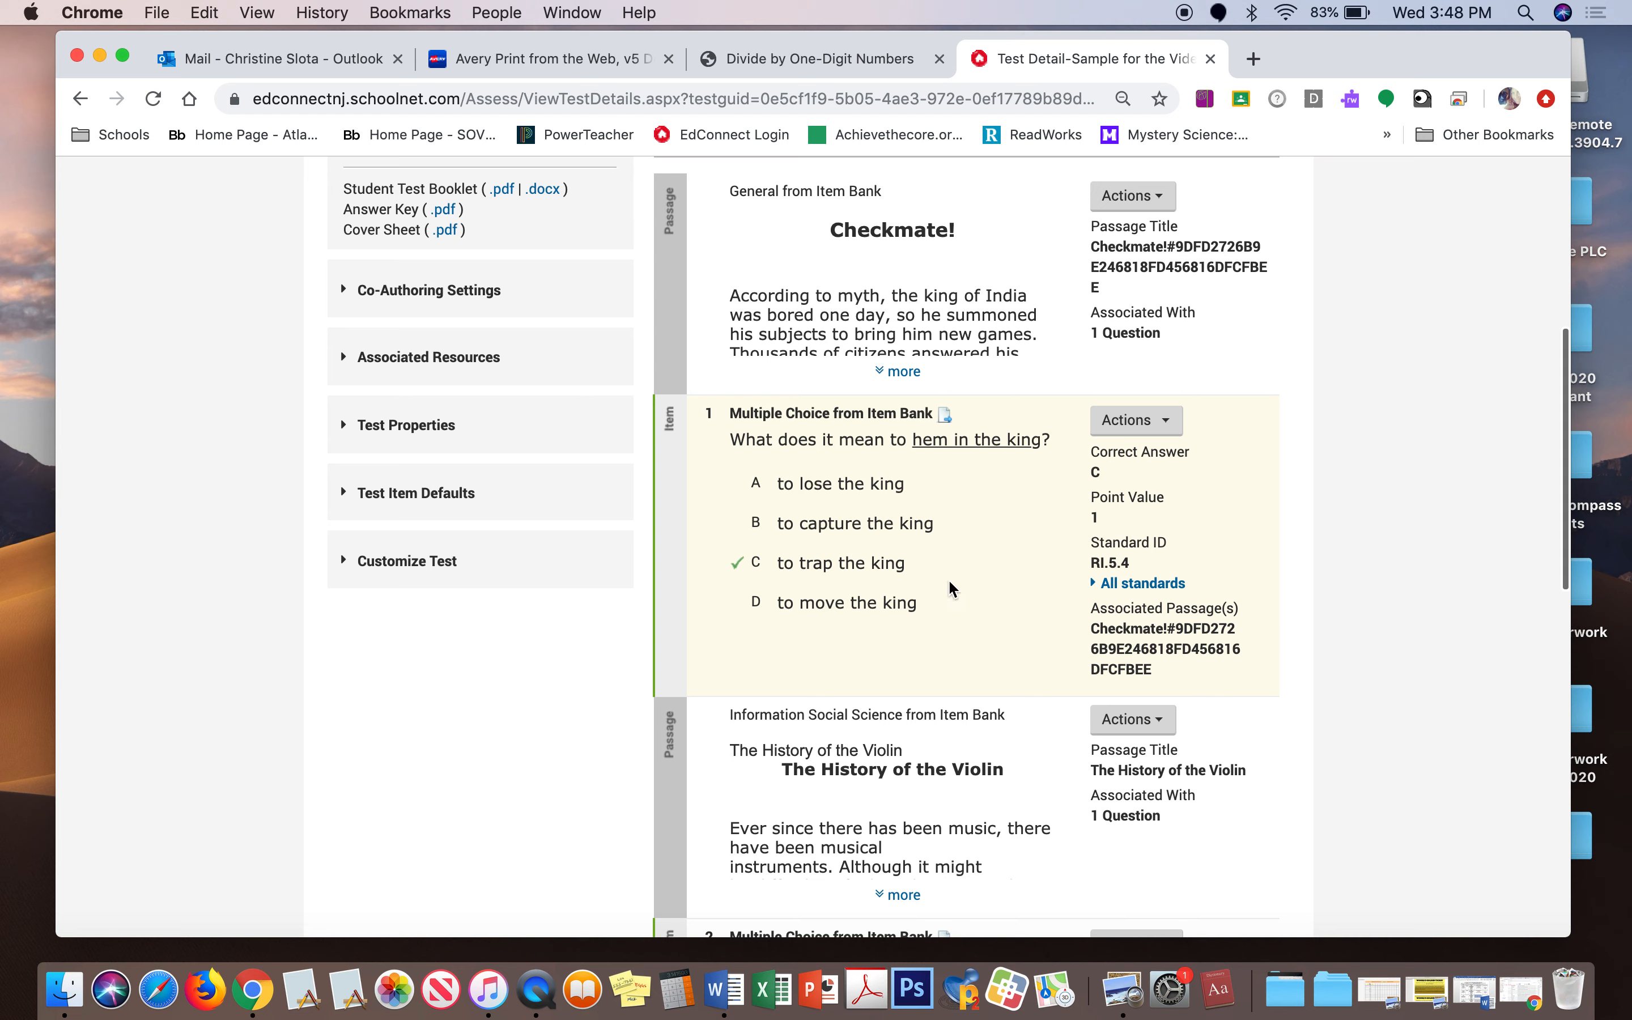
scroll(949, 579, "down", 3)
scroll(949, 578, "down", 8)
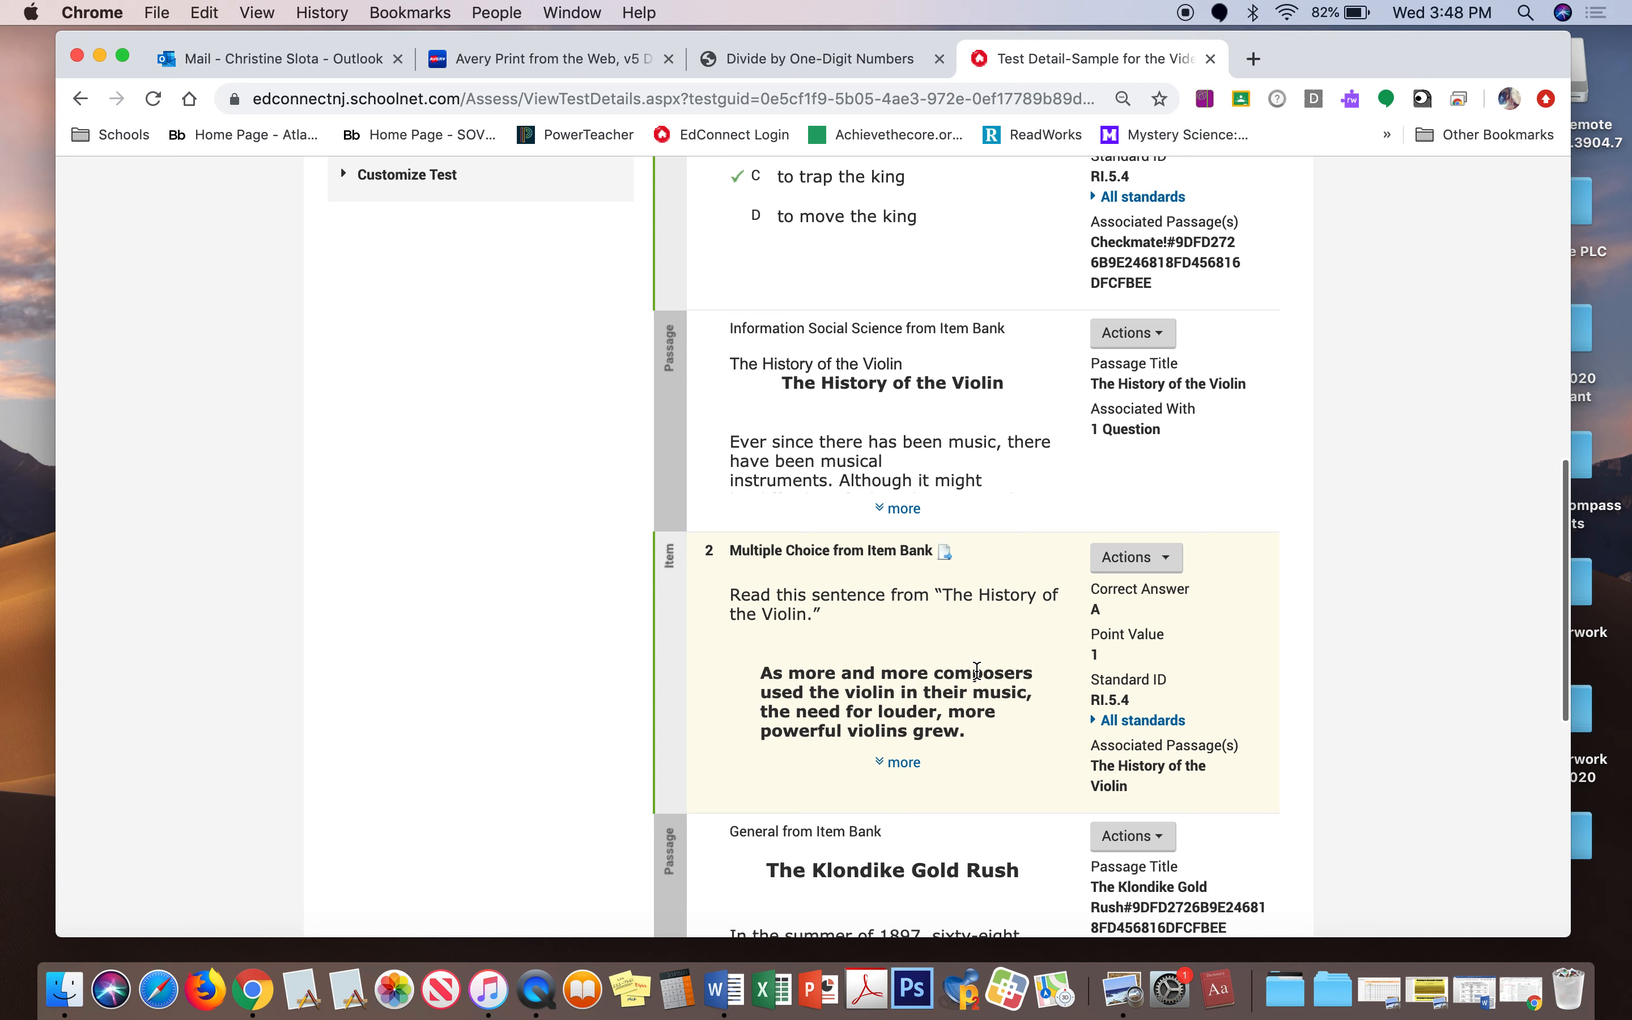
scroll(977, 670, "down", 14)
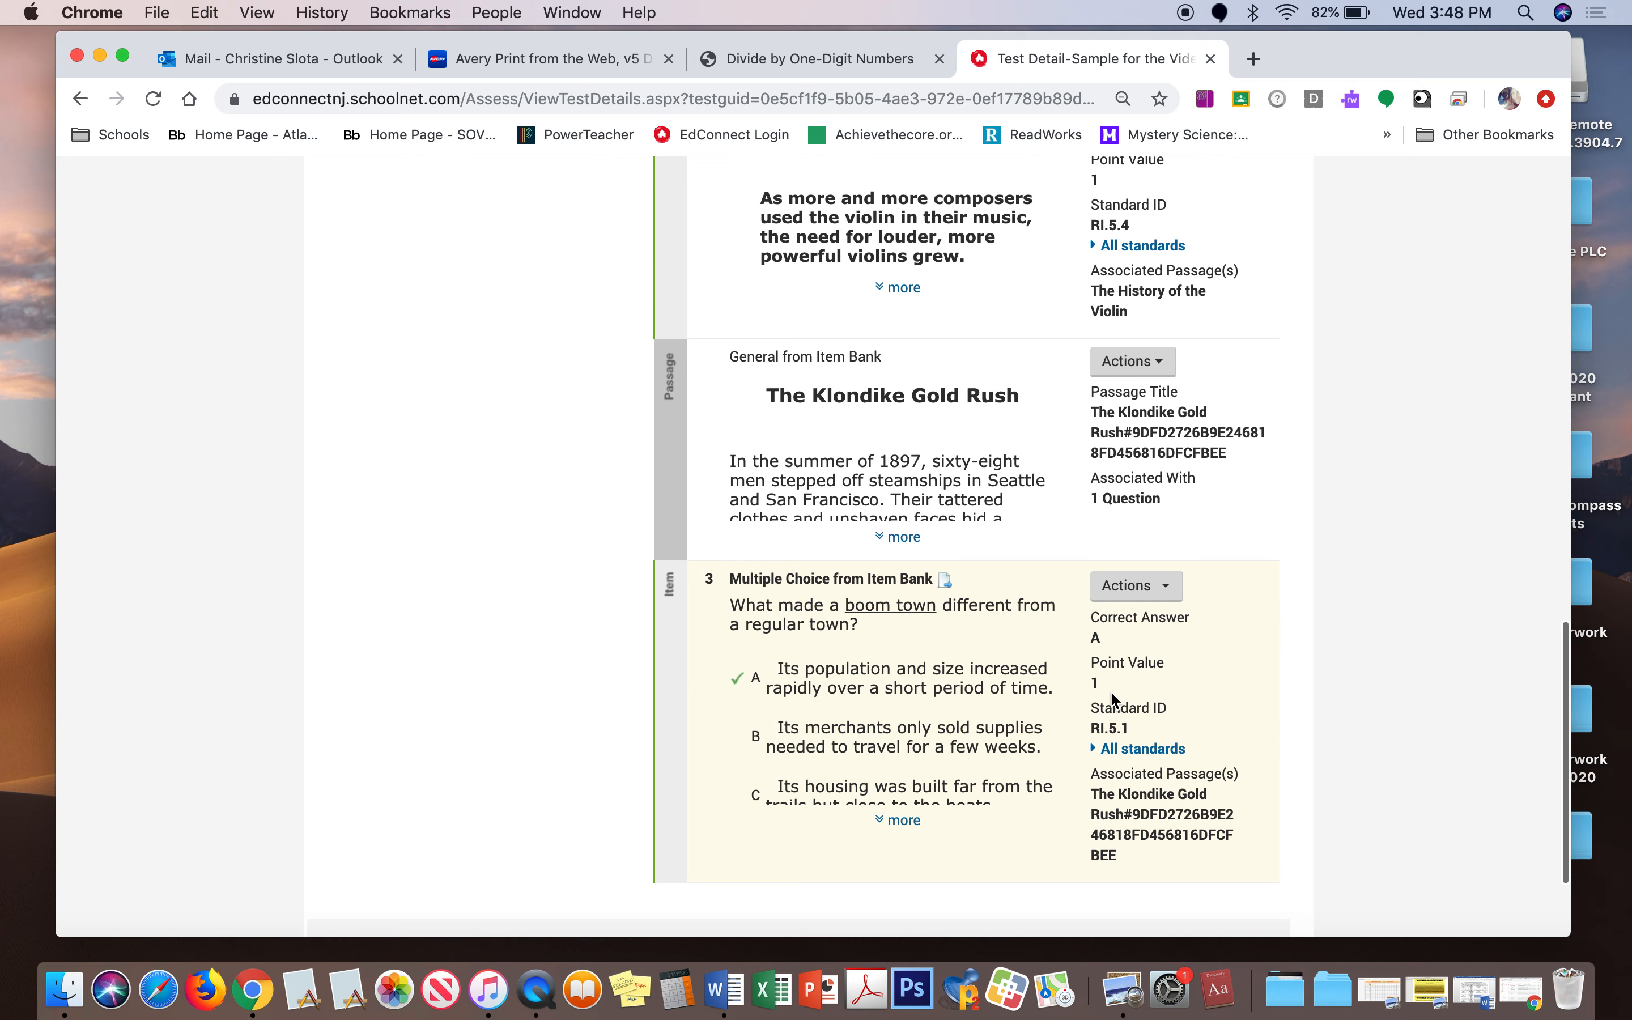
scroll(1111, 691, "up", 2)
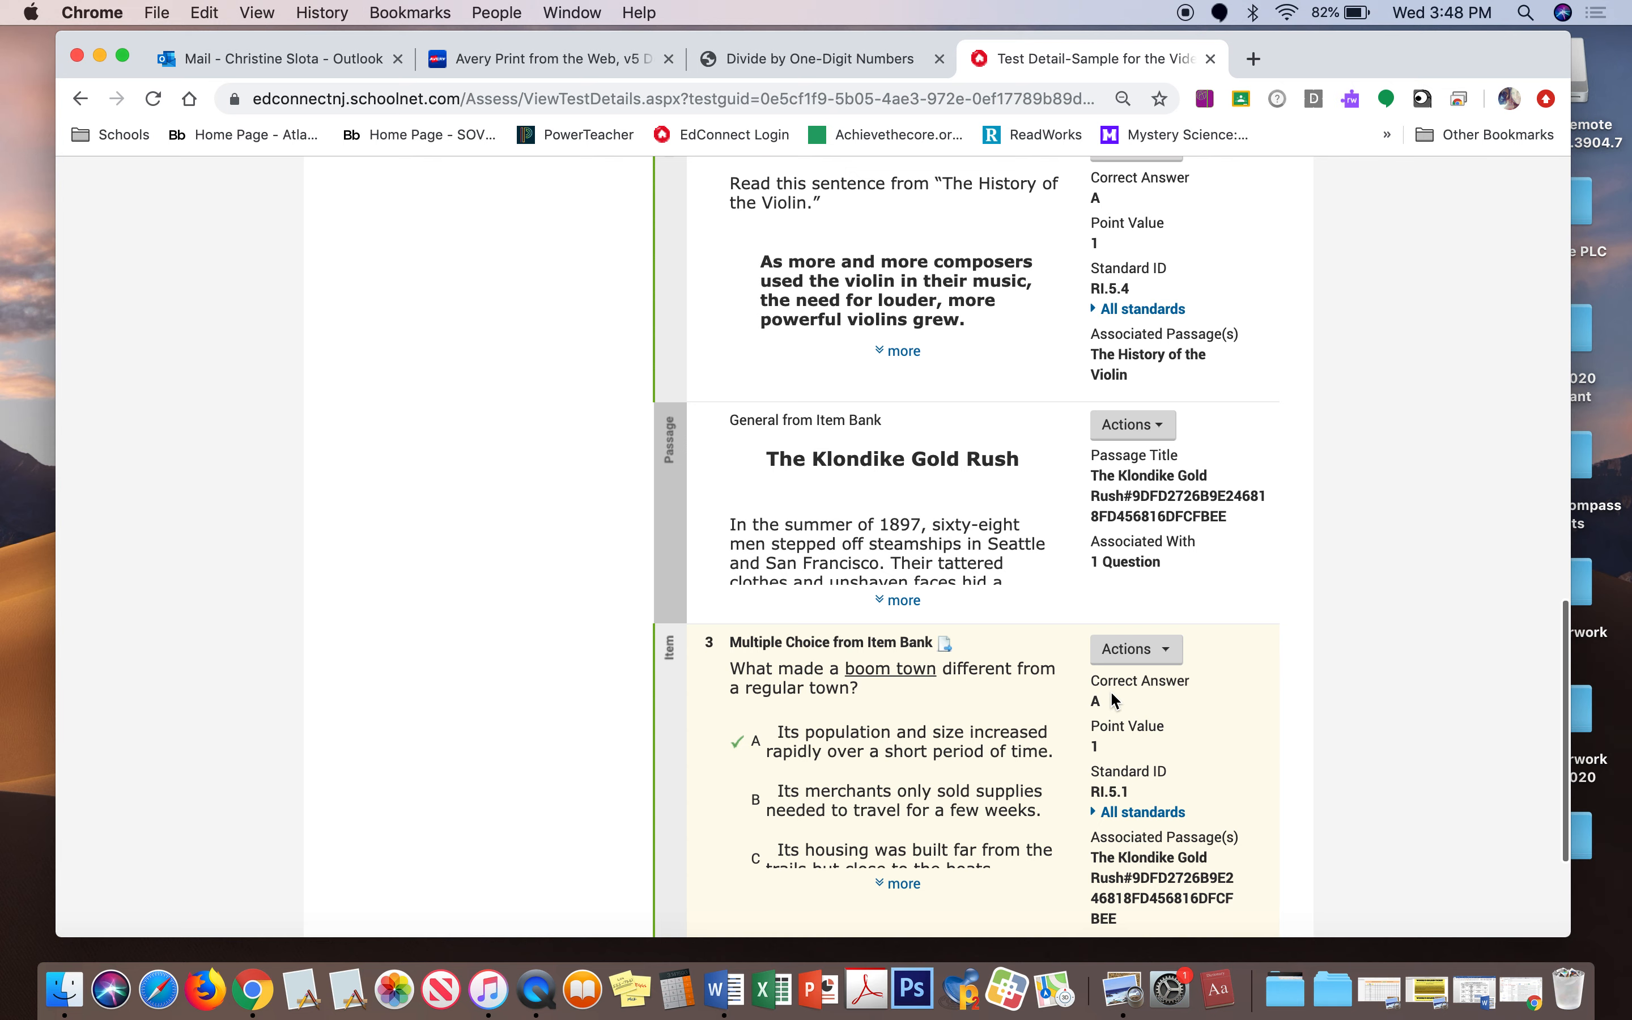
scroll(1111, 690, "up", 10)
scroll(1113, 701, "up", 2)
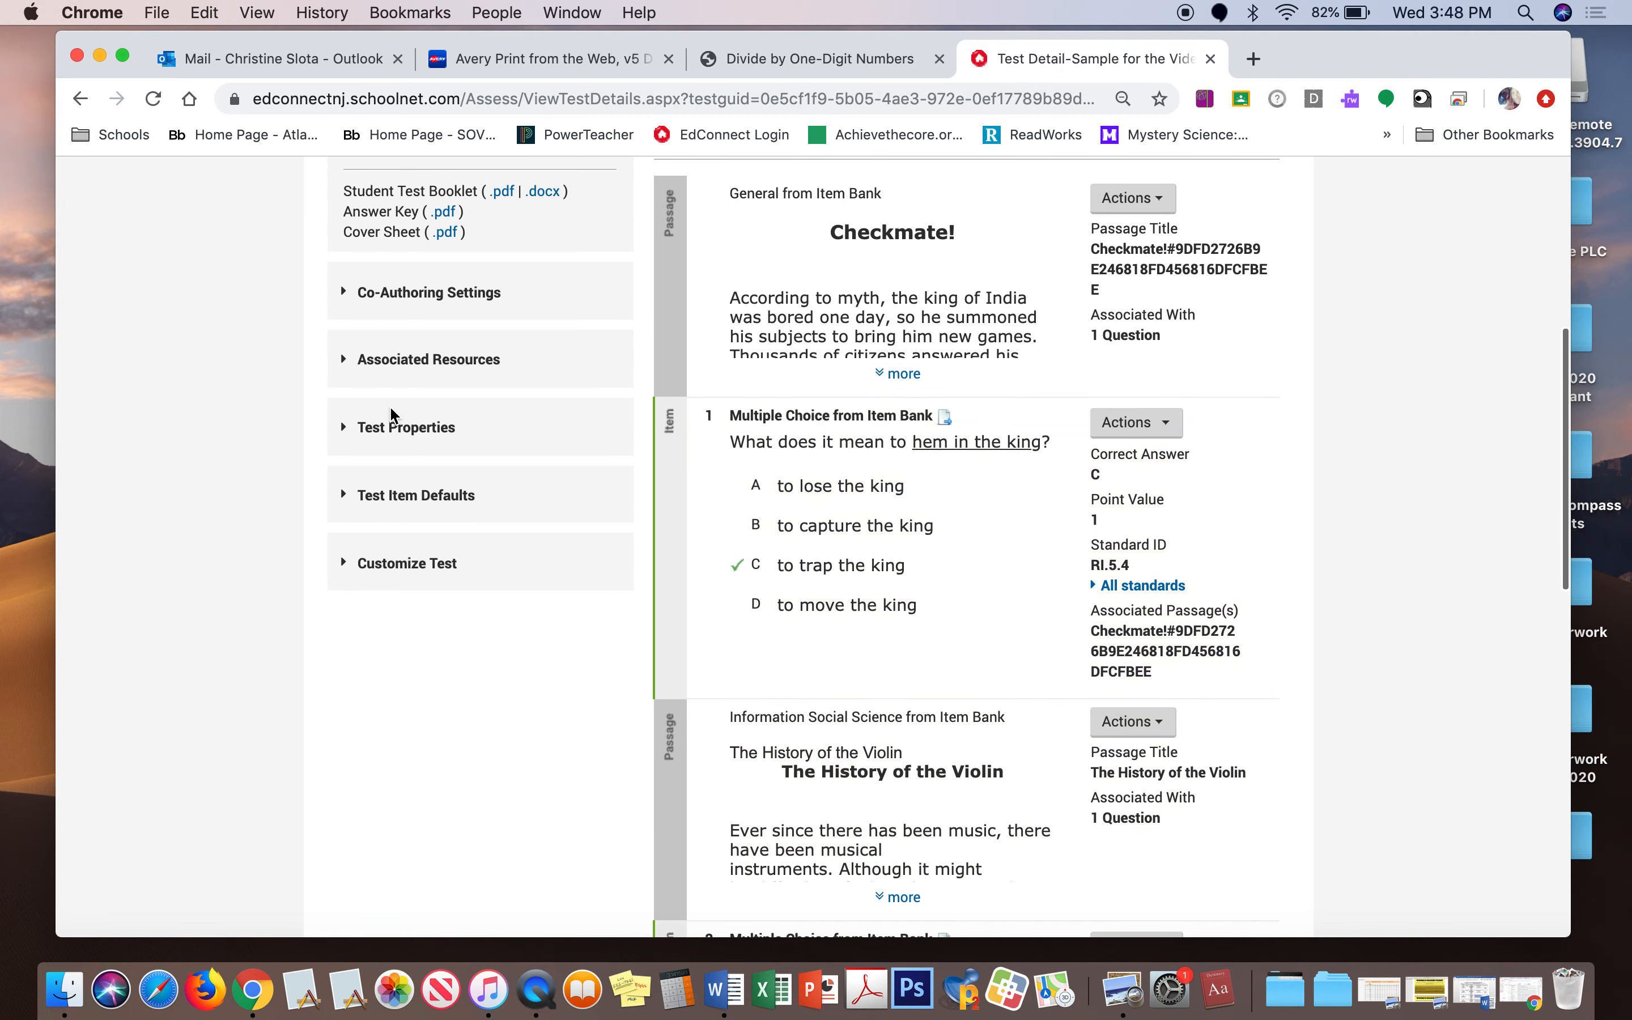
Start reordering the questions and assign number 3 to the item on "composers" from The History of the Violin
left_click(344, 563)
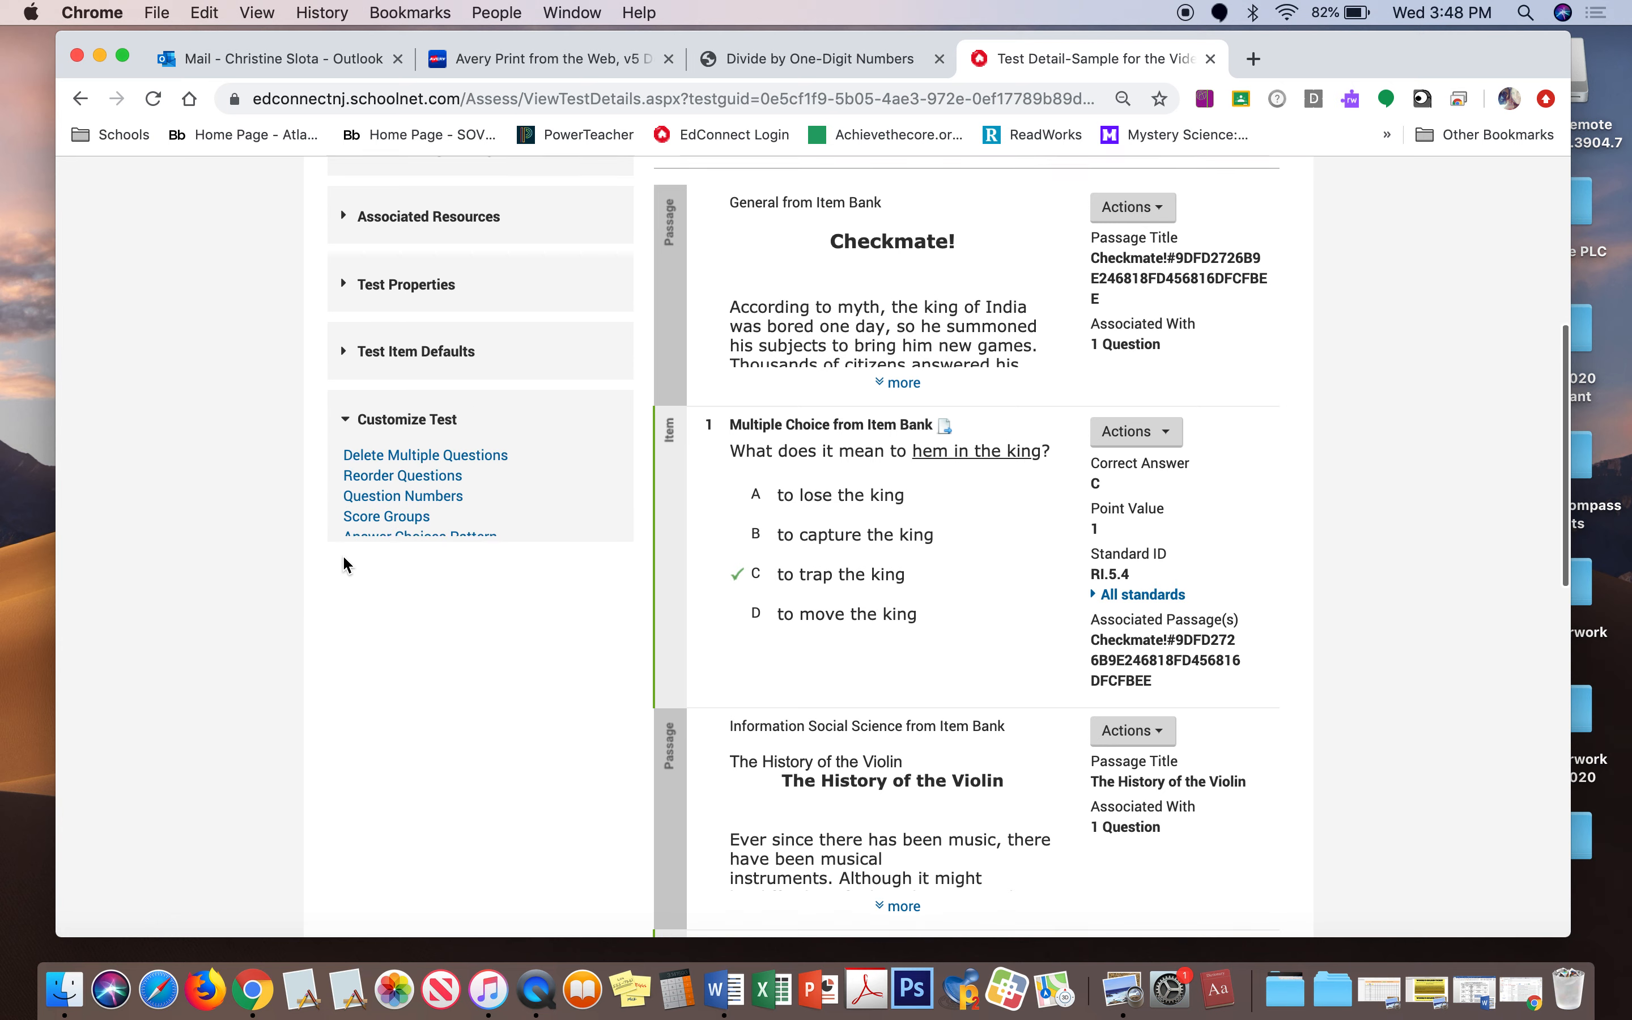
left_click(437, 478)
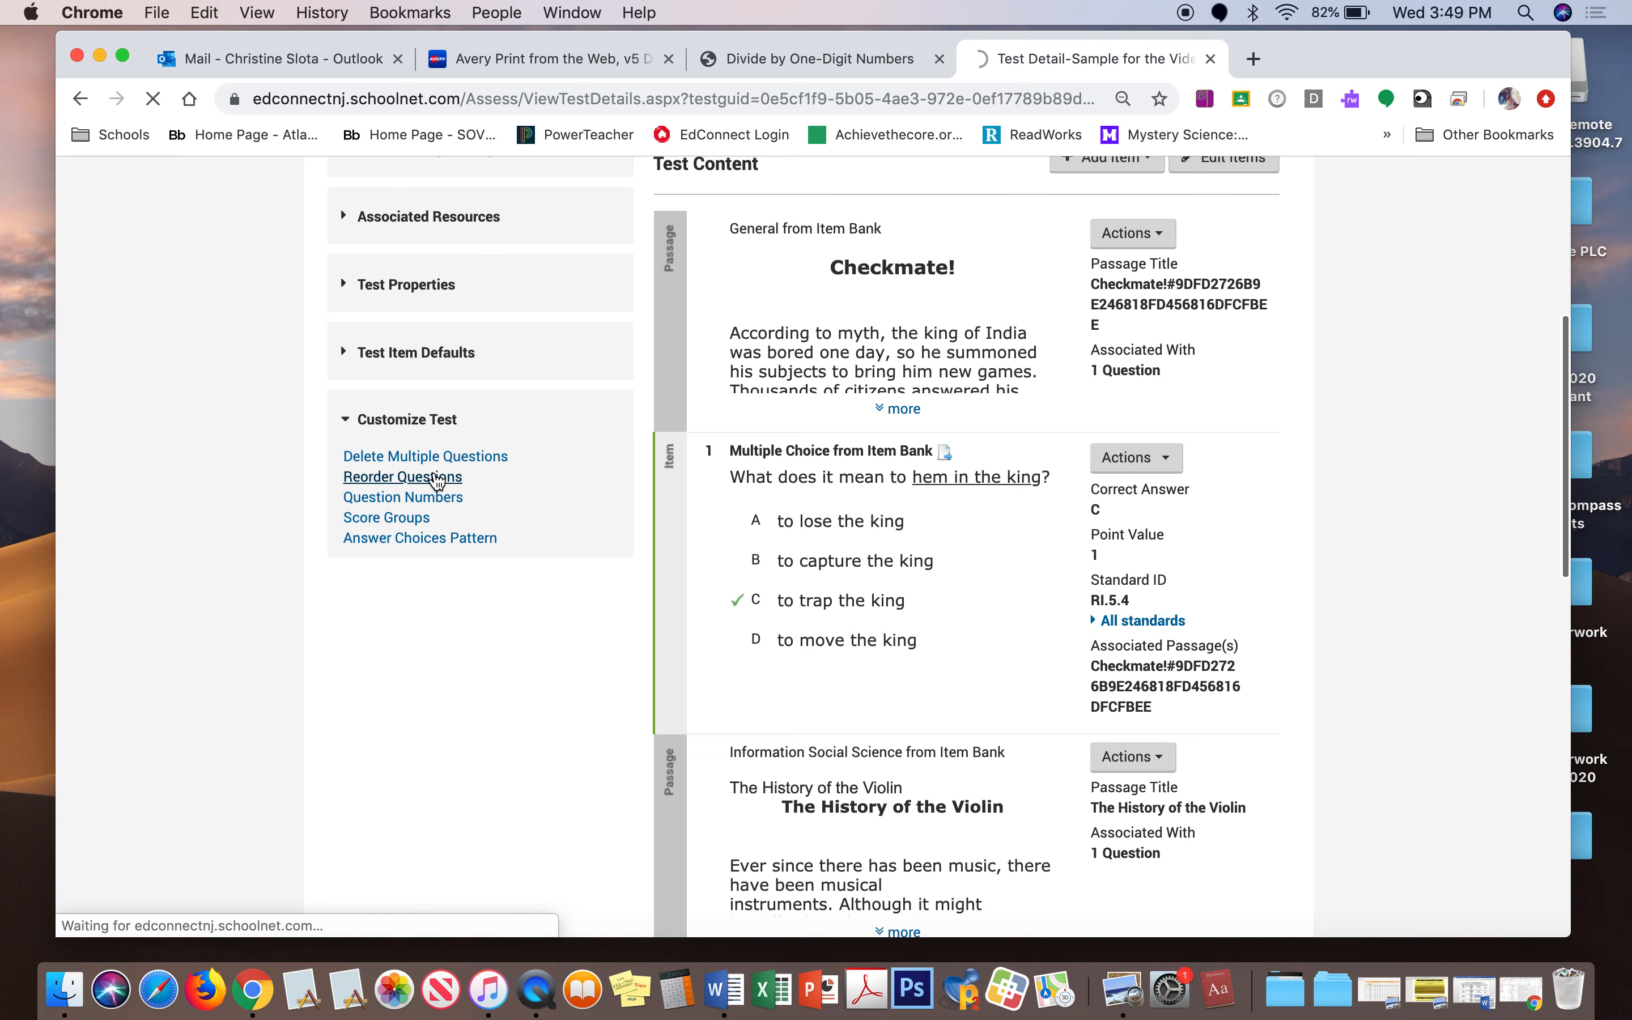
scroll(926, 661, "down", 8)
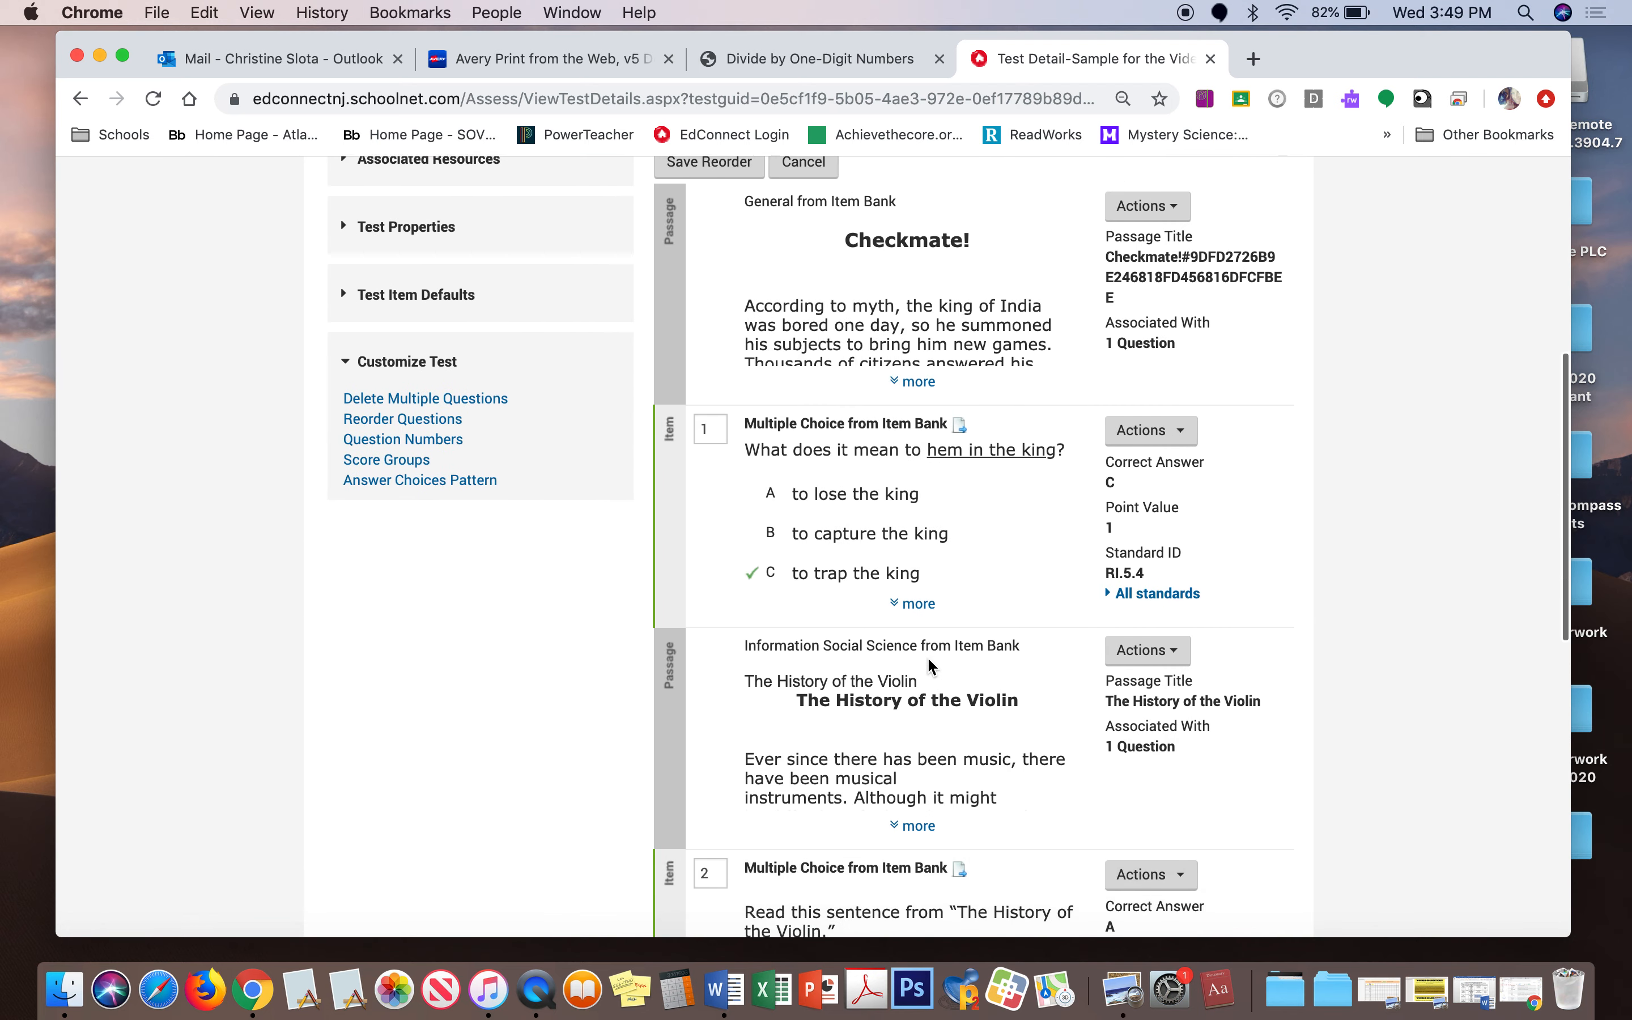
scroll(926, 657, "down", 3)
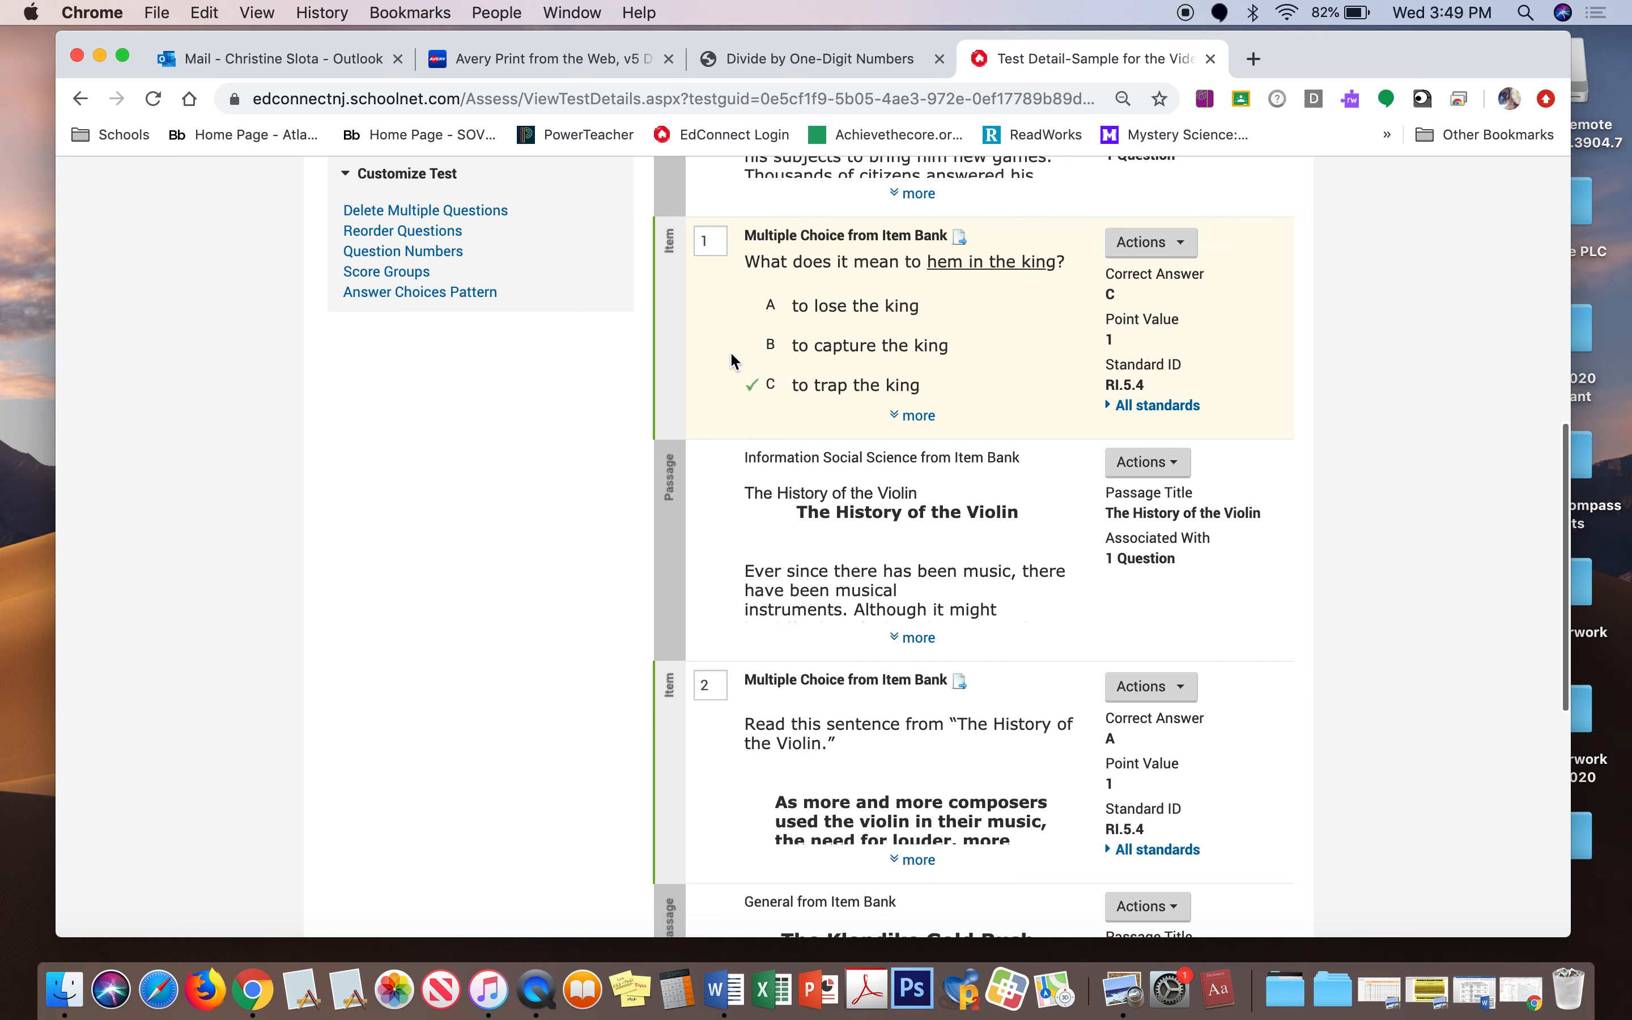
scroll(766, 645, "down", 2)
left_click(721, 574)
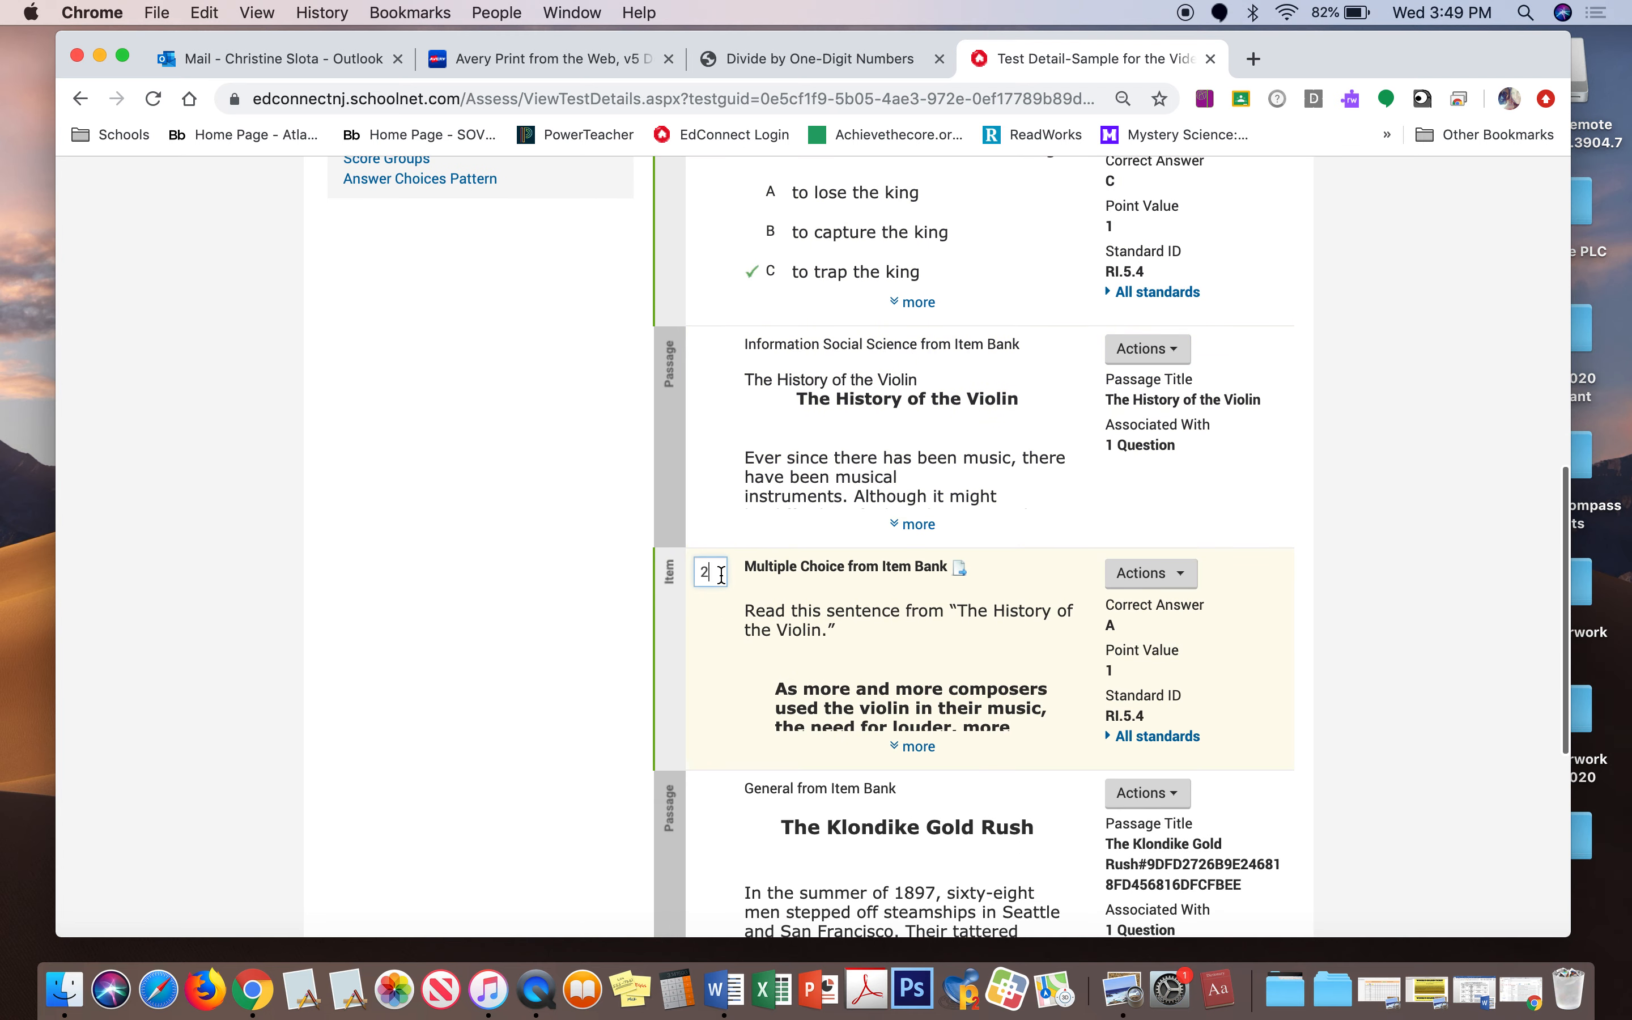
key("BackSpace")
type("3")
Assign number 2 to the boom town item from The Klondike Gold Rush
scroll(721, 574, "down", 8)
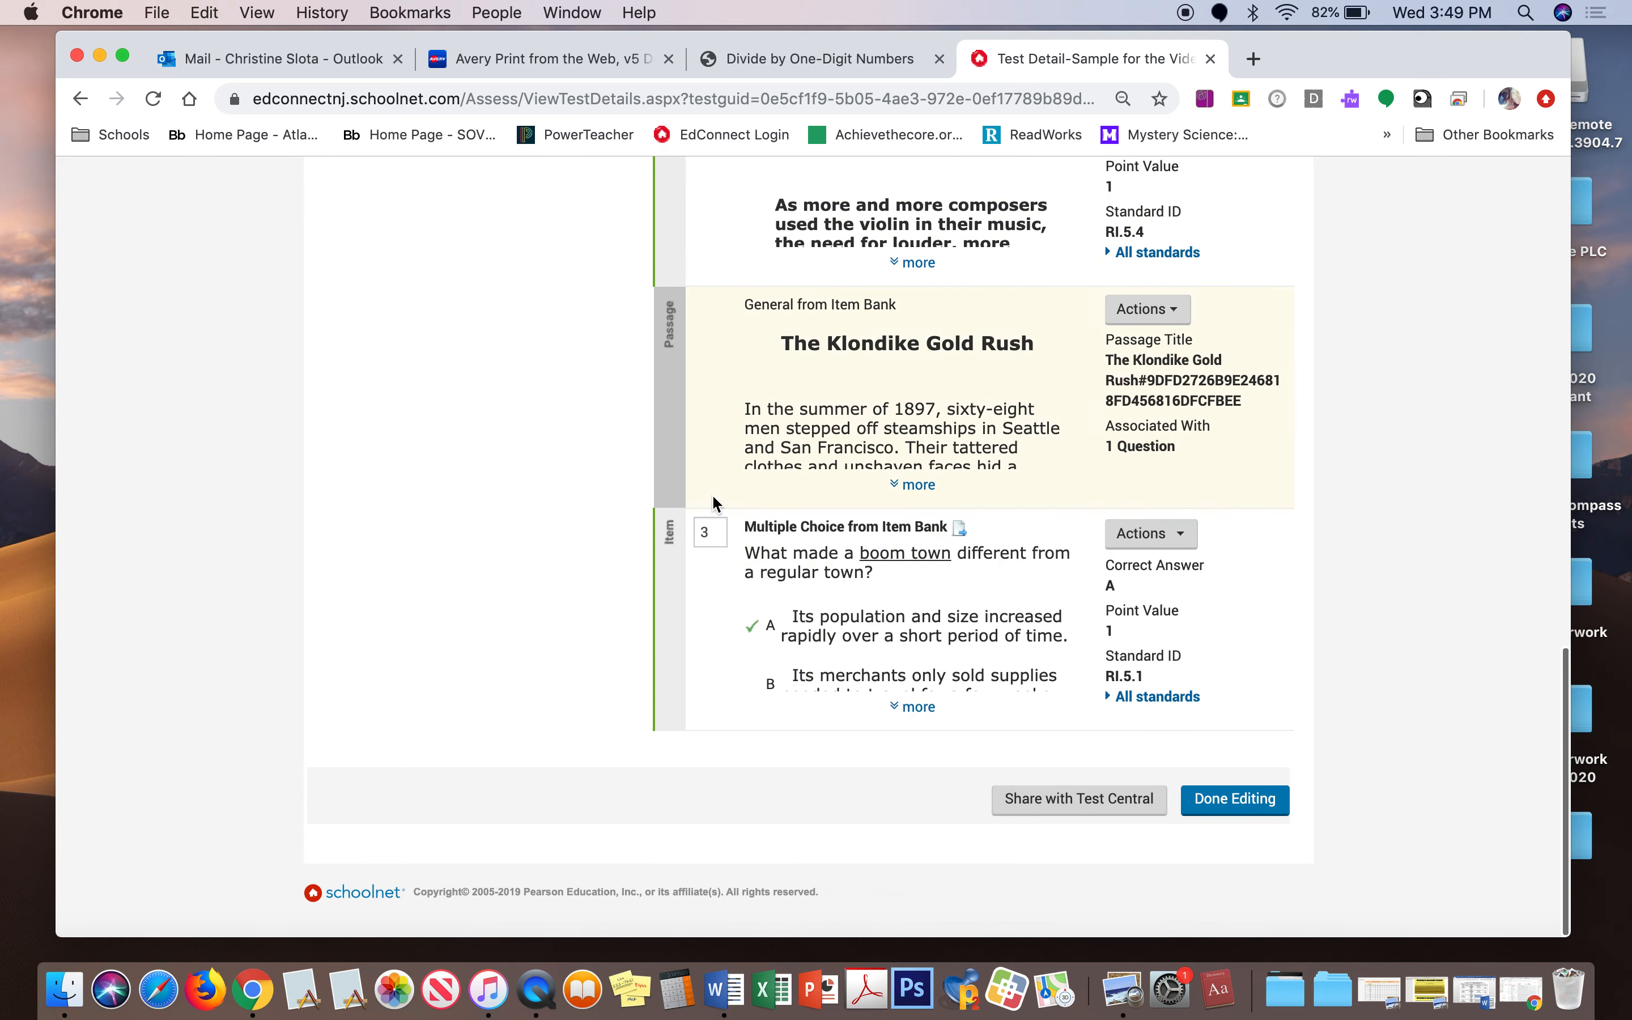
left_click(716, 534)
key("BackSpace")
type("2")
scroll(1270, 634, "up", 10)
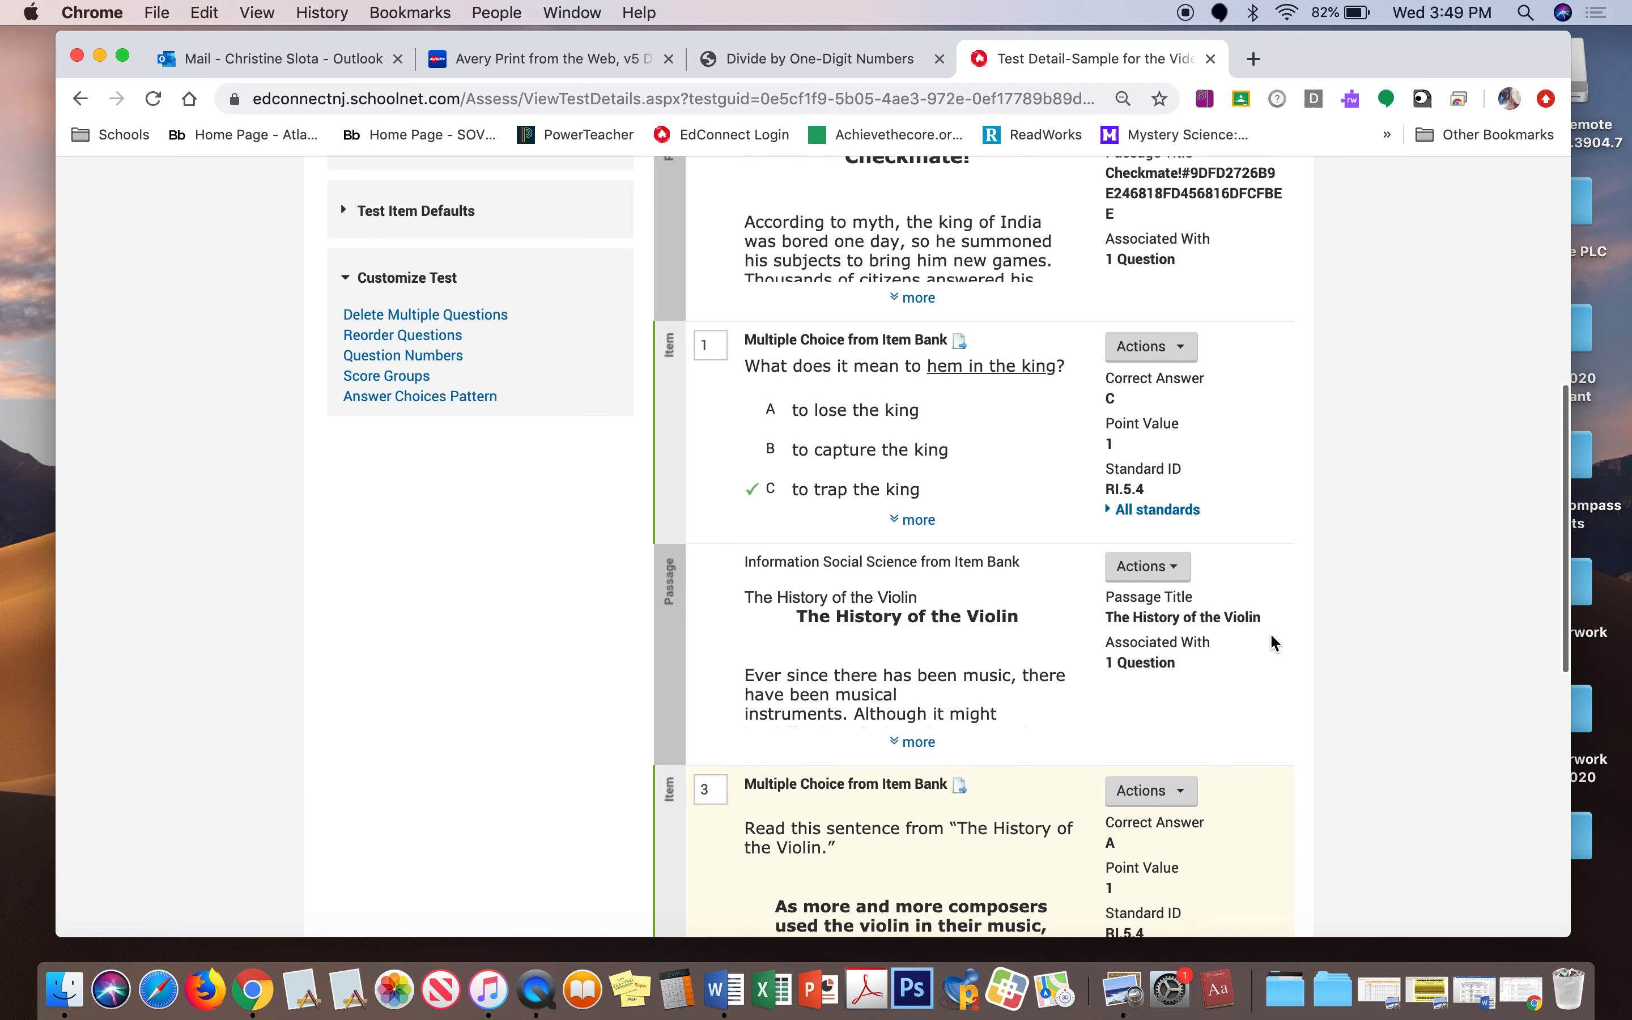
Save the question reorder and check the resulting order and numbers of the items in the test content
scroll(1270, 642, "up", 4)
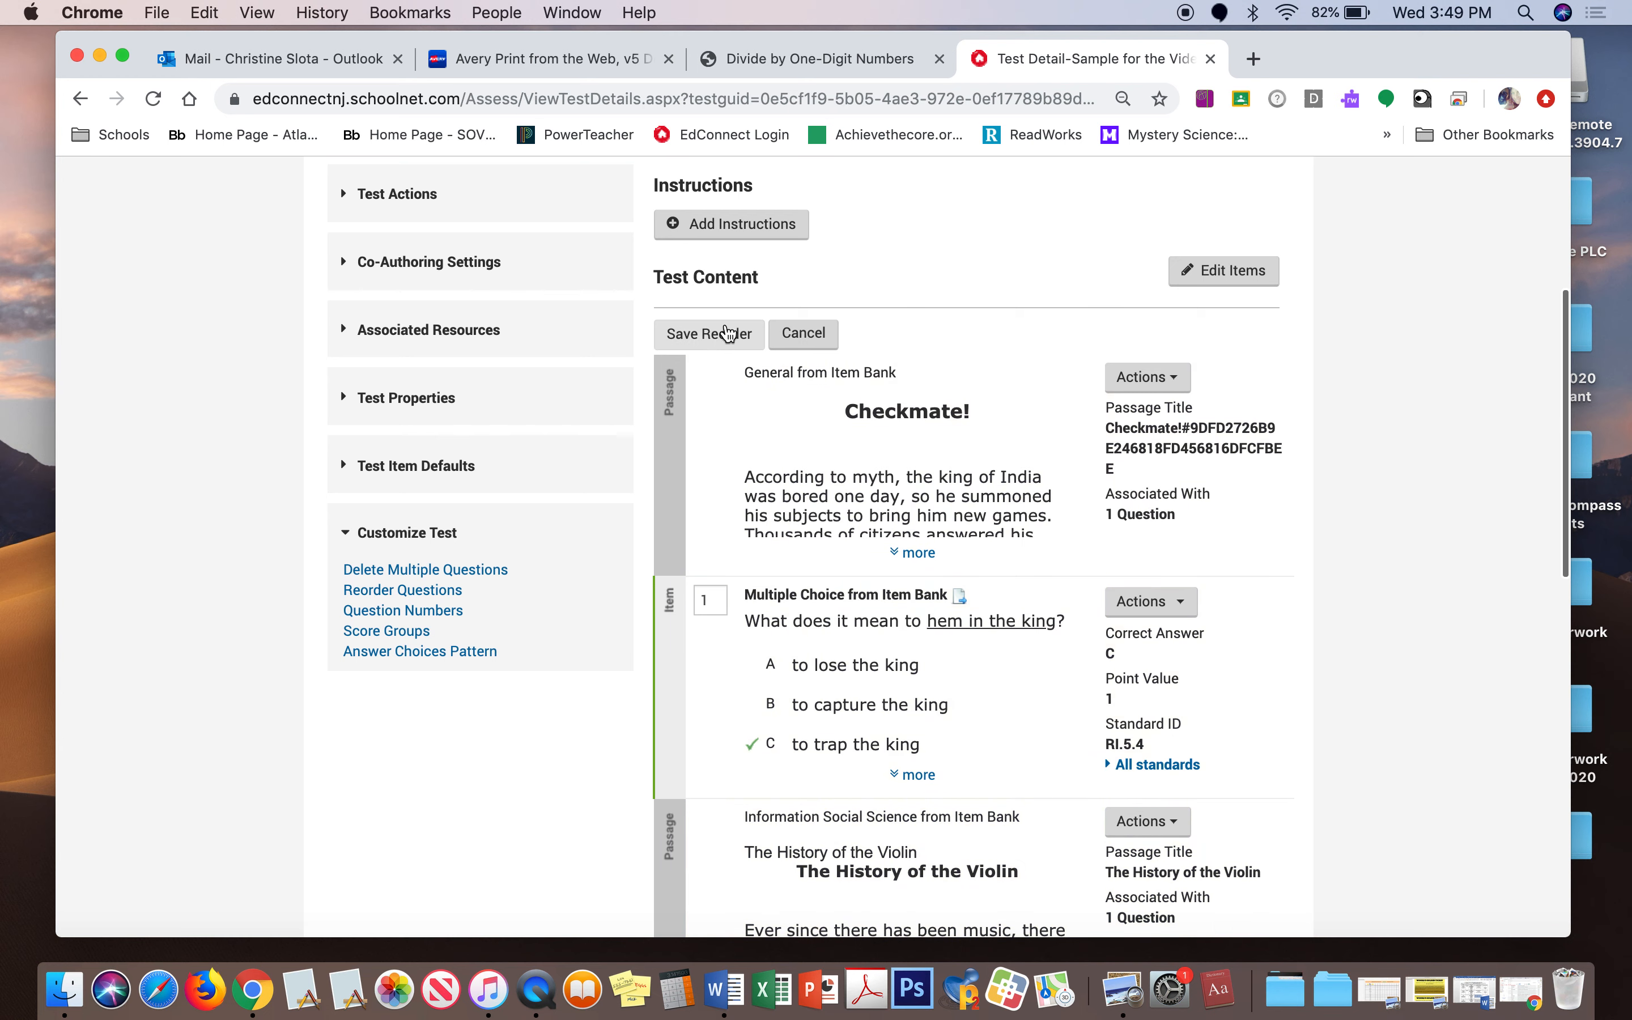
left_click(723, 342)
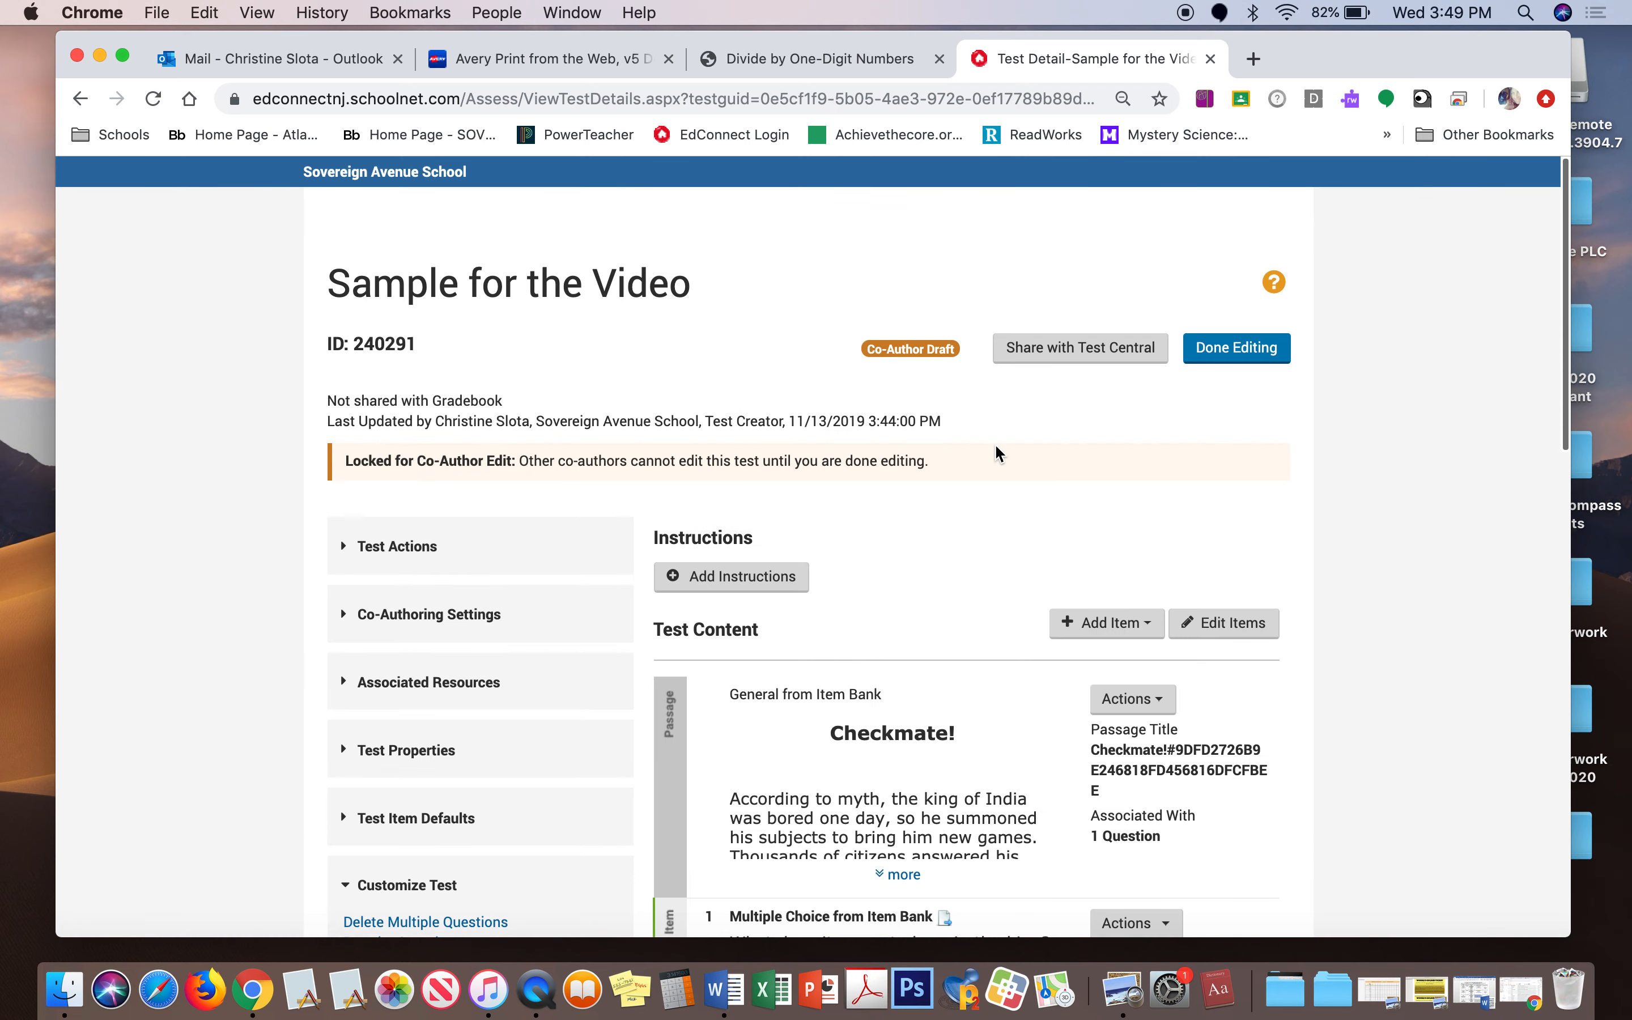
scroll(1000, 634, "down", 8)
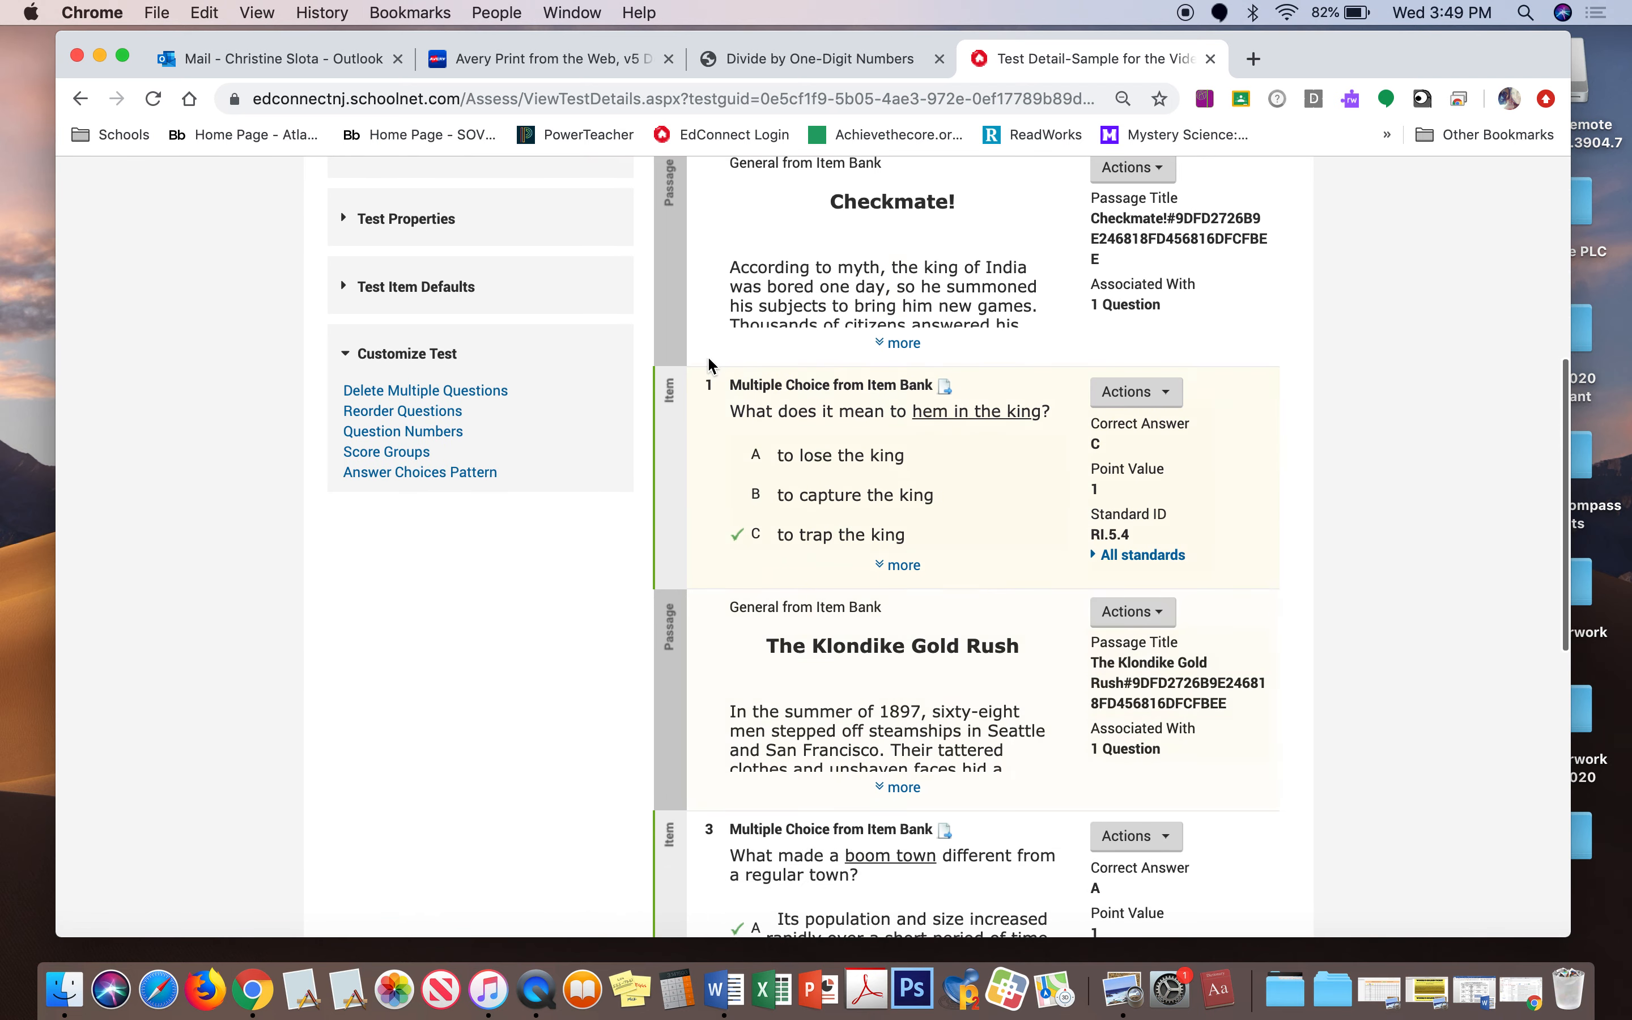
scroll(774, 704, "down", 5)
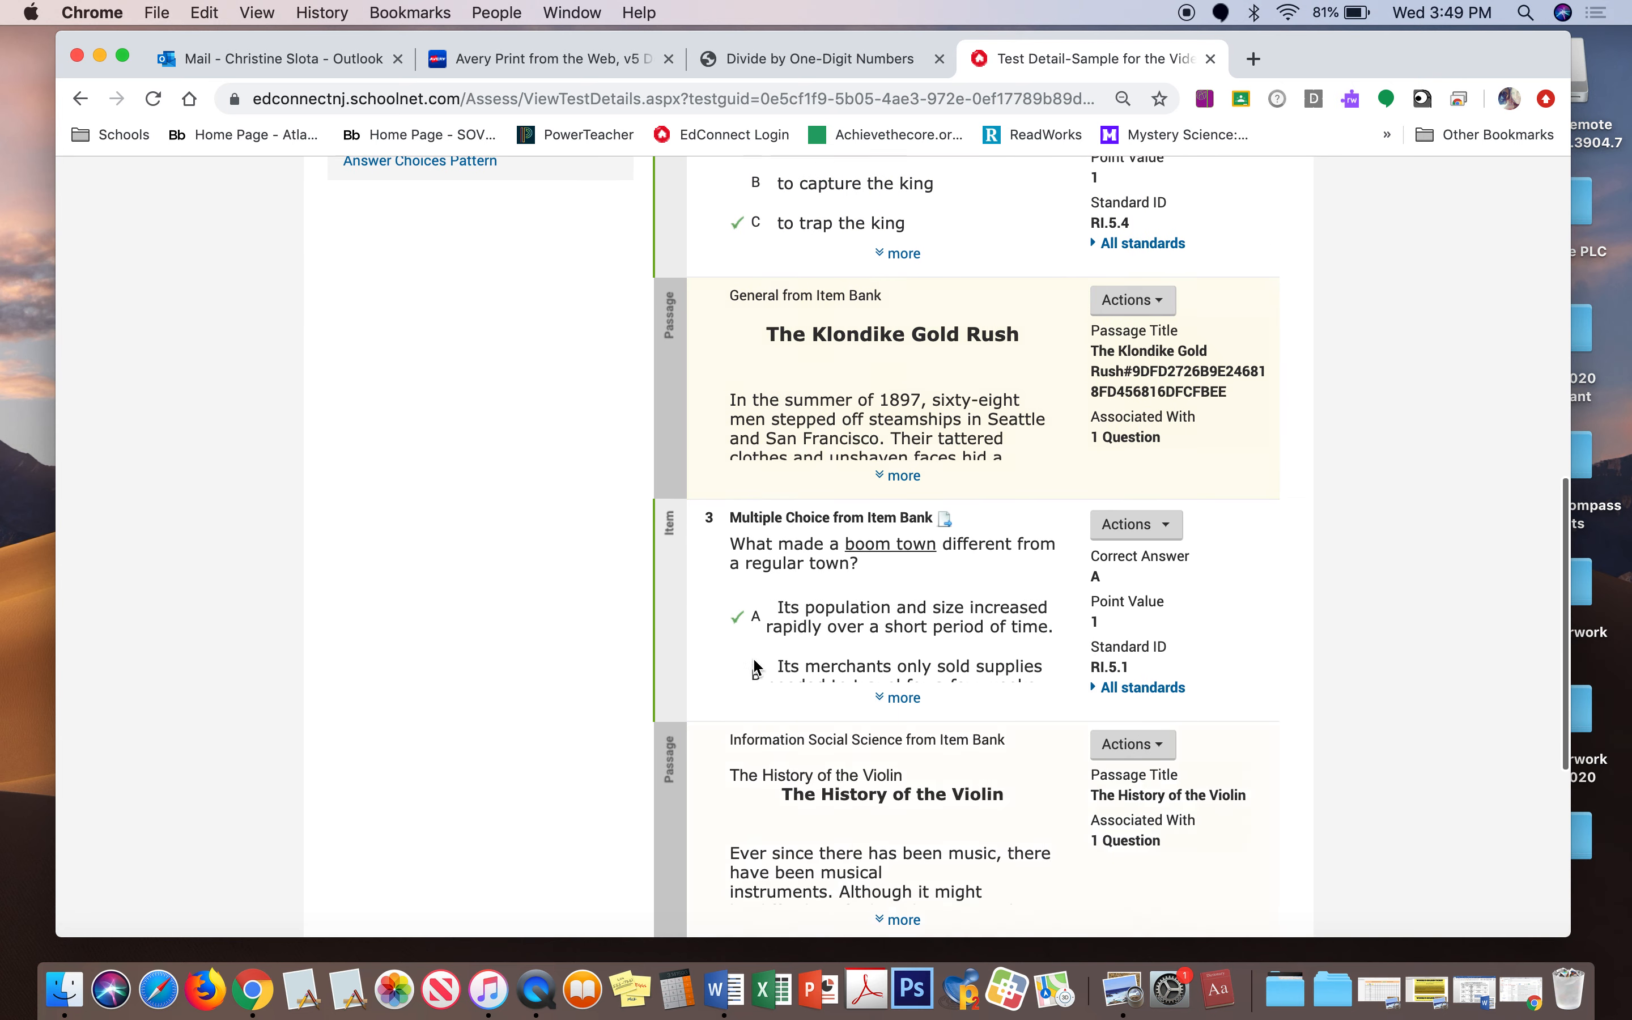
scroll(814, 609, "down", 5)
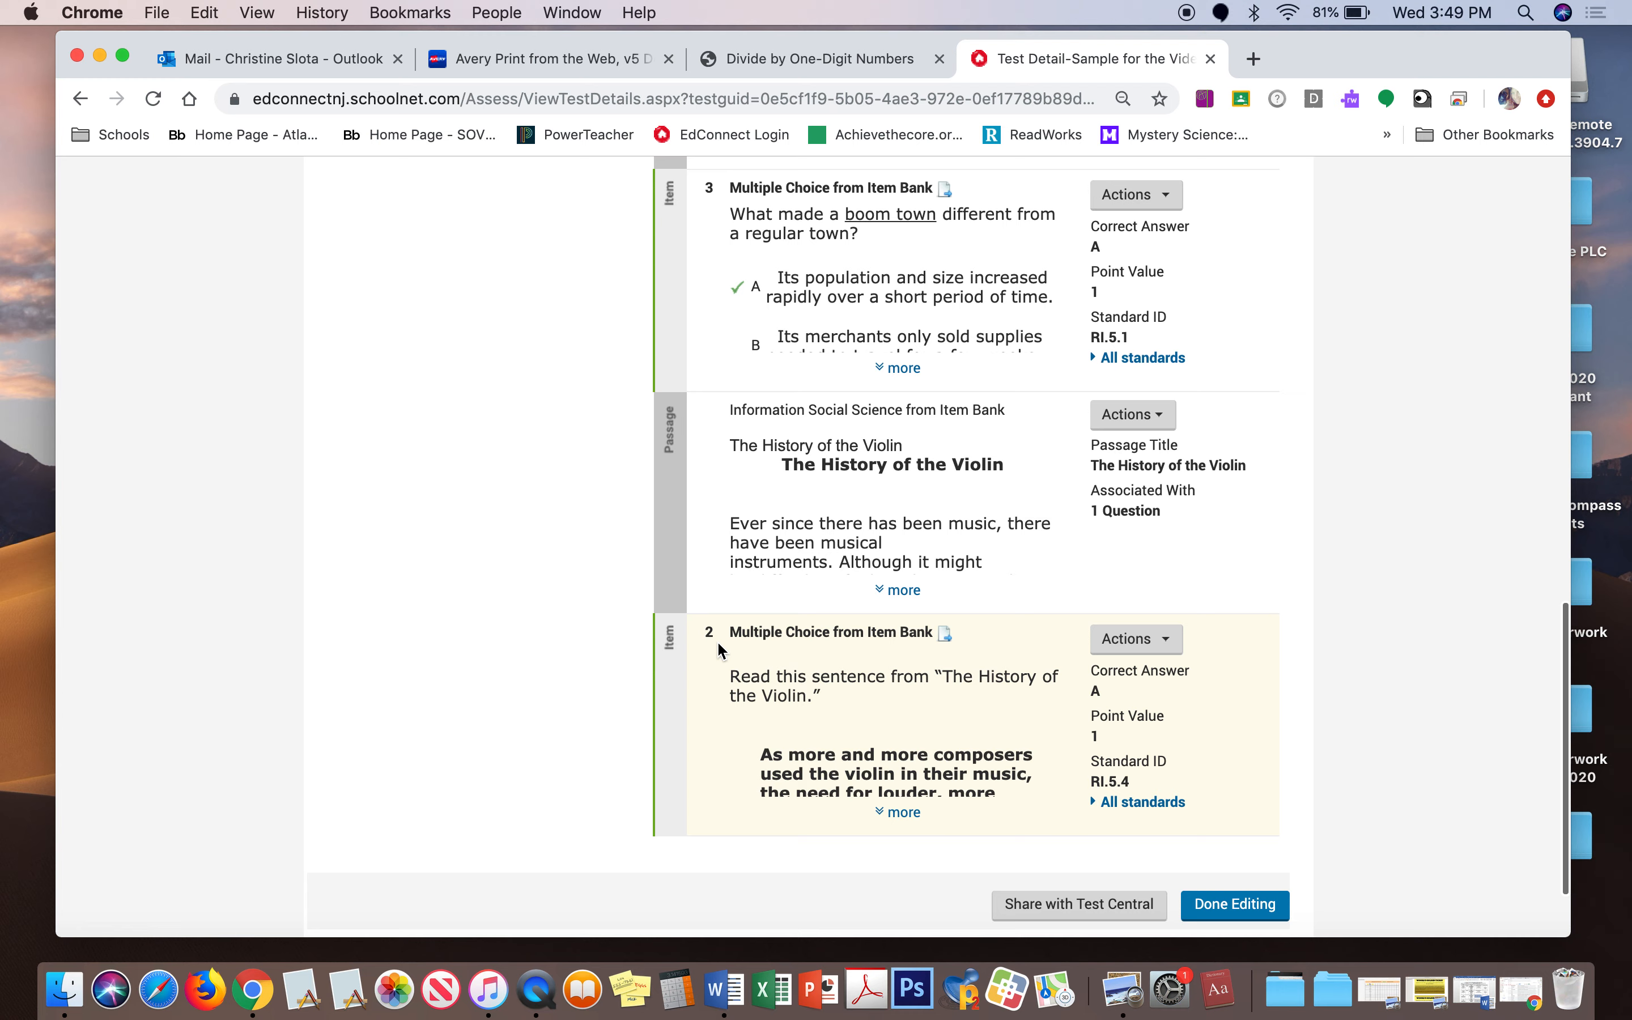
scroll(718, 645, "up", 8)
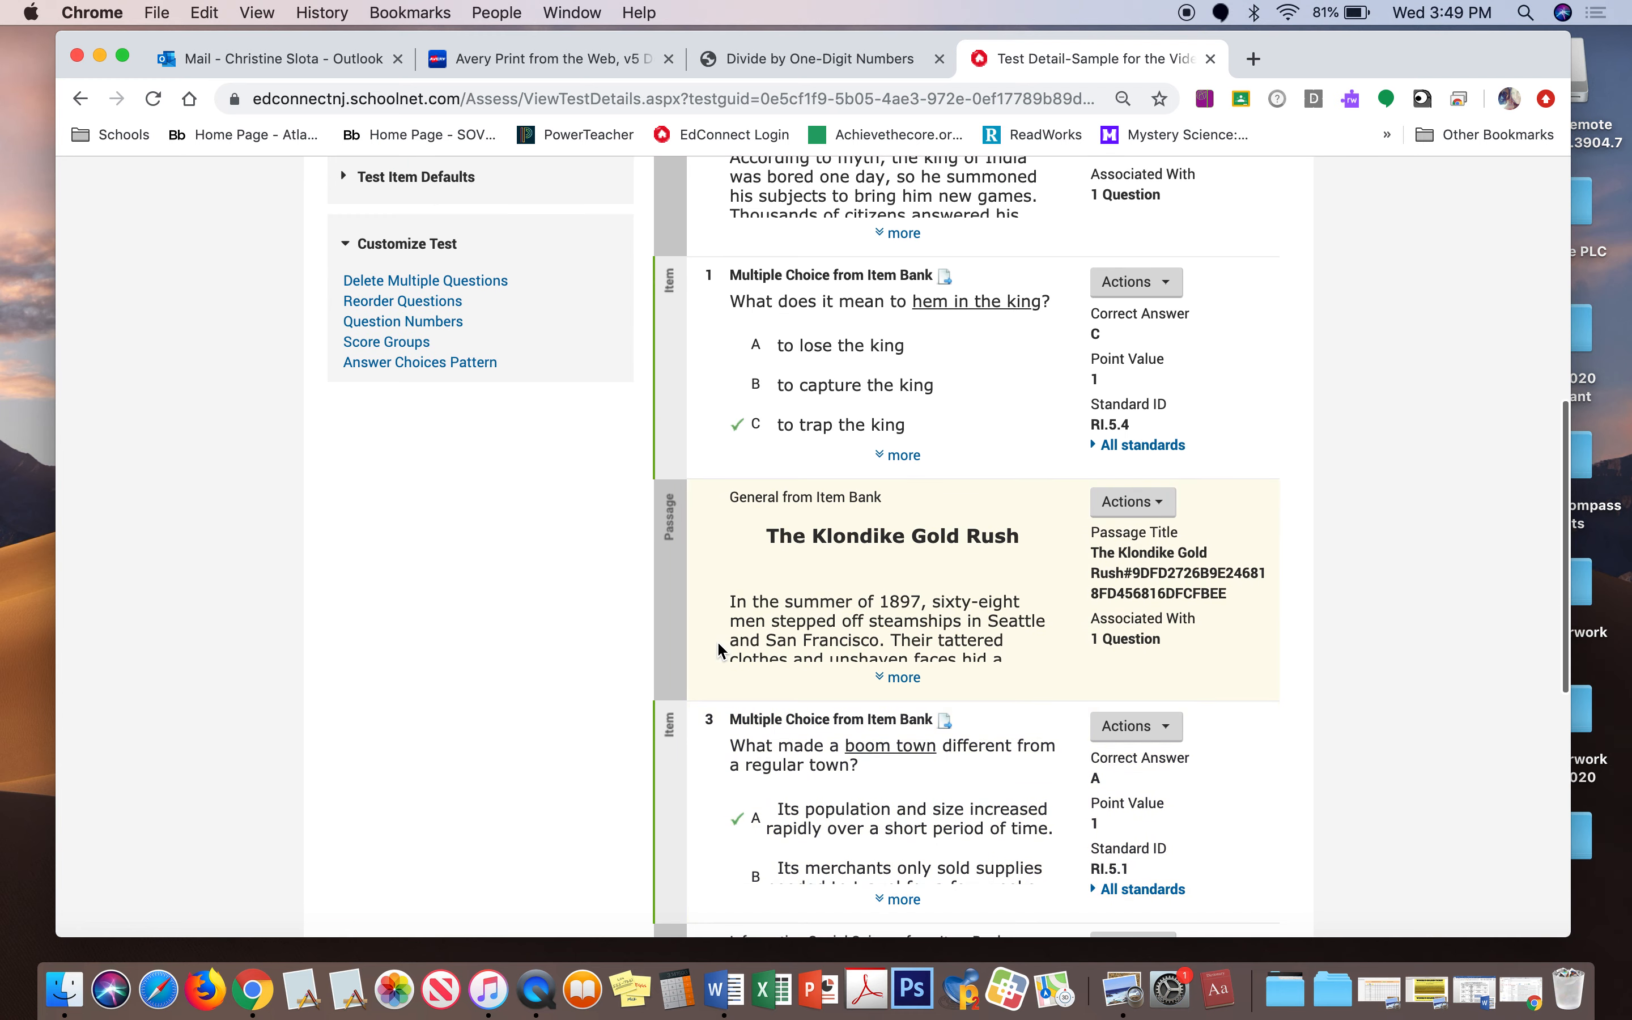
Apply custom question numbering that renumbers all items starting with 1, and check each item's number
scroll(718, 646, "up", 2)
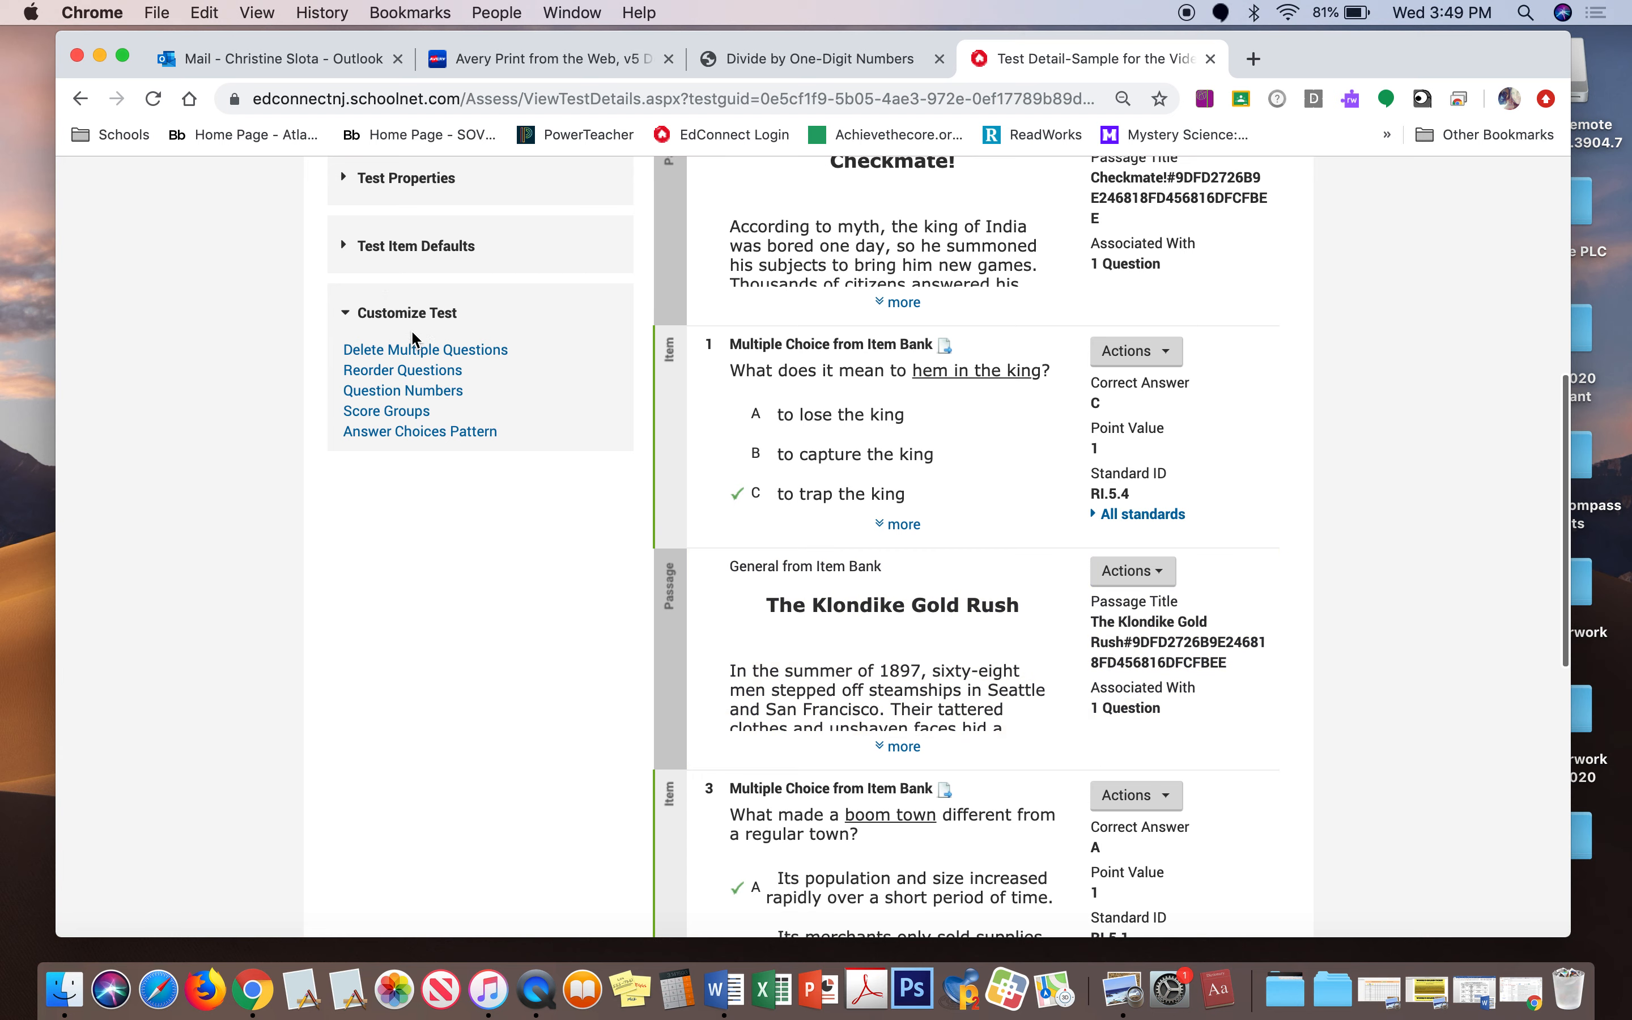
left_click(422, 394)
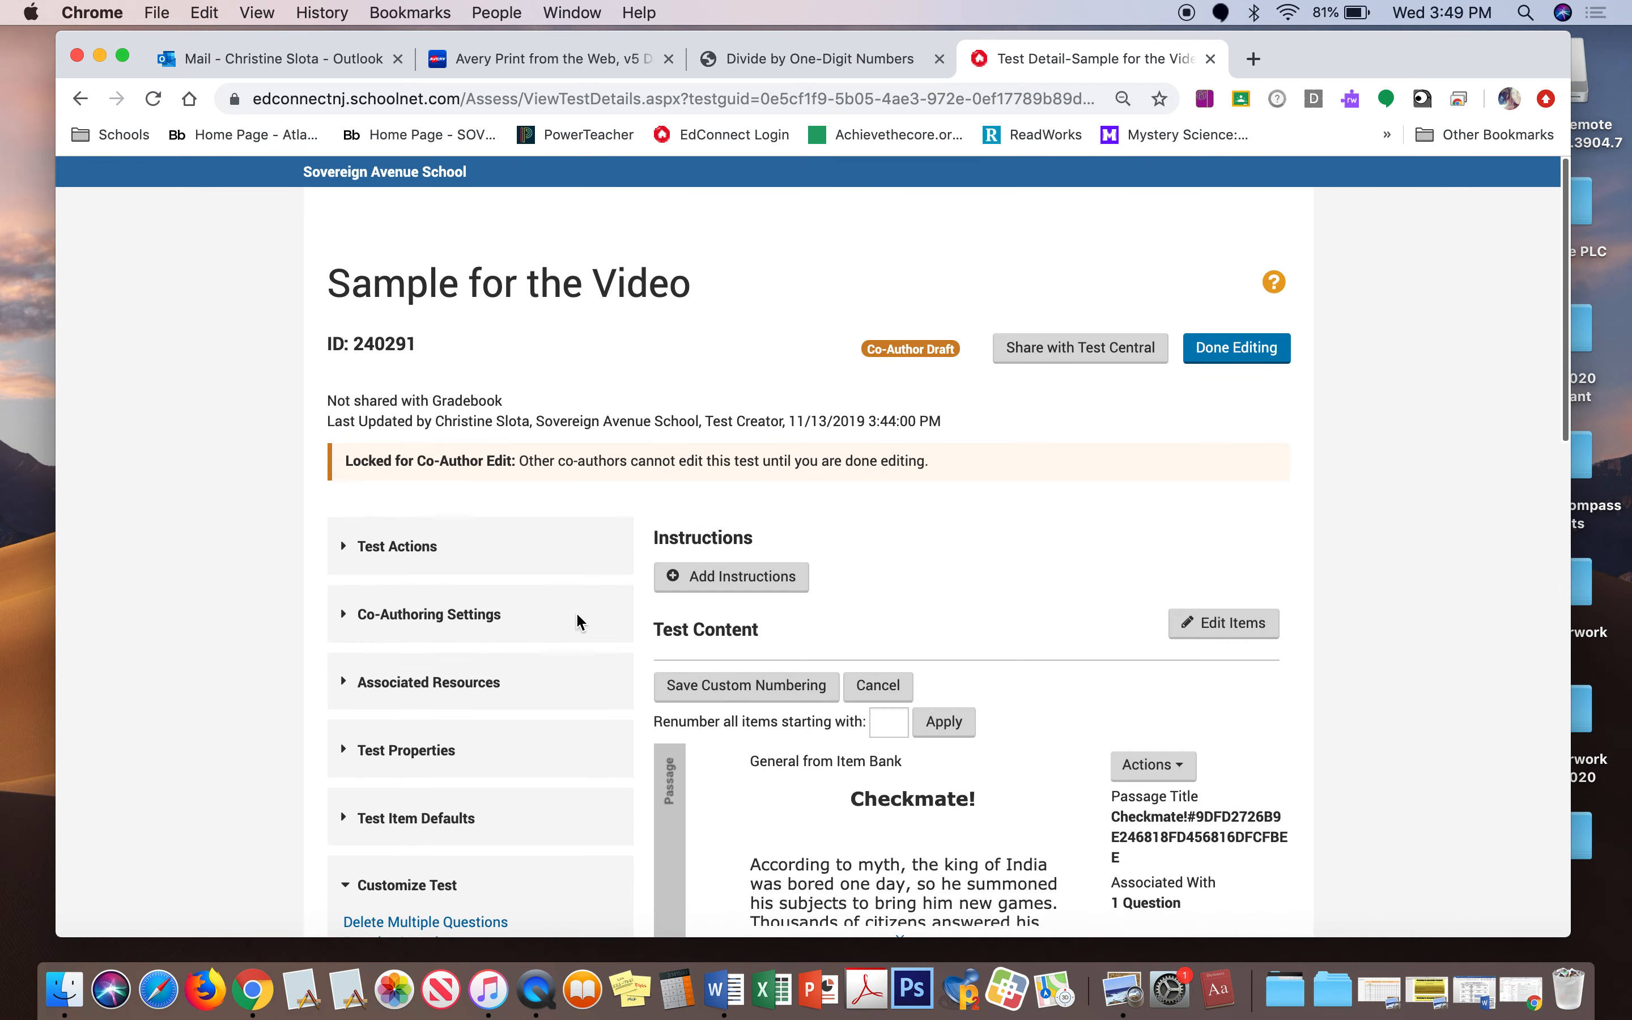
scroll(986, 643, "down", 3)
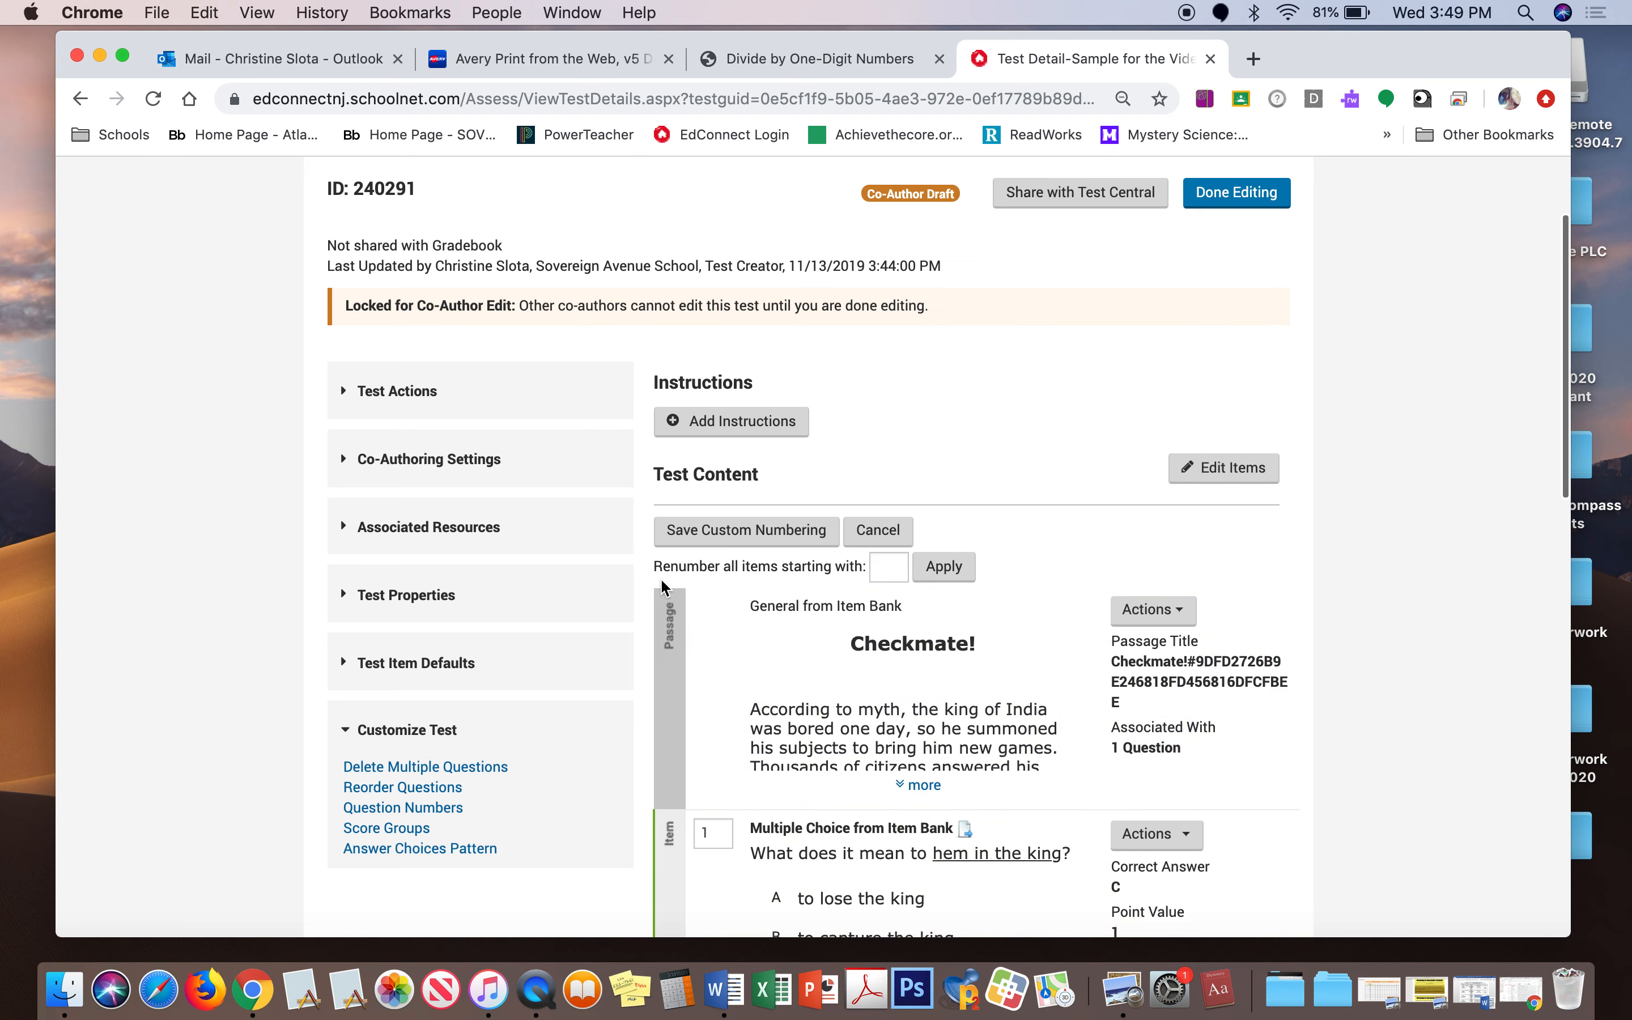
left_click(888, 570)
type("1")
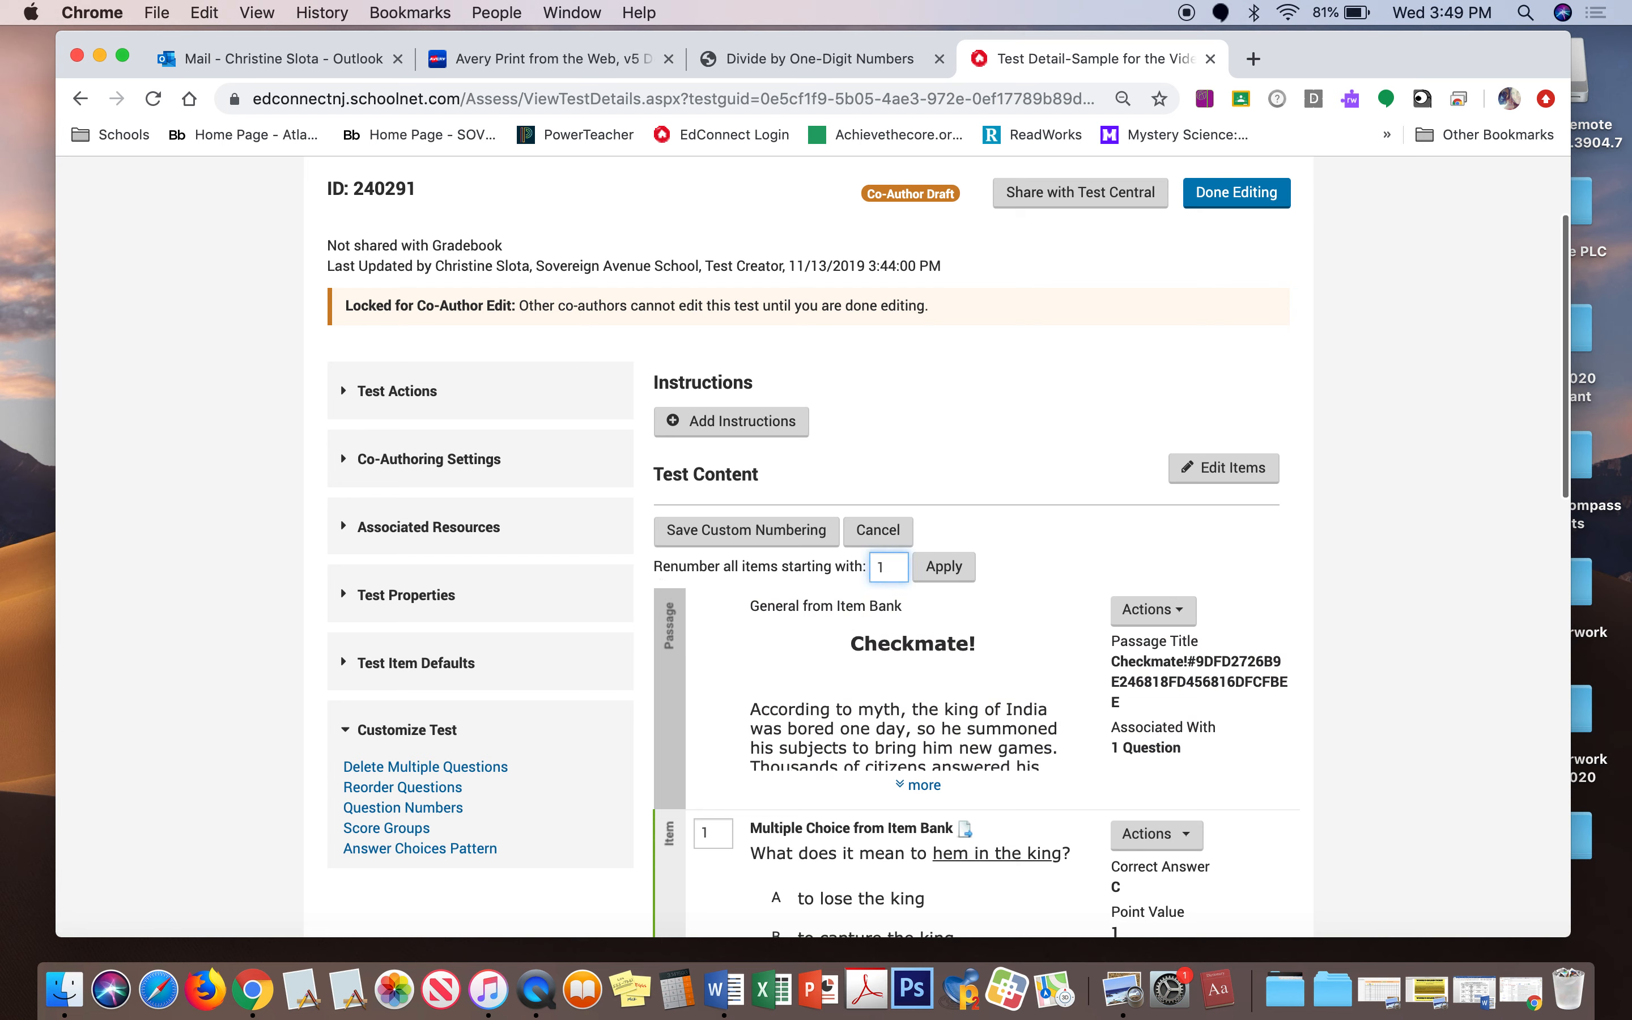
left_click(944, 570)
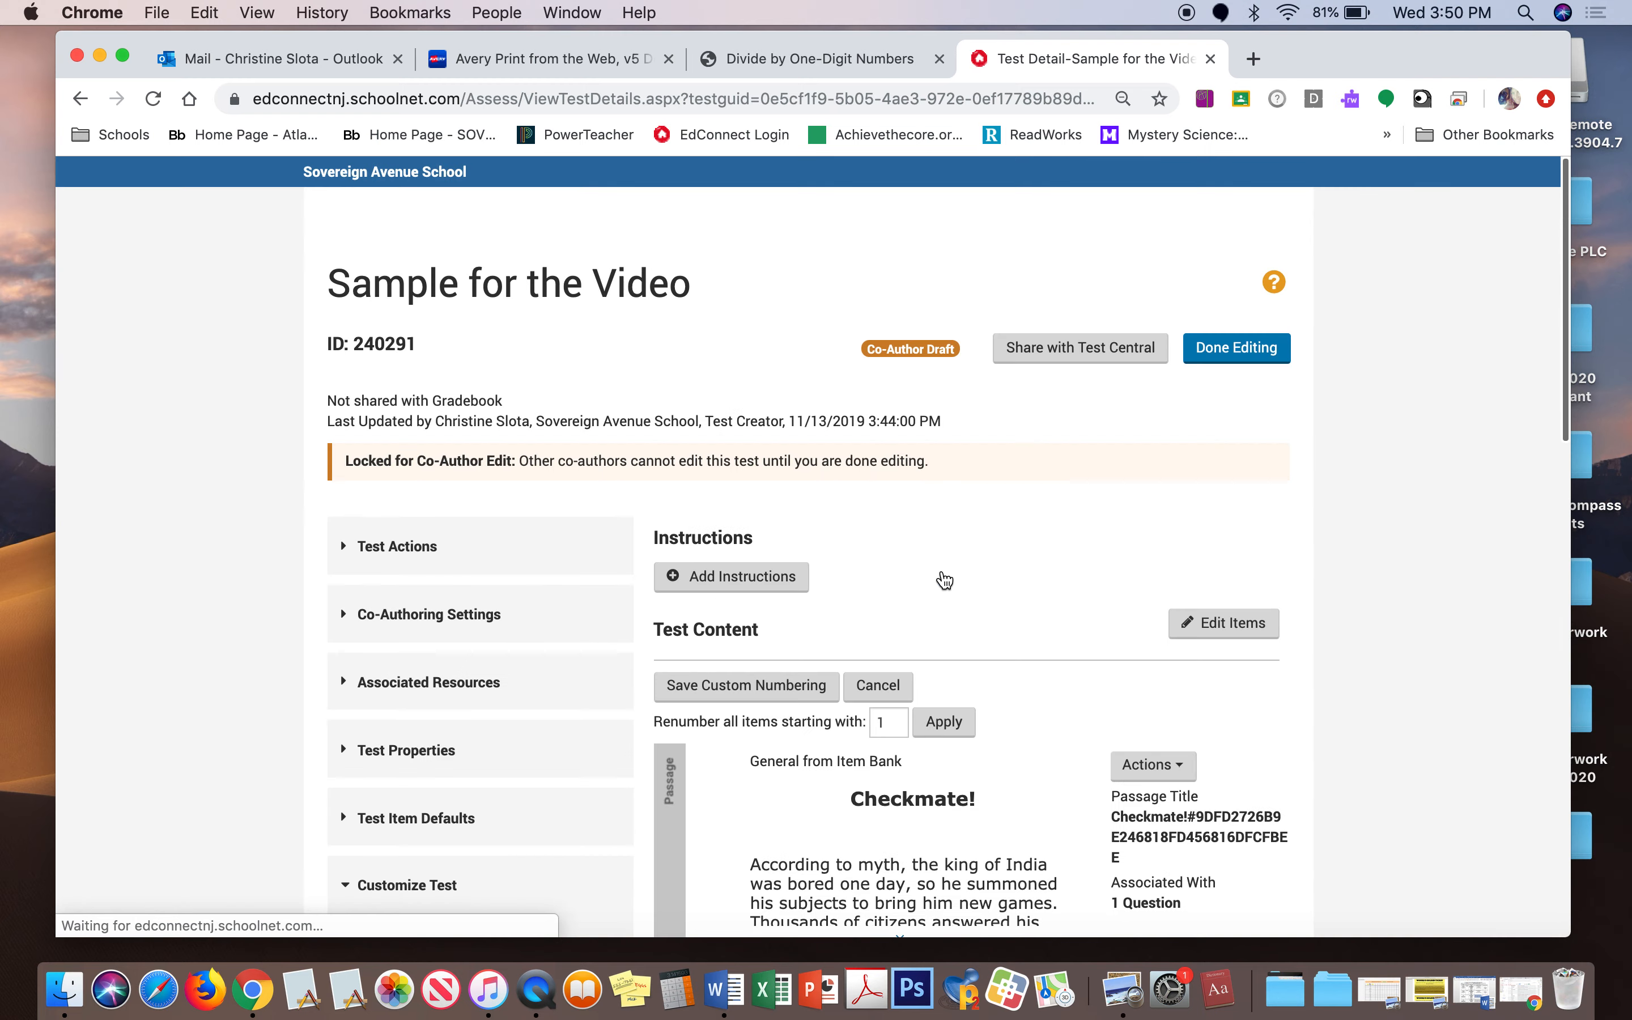
scroll(978, 674, "down", 15)
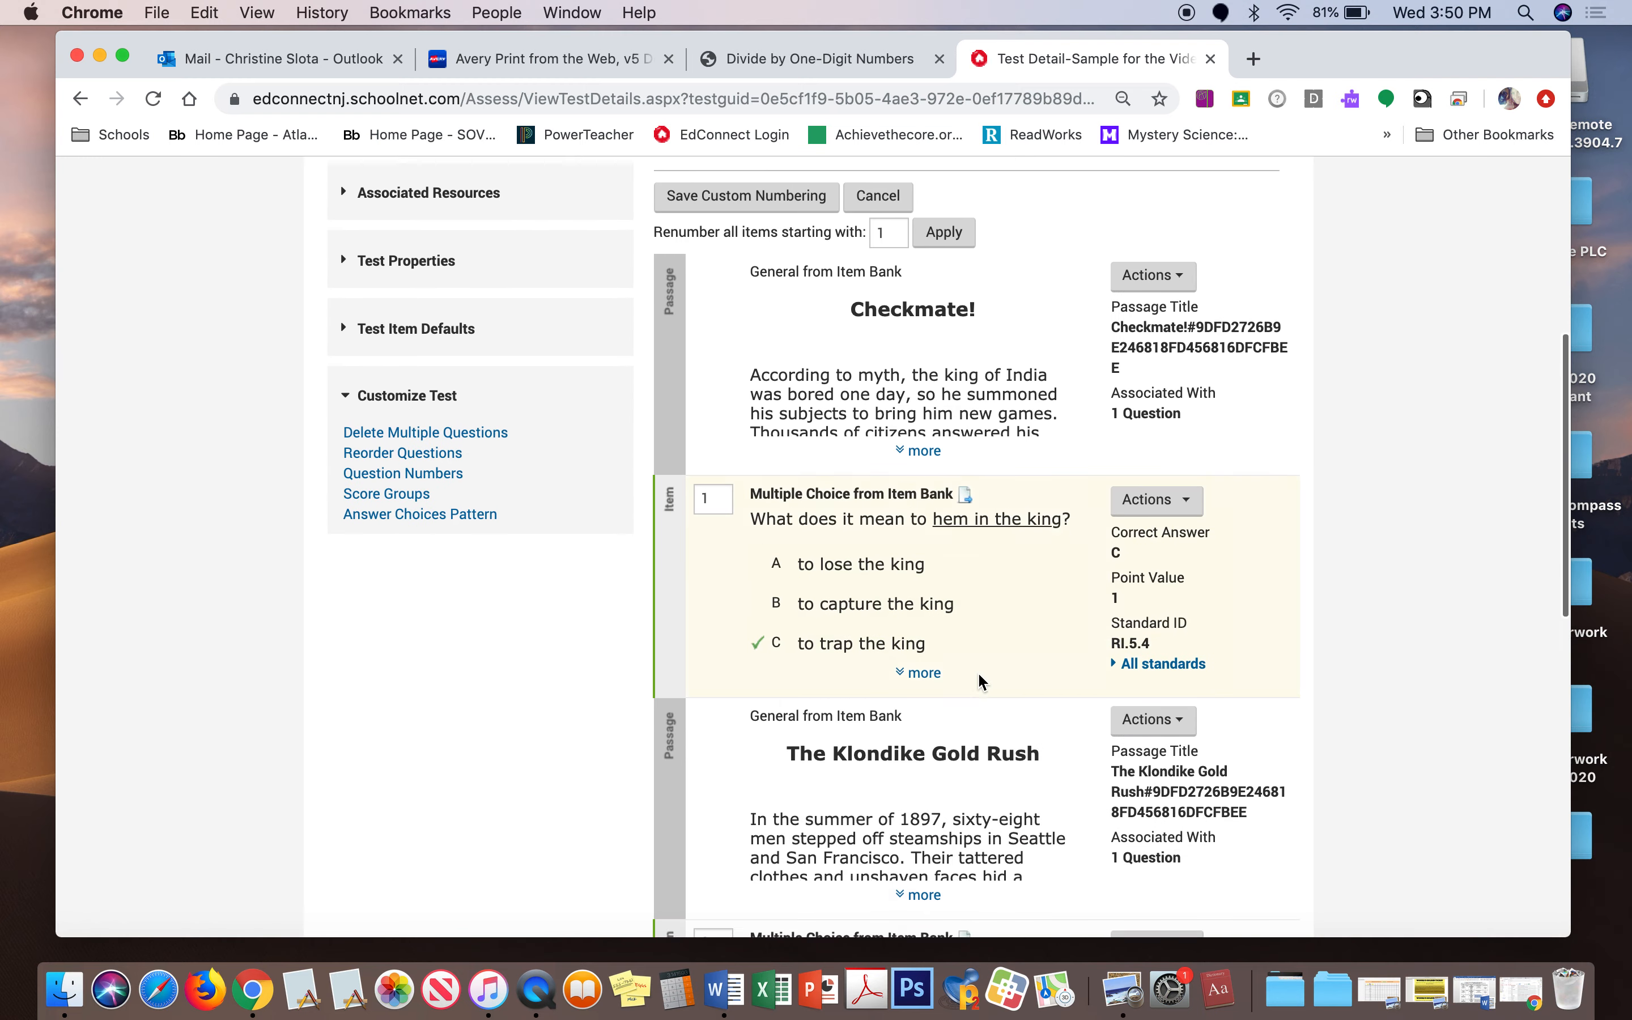
scroll(980, 654, "down", 5)
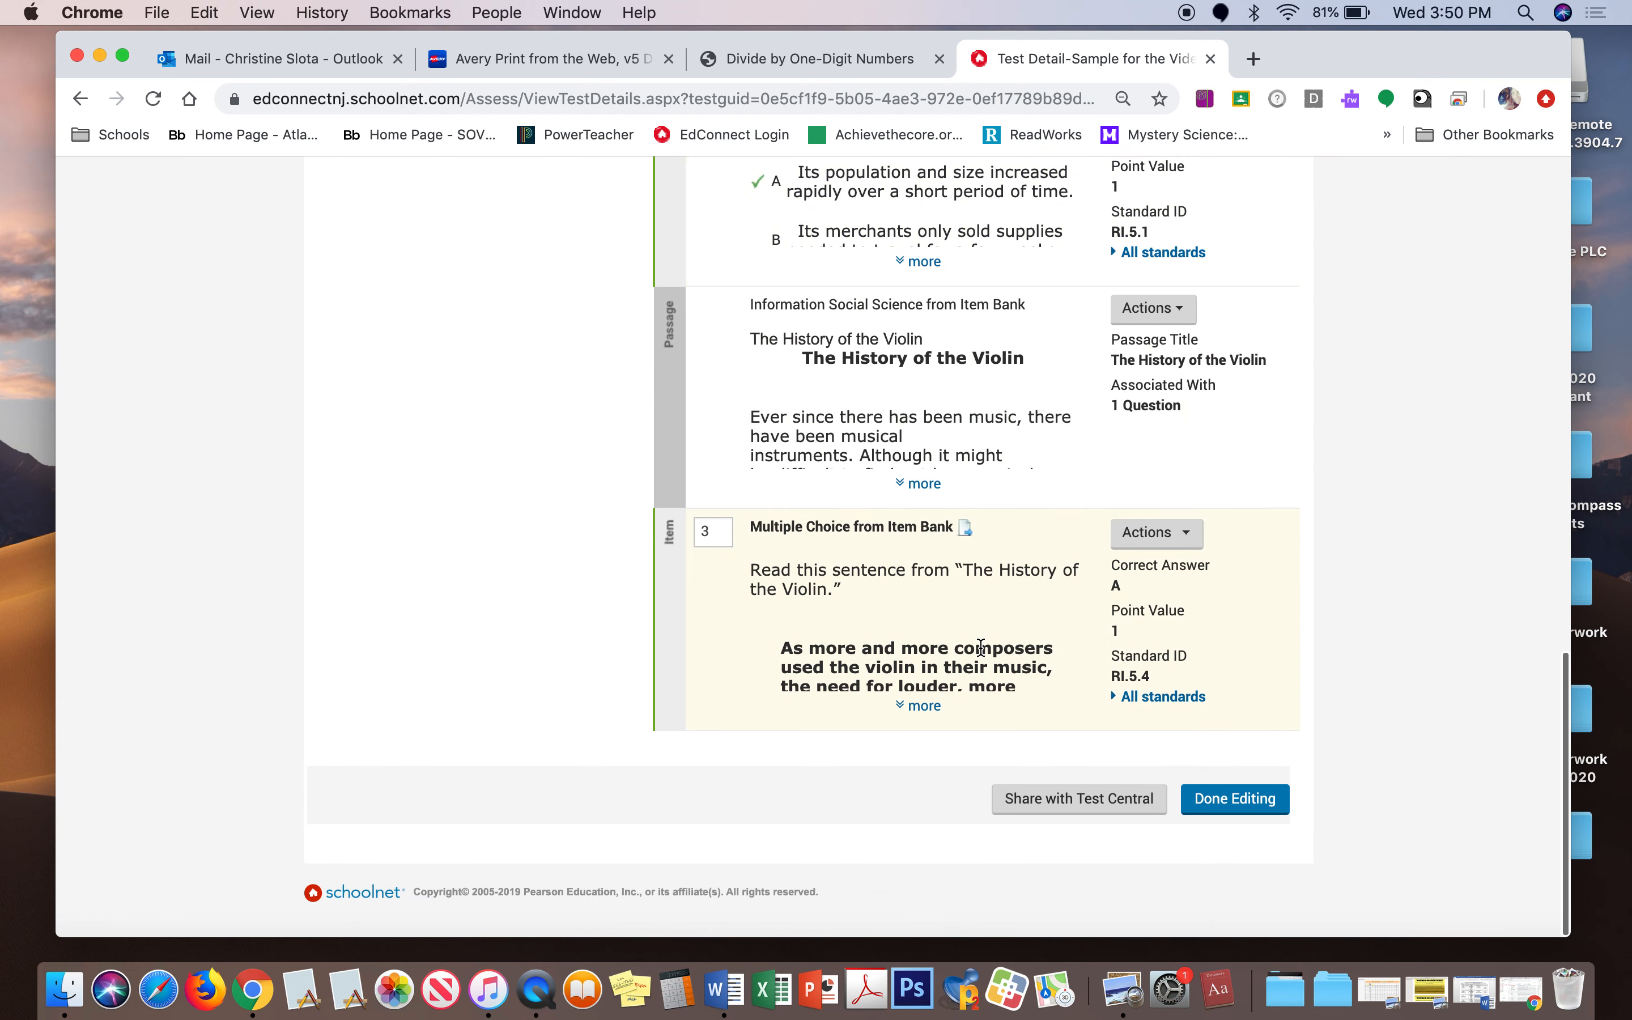
scroll(980, 647, "up", 2)
scroll(1189, 534, "up", 15)
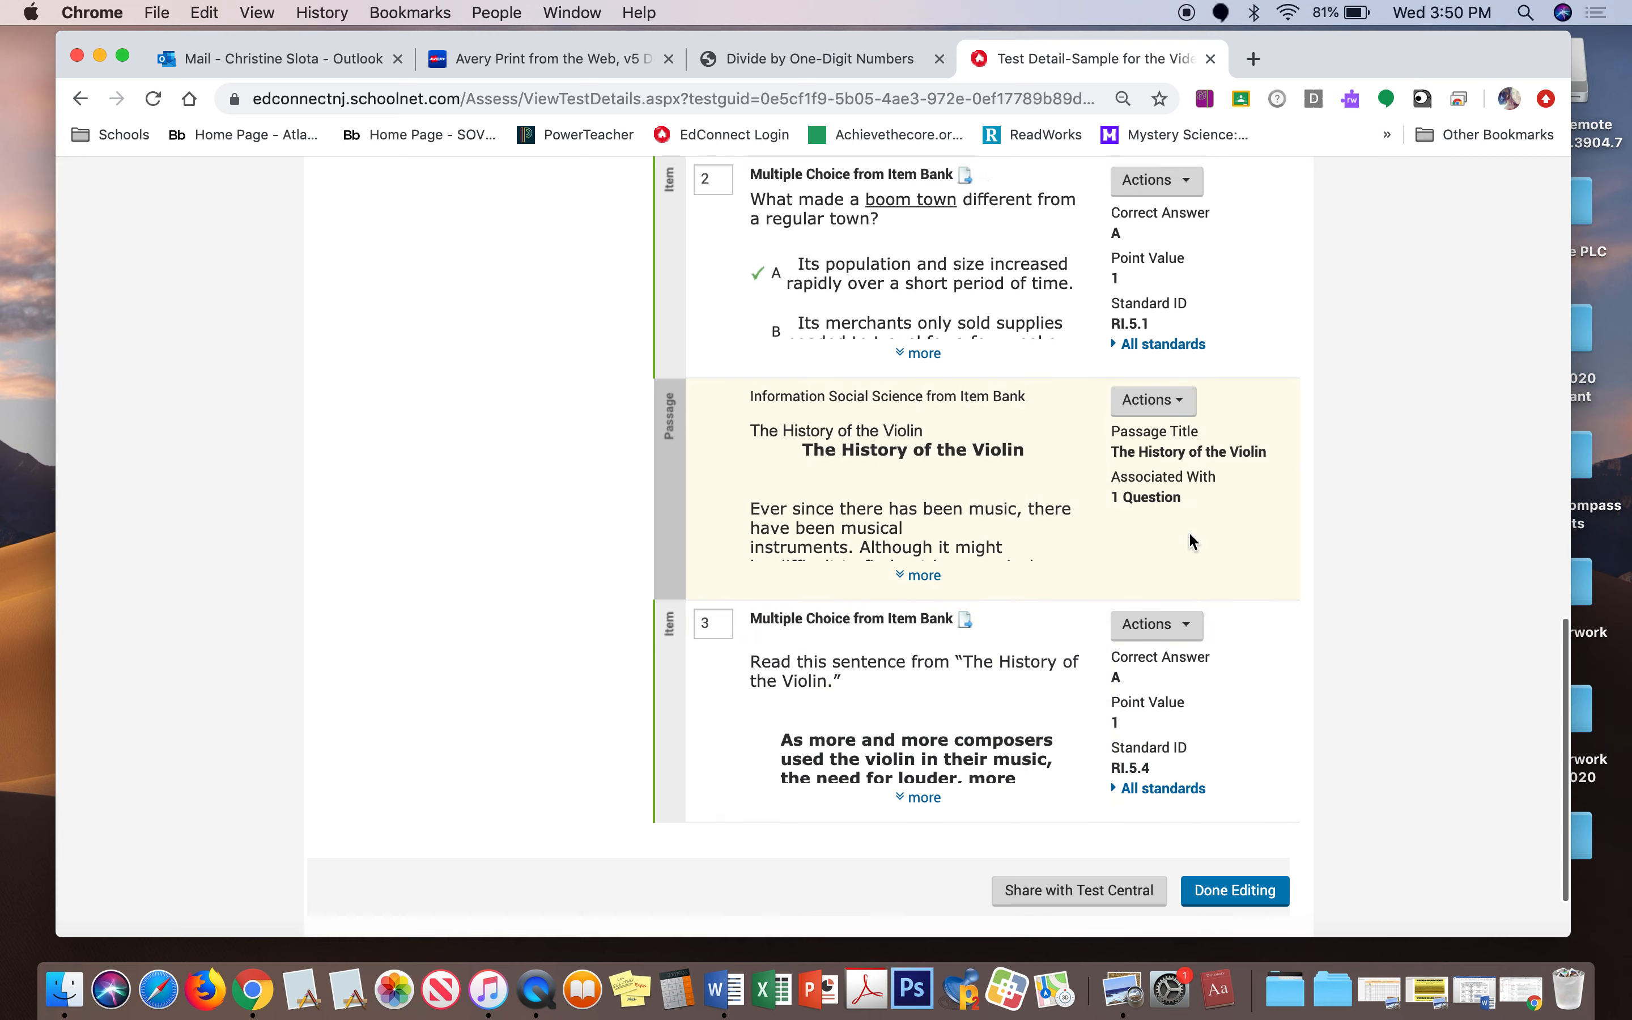
scroll(1189, 535, "up", 3)
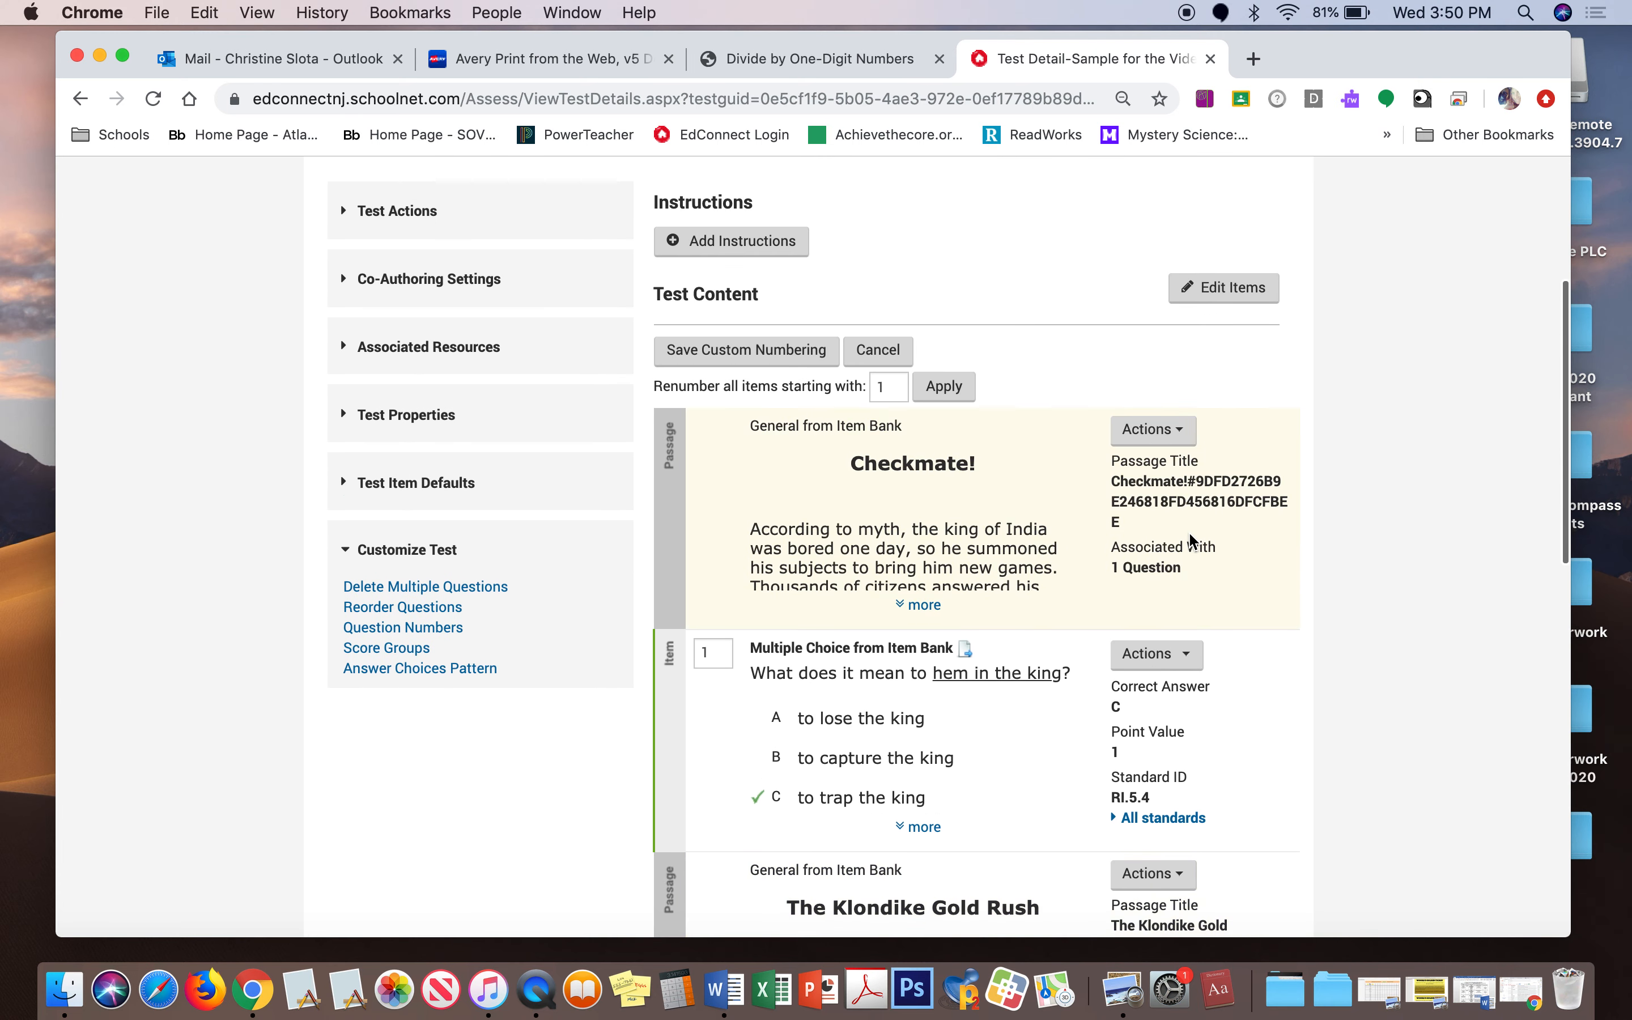
scroll(1193, 539, "up", 1)
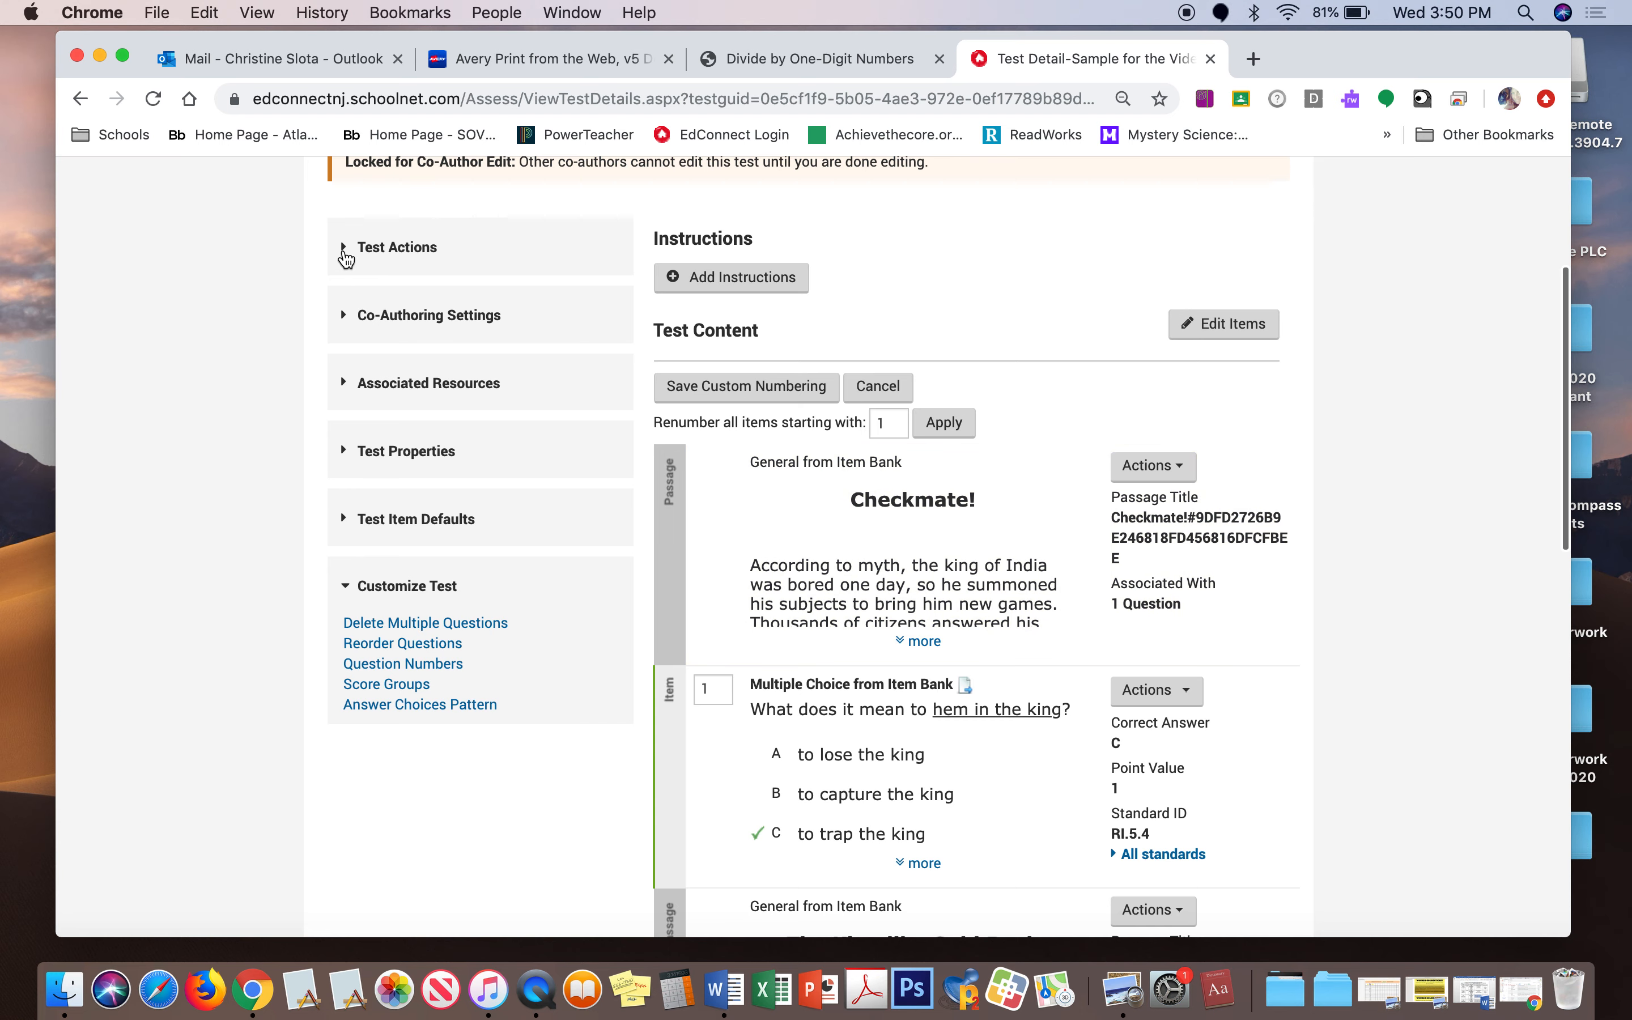
Edit the test properties to enable the Text to Speech accommodation in English, including TTS for passages, and save them
left_click(343, 459)
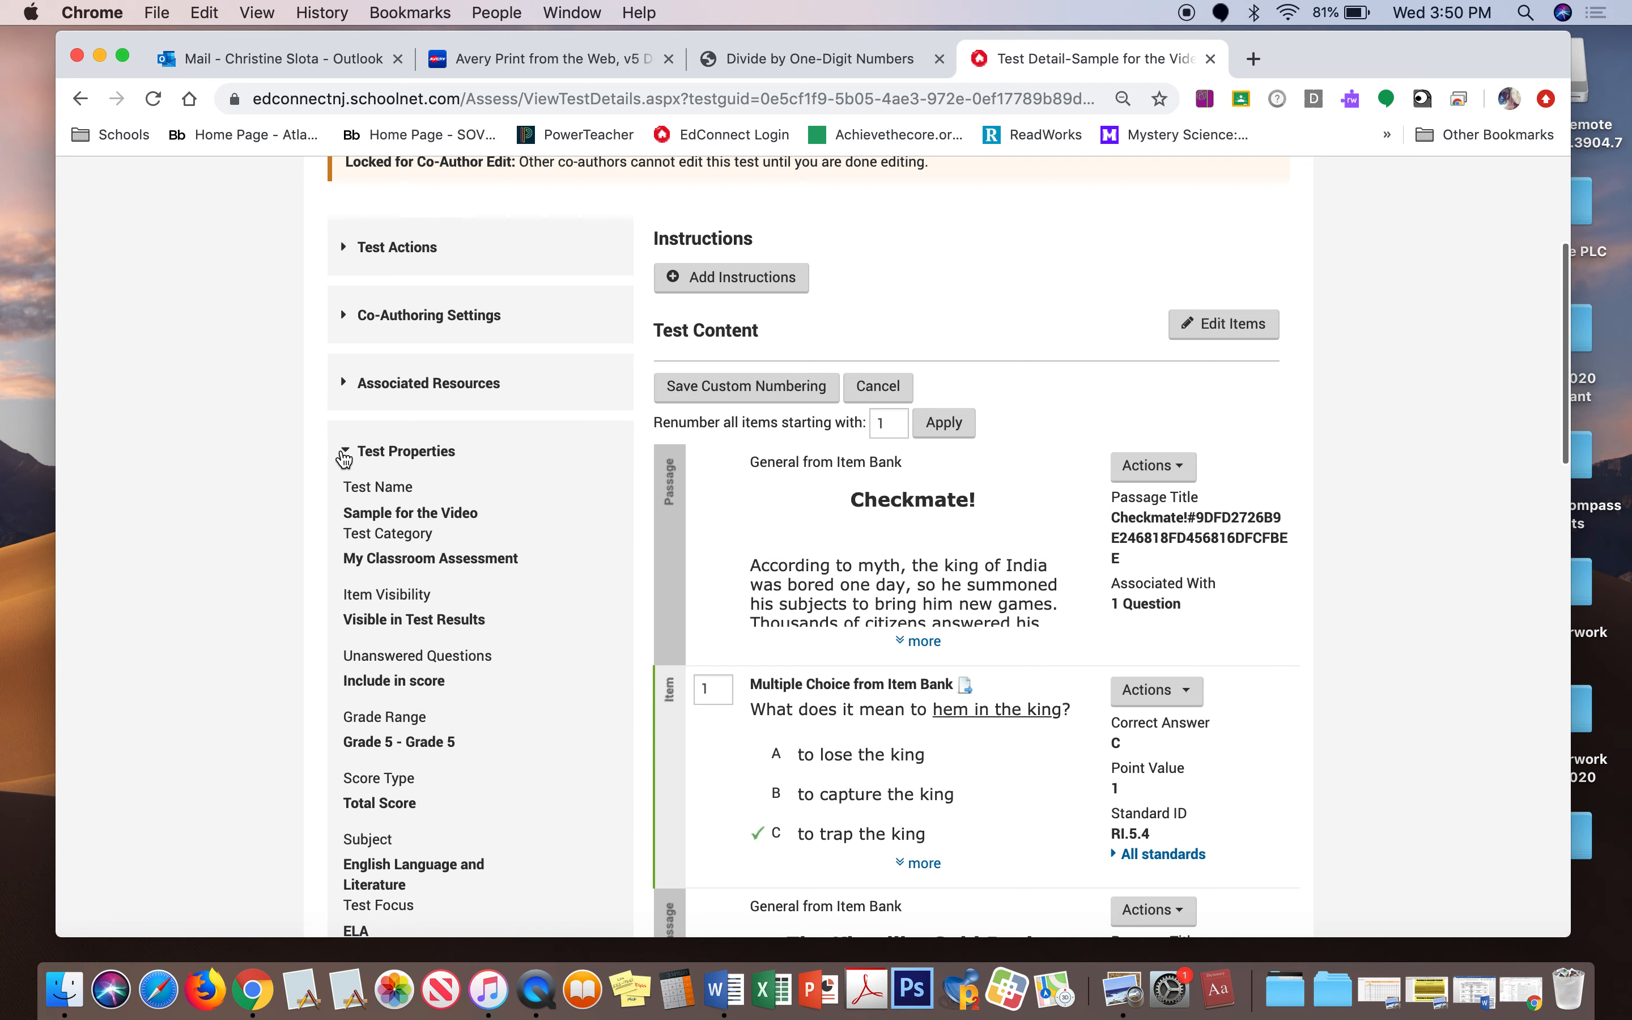
scroll(427, 626, "down", 12)
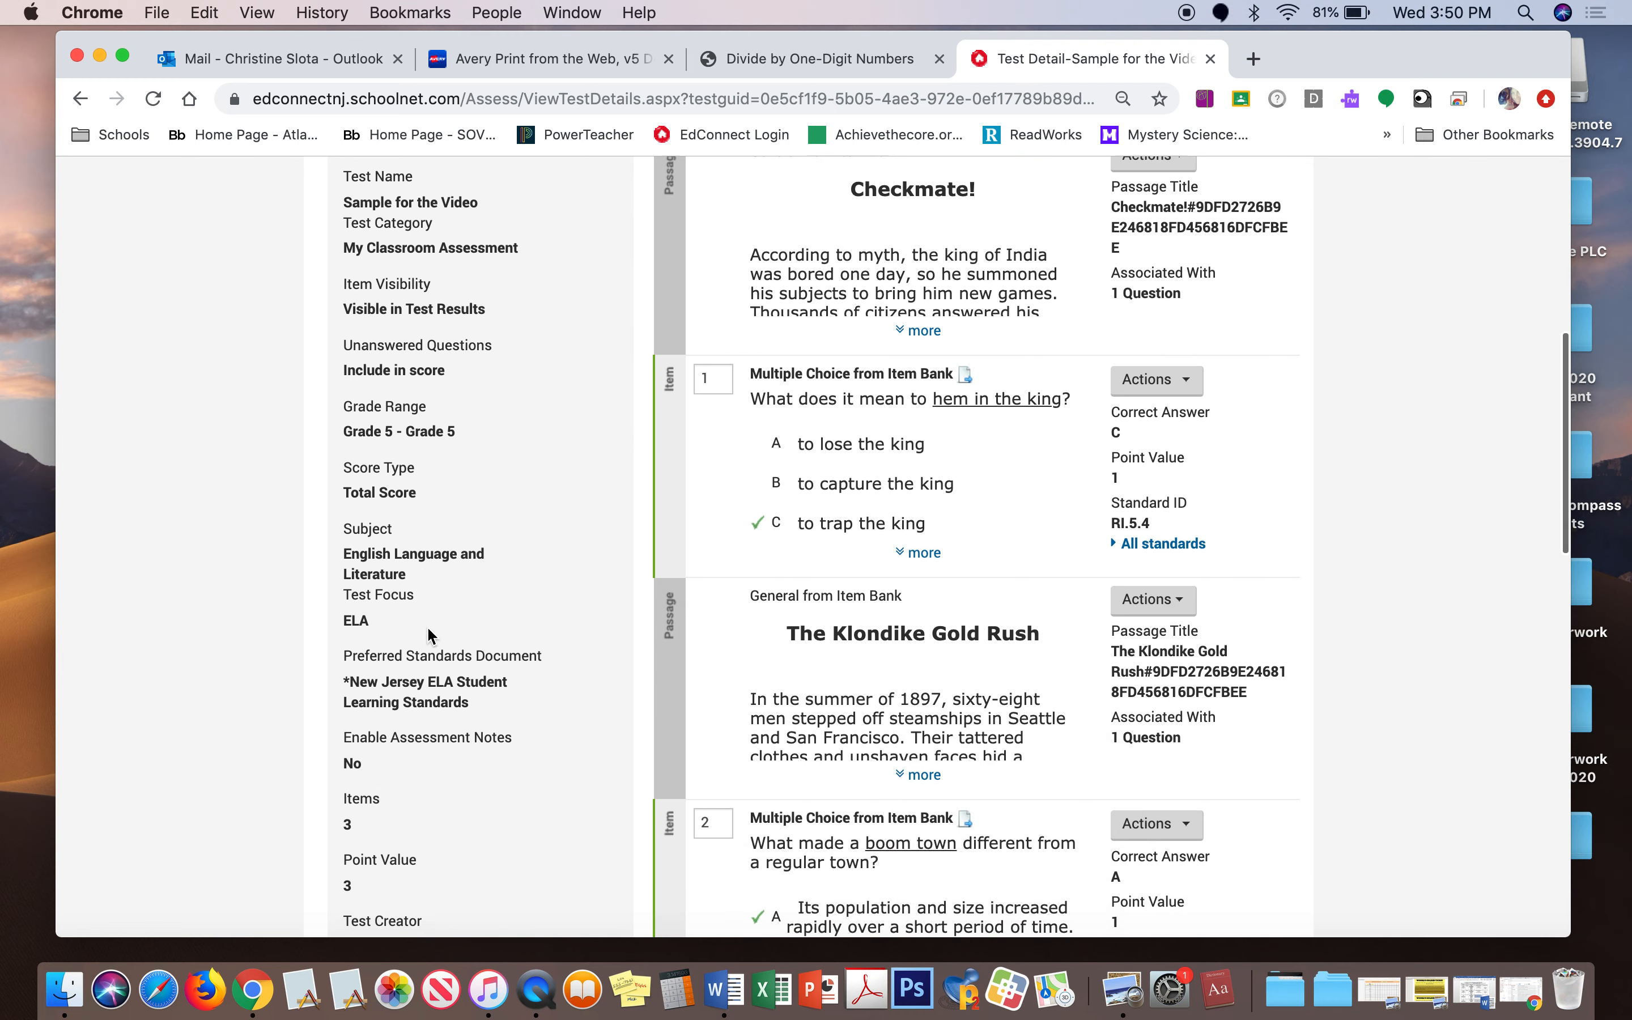
scroll(427, 627, "down", 10)
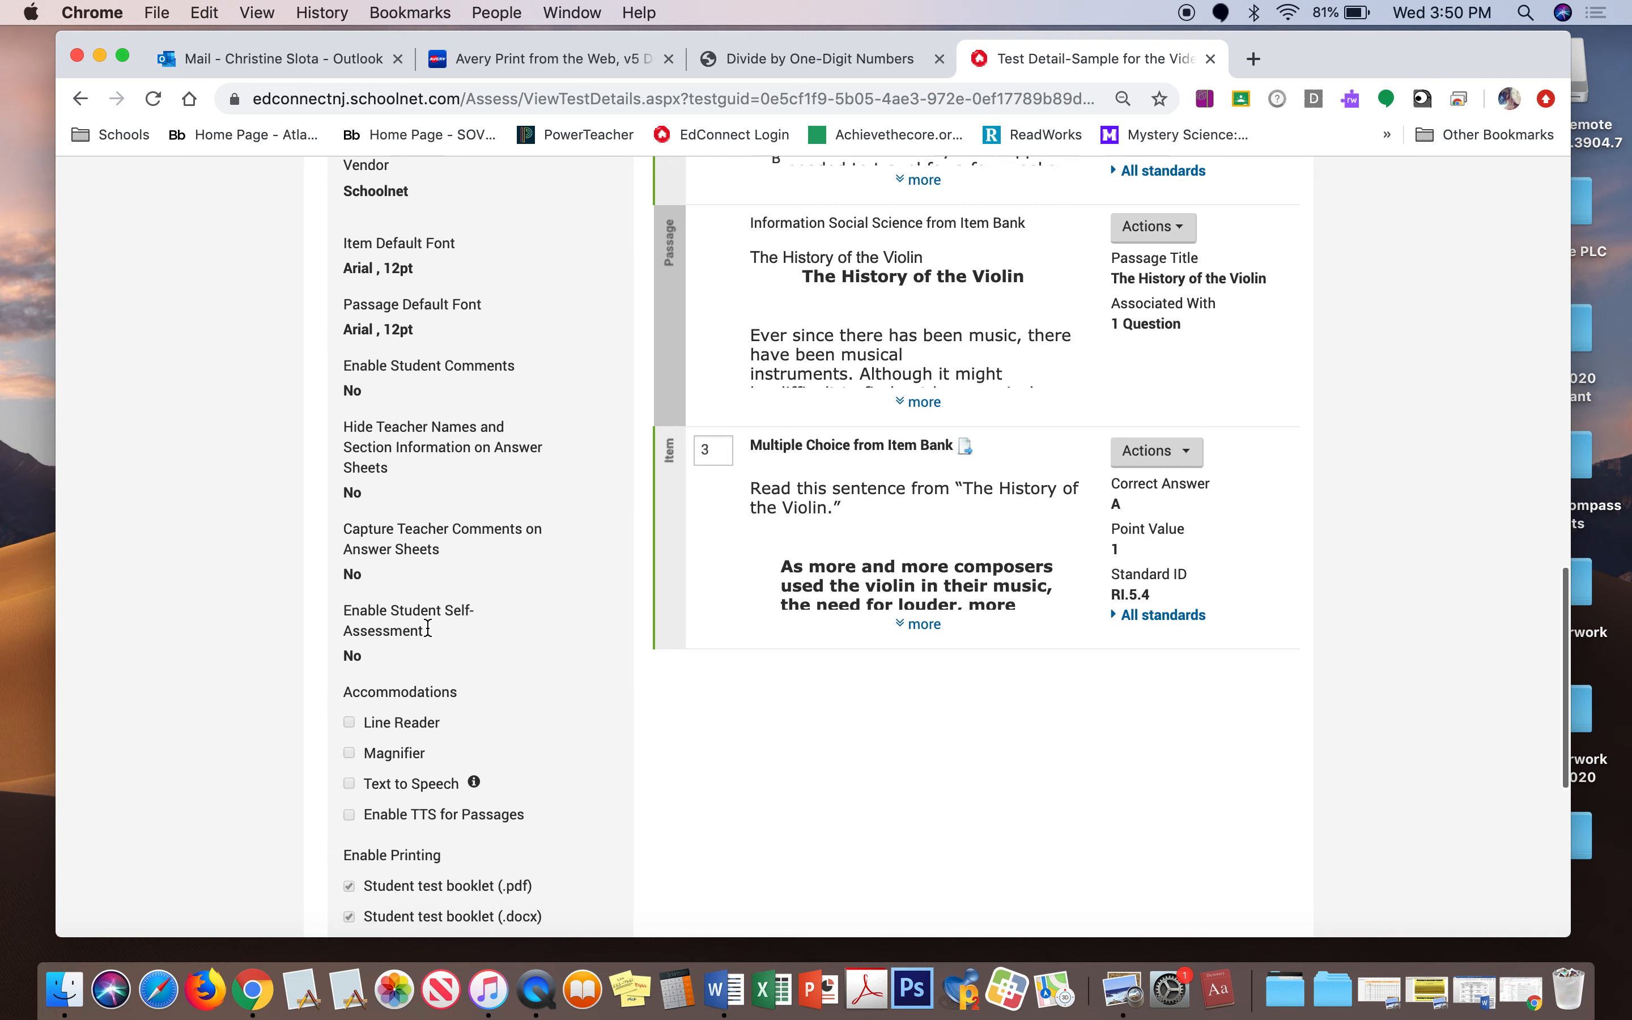
scroll(427, 622, "down", 1)
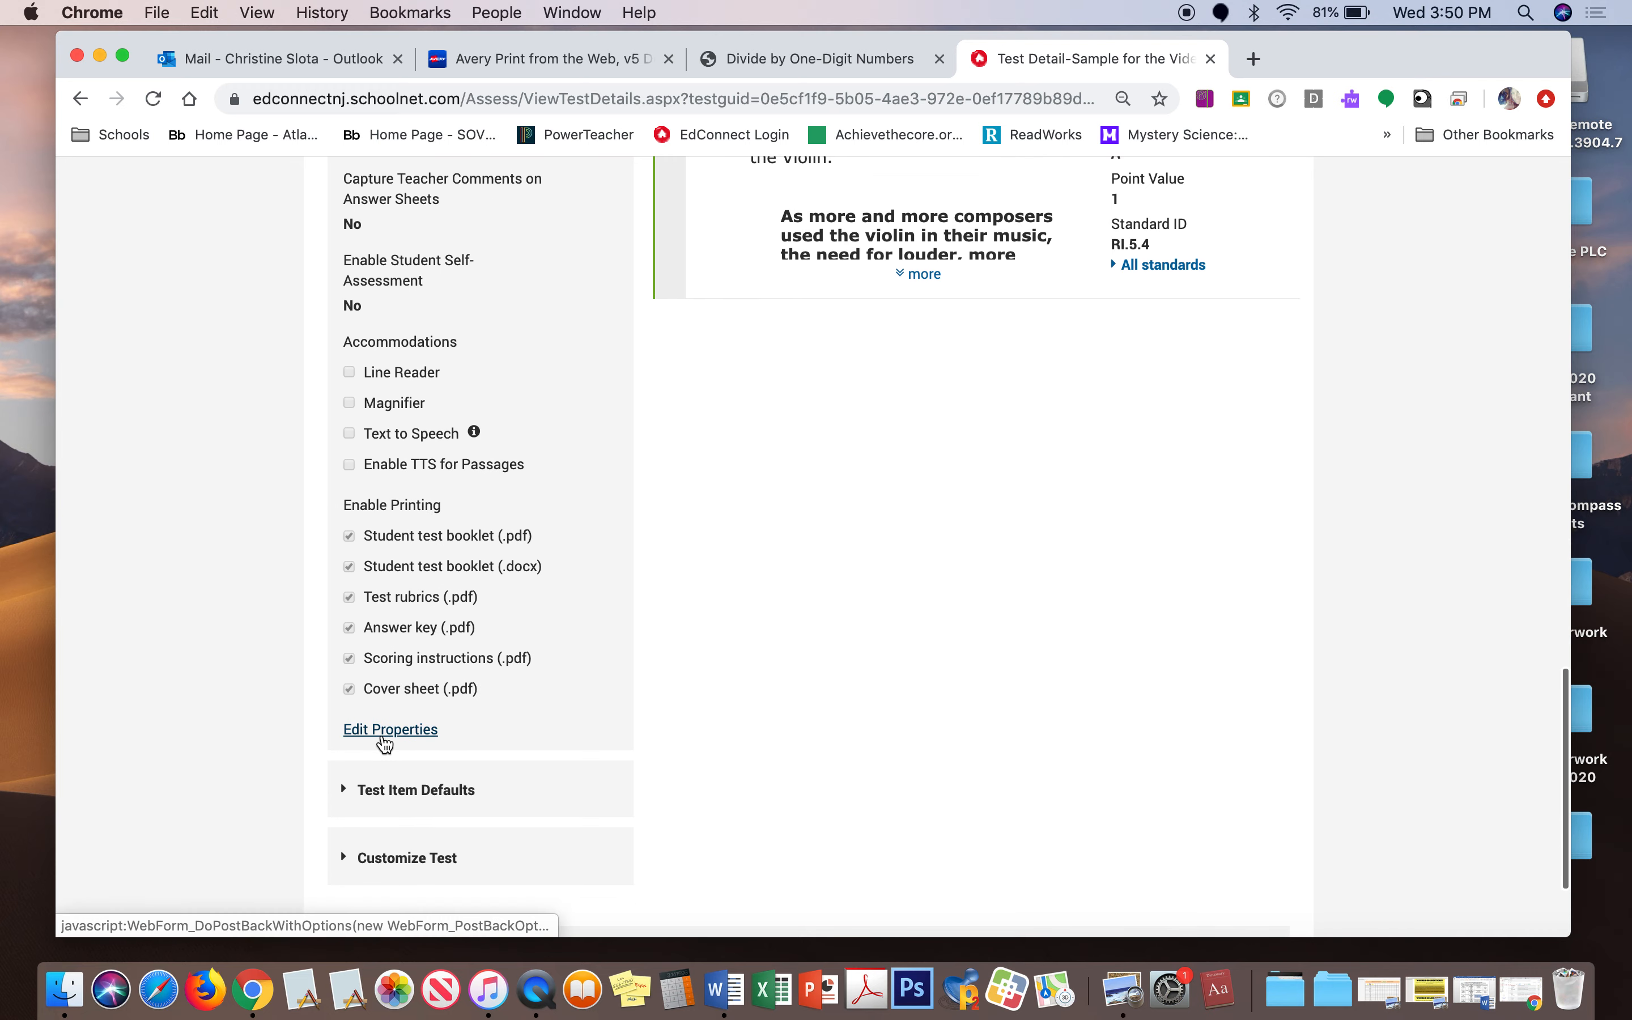
left_click(383, 737)
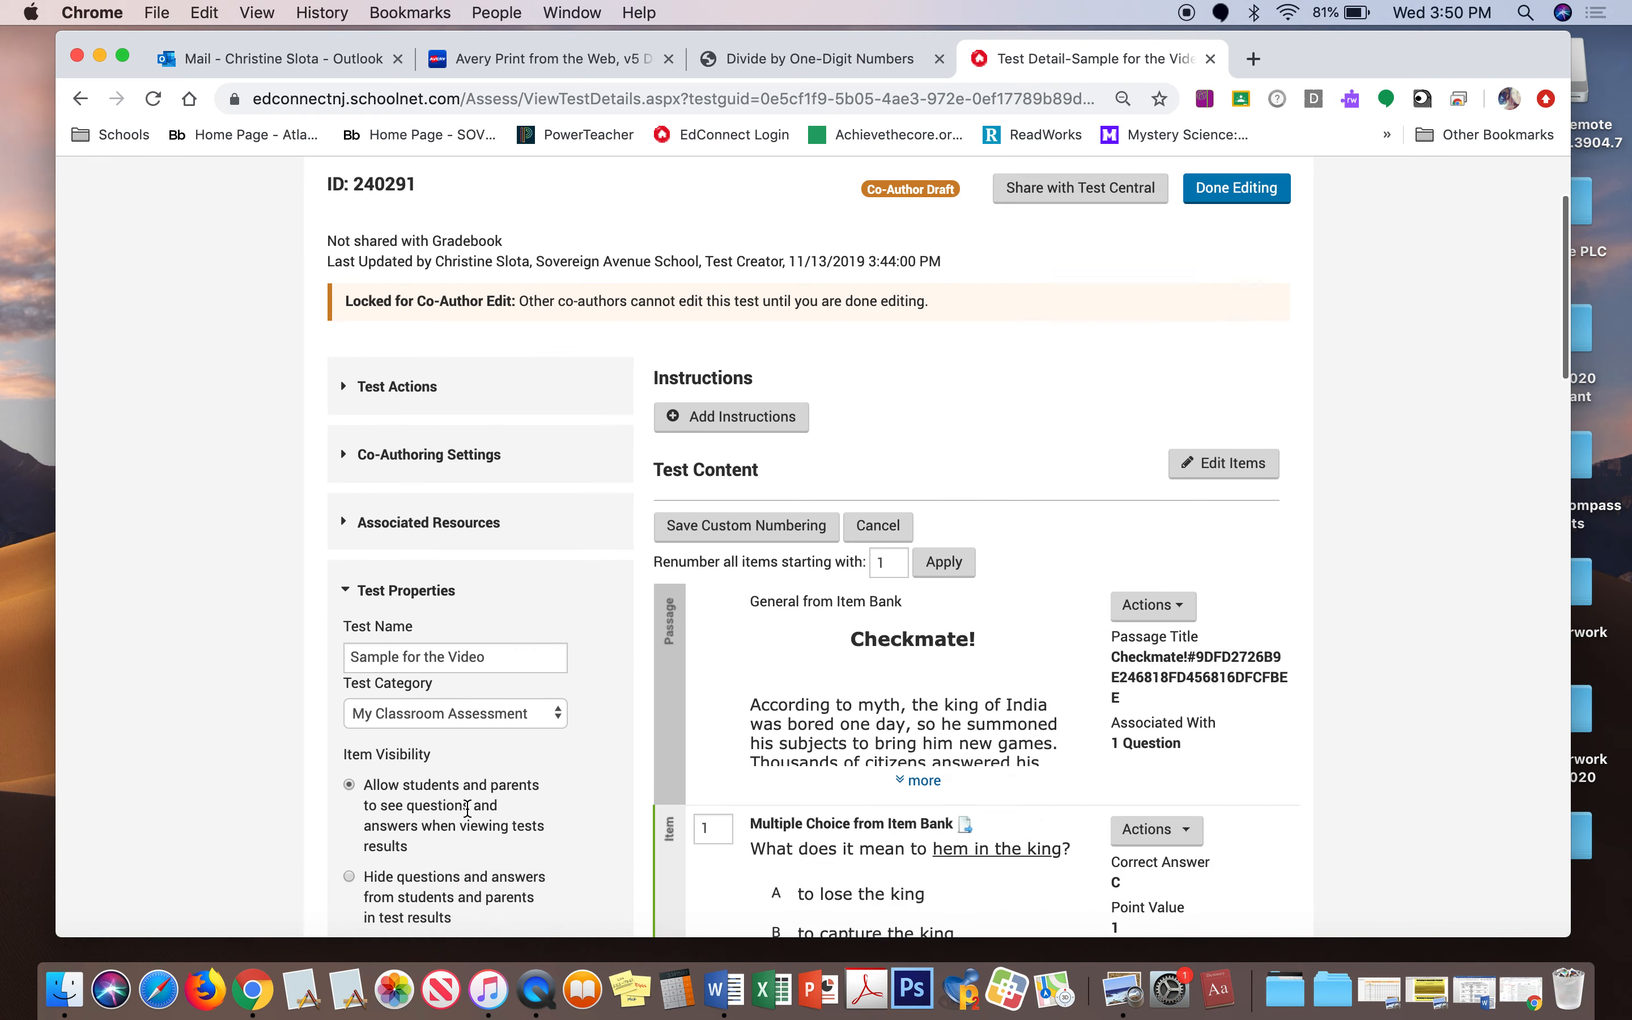
scroll(467, 807, "down", 10)
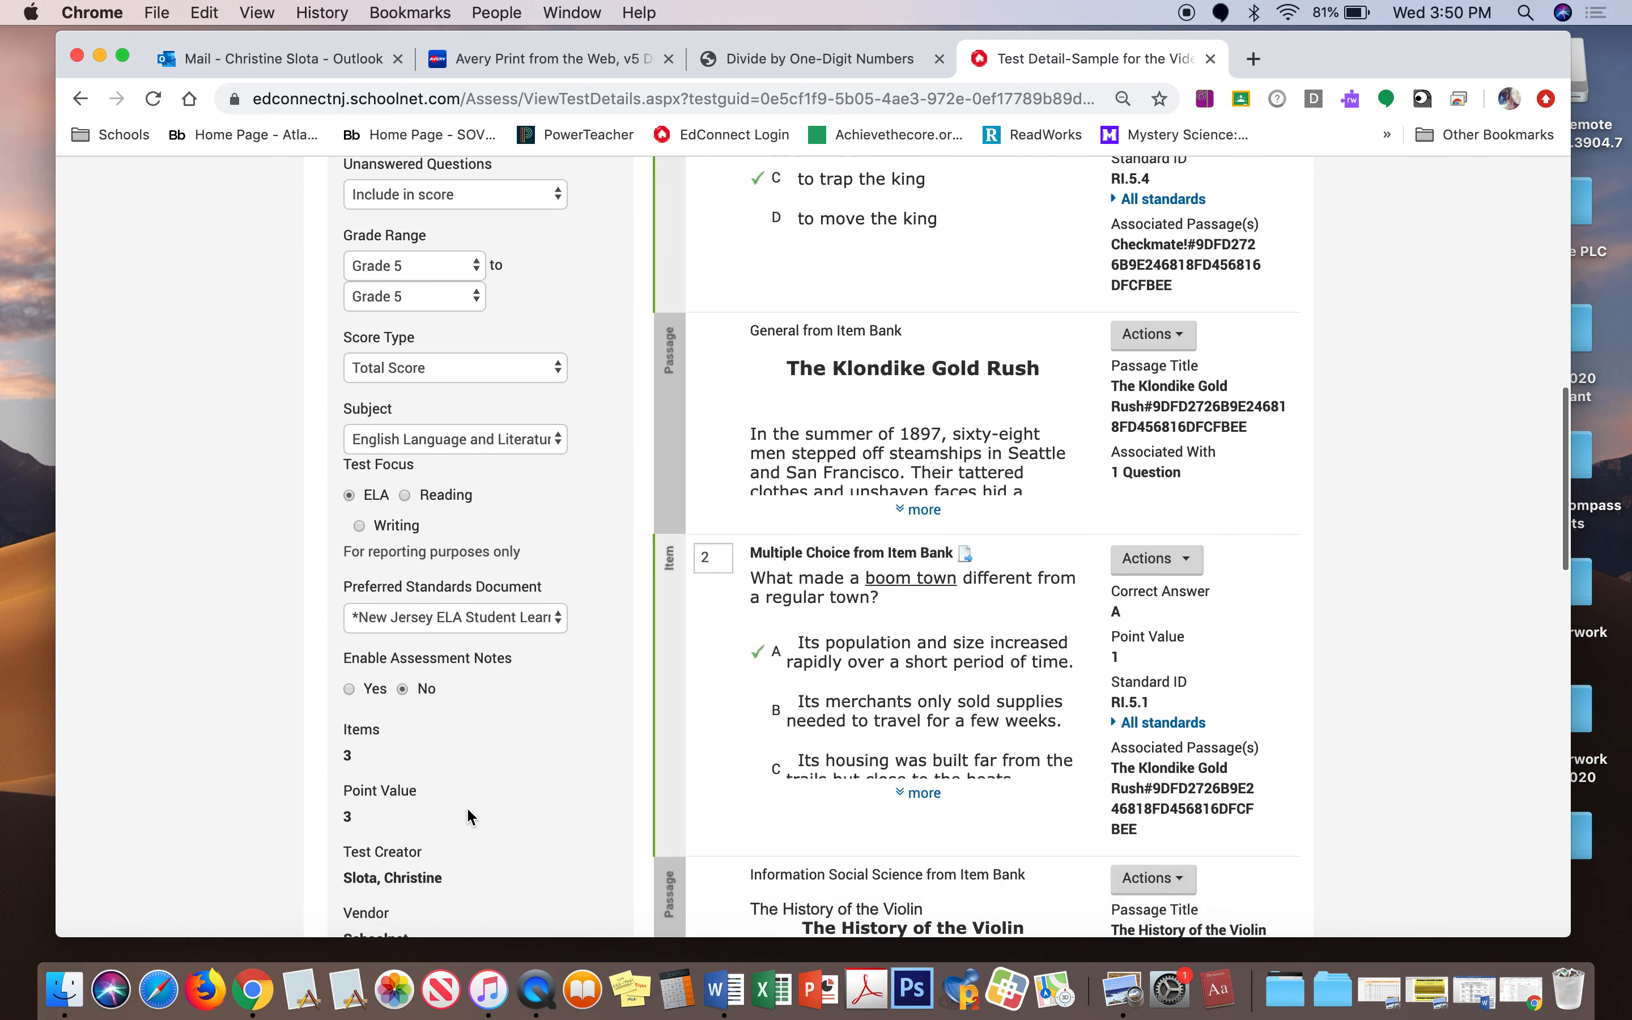
scroll(467, 808, "down", 4)
scroll(468, 808, "up", 3)
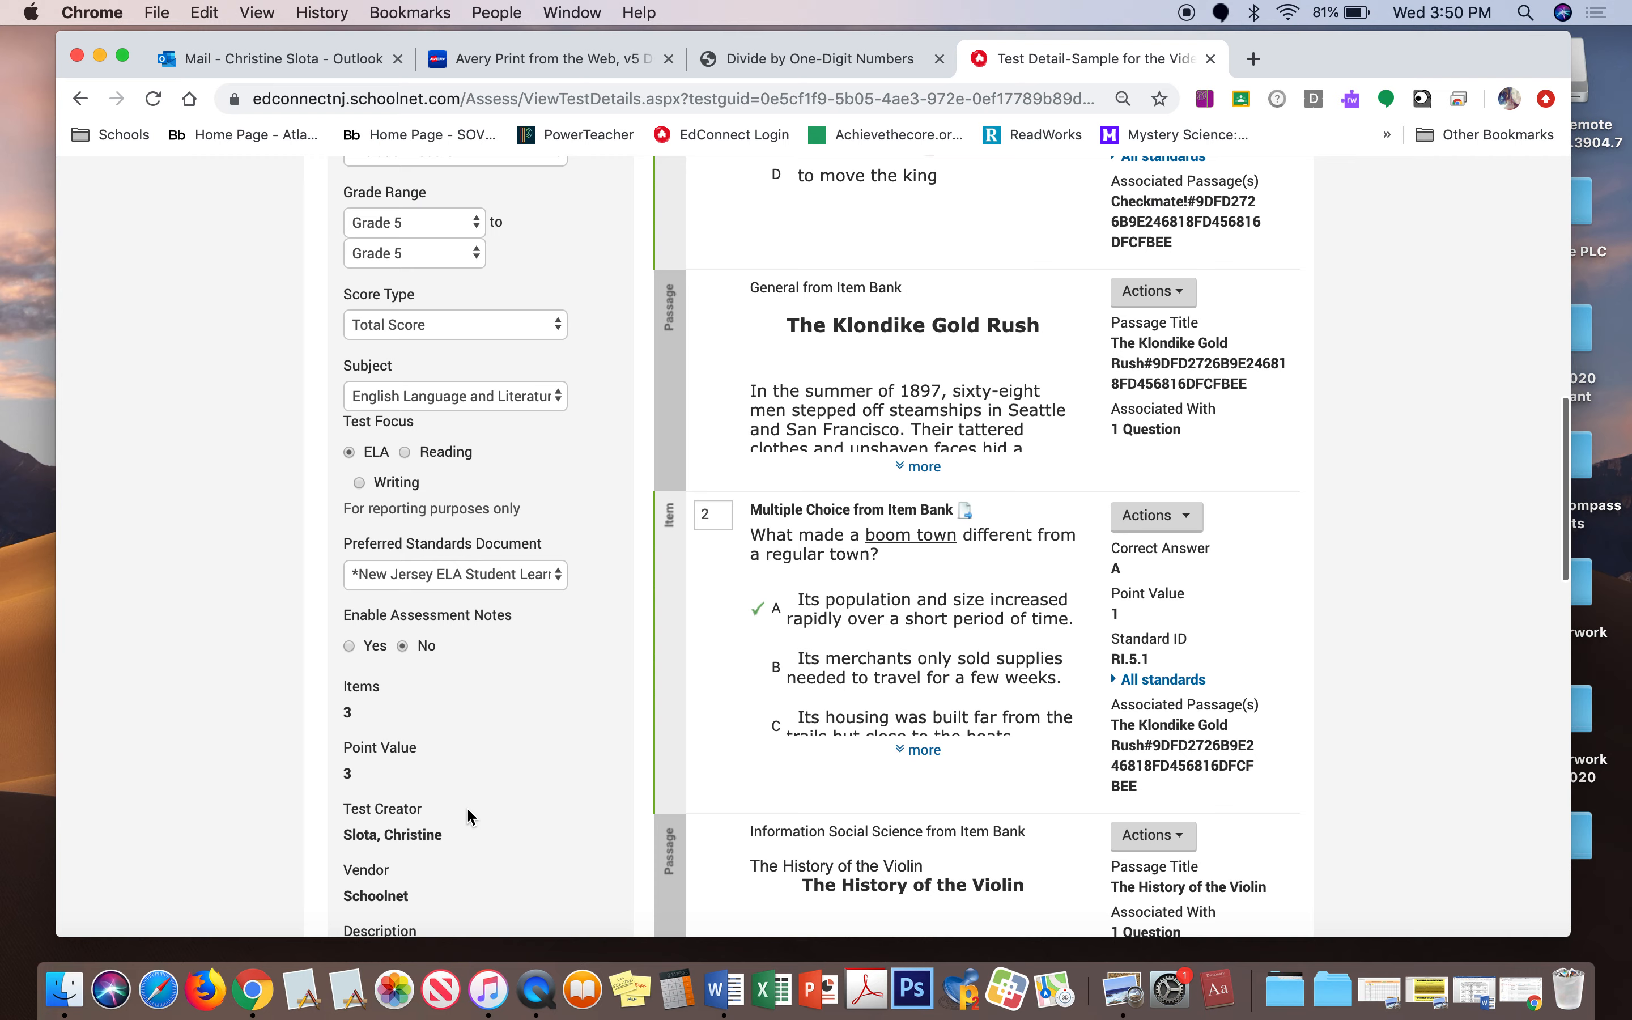
scroll(467, 806, "down", 14)
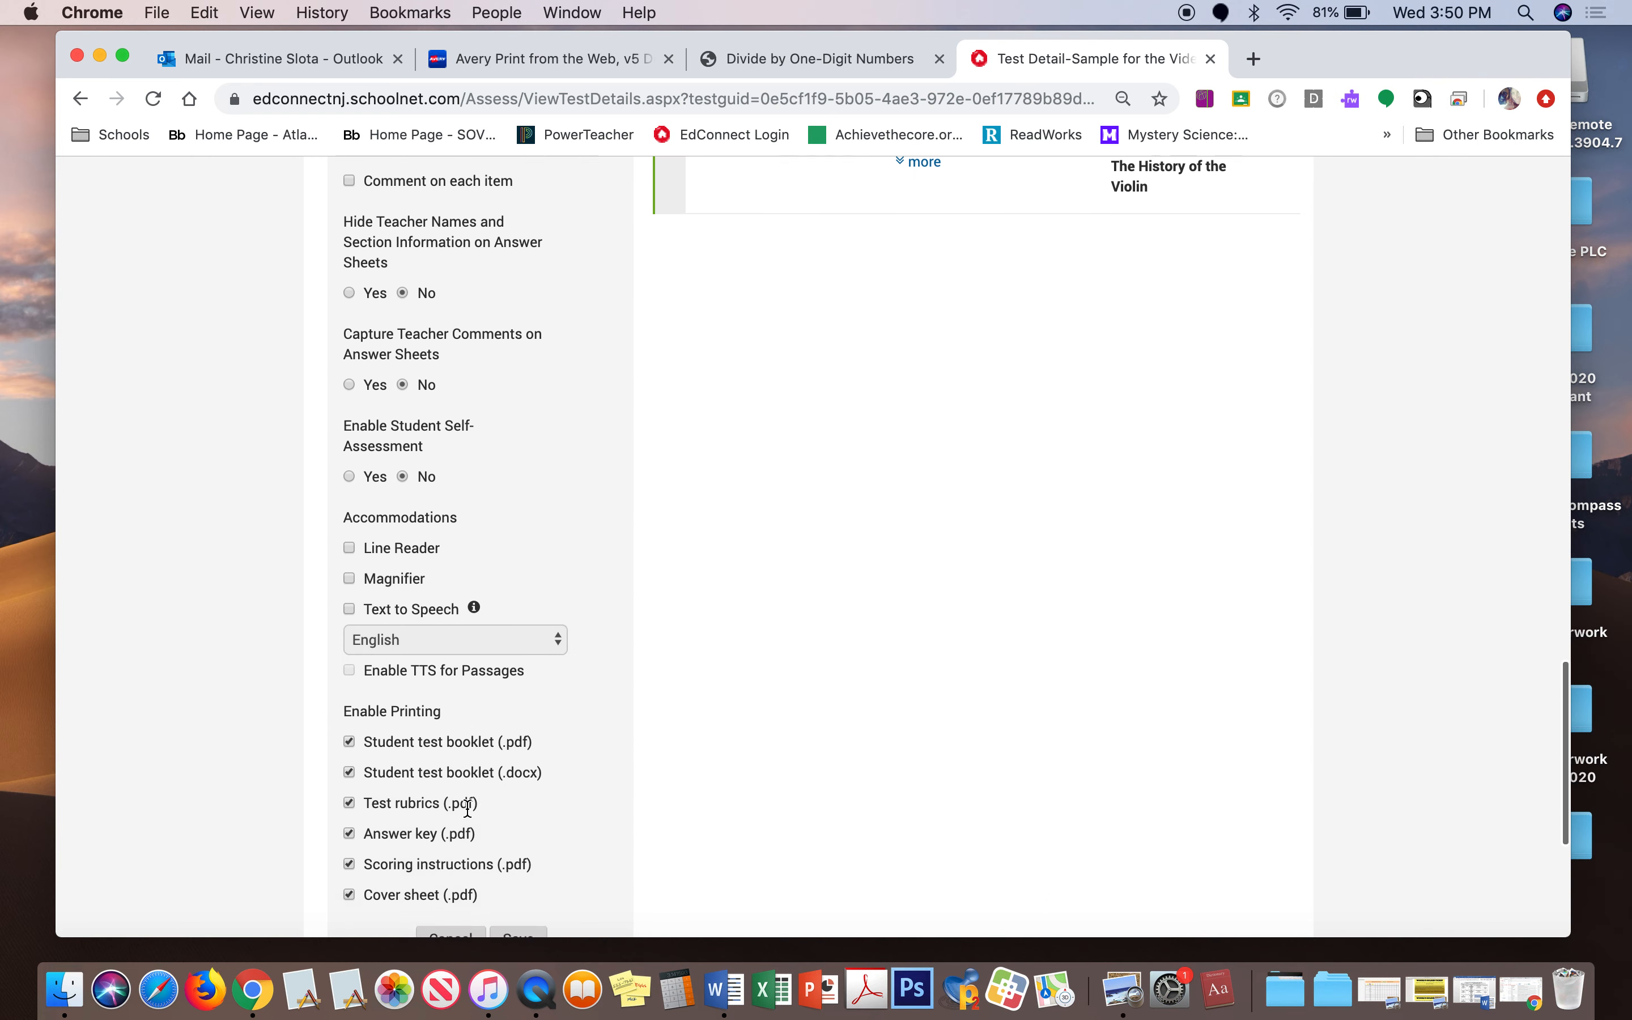
scroll(467, 808, "down", 1)
left_click(351, 547)
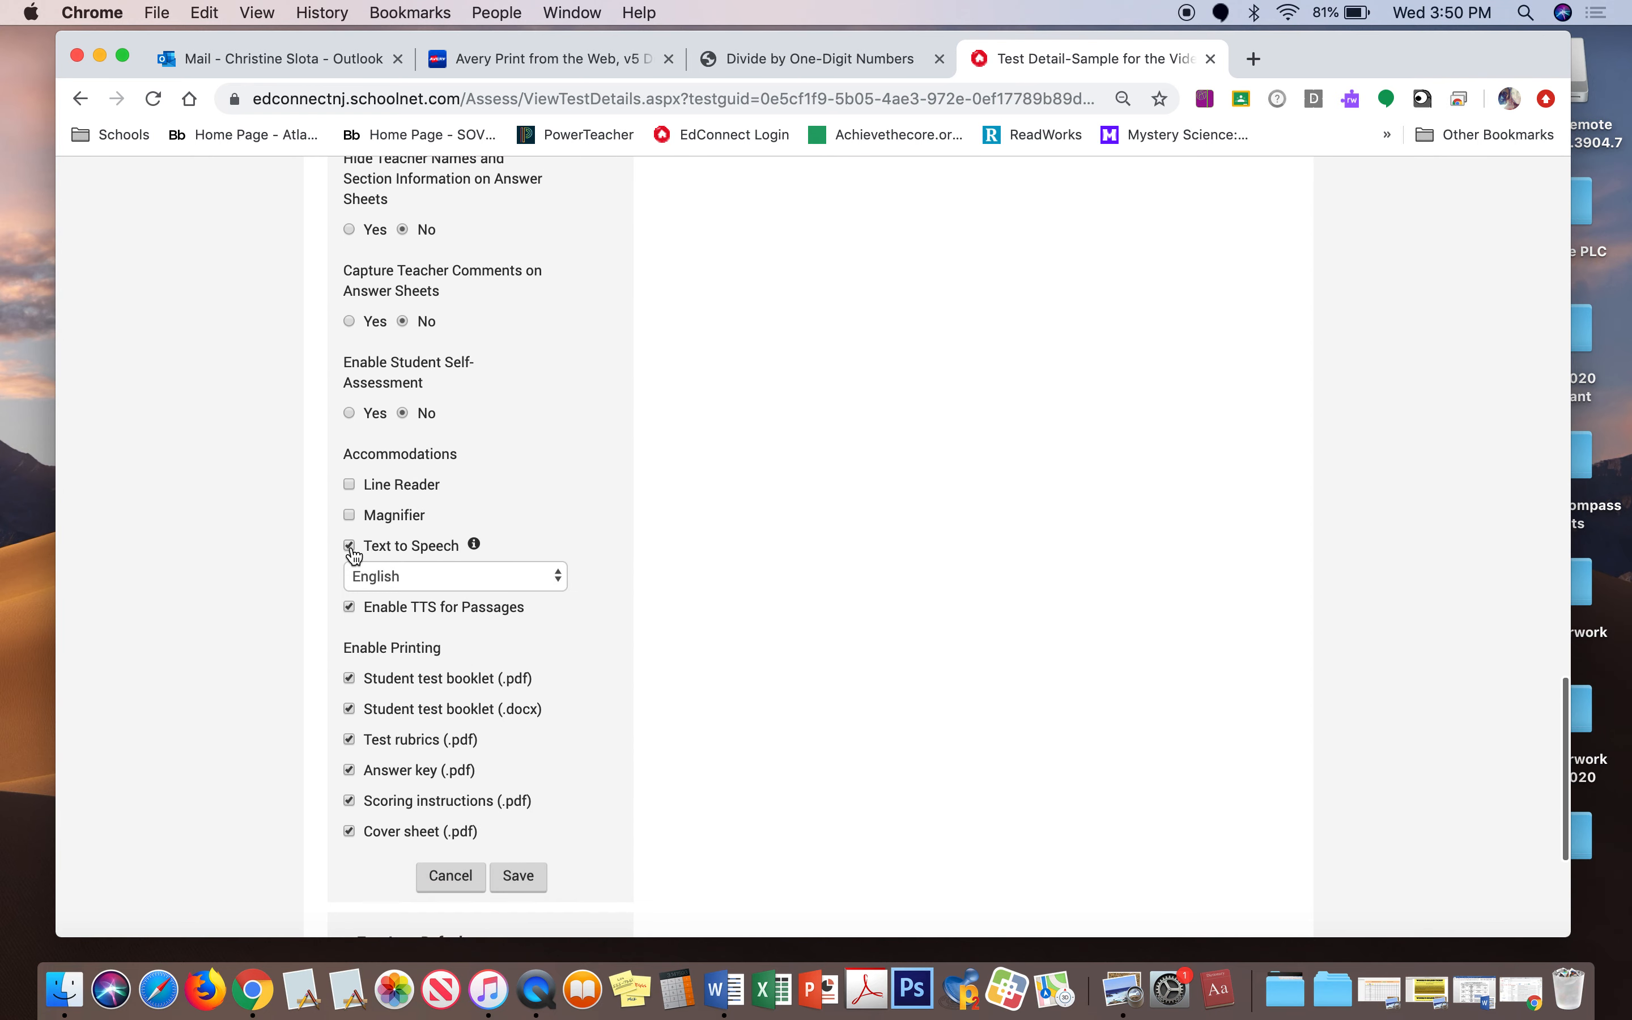
left_click(519, 875)
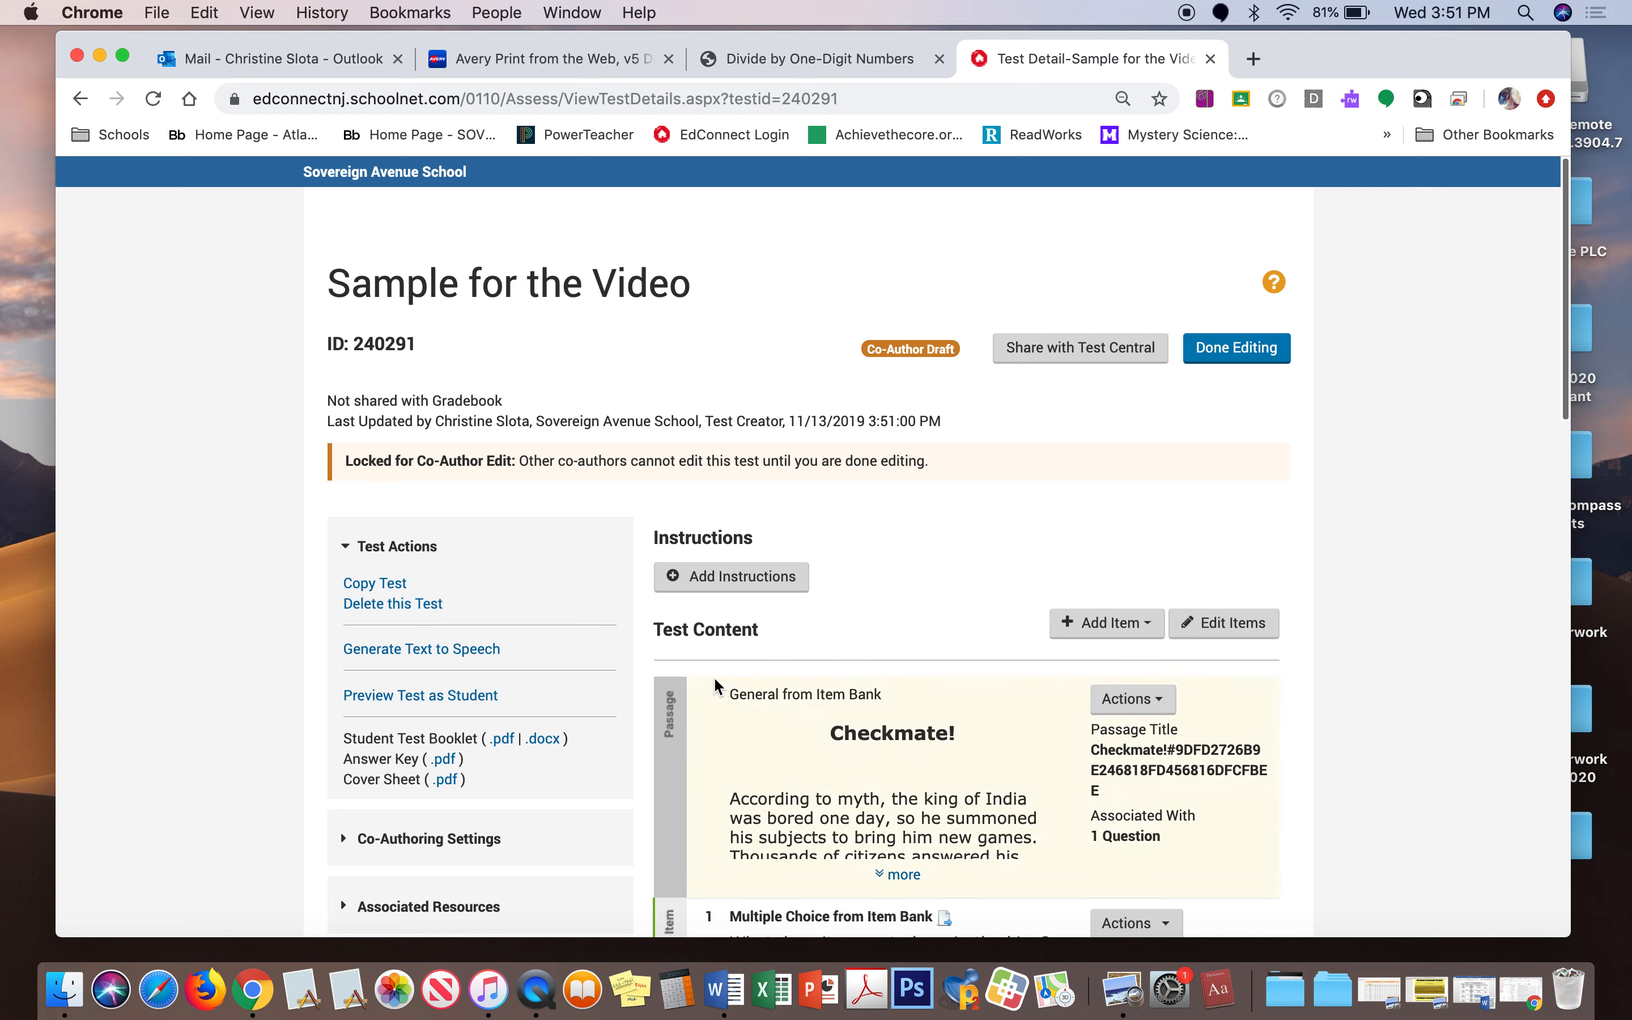
Generate text to speech for the test, look over its content, and finish the co-author editing session
left_click(455, 650)
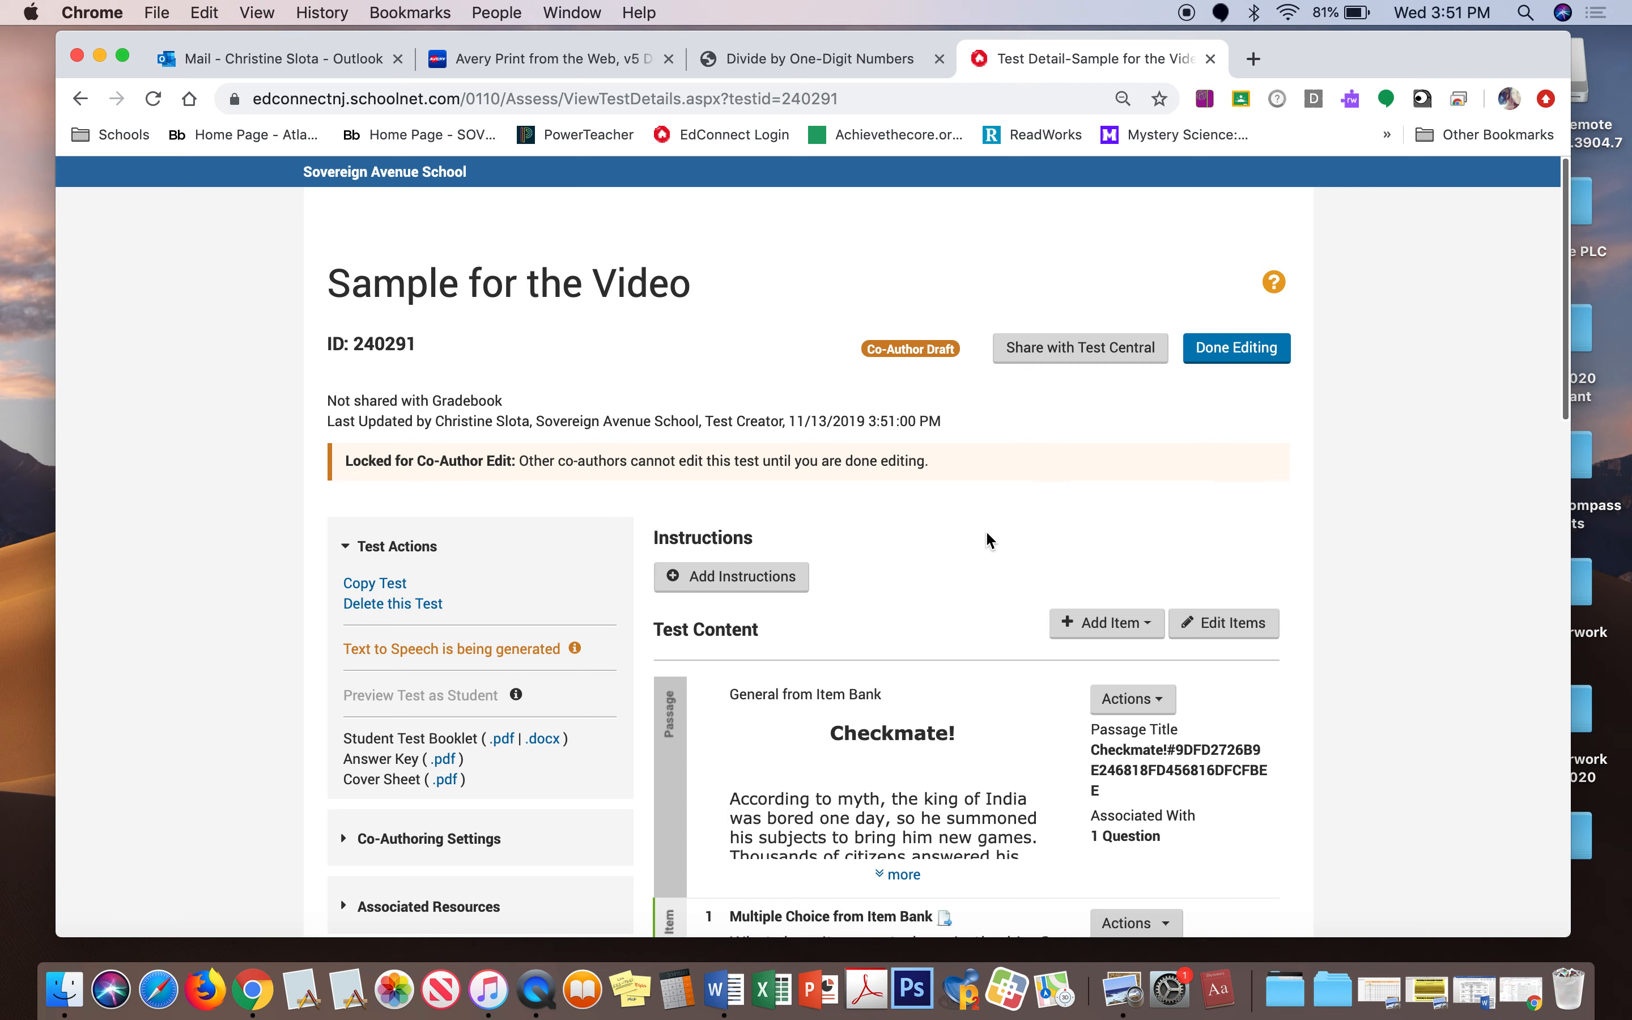
scroll(985, 539, "down", 15)
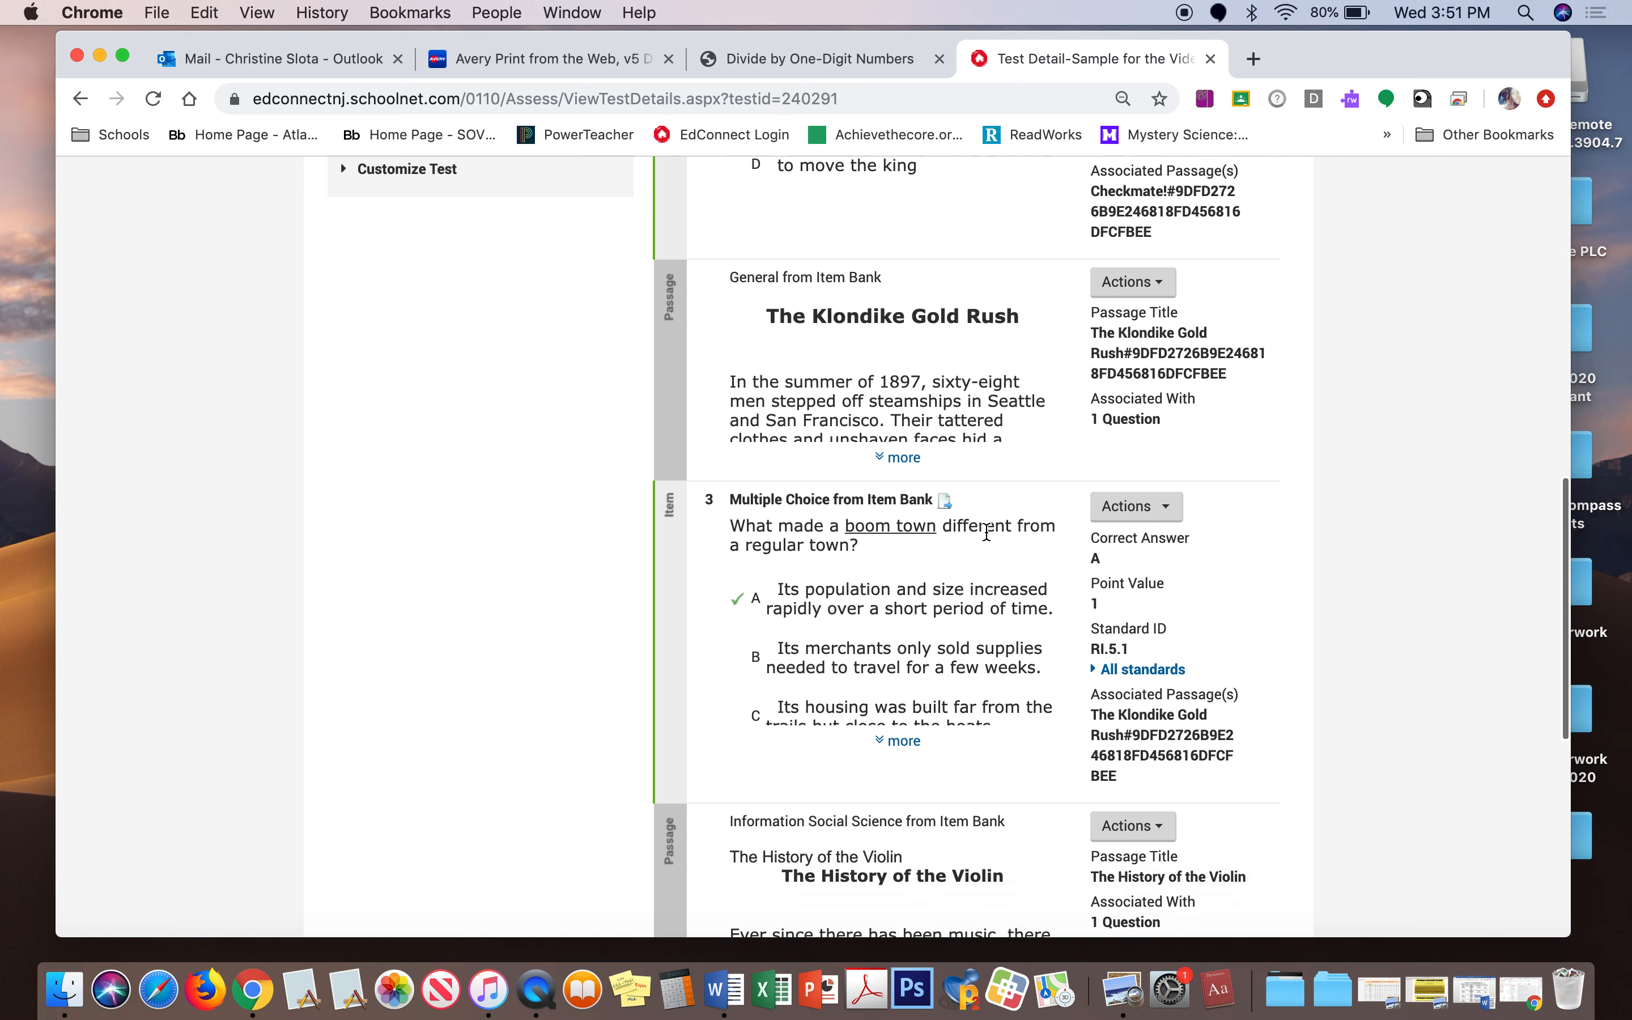
scroll(986, 532, "down", 3)
scroll(985, 532, "up", 18)
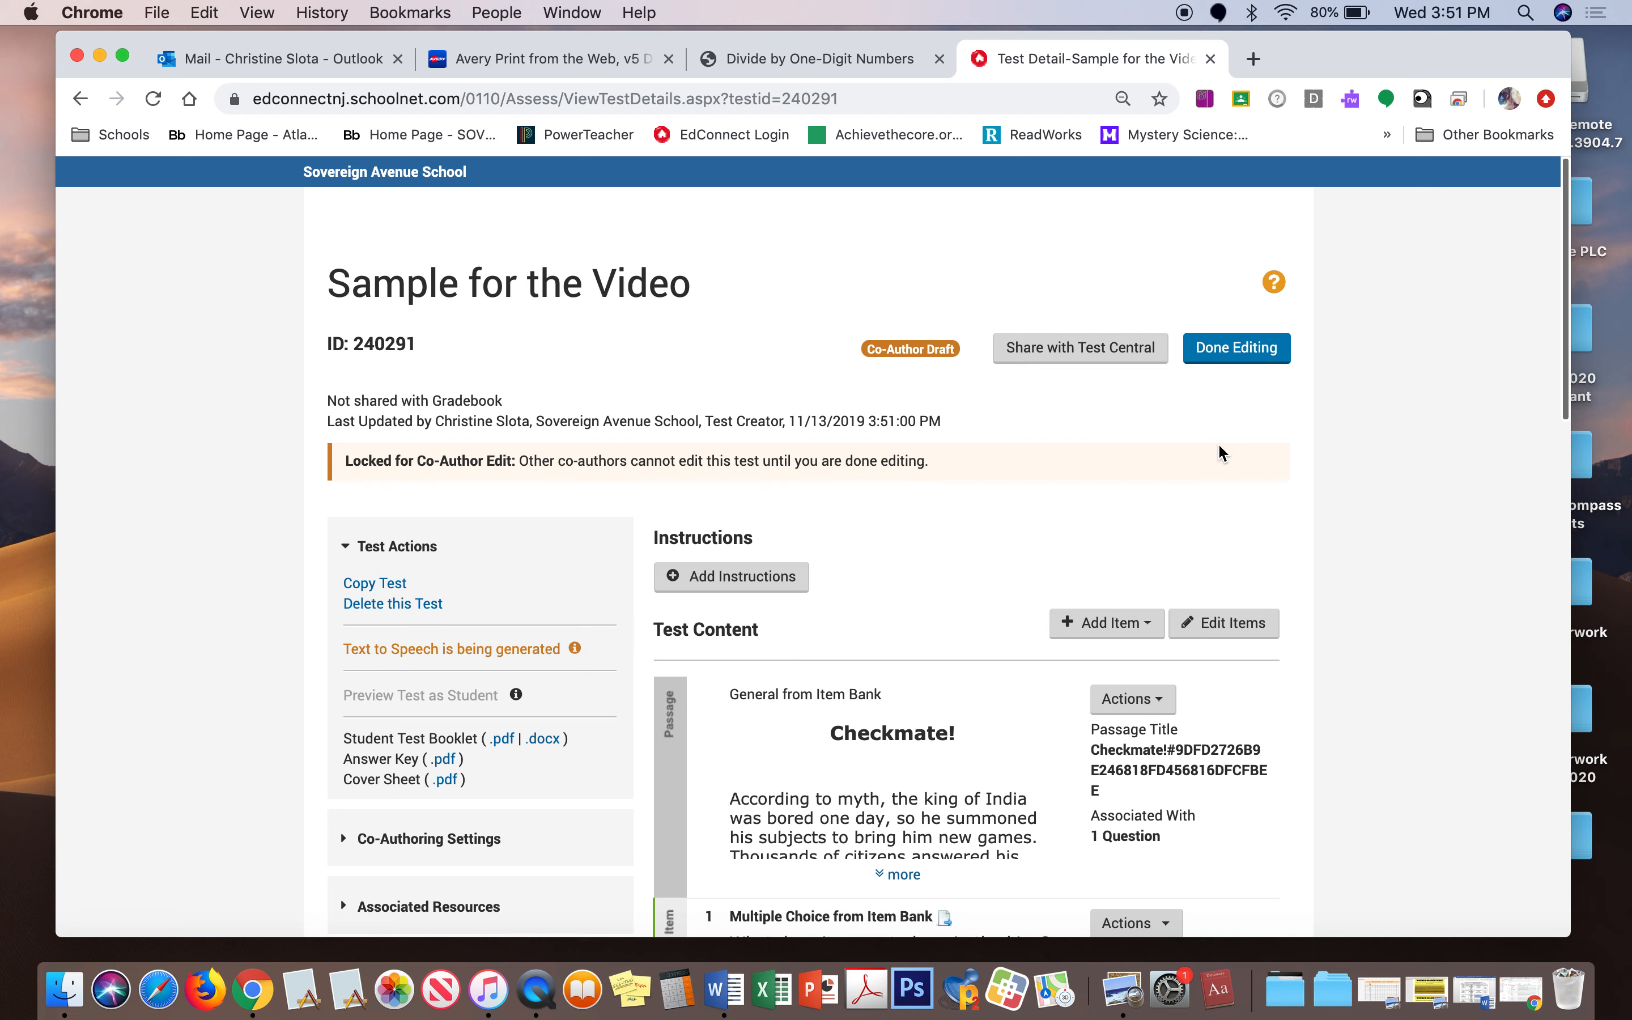
left_click(1245, 361)
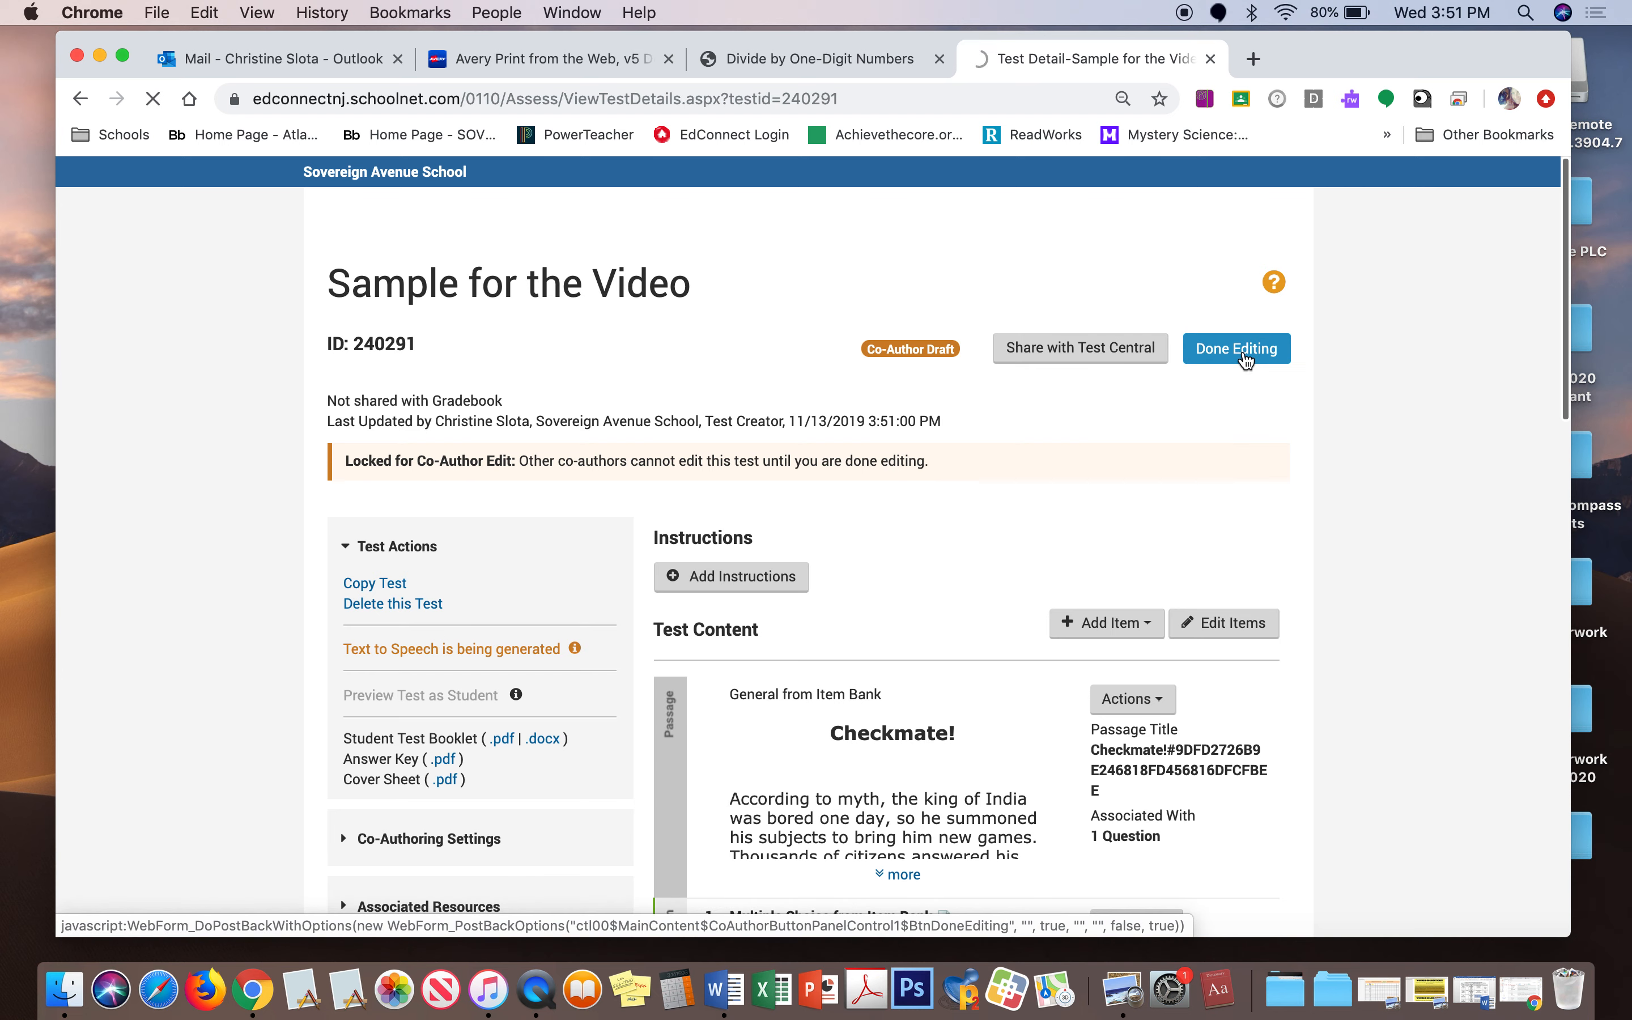